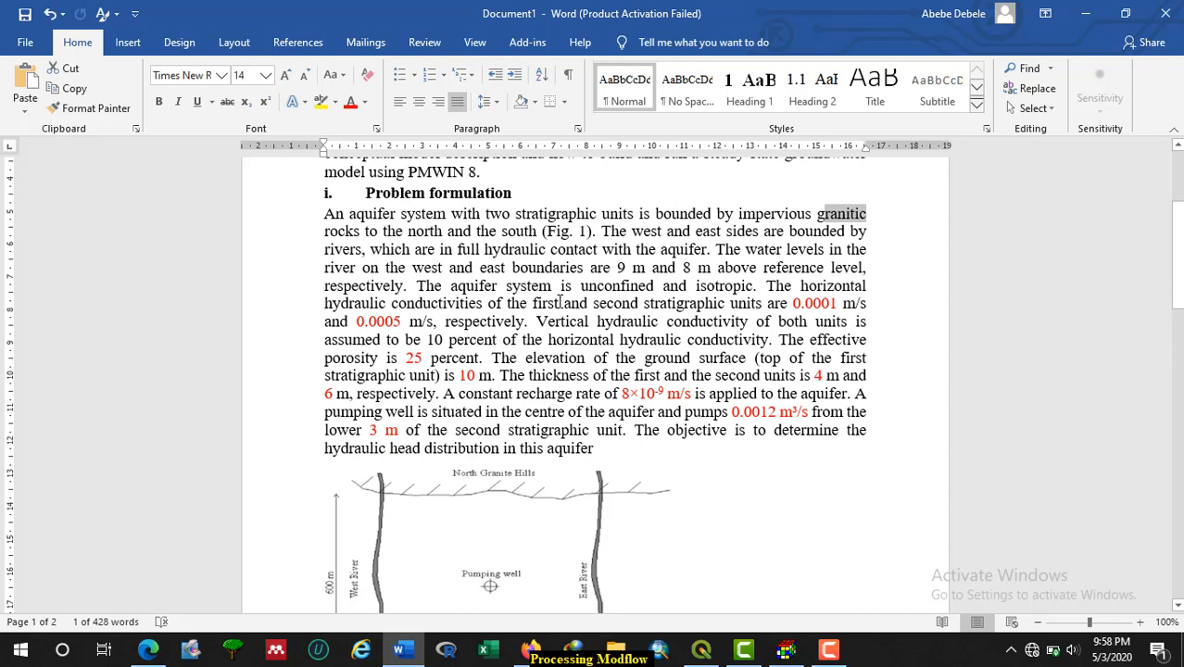
# Read the aquifer type, hydraulic conductivities, porosity, ground surface elevation and unit thicknesses in the Problem formulation paragraph
pyautogui.moveTo(581, 287); pyautogui.dragTo(646, 291)
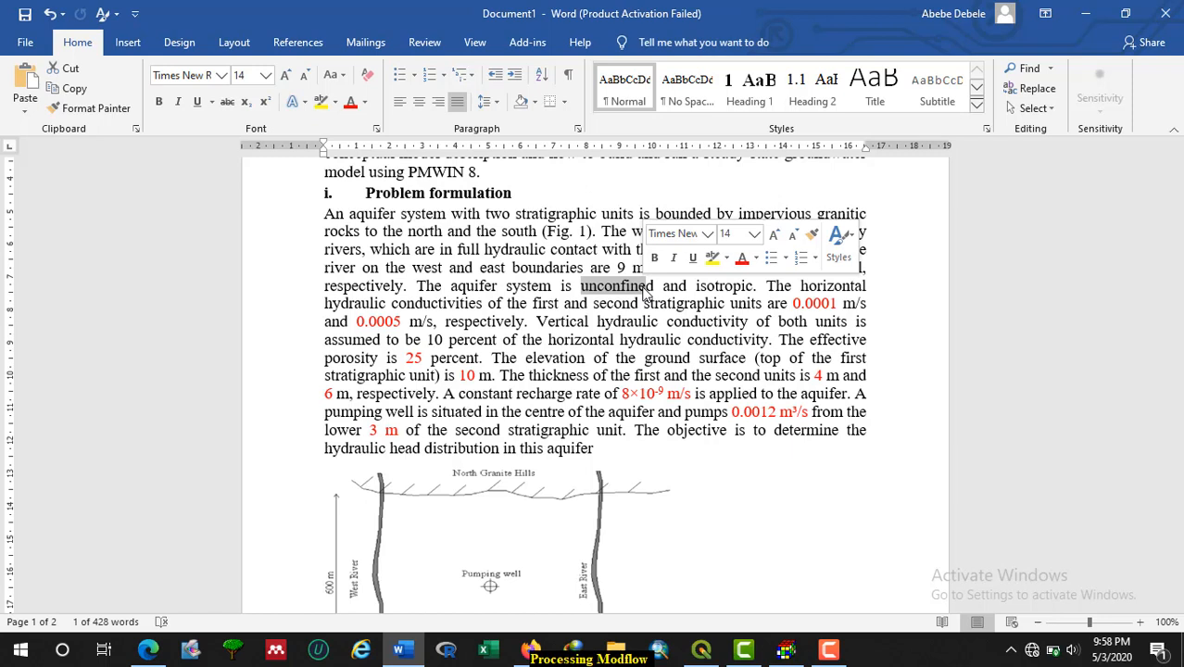
pyautogui.click(700, 290)
pyautogui.moveTo(704, 288); pyautogui.dragTo(755, 288)
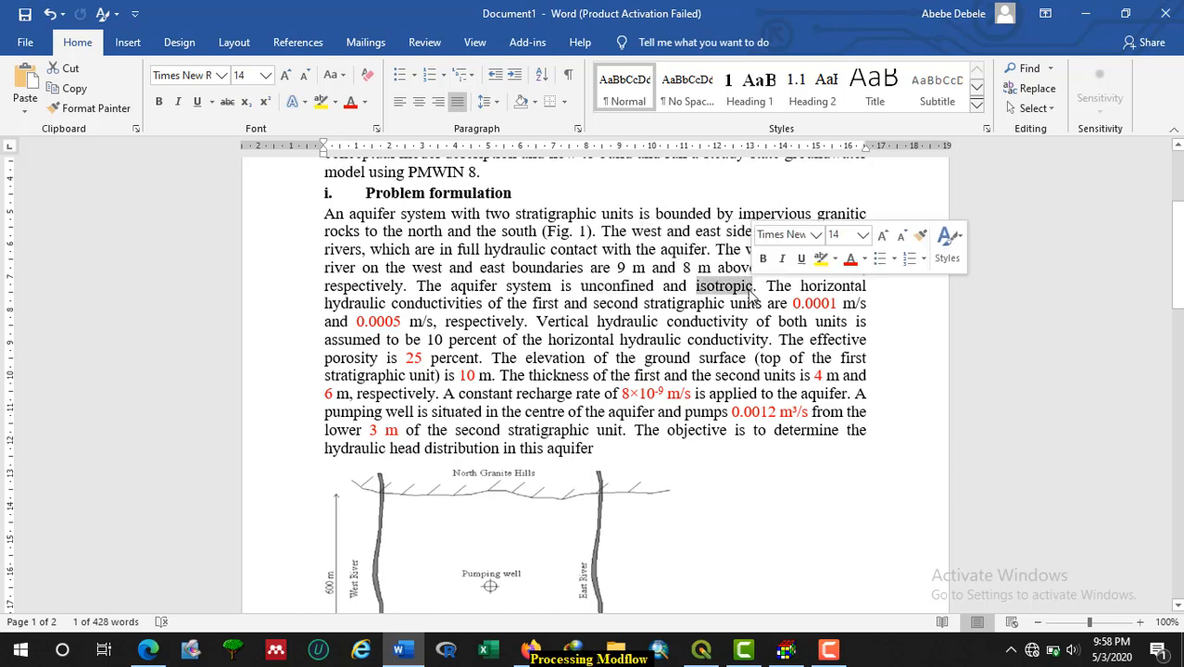
pyautogui.scroll(-3, 617, 357)
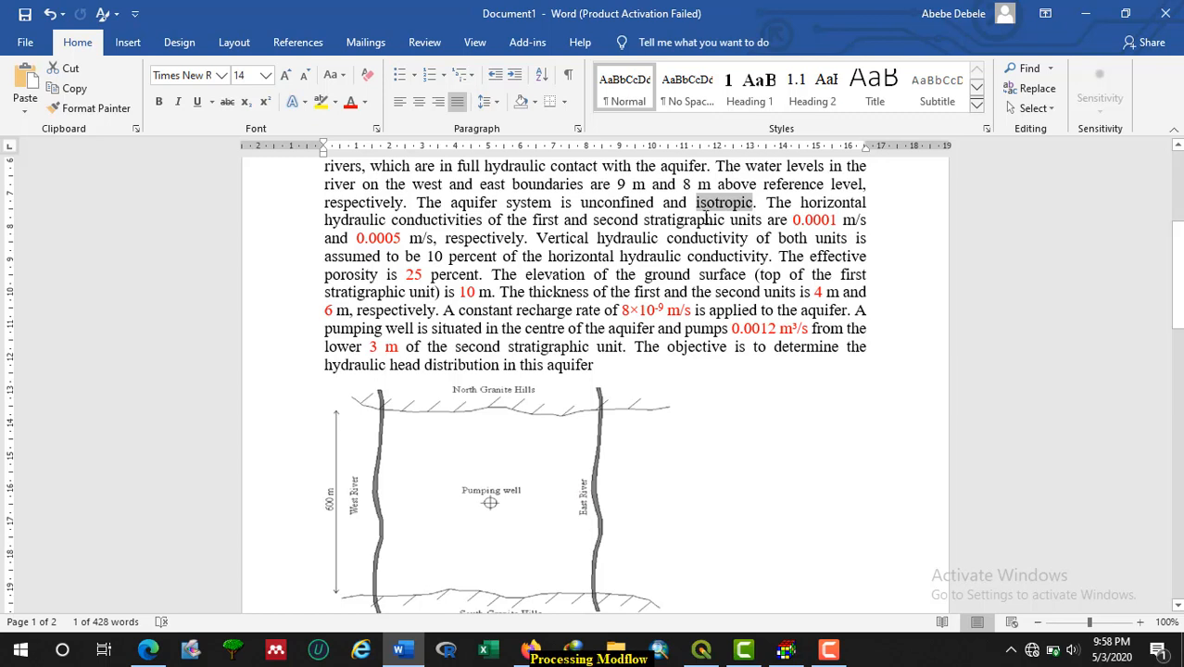
pyautogui.moveTo(697, 204); pyautogui.dragTo(758, 203)
pyautogui.moveTo(794, 222); pyautogui.dragTo(835, 219)
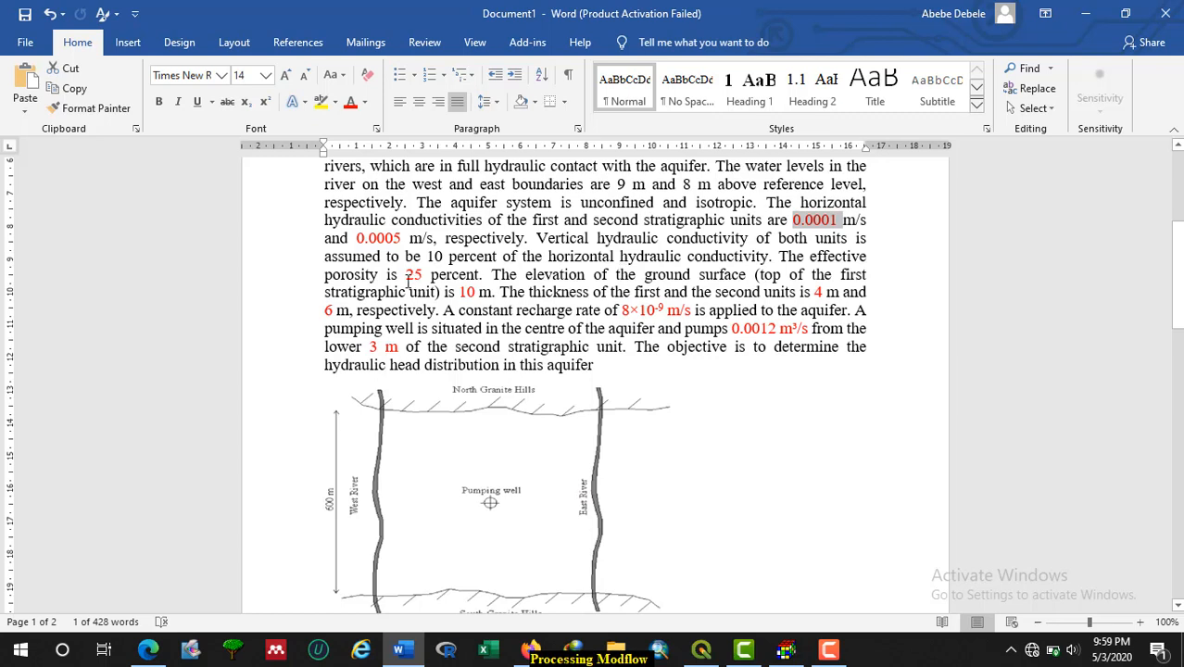
pyautogui.moveTo(405, 276); pyautogui.dragTo(422, 277)
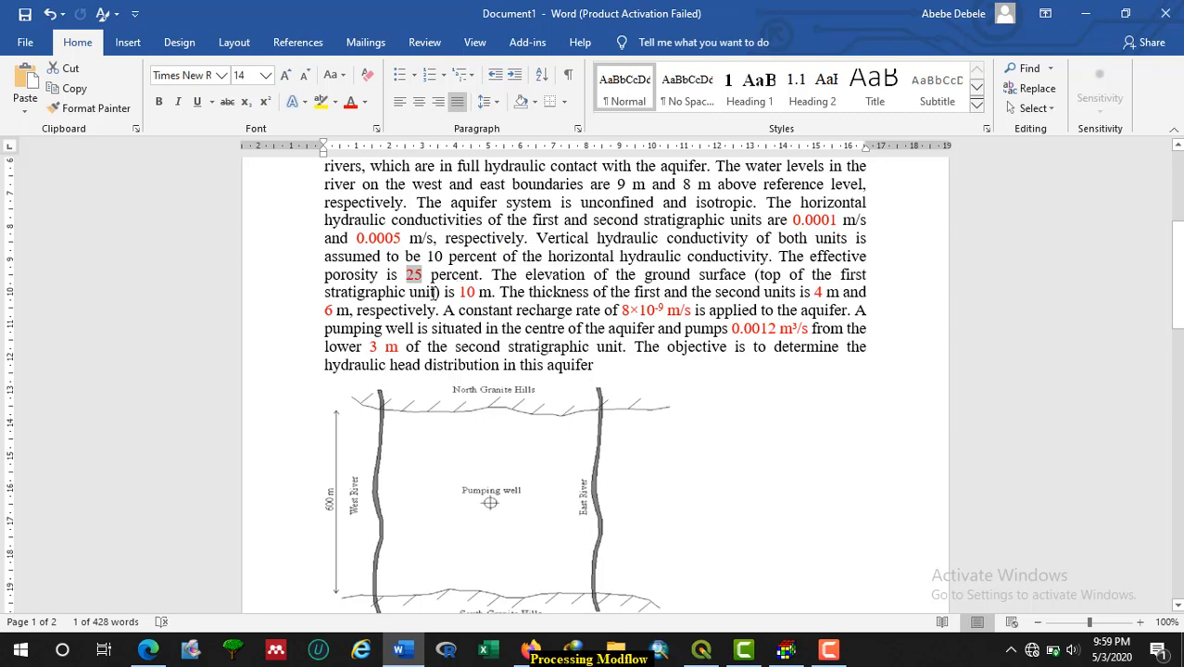
pyautogui.doubleClick(463, 293)
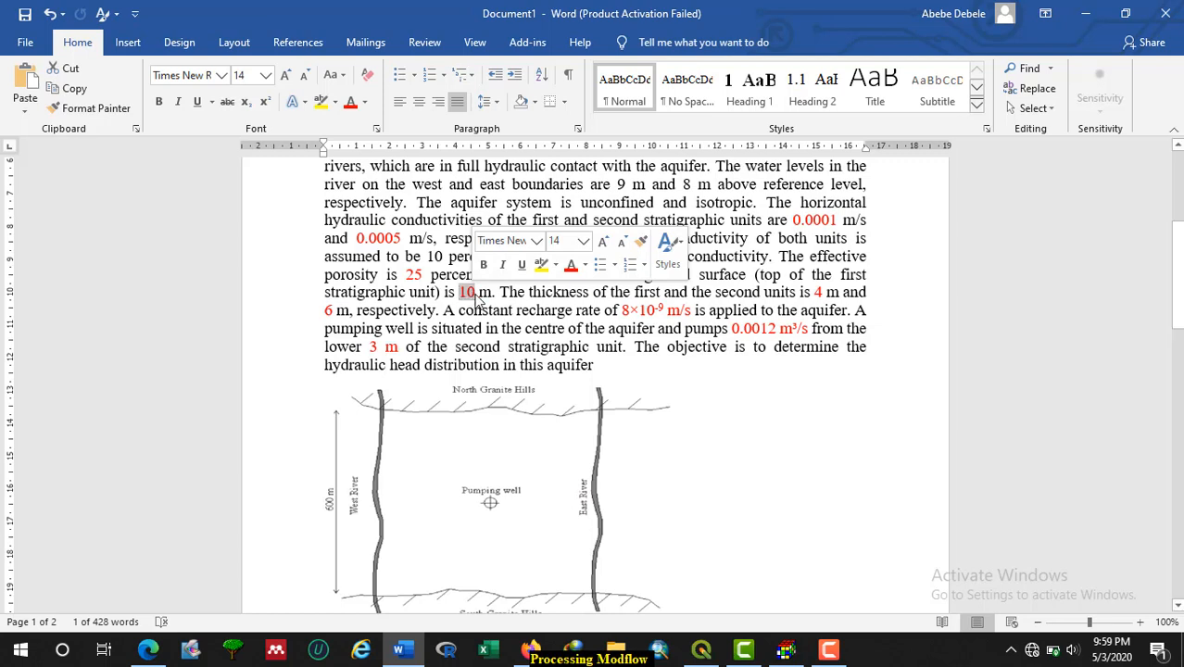
pyautogui.click(475, 293)
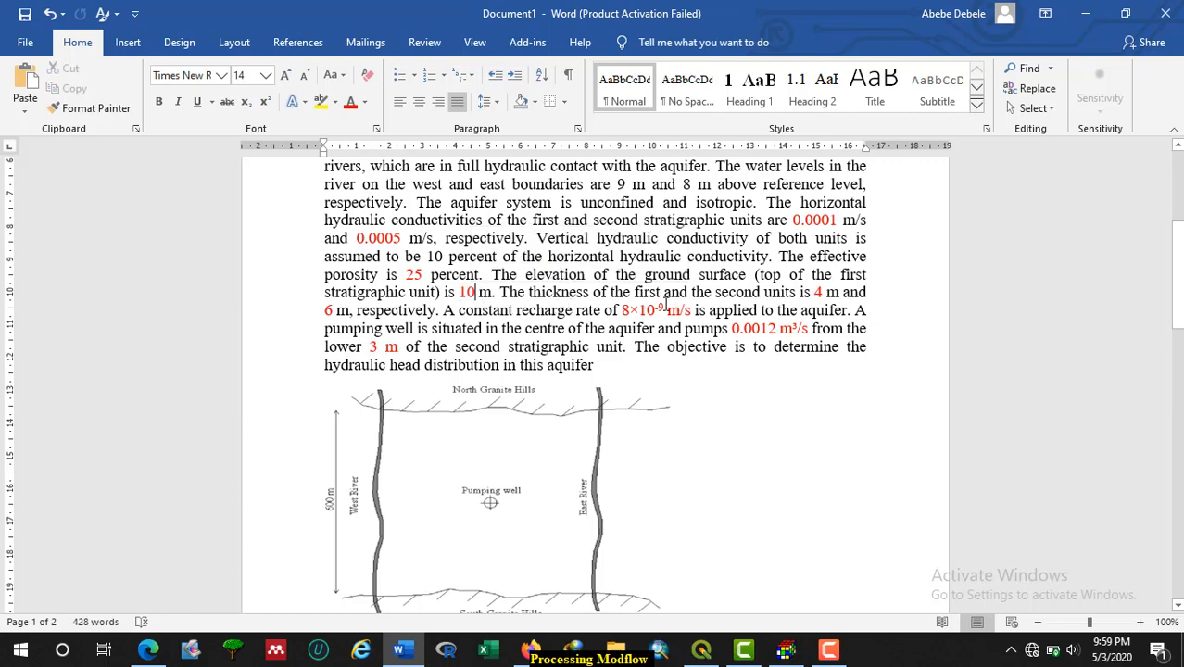
pyautogui.moveTo(803, 295); pyautogui.dragTo(839, 295)
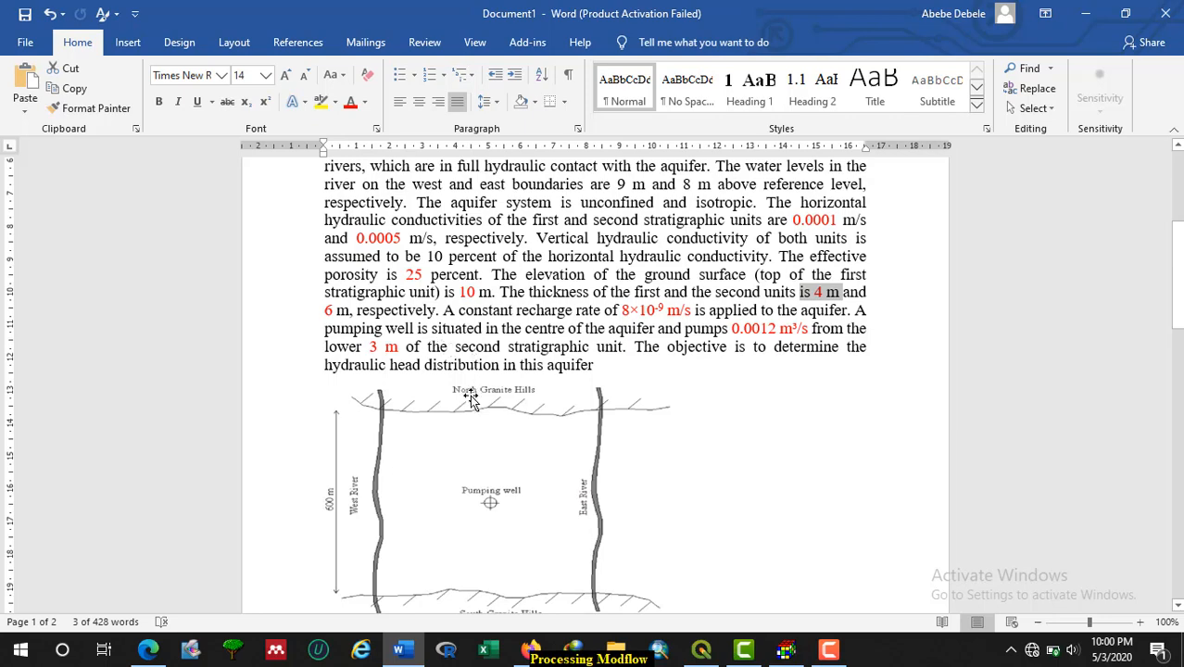
# Review the well's pumping rate, the modelling objective, the steady-state modelling heading and the Fig. 1 problem configuration
pyautogui.scroll(-2, 471, 391)
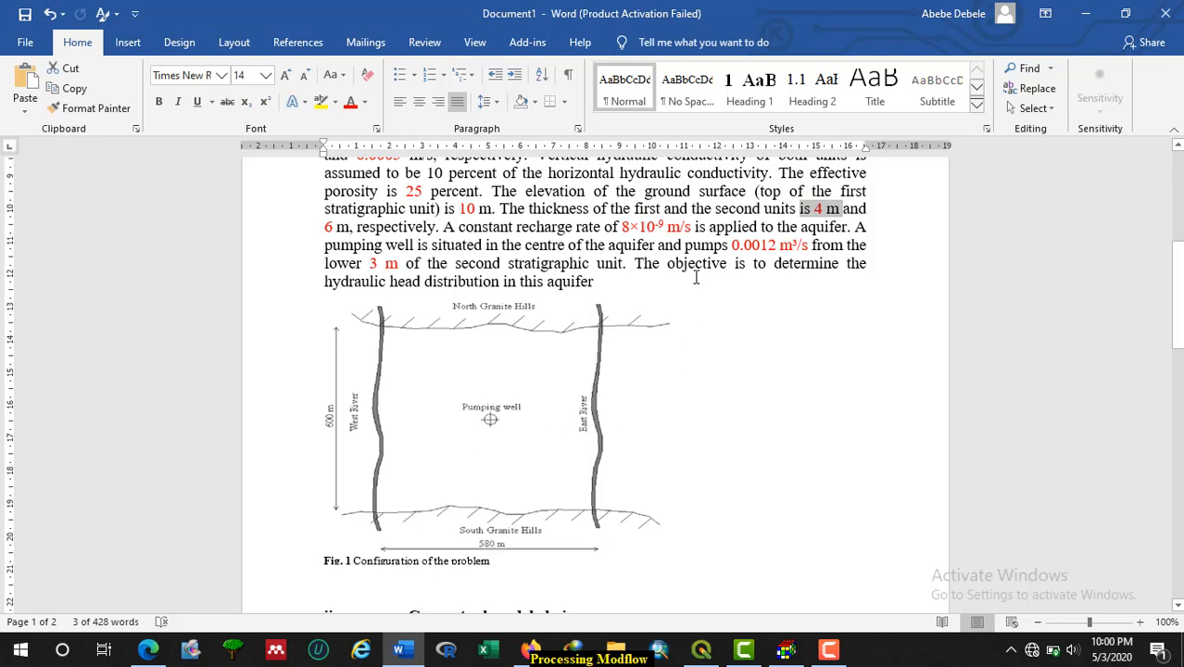
pyautogui.moveTo(731, 245); pyautogui.dragTo(808, 247)
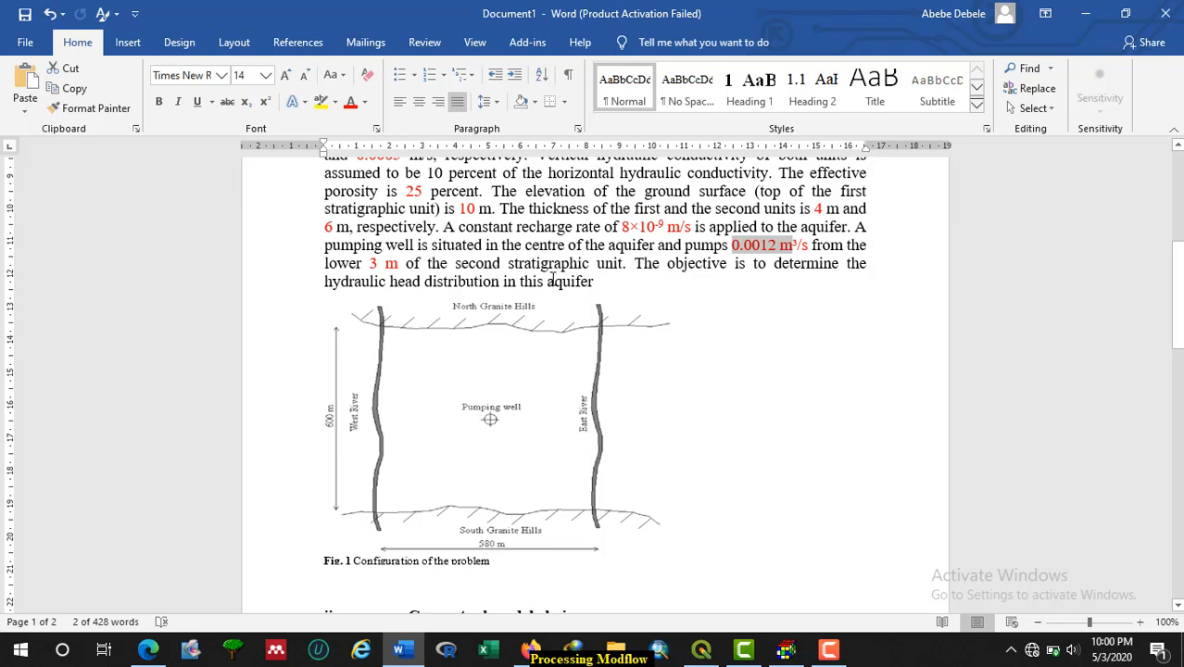
pyautogui.scroll(2, 658, 315)
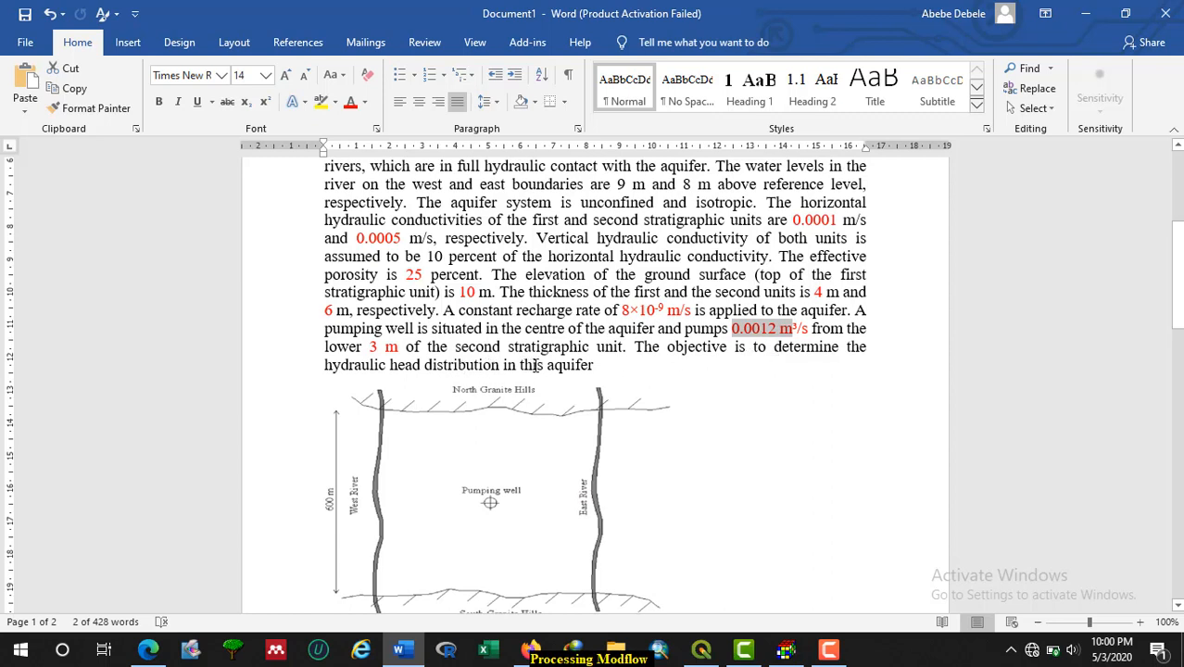
pyautogui.moveTo(606, 367); pyautogui.dragTo(325, 367)
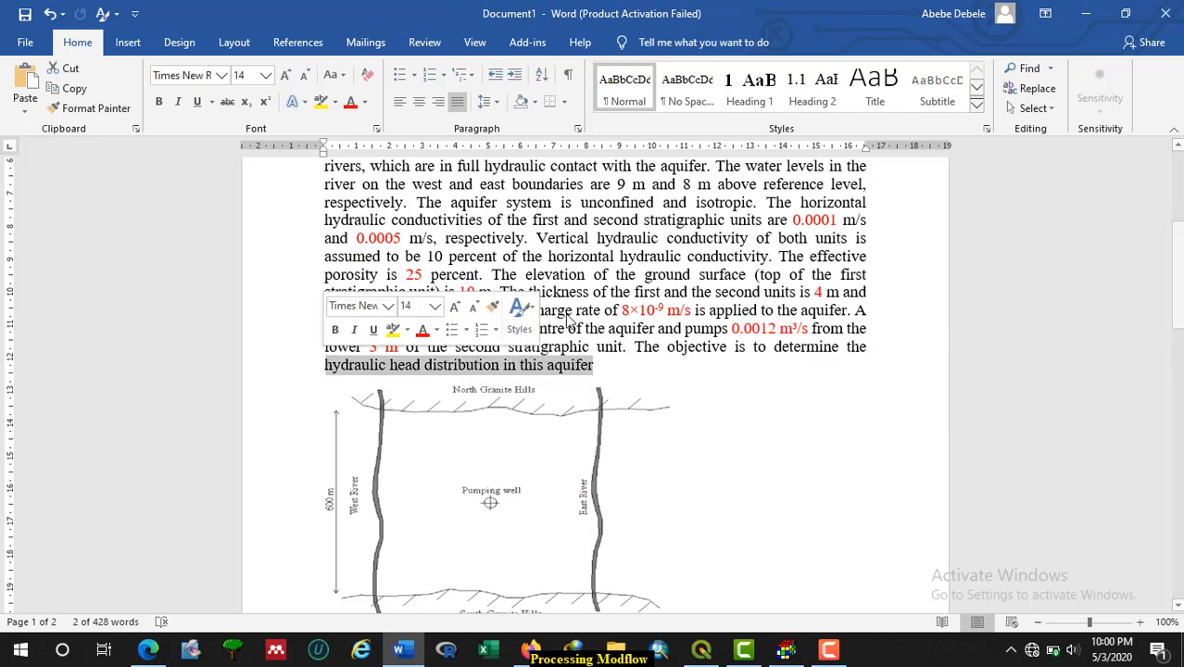
pyautogui.scroll(4, 568, 315)
pyautogui.moveTo(366, 216); pyautogui.dragTo(598, 225)
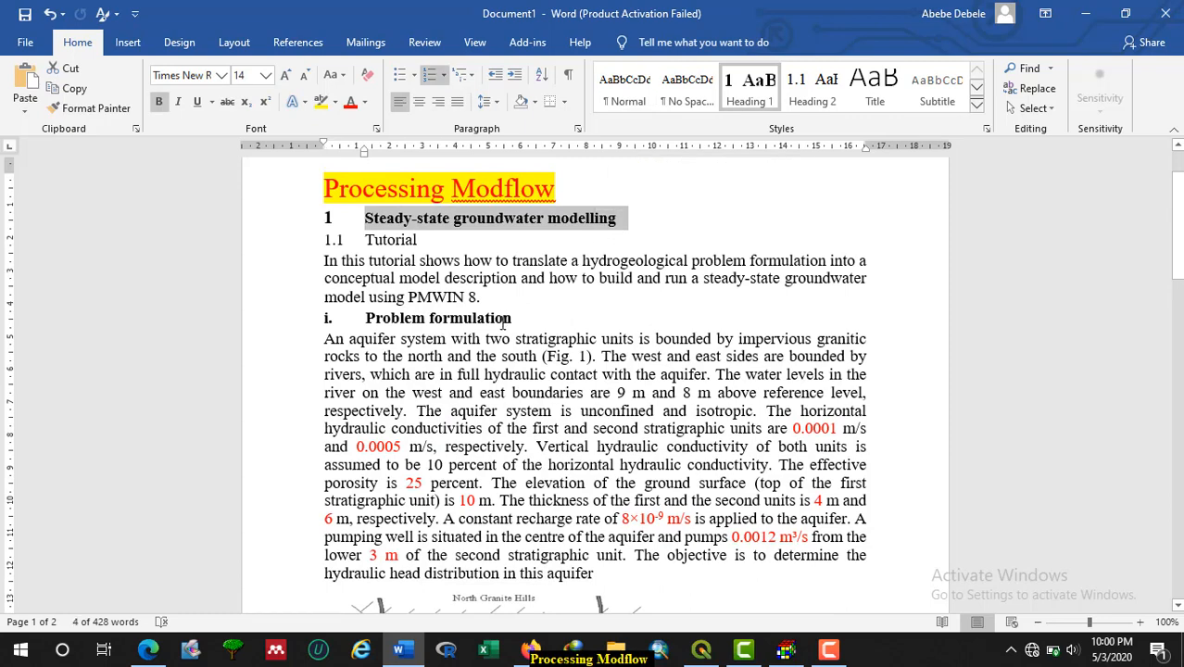
pyautogui.scroll(-8, 443, 341)
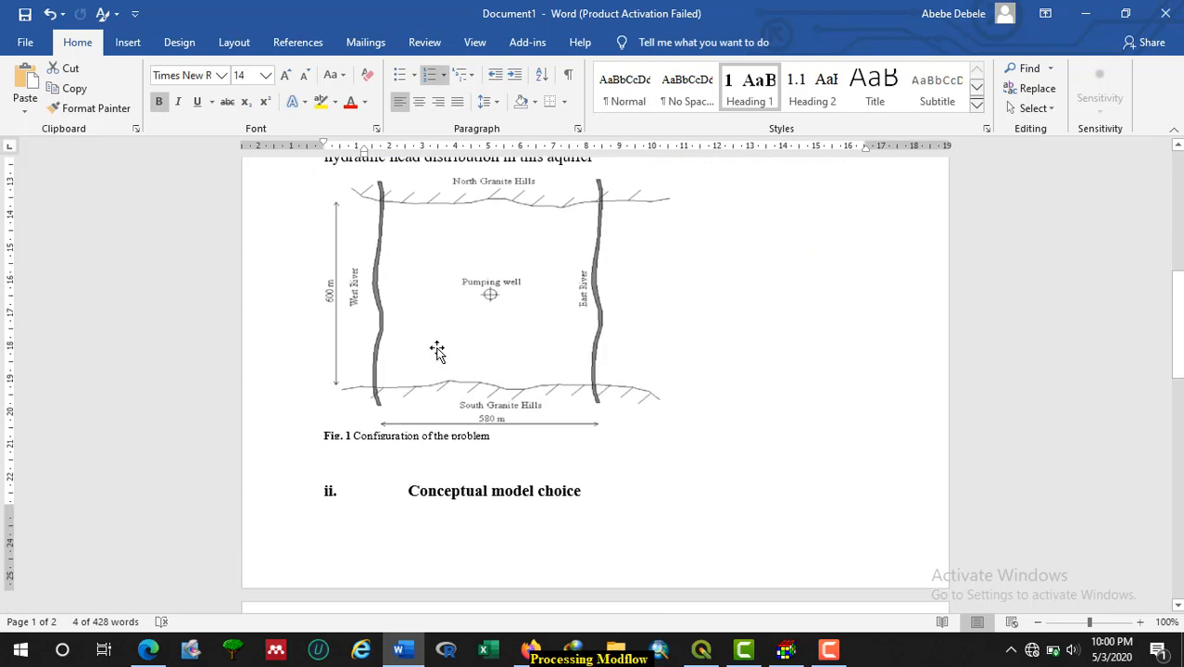
pyautogui.scroll(10, 437, 350)
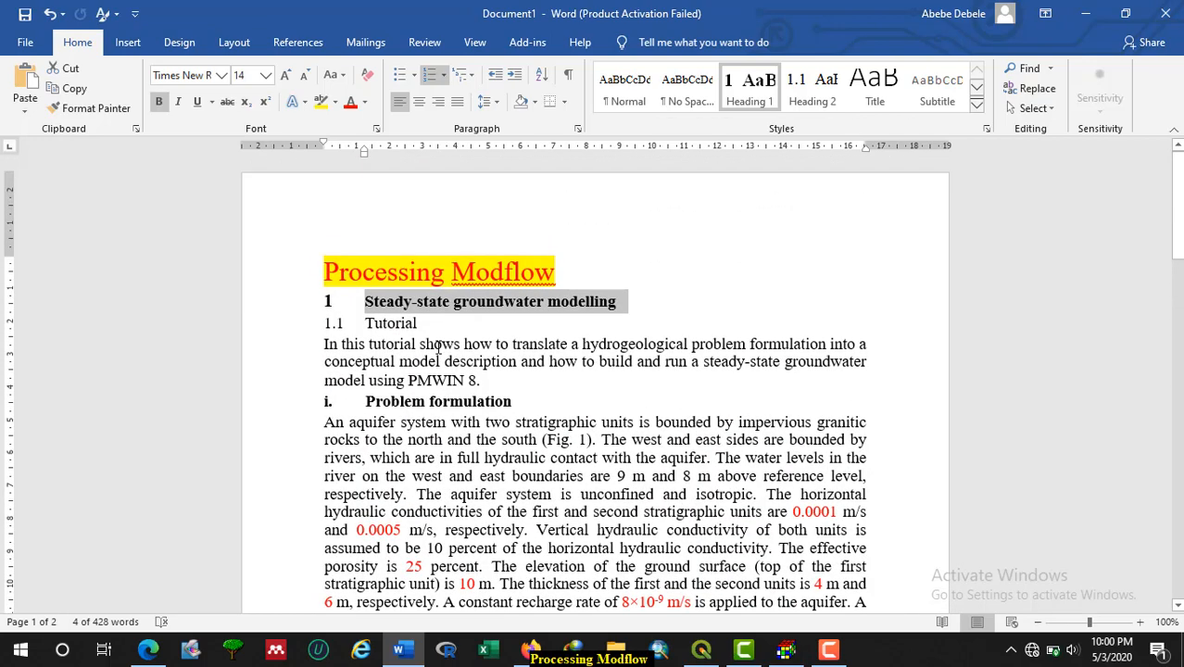
pyautogui.scroll(-10, 439, 347)
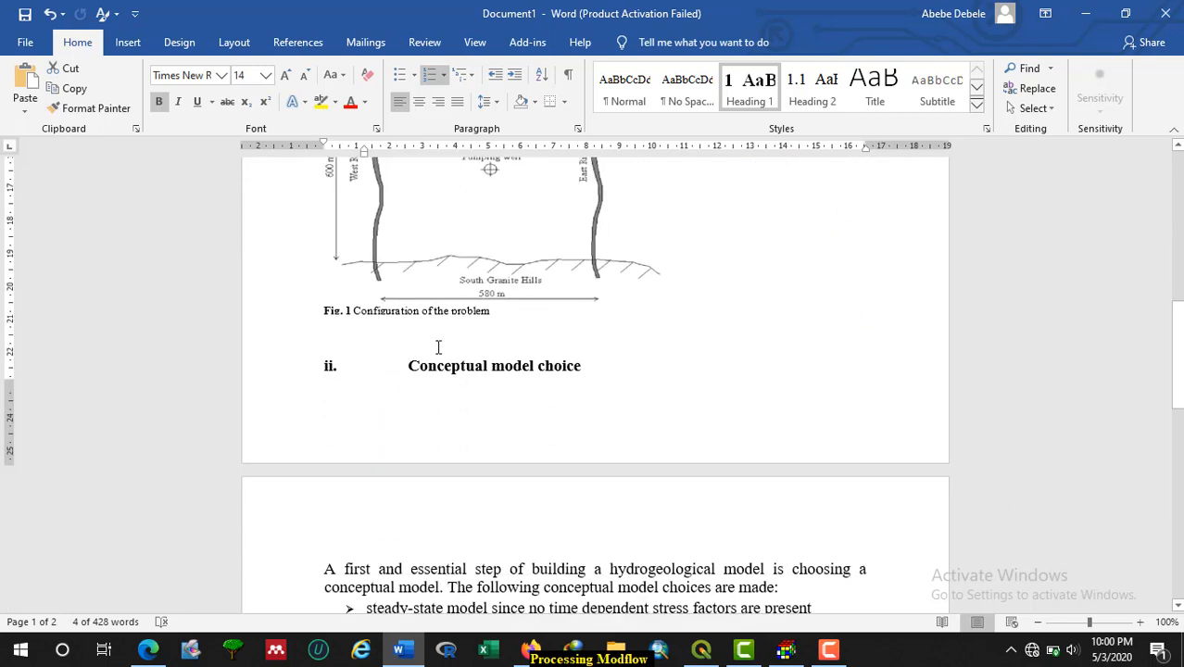
# Compare the steady-state choice in the conceptual model list with the recharge and pumping rates in the Problem formulation
pyautogui.scroll(-4, 414, 431)
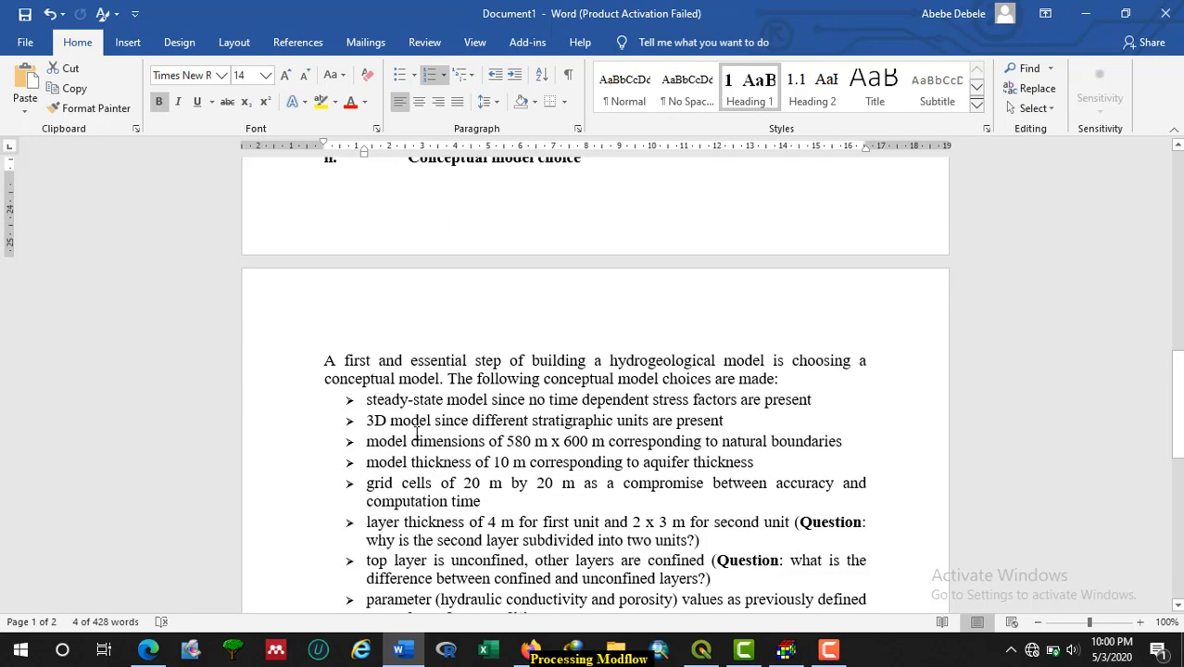
pyautogui.scroll(-1, 417, 434)
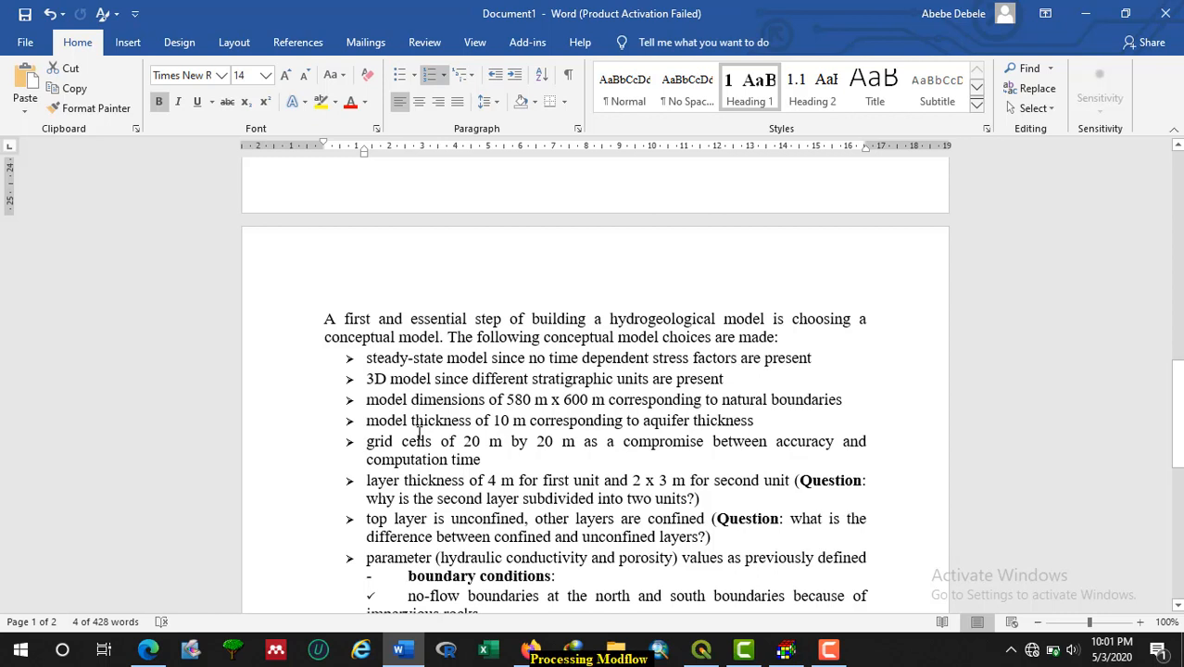
pyautogui.moveTo(370, 360); pyautogui.dragTo(489, 361)
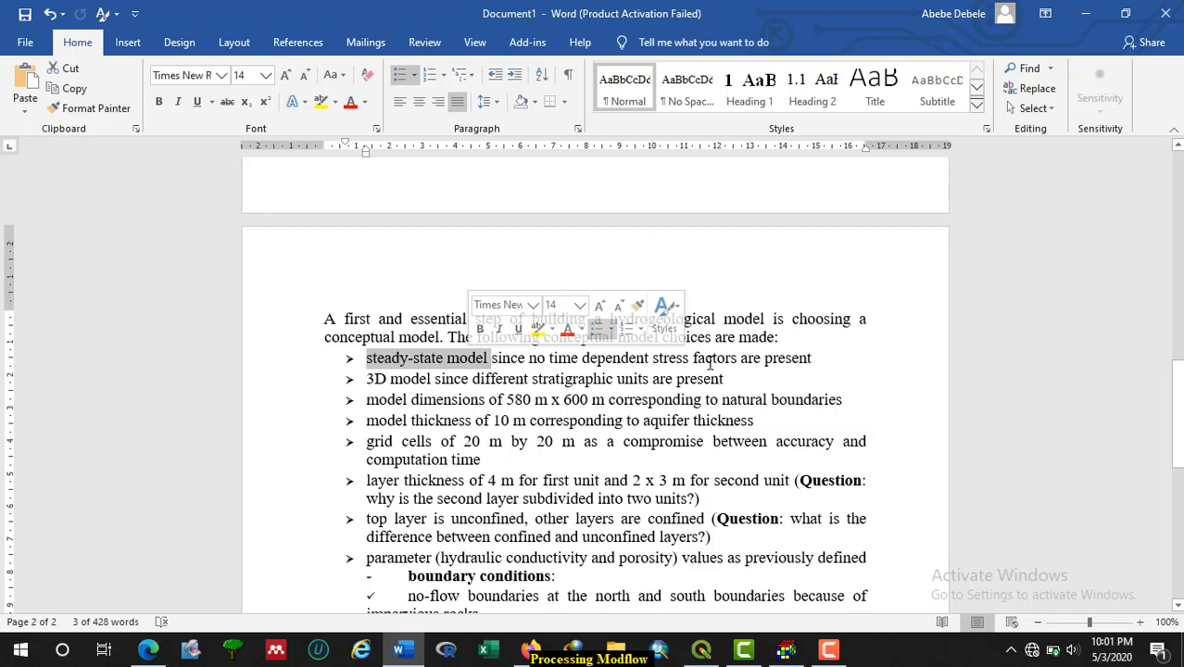
pyautogui.scroll(15, 646, 340)
pyautogui.scroll(-2, 646, 339)
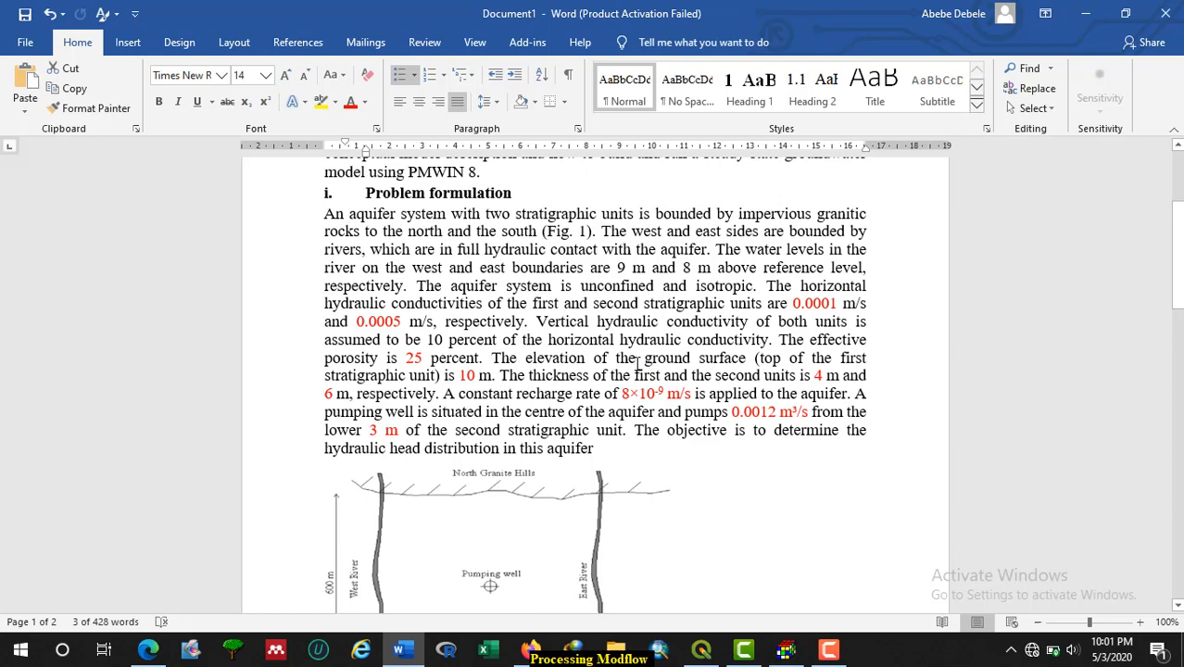
pyautogui.doubleClick(524, 394)
pyautogui.keyDown('shift'); pyautogui.click(639, 400); pyautogui.keyUp('shift')
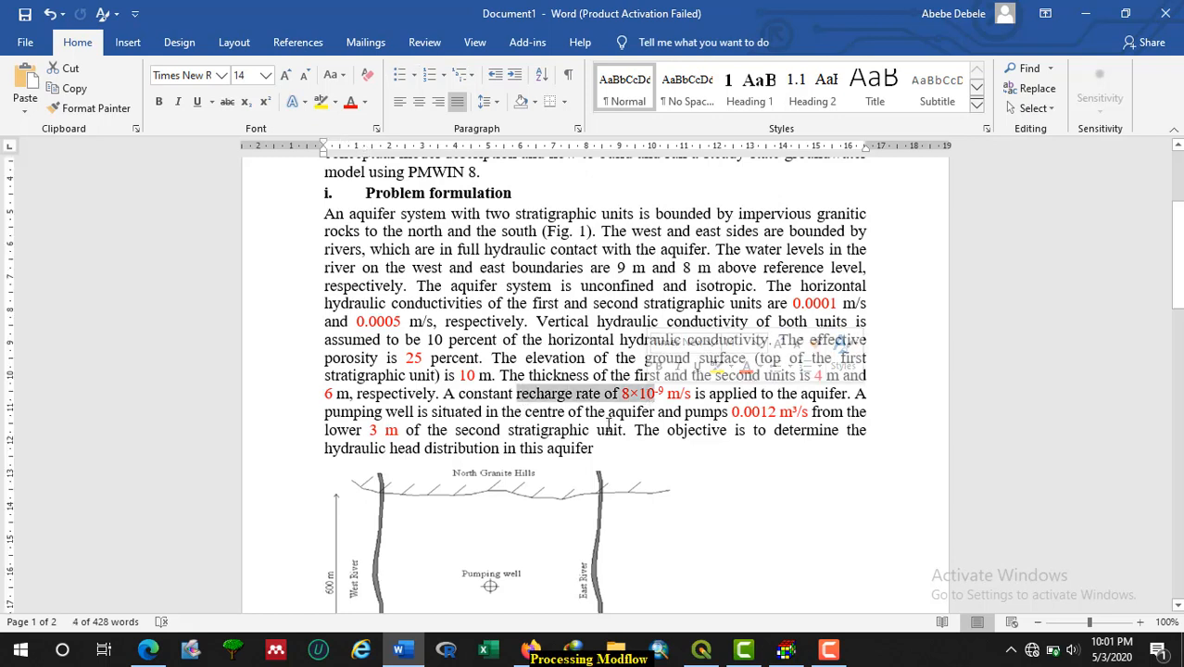
pyautogui.moveTo(734, 412); pyautogui.dragTo(801, 417)
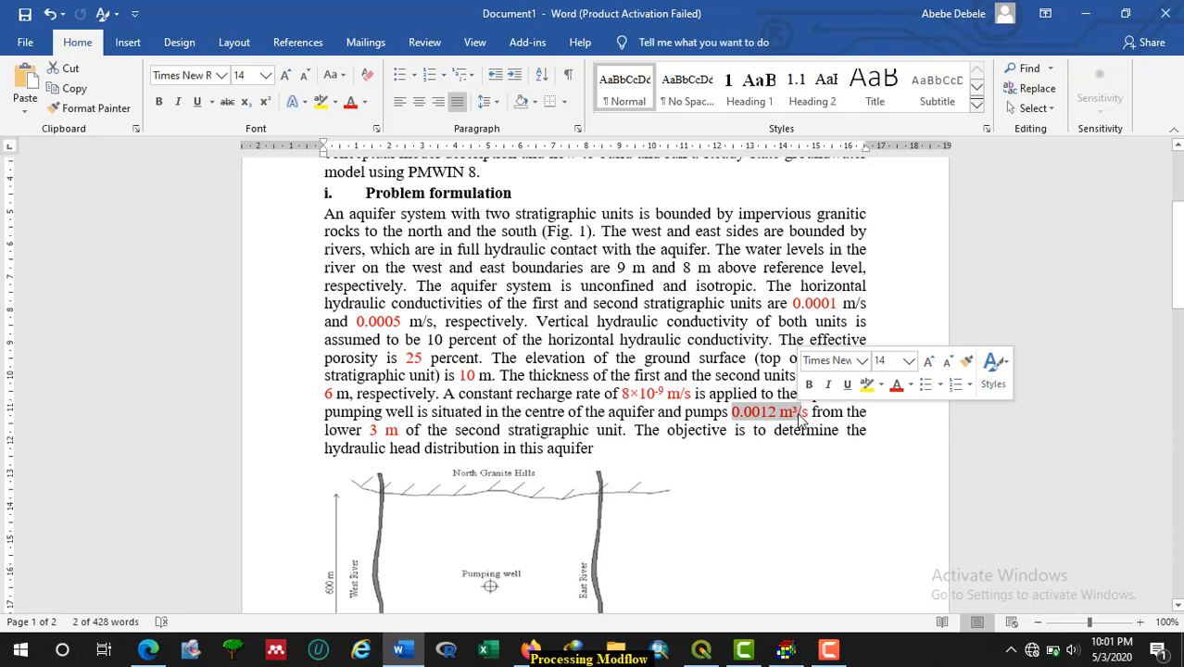
pyautogui.scroll(-10, 556, 408)
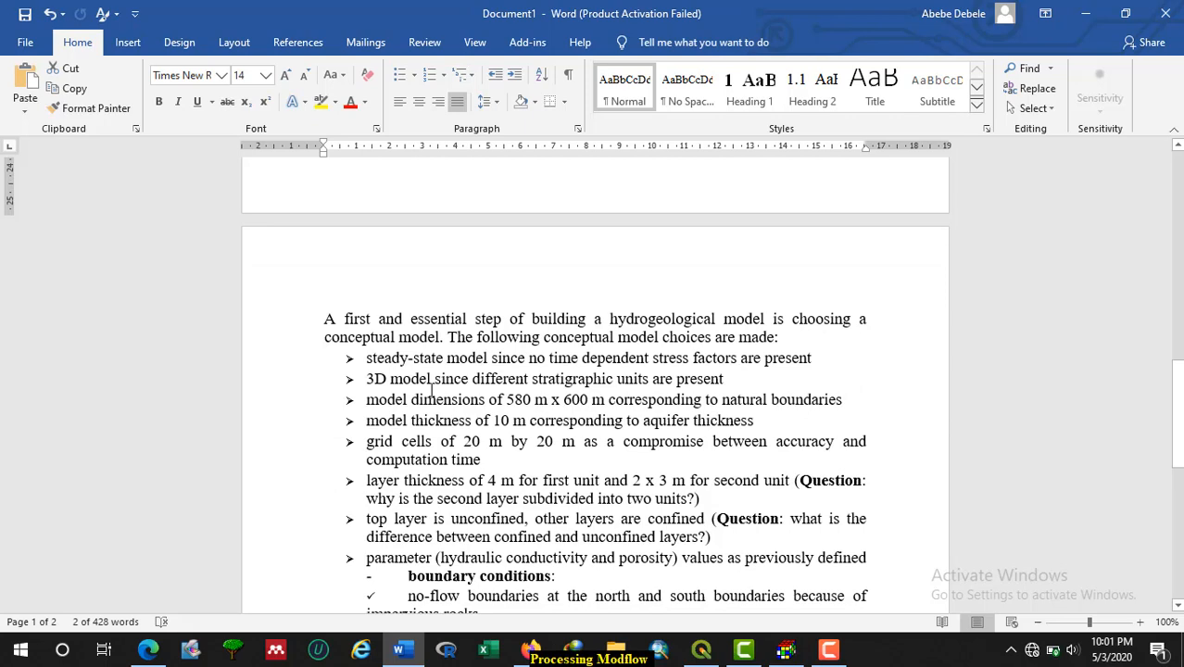
# Check the 3D model and model dimension choices against the stratigraphic unit thicknesses and the extents in Fig. 1
pyautogui.scroll(3, 649, 379)
pyautogui.scroll(6, 648, 379)
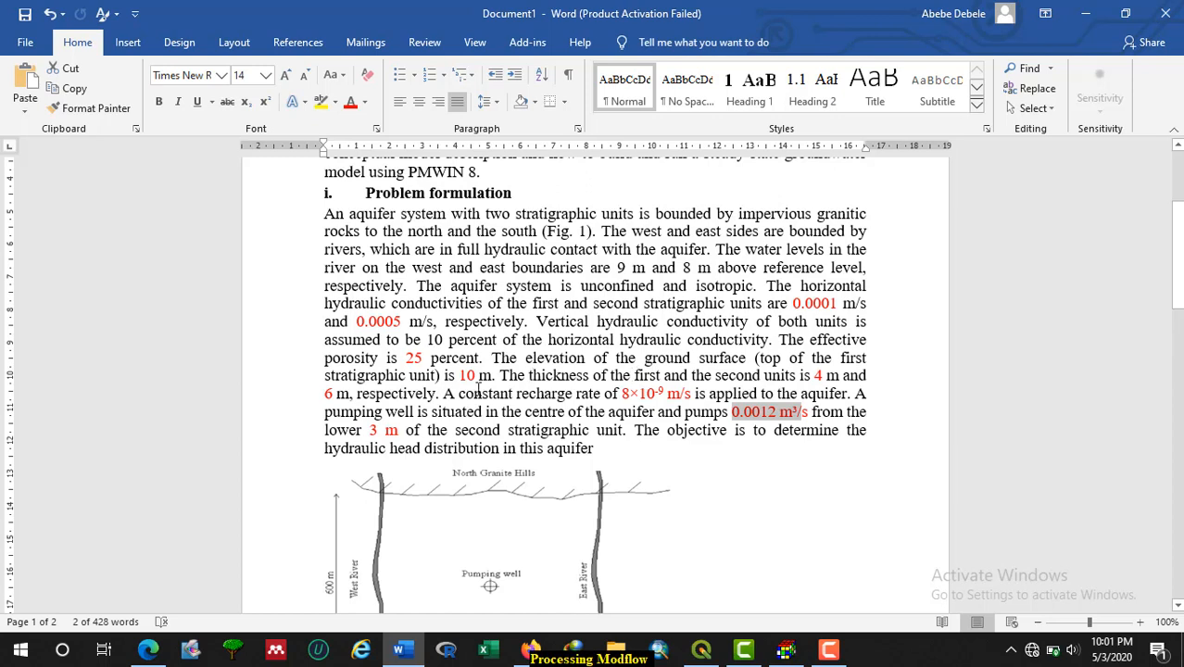
pyautogui.moveTo(813, 377); pyautogui.dragTo(826, 376)
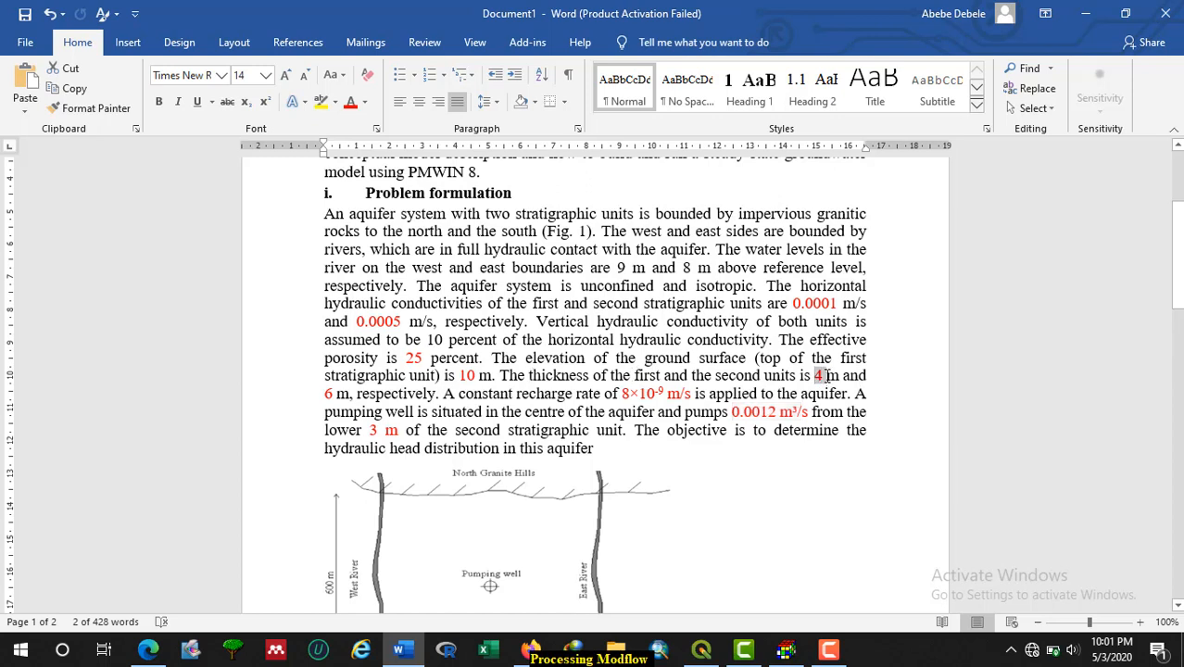
pyautogui.moveTo(324, 394); pyautogui.dragTo(332, 394)
pyautogui.scroll(-4, 375, 402)
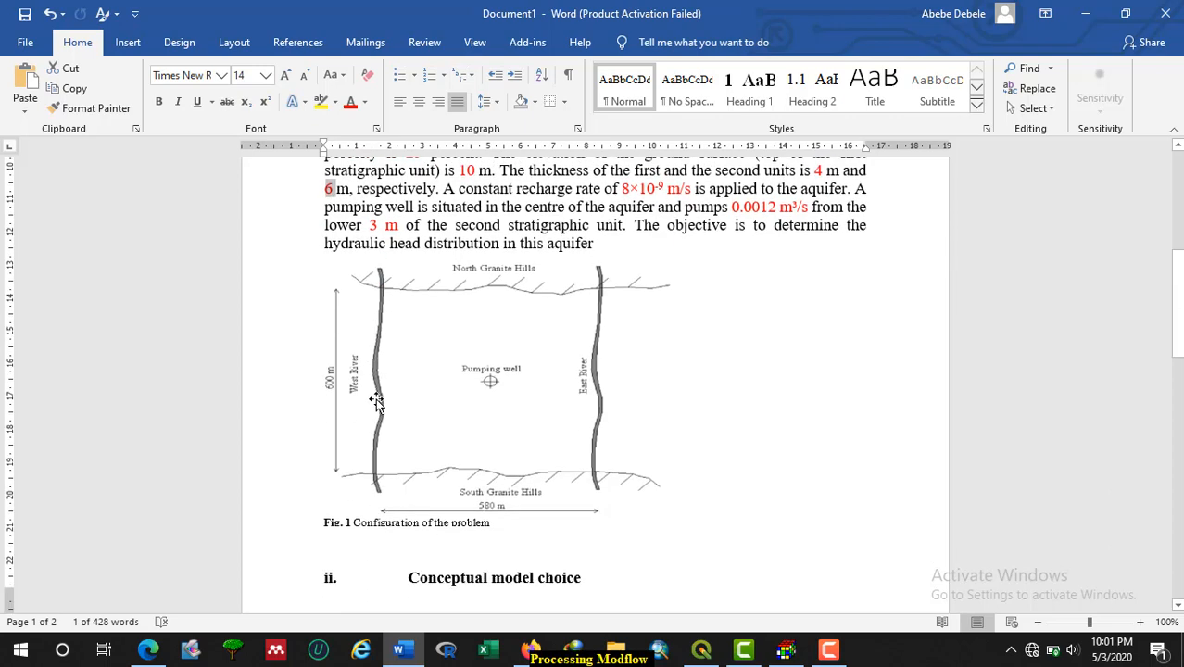
pyautogui.scroll(-10, 375, 402)
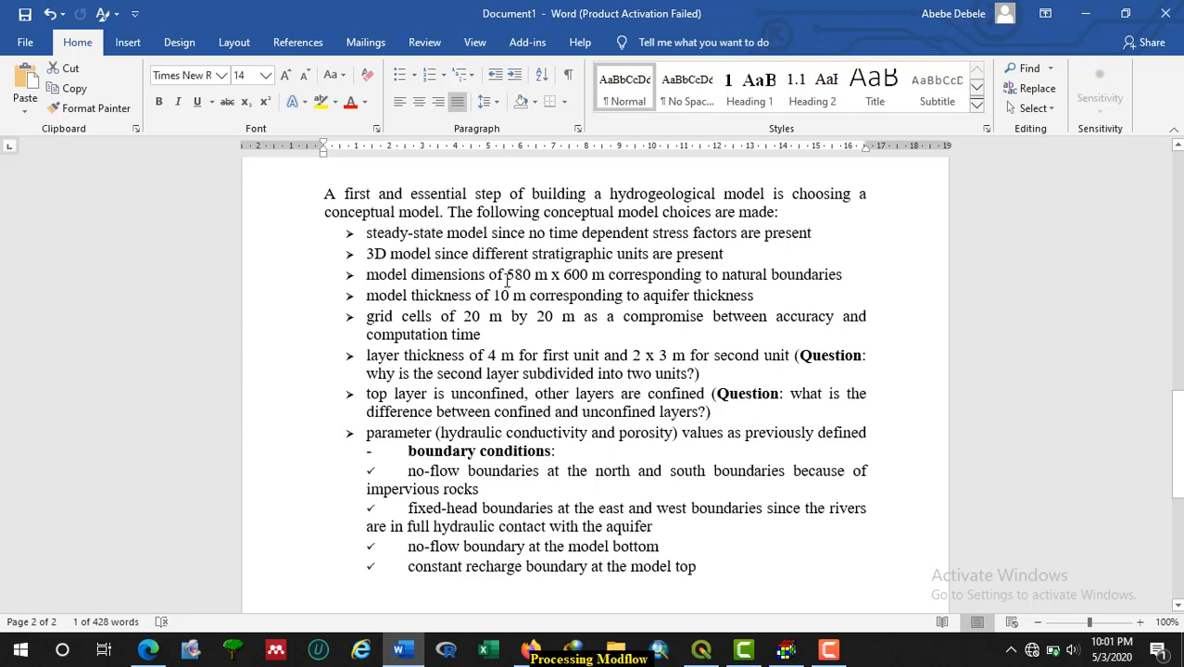
pyautogui.scroll(10, 508, 283)
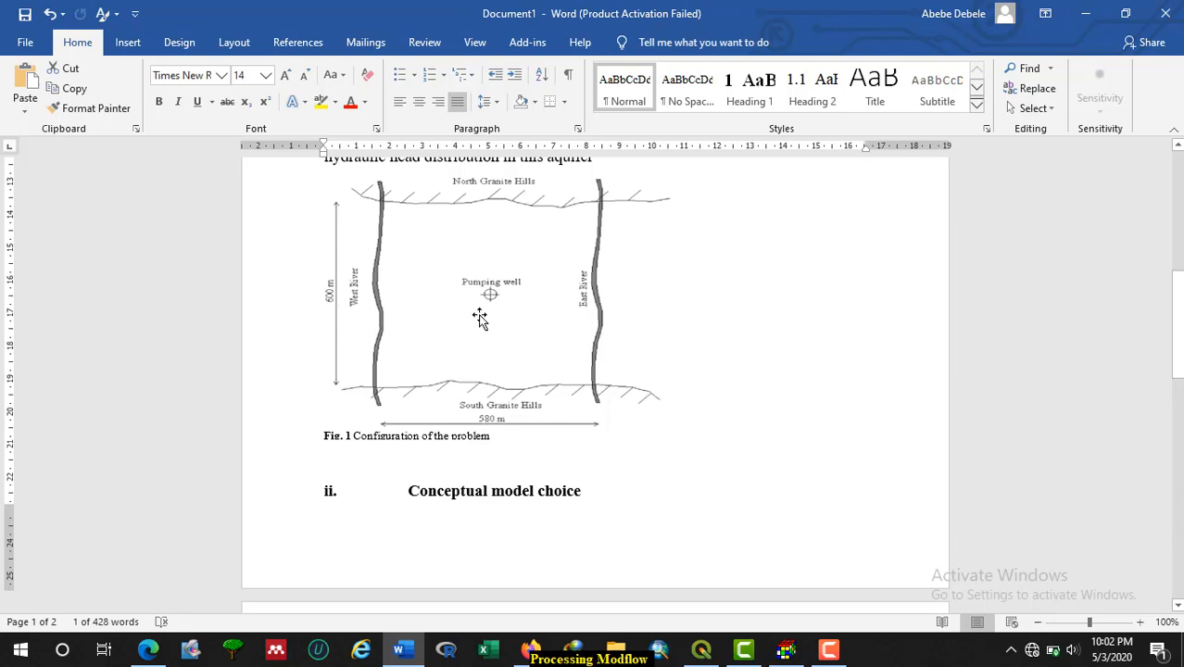
pyautogui.scroll(-10, 482, 317)
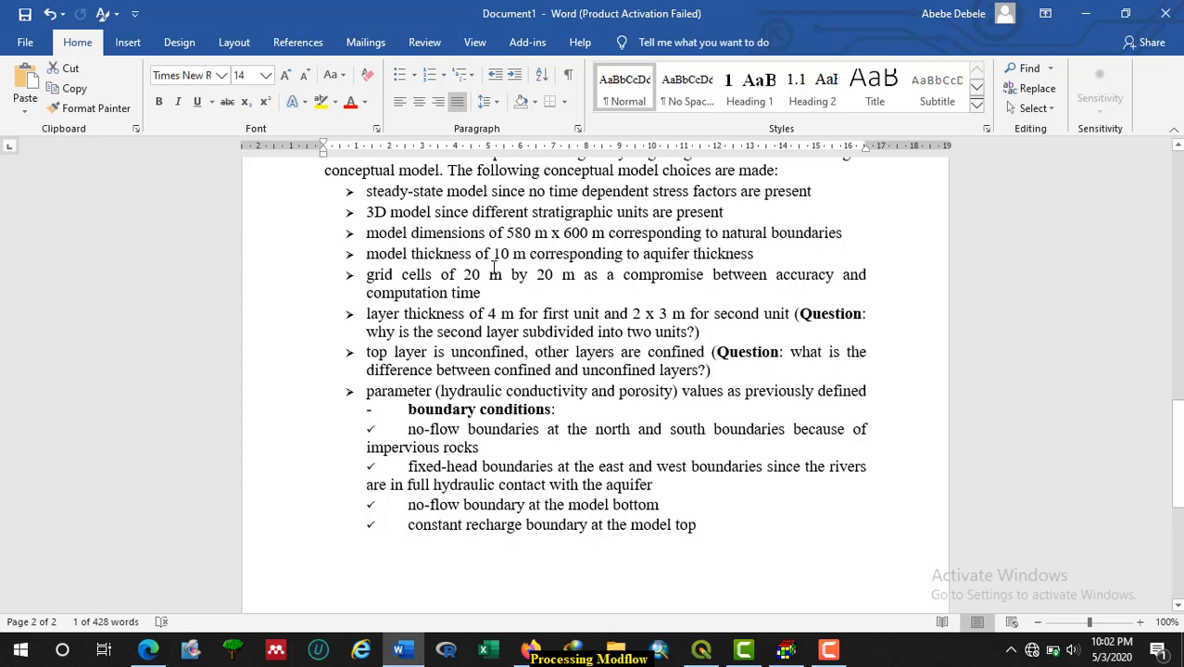
# Examine the grid cell size choice and its compromise between accuracy and computation time in the conceptual model list
pyautogui.moveTo(462, 275); pyautogui.dragTo(575, 278)
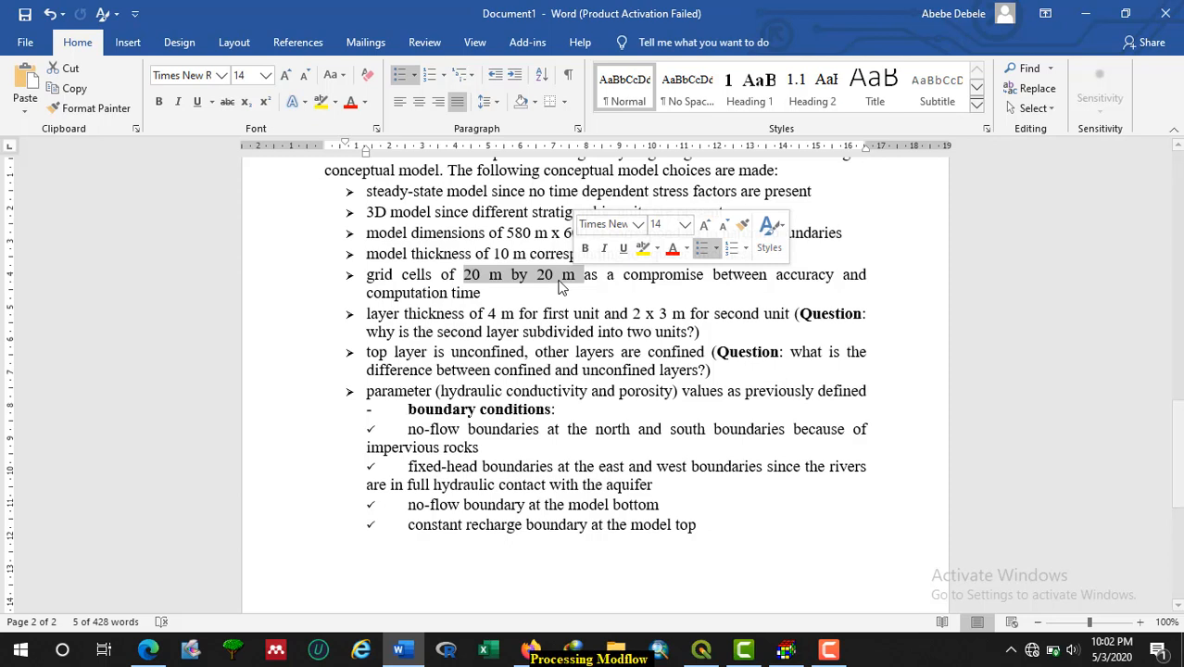
pyautogui.moveTo(623, 276); pyautogui.dragTo(674, 276)
pyautogui.click(812, 280)
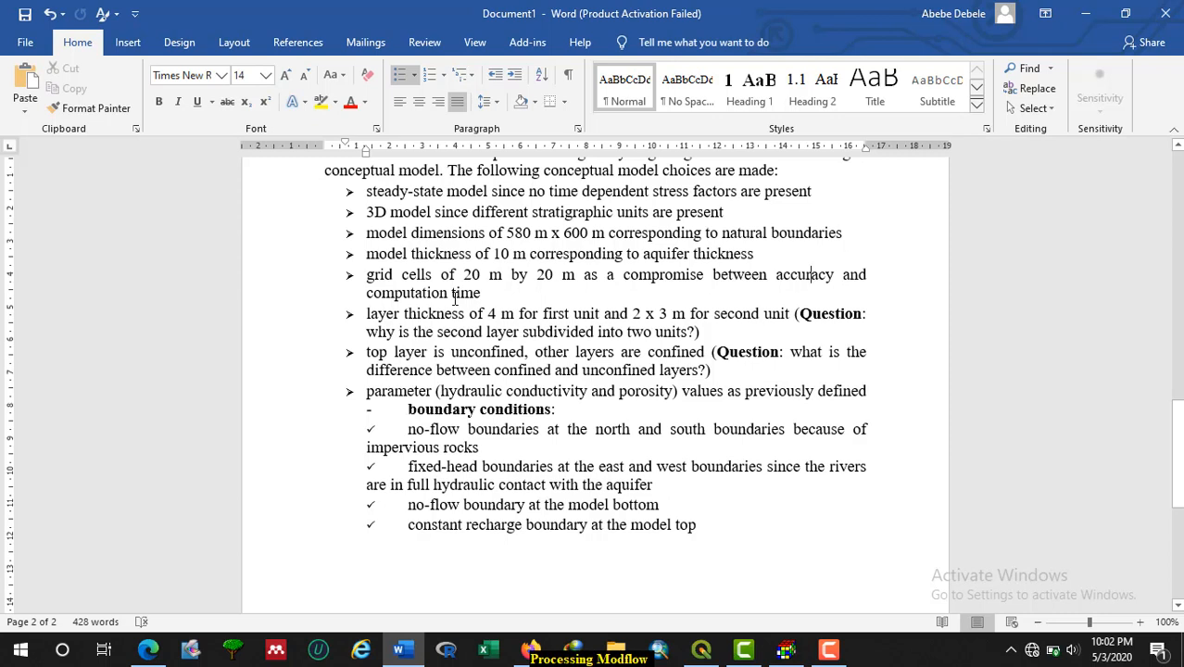
pyautogui.click(464, 276)
pyautogui.moveTo(465, 275); pyautogui.dragTo(484, 277)
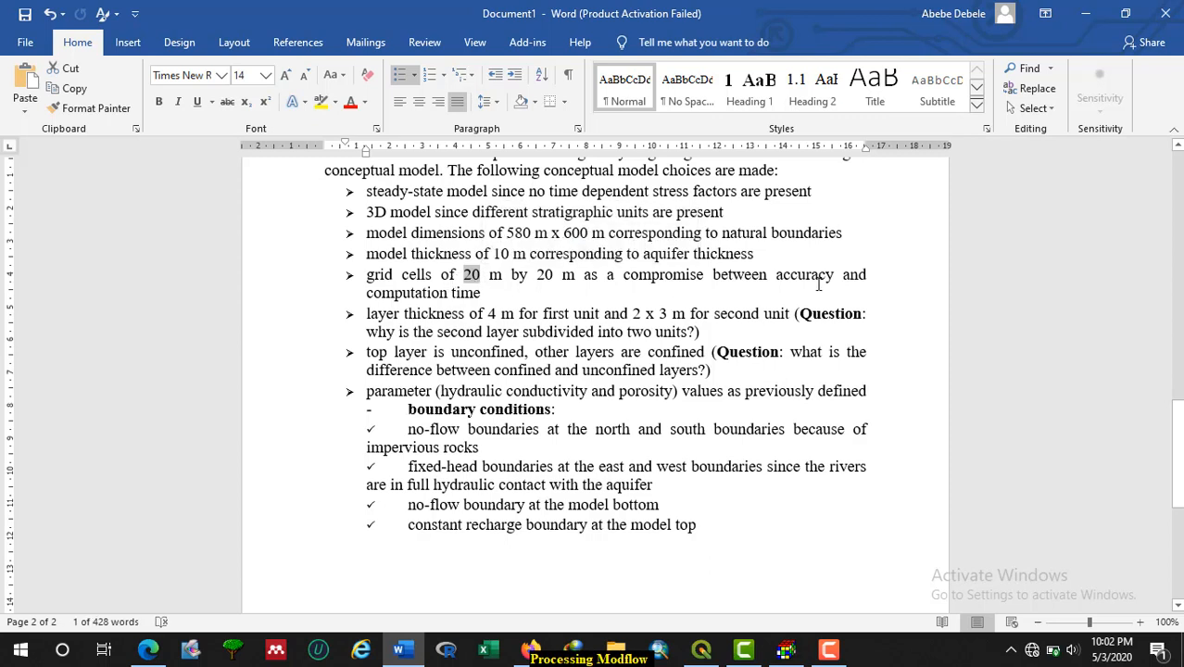
pyautogui.moveTo(776, 276); pyautogui.dragTo(835, 276)
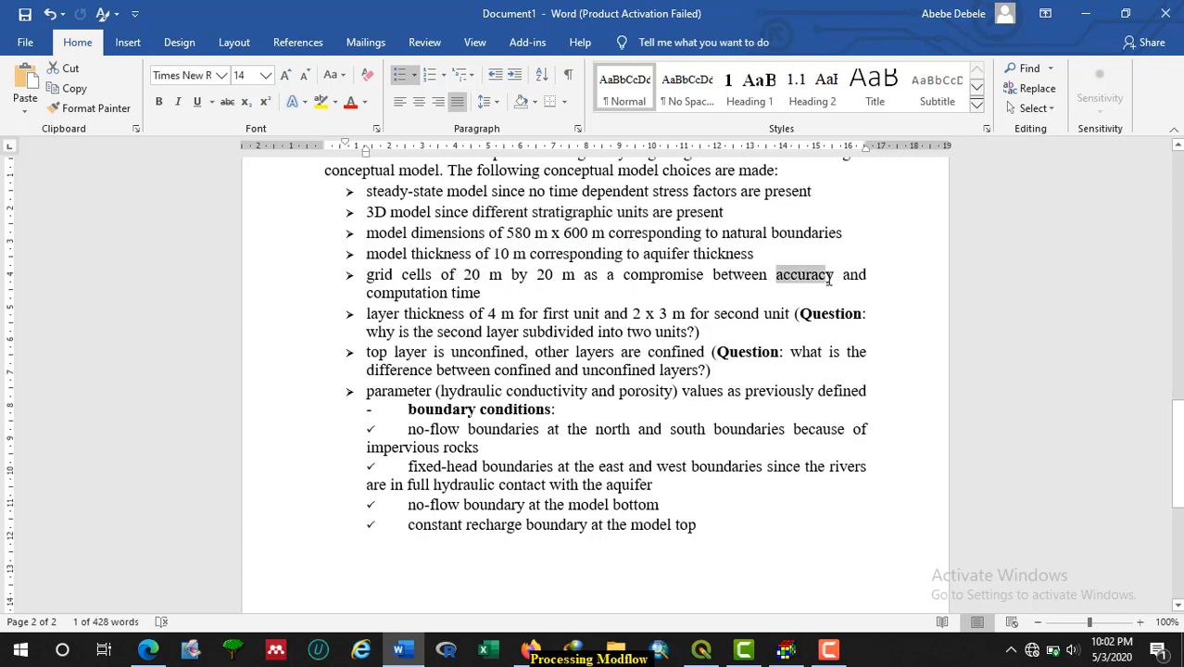
pyautogui.moveTo(486, 292); pyautogui.dragTo(367, 292)
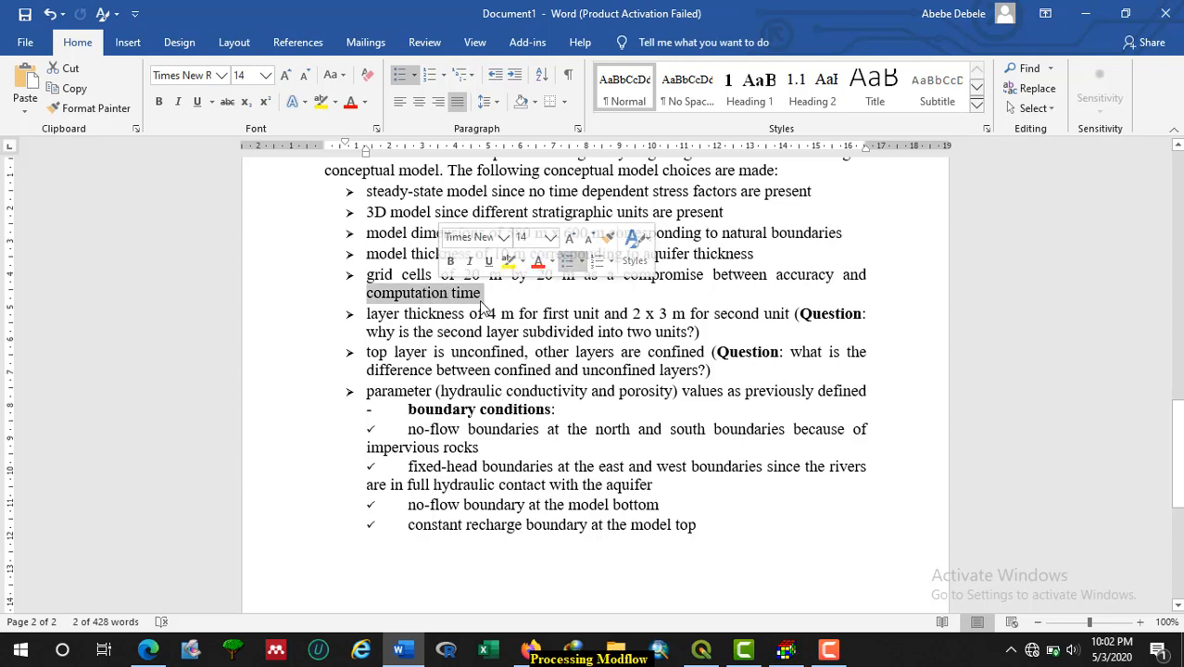
pyautogui.click(427, 306)
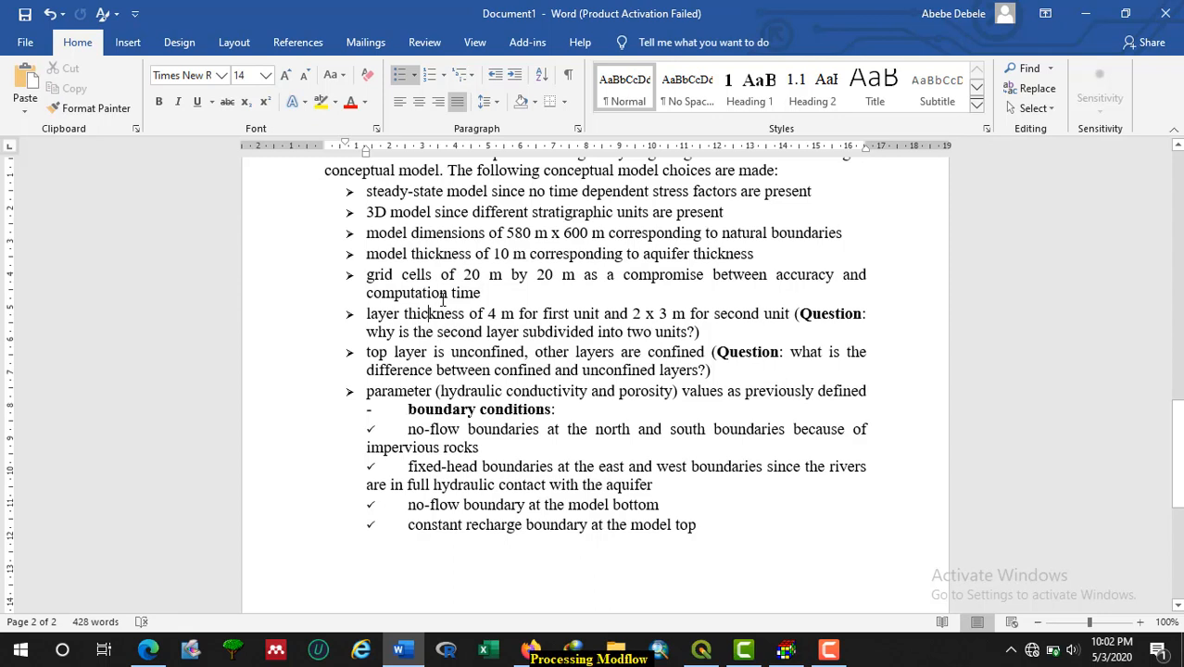
# Compare the grid cell and layer thickness choices in the conceptual model list with the well's pumping interval in the Problem formulation
pyautogui.moveTo(468, 274); pyautogui.dragTo(559, 281)
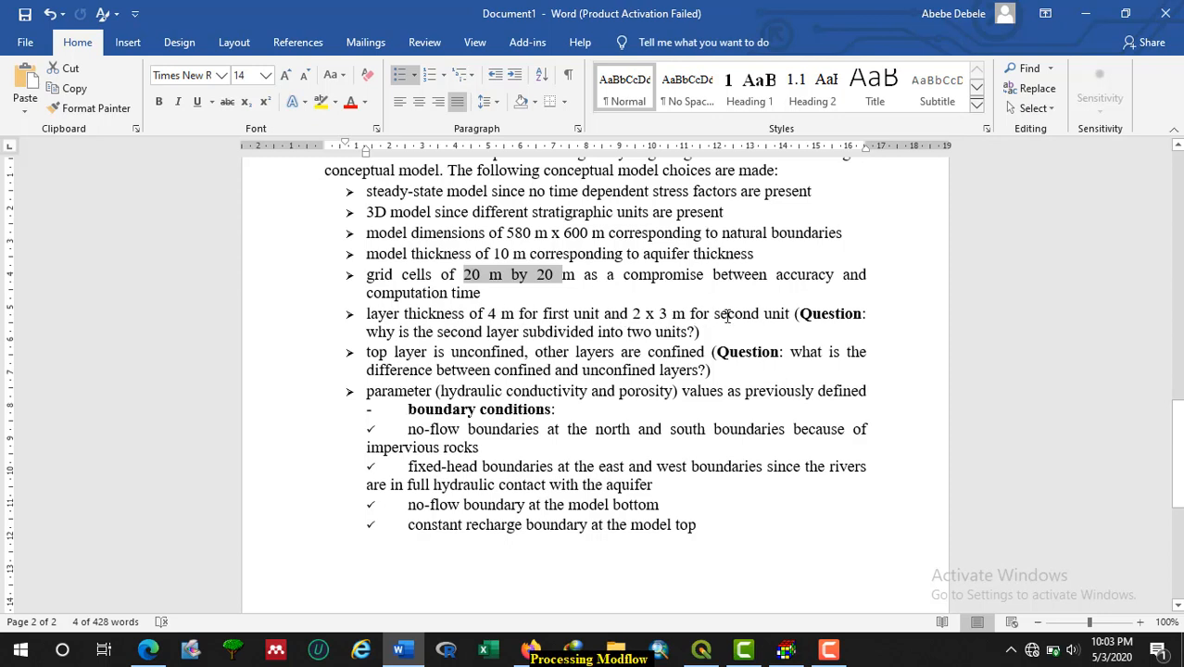
pyautogui.moveTo(633, 315); pyautogui.dragTo(764, 314)
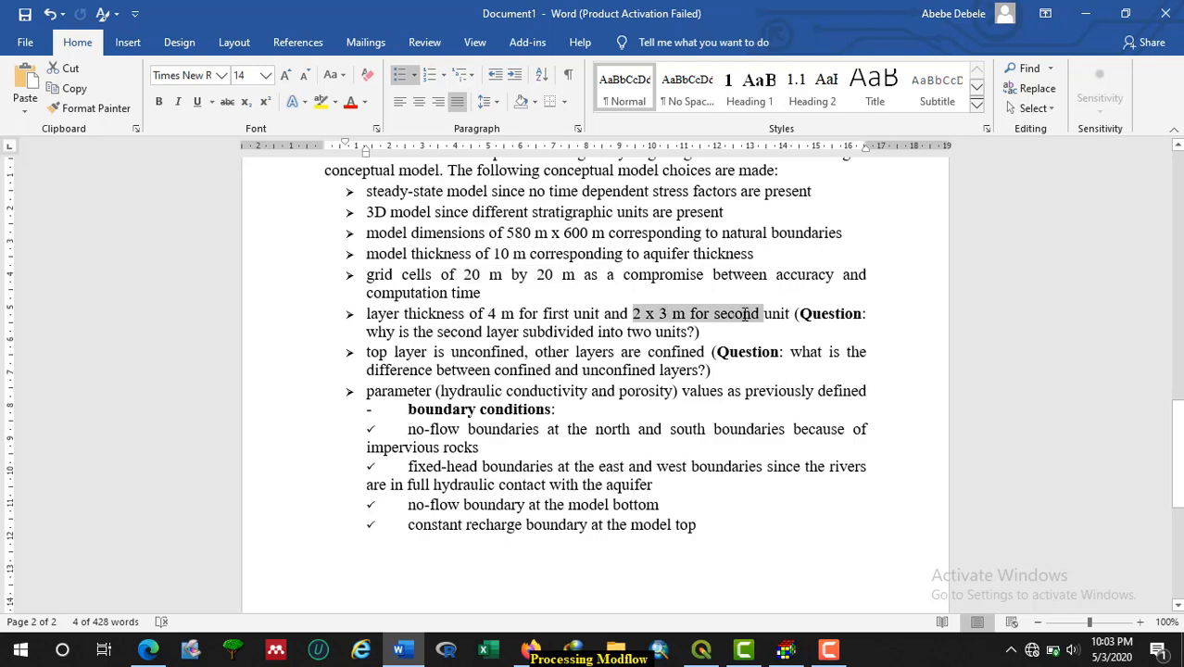
pyautogui.scroll(10, 732, 306)
pyautogui.scroll(1, 732, 306)
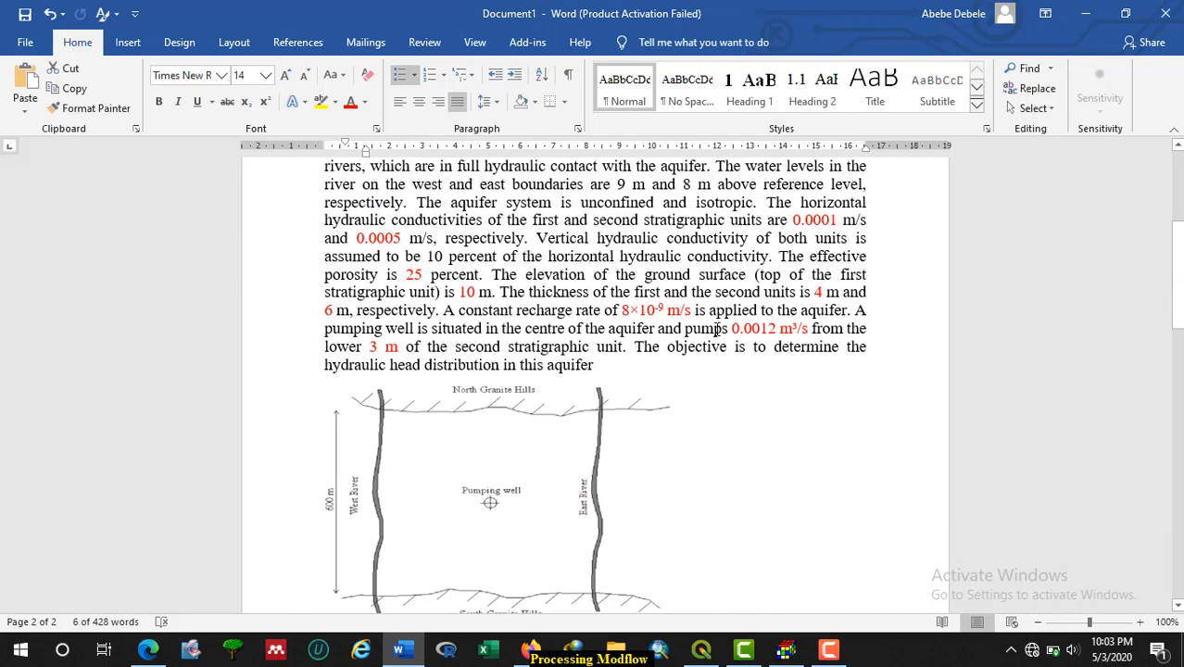
pyautogui.moveTo(731, 328); pyautogui.dragTo(845, 328)
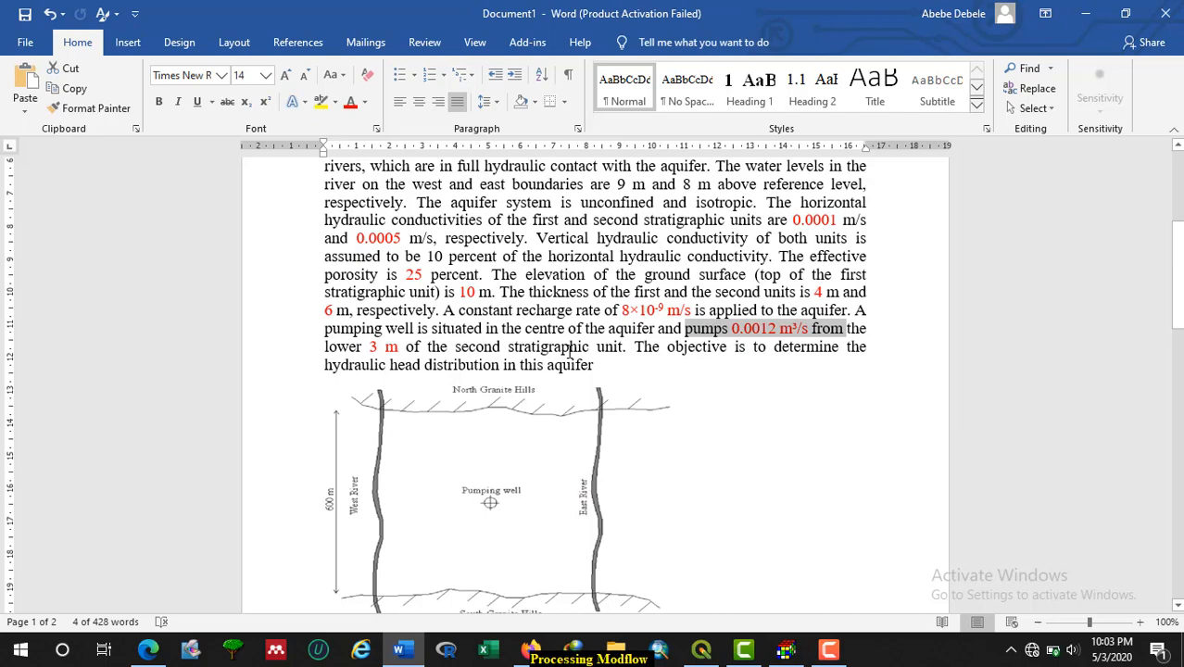
pyautogui.scroll(-15, 464, 338)
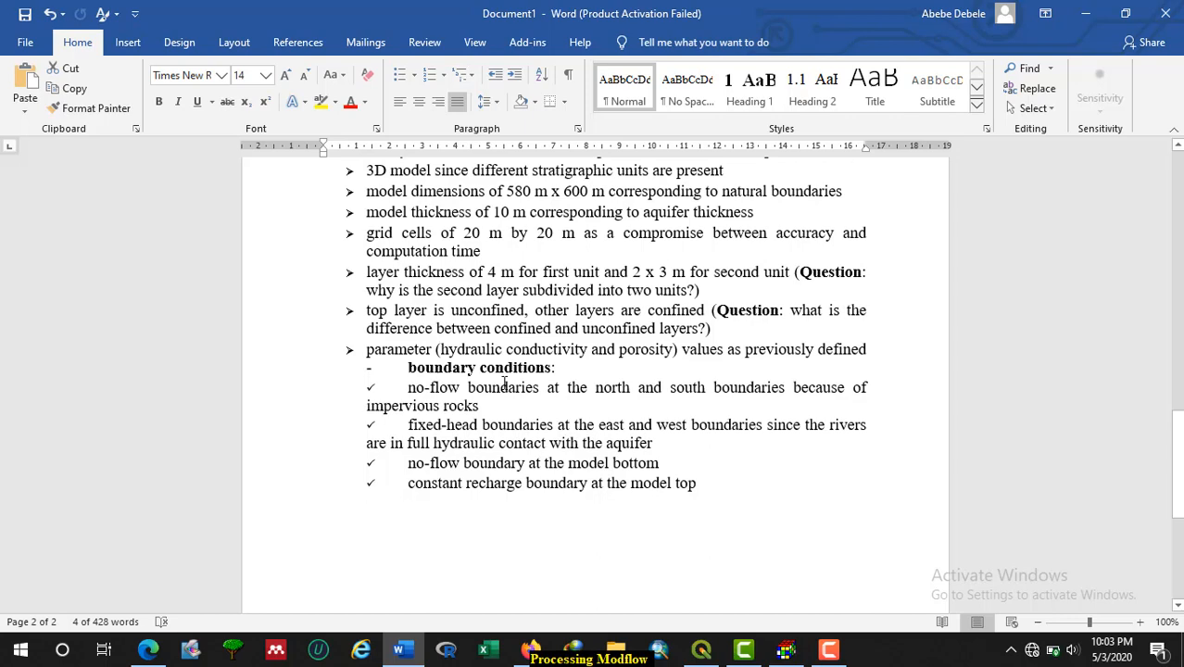
pyautogui.scroll(-1, 501, 380)
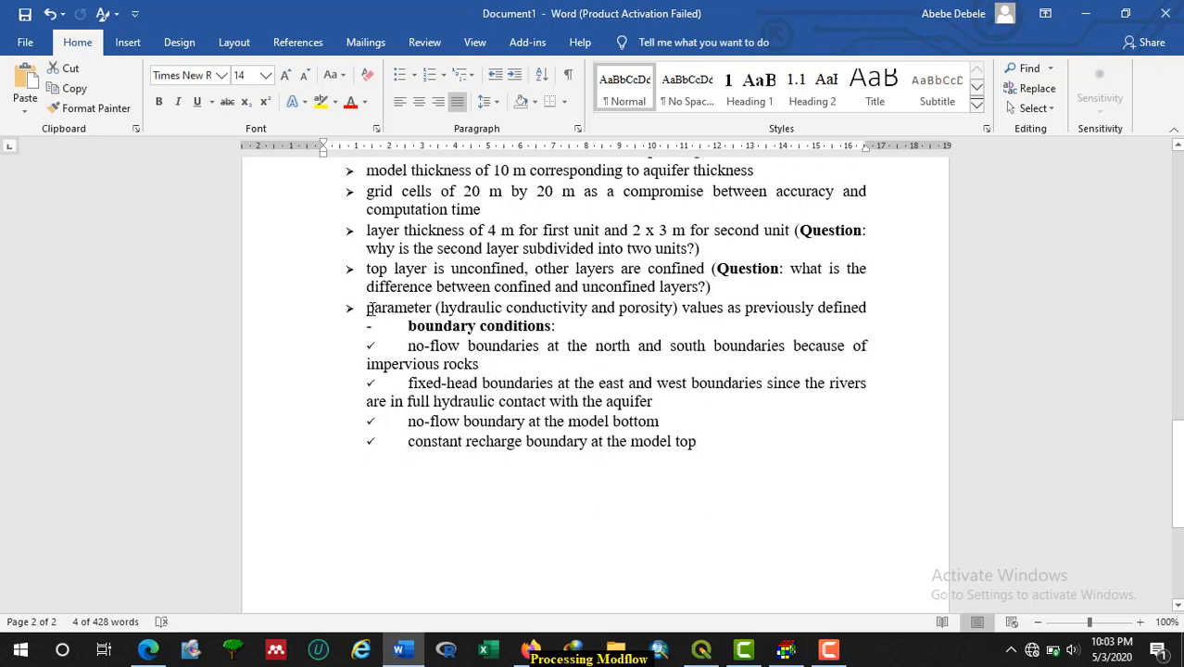
# Check the parameter choice in the conceptual model list against the hydraulic conductivity and porosity values in the Problem formulation
pyautogui.moveTo(367, 308); pyautogui.dragTo(435, 308)
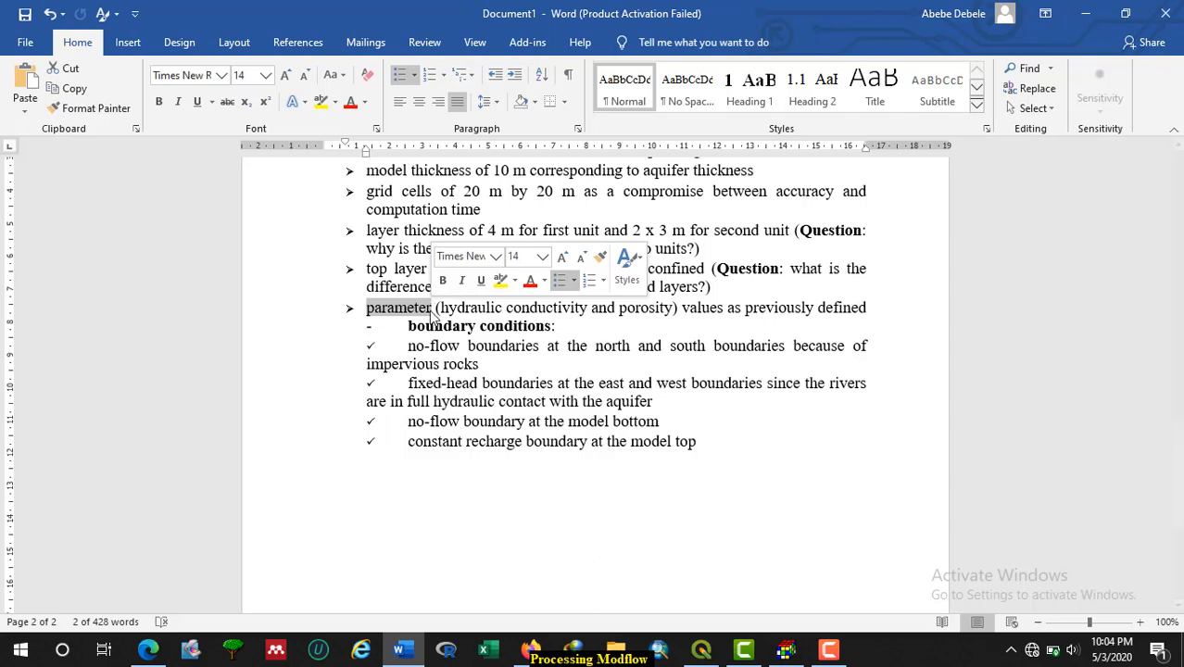
pyautogui.scroll(8, 555, 320)
pyautogui.scroll(11, 554, 320)
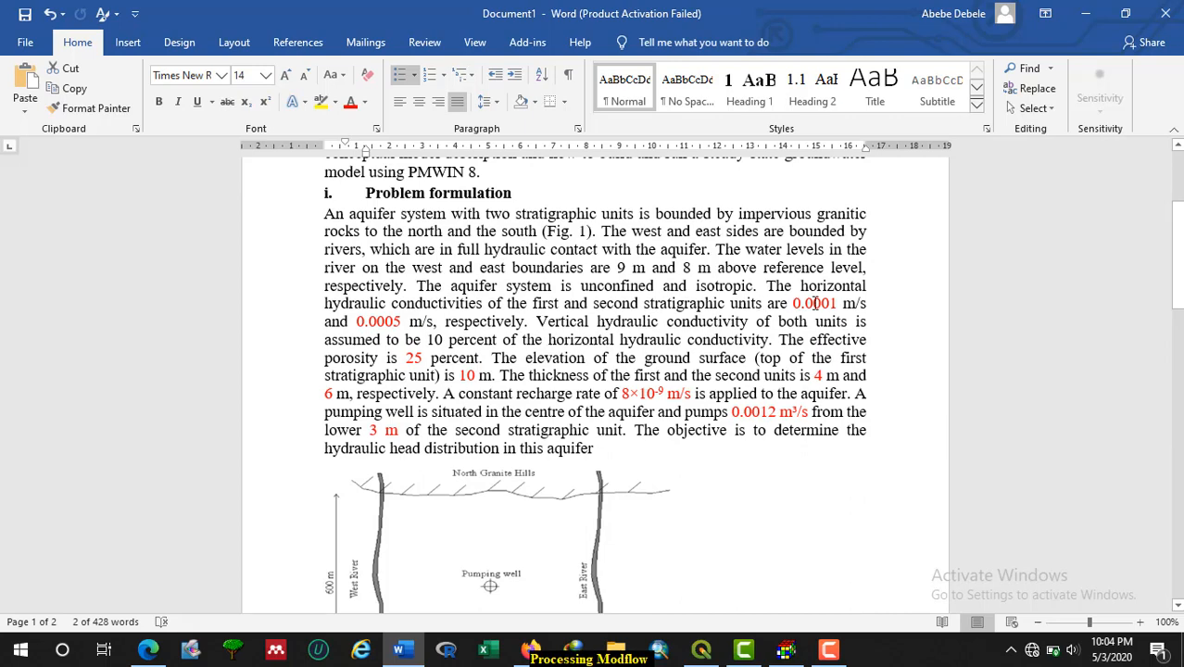
pyautogui.scroll(-10, 532, 360)
pyautogui.scroll(-7, 531, 360)
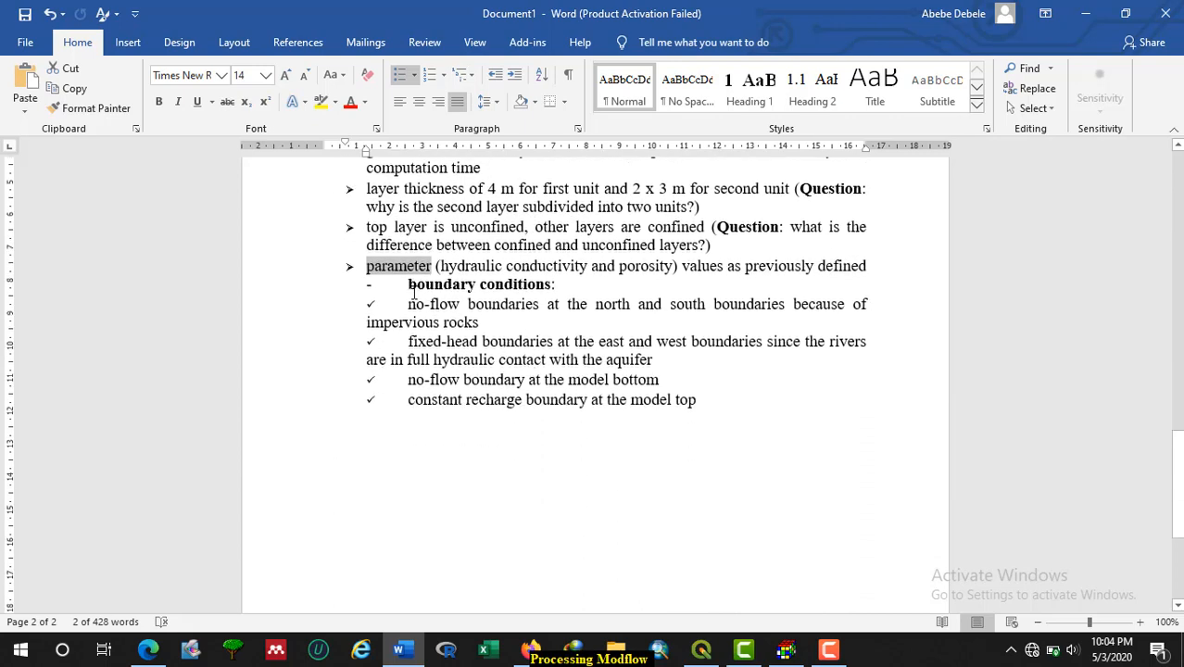
# Compare the no-flow and fixed-head boundary conditions with the granite hills and rivers in Fig. 1
pyautogui.moveTo(409, 285); pyautogui.dragTo(552, 290)
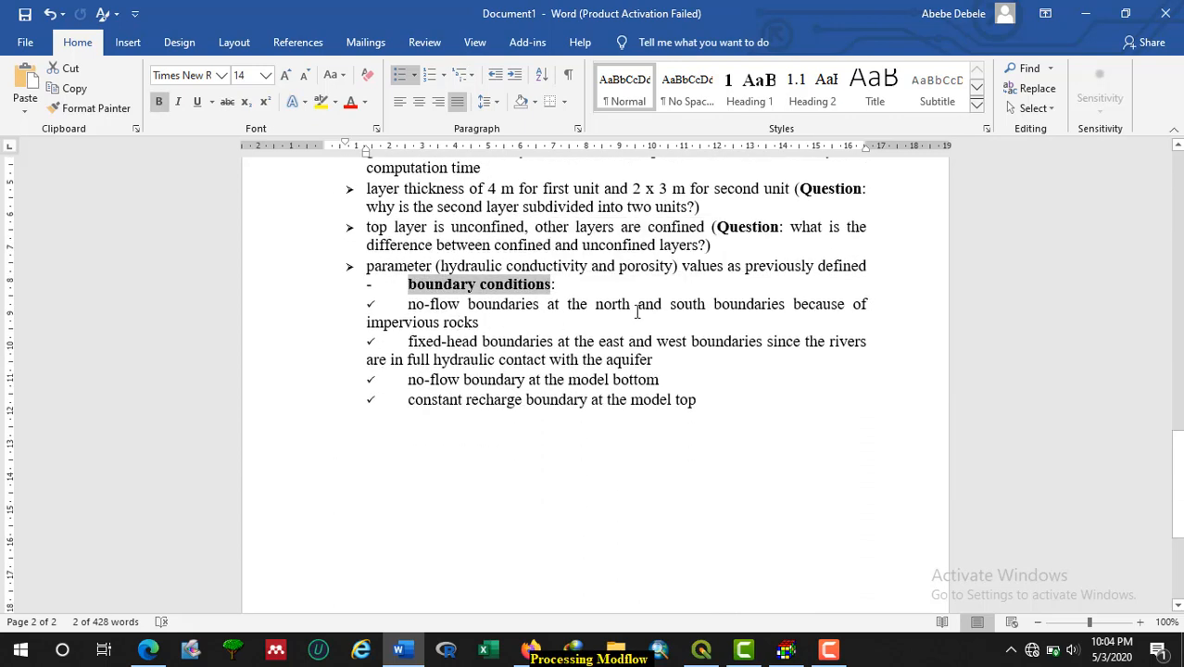
pyautogui.scroll(12, 626, 315)
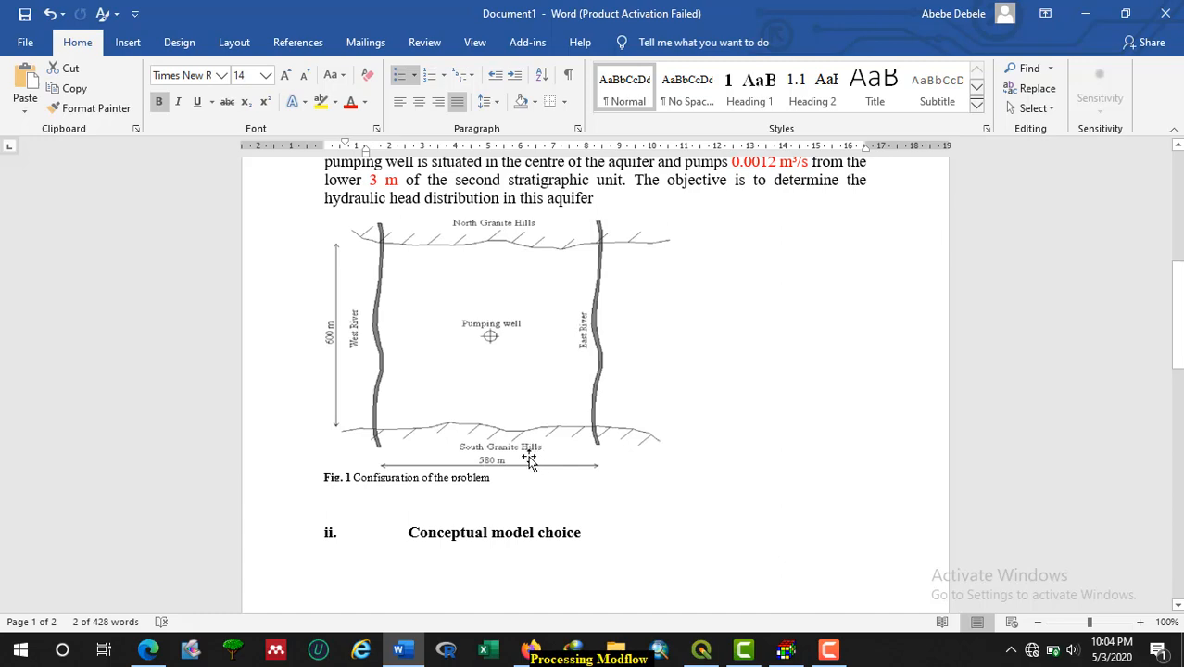
pyautogui.scroll(-15, 529, 460)
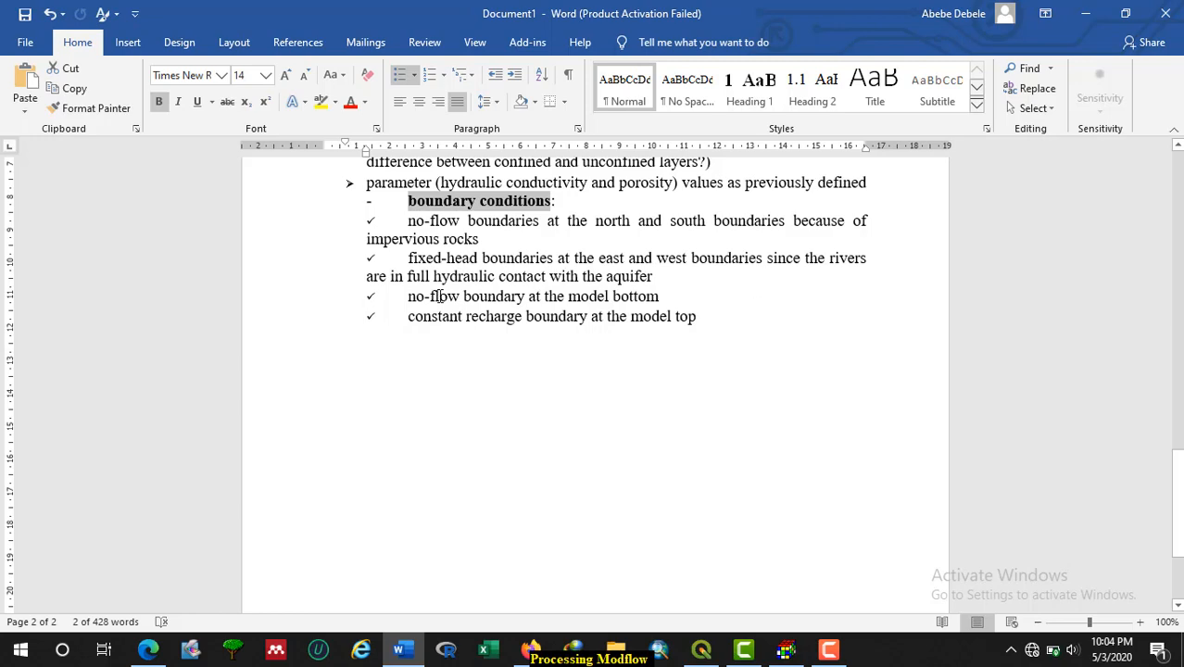
pyautogui.scroll(10, 439, 296)
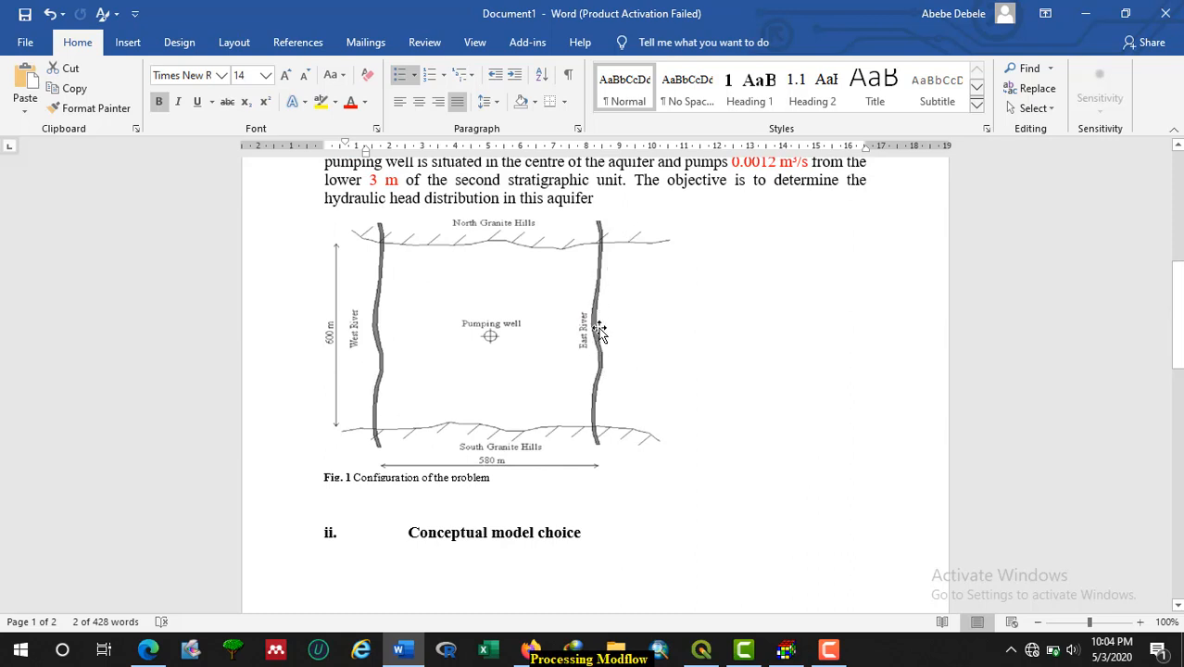
pyautogui.scroll(-10, 603, 343)
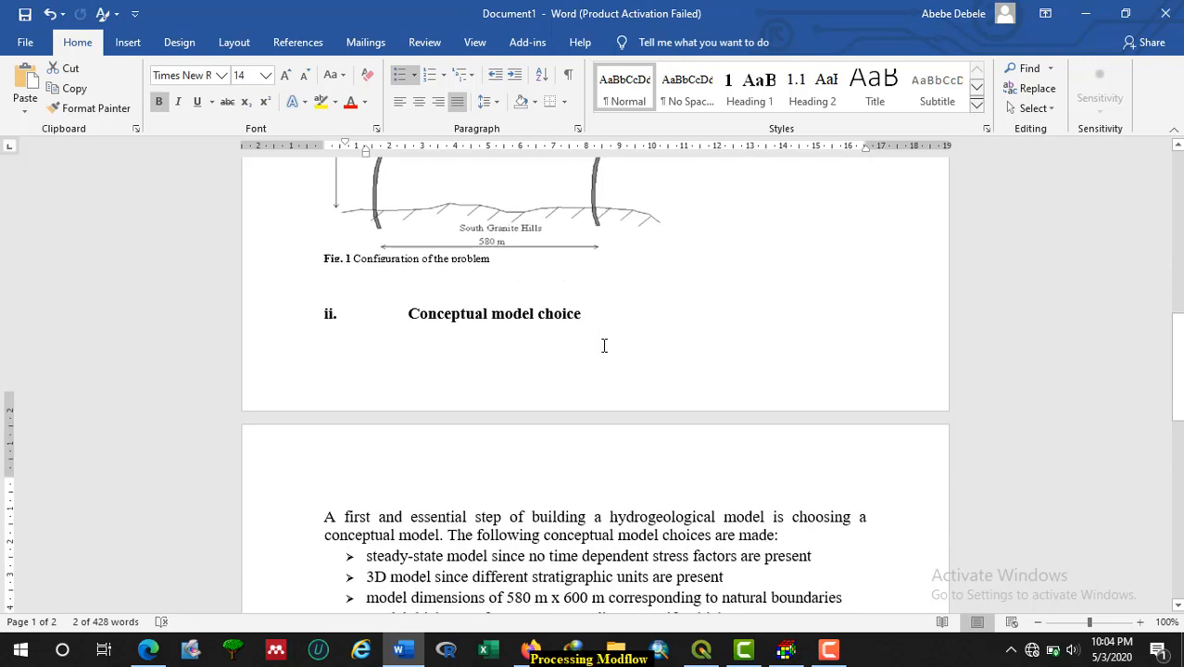
pyautogui.scroll(-3, 604, 345)
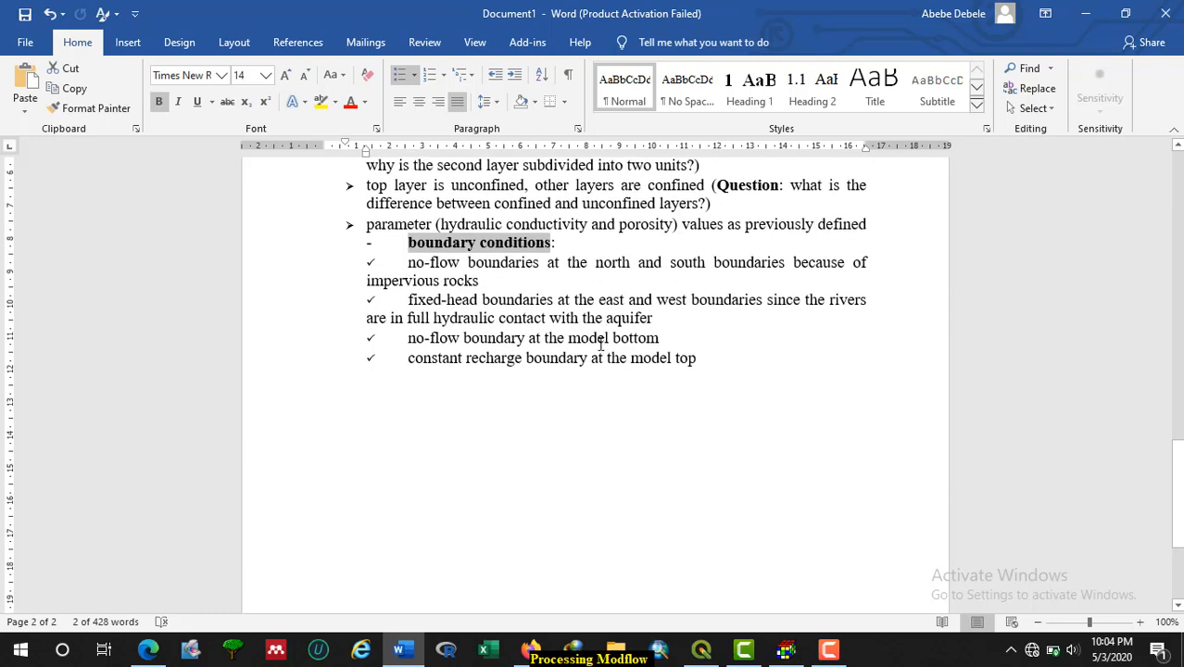
pyautogui.scroll(-1, 518, 339)
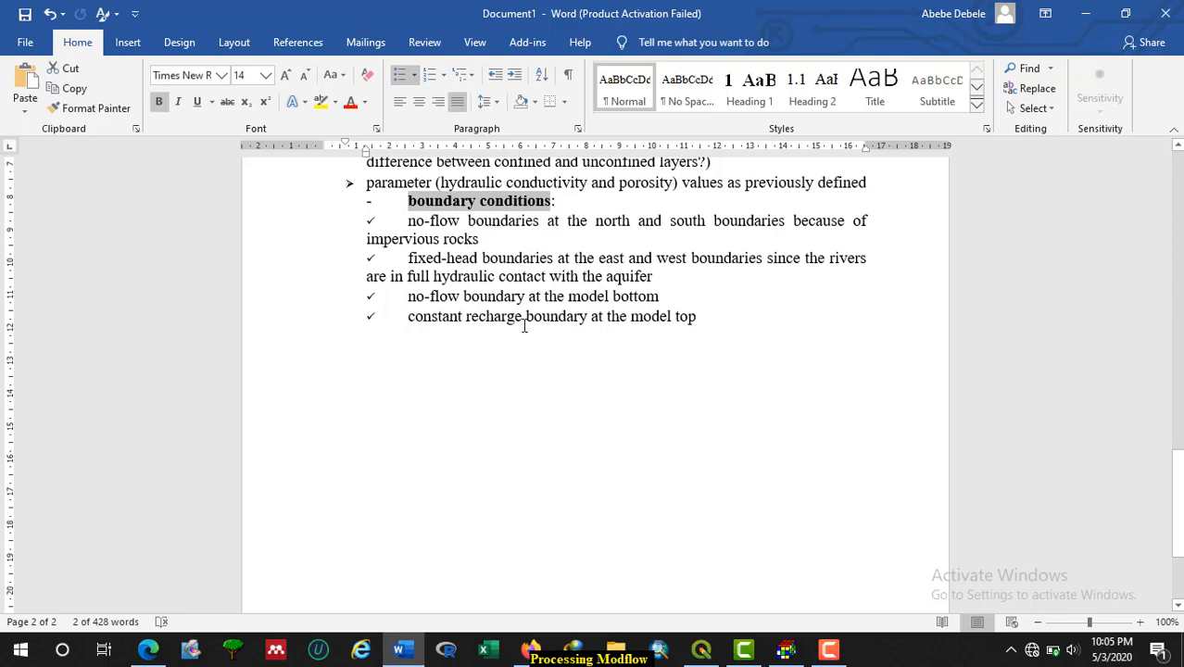
# Check the constant recharge boundary at the model top against the recharge and pumping rates in the Problem formulation
pyautogui.moveTo(703, 318); pyautogui.dragTo(410, 324)
pyautogui.scroll(3, 598, 320)
pyautogui.scroll(15, 600, 319)
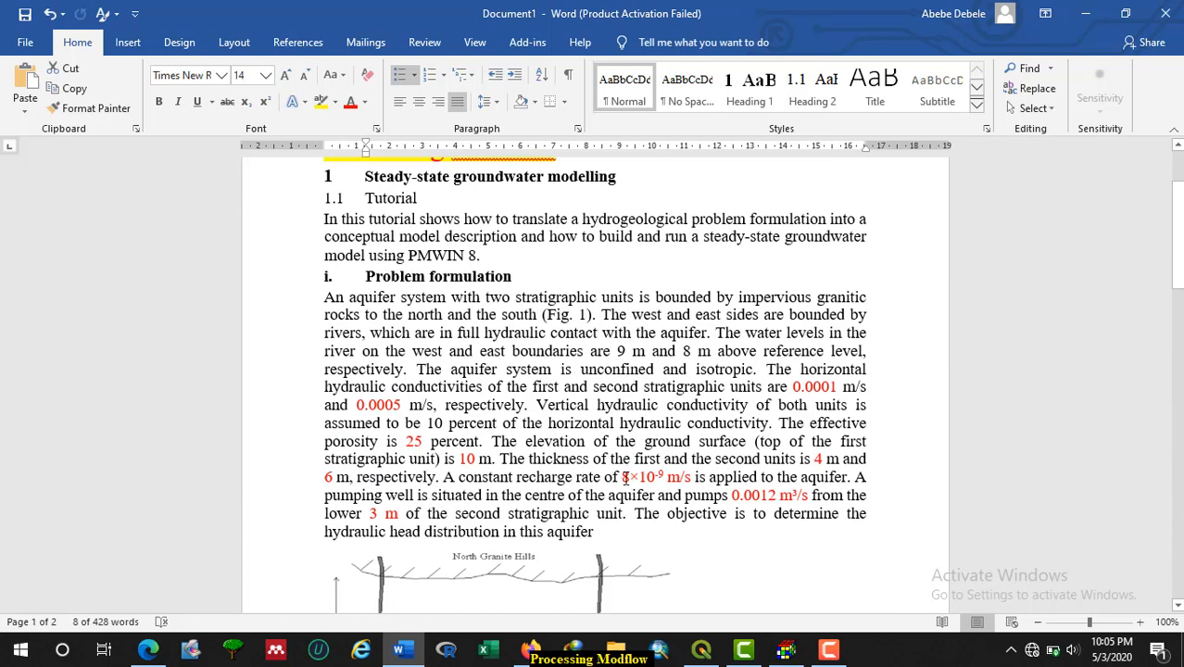
pyautogui.moveTo(621, 477); pyautogui.dragTo(659, 477)
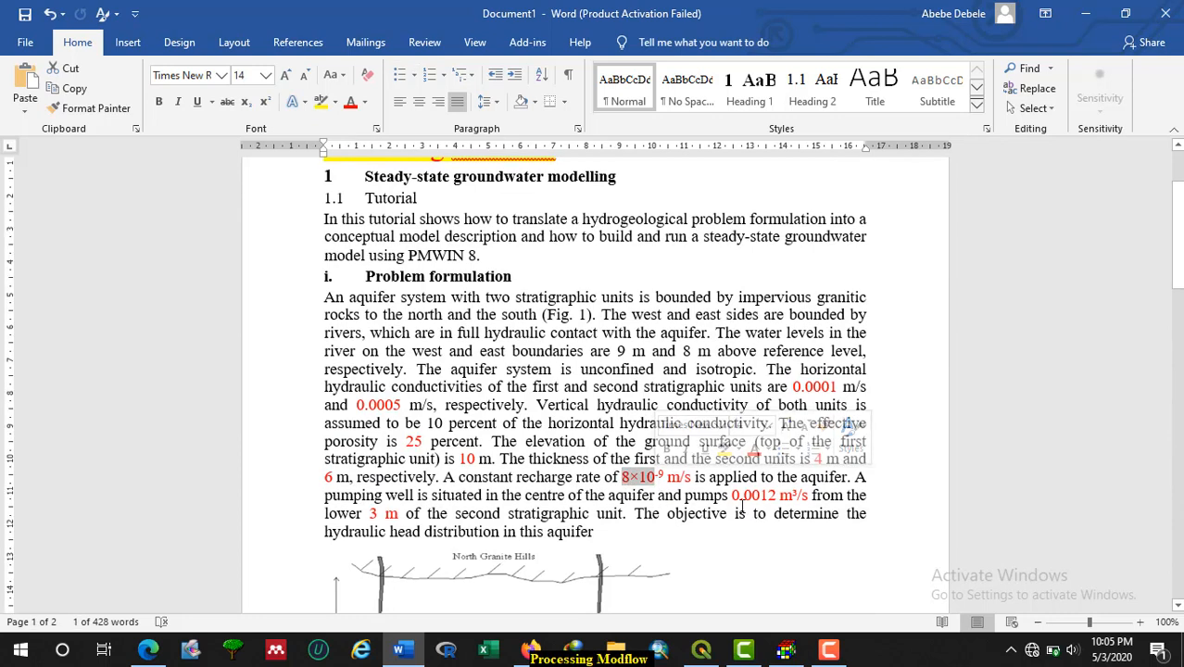
pyautogui.moveTo(734, 495); pyautogui.dragTo(810, 496)
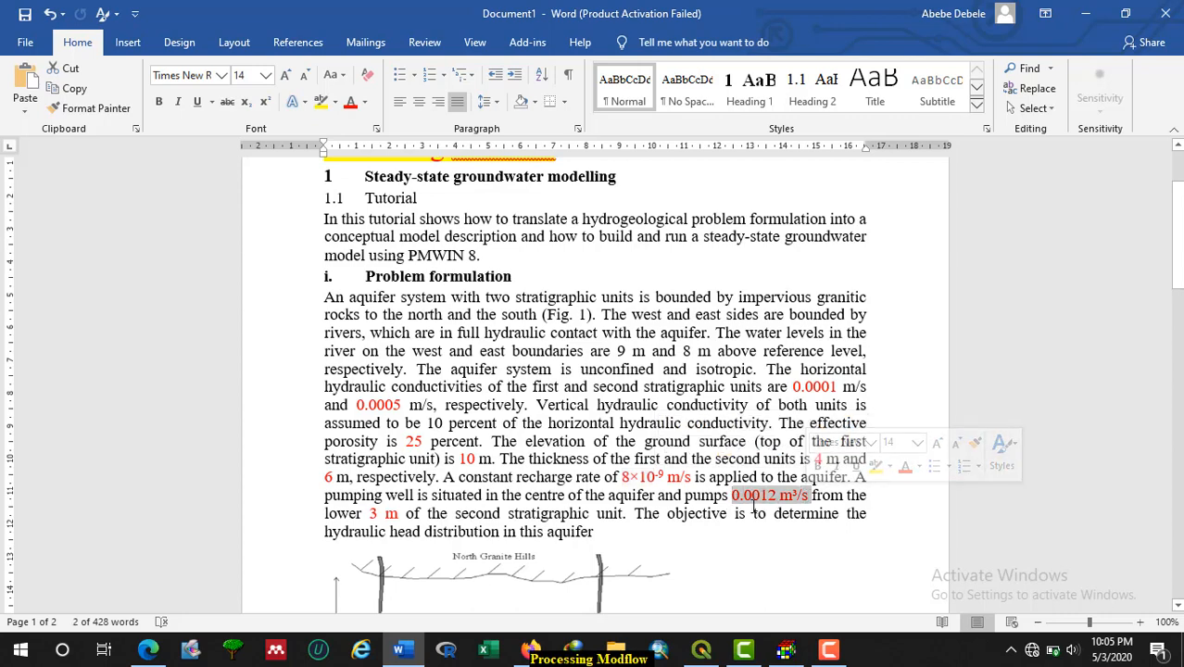
pyautogui.scroll(-3, 751, 458)
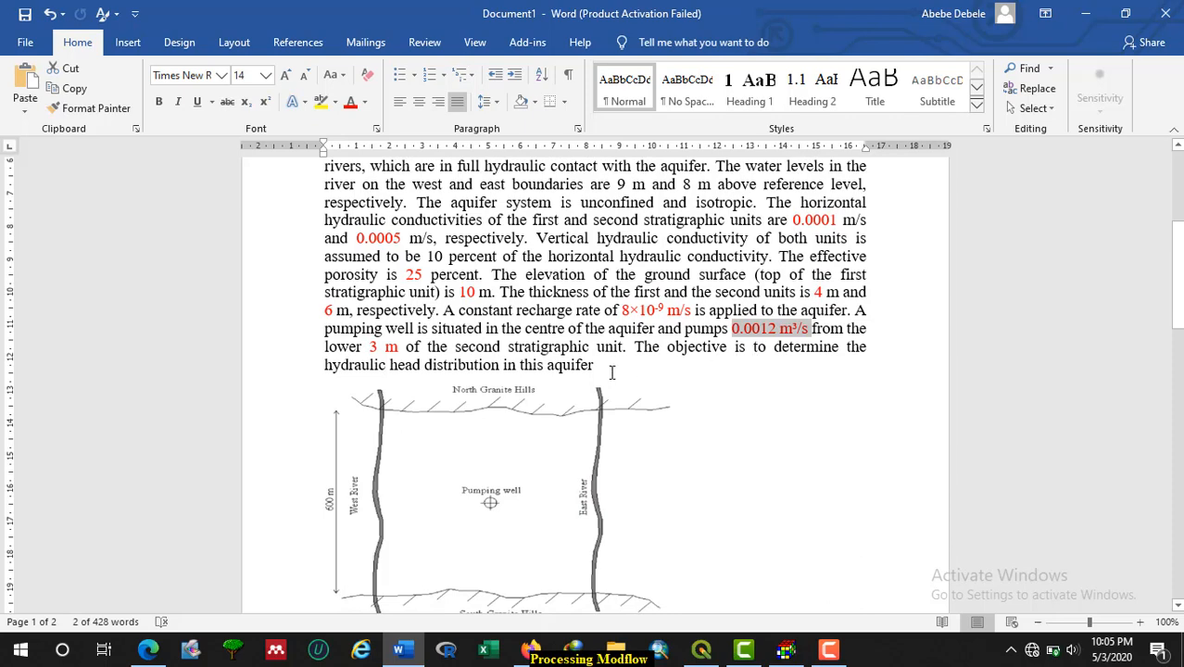
# Switch to Processing Modflow and create a new model named tutorial 1 in the Desktop's pm tutorial folder
pyautogui.click(788, 654)
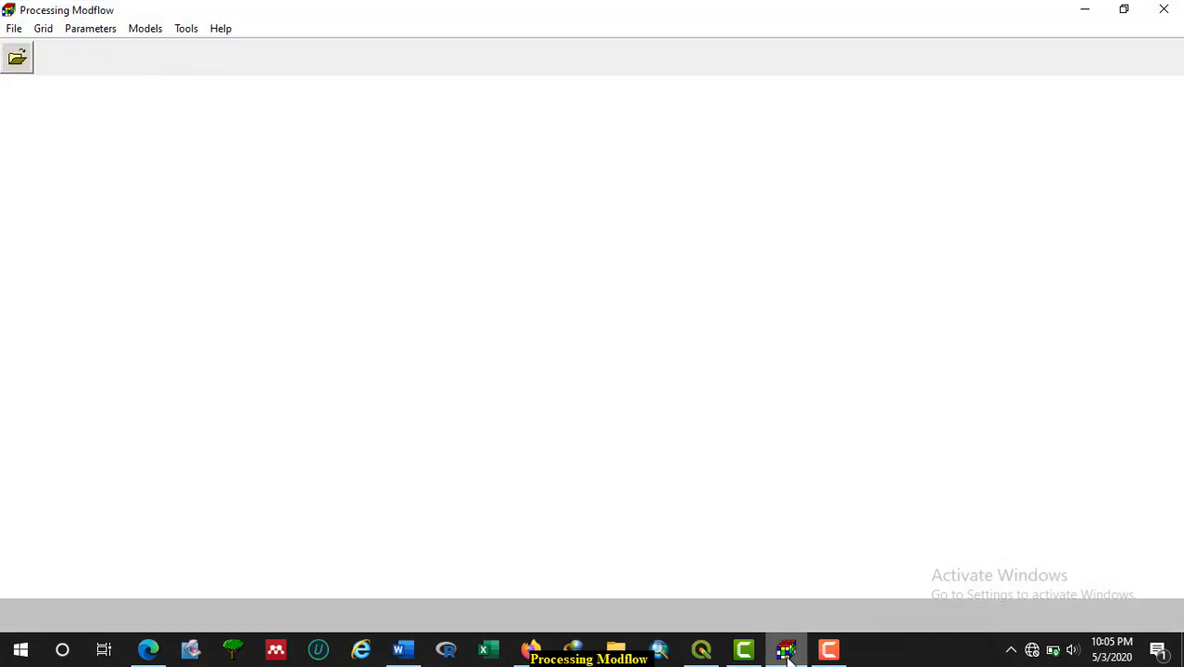
pyautogui.click(14, 31)
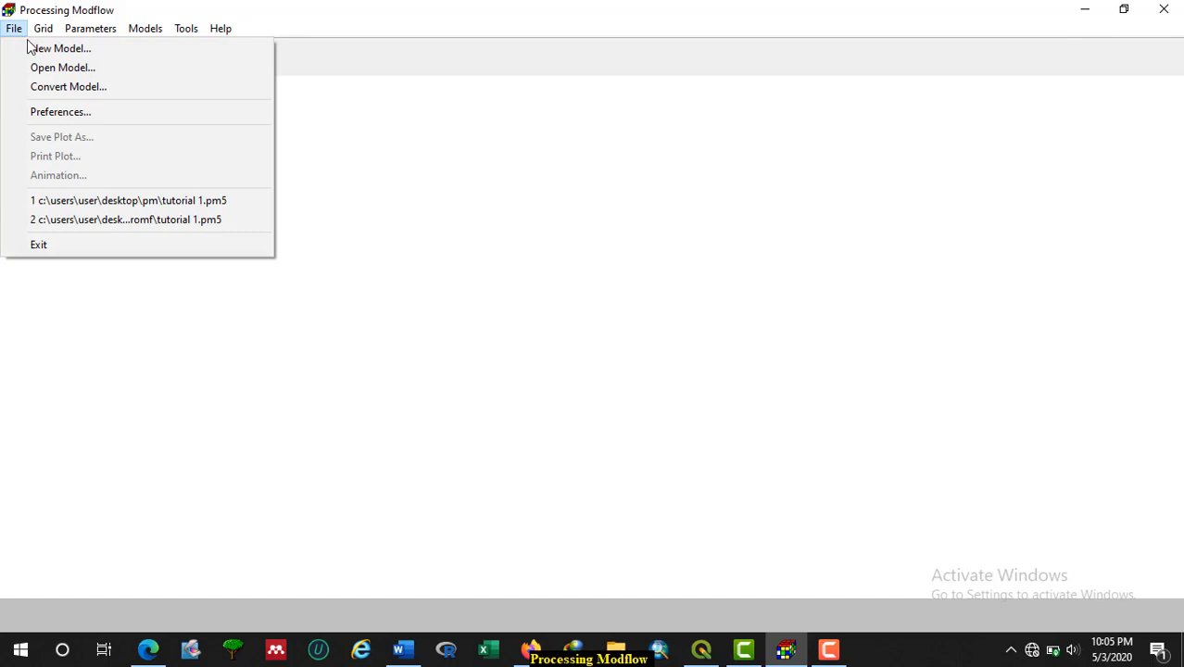
pyautogui.click(52, 49)
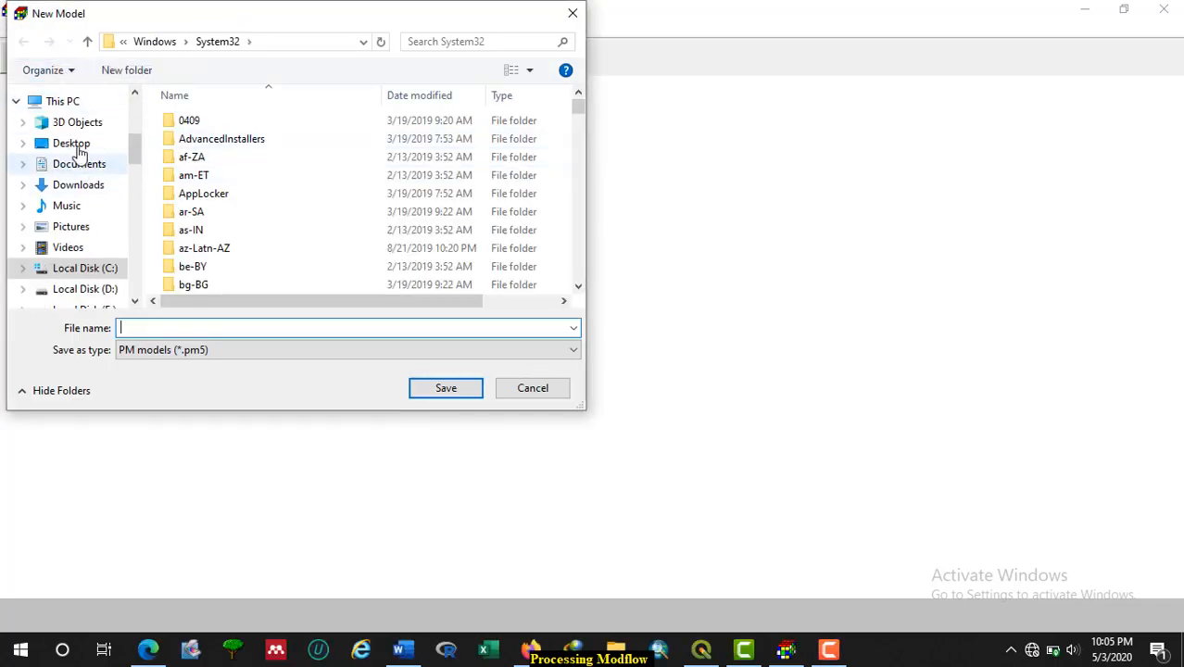
pyautogui.click(77, 146)
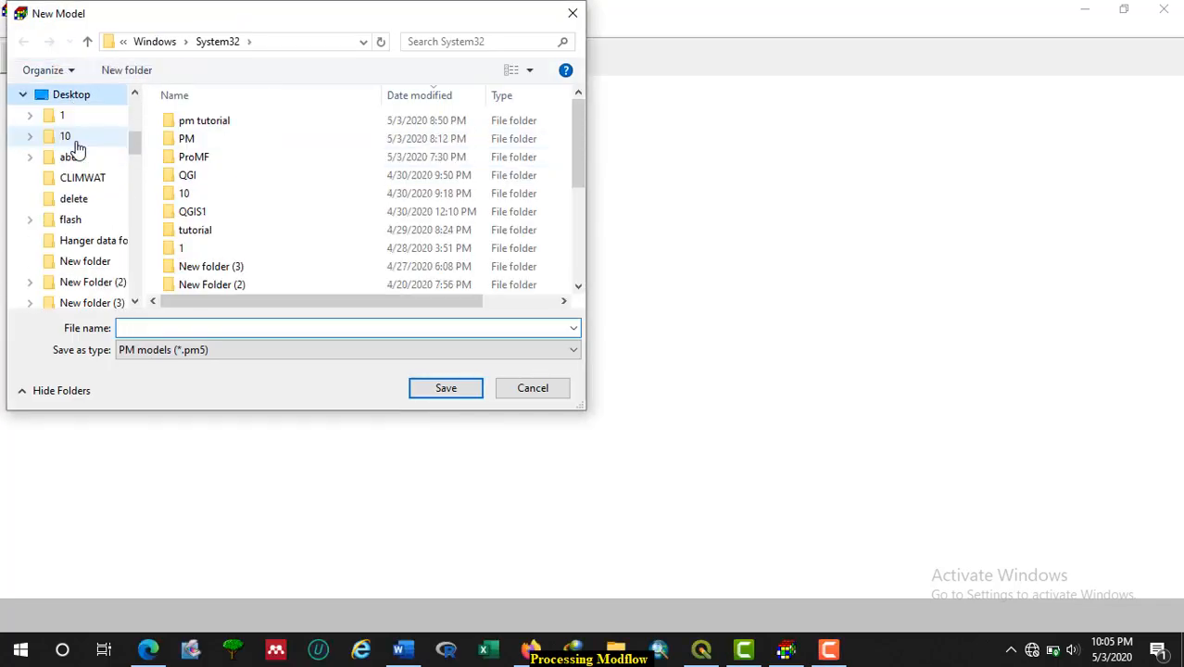
pyautogui.doubleClick(227, 130)
pyautogui.click(142, 326)
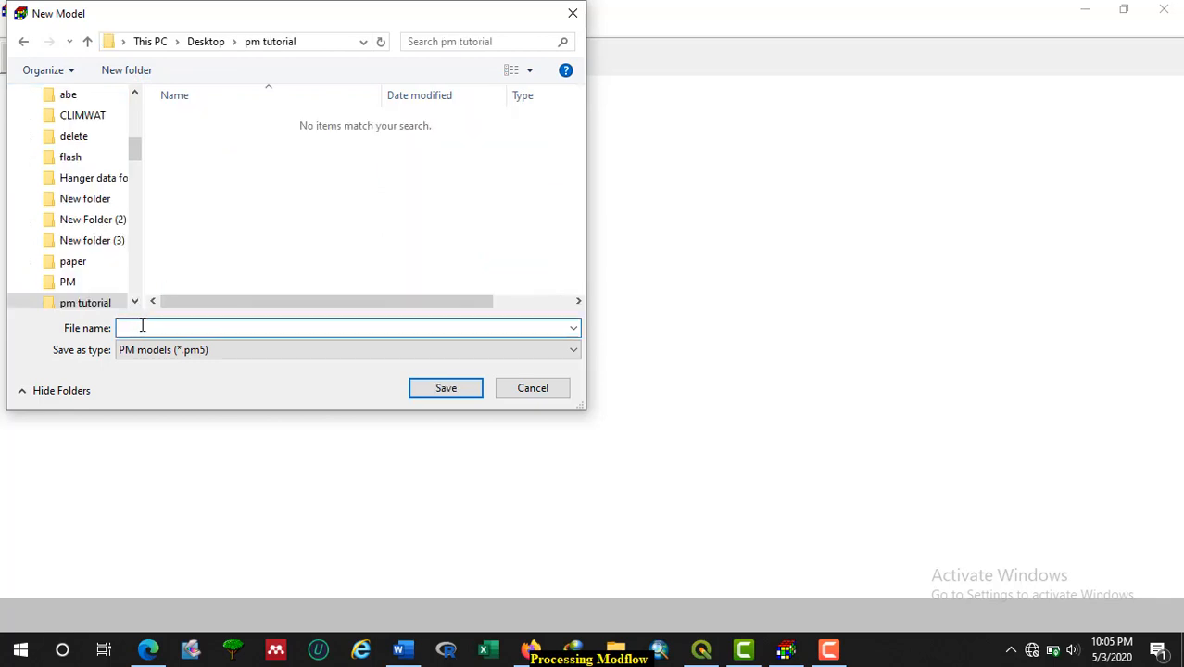
pyautogui.write('tutorial 1')
pyautogui.click(454, 393)
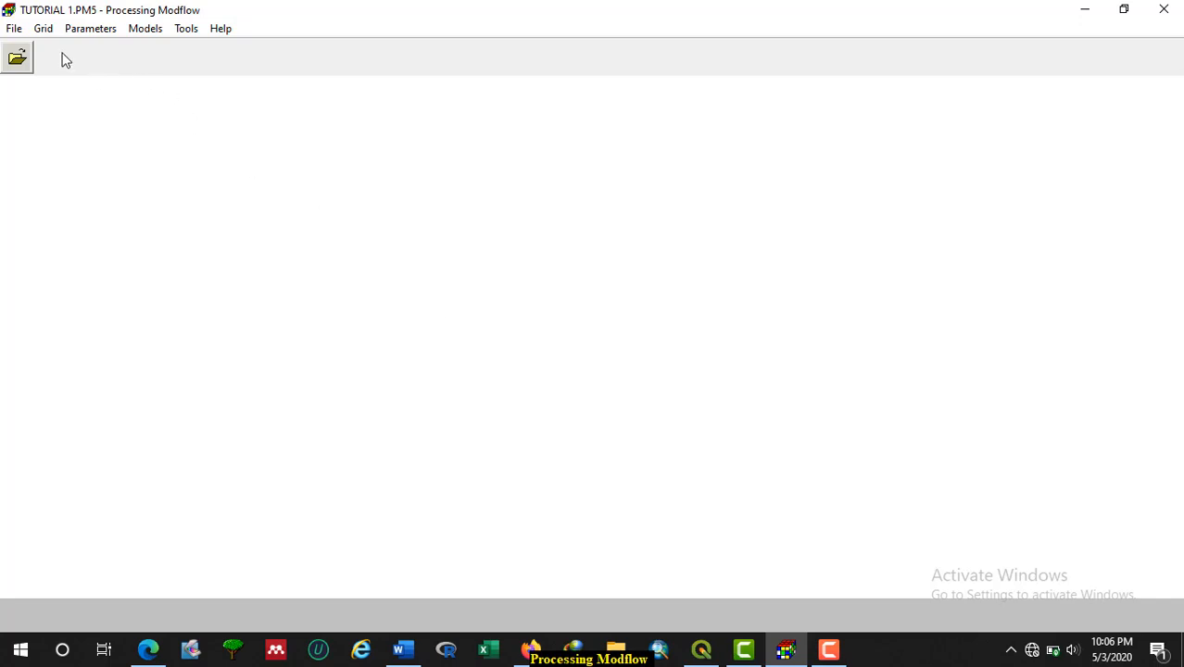
# Start defining the mesh size with 3 layers, a model thickness of 10 and a model top elevation of 10
pyautogui.click(46, 29)
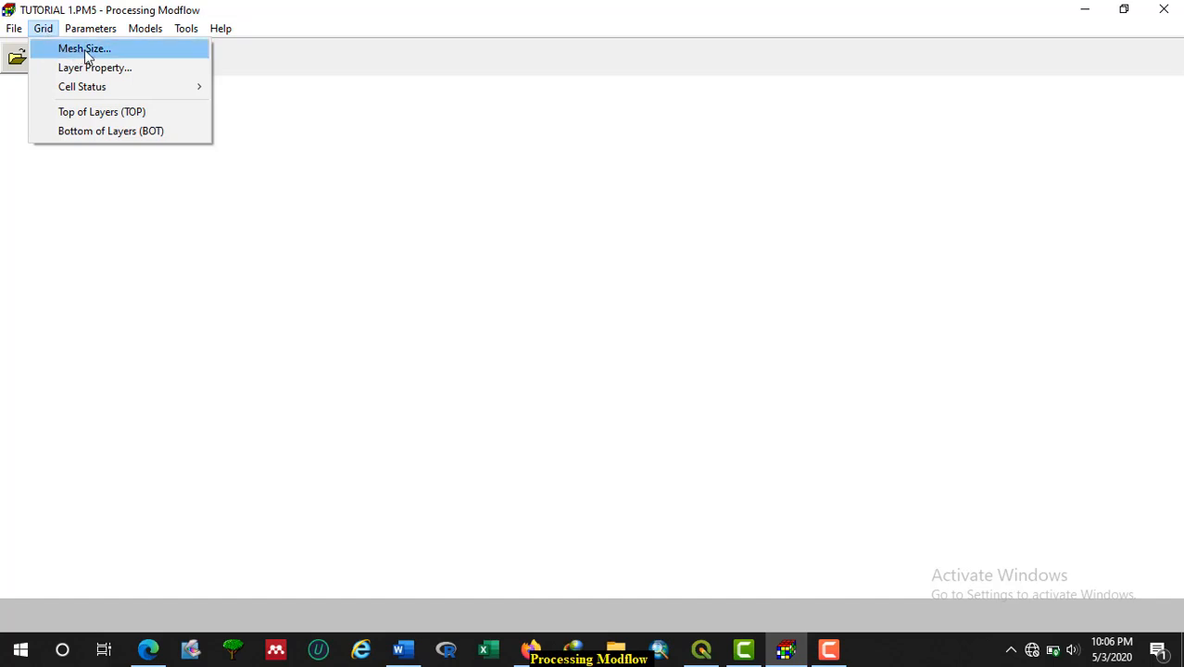
pyautogui.click(84, 50)
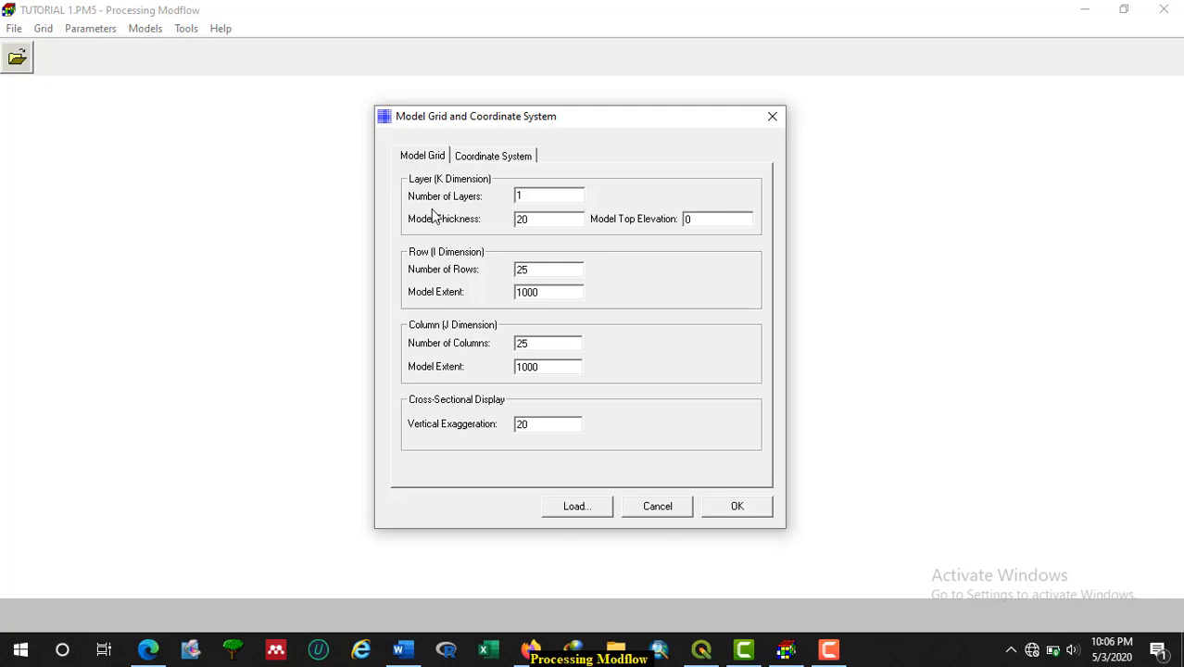
pyautogui.moveTo(528, 193); pyautogui.dragTo(516, 195)
pyautogui.write('3')
pyautogui.moveTo(550, 223); pyautogui.dragTo(518, 223)
pyautogui.write('10')
pyautogui.moveTo(700, 220); pyautogui.dragTo(687, 220)
pyautogui.write('10')
# Check the grid cell size in the Word document's conceptual model list and return to the Processing Modflow grid settings
pyautogui.click(400, 650)
pyautogui.scroll(2, 502, 364)
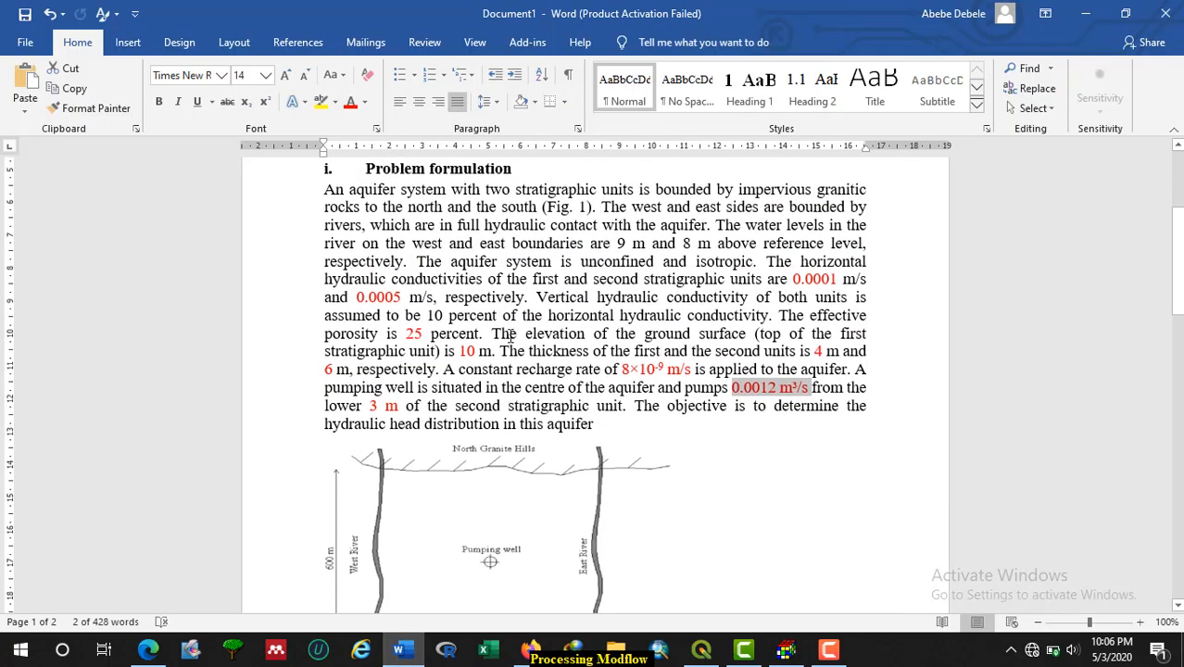
pyautogui.scroll(-15, 512, 335)
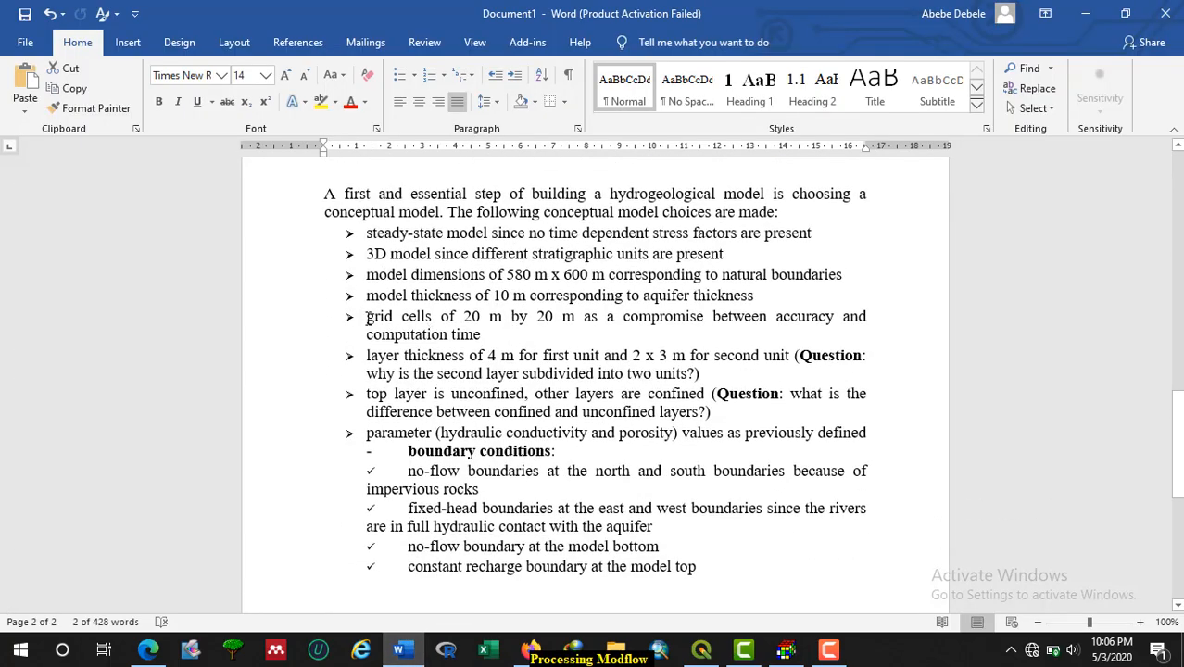
pyautogui.moveTo(368, 317); pyautogui.dragTo(569, 321)
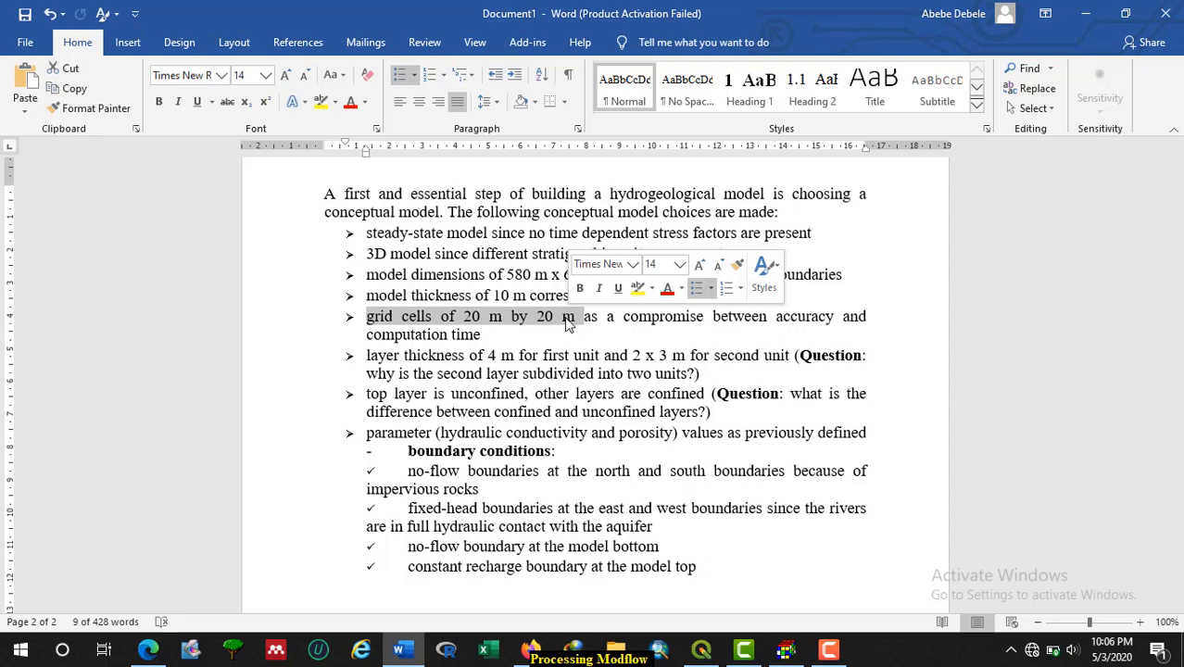
pyautogui.click(482, 320)
pyautogui.moveTo(481, 318); pyautogui.dragTo(461, 317)
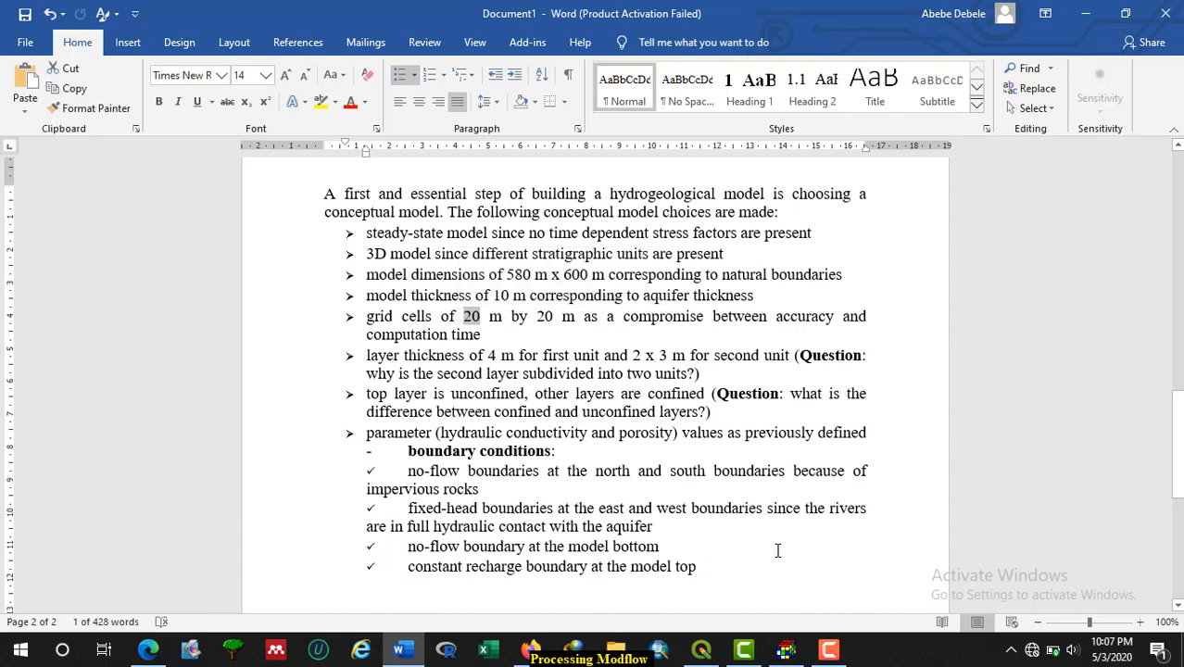
pyautogui.moveTo(788, 654)
pyautogui.click(723, 584)
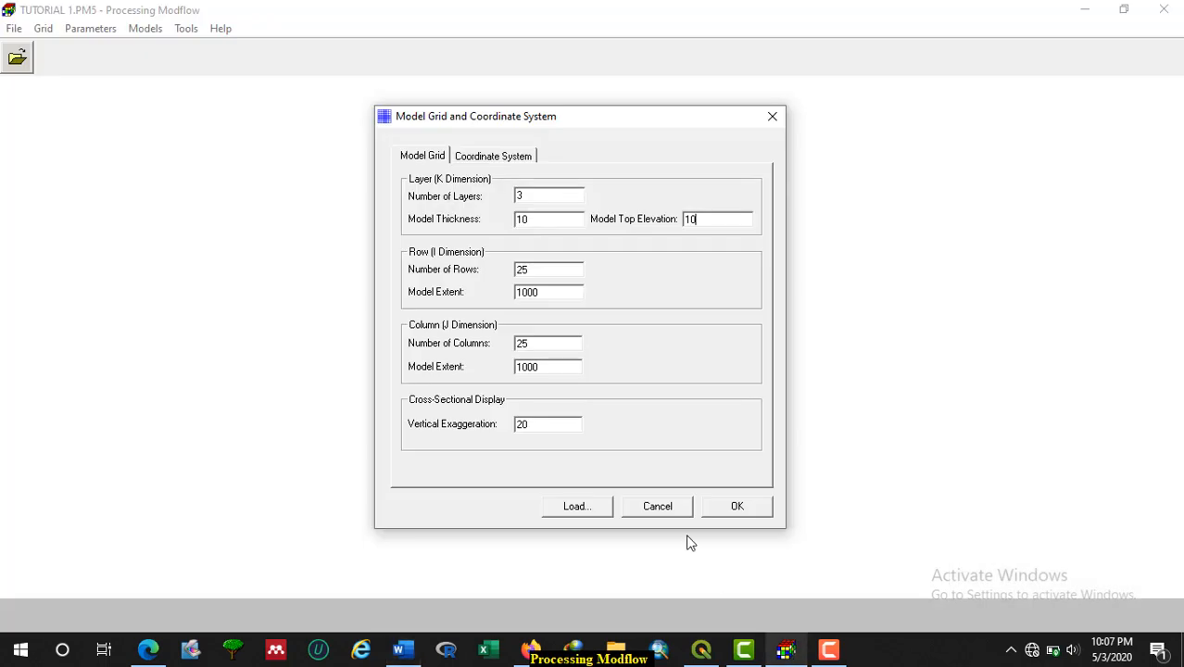
# Set the number of rows and the number of columns of the model grid to 30 each
pyautogui.moveTo(530, 271); pyautogui.dragTo(509, 271)
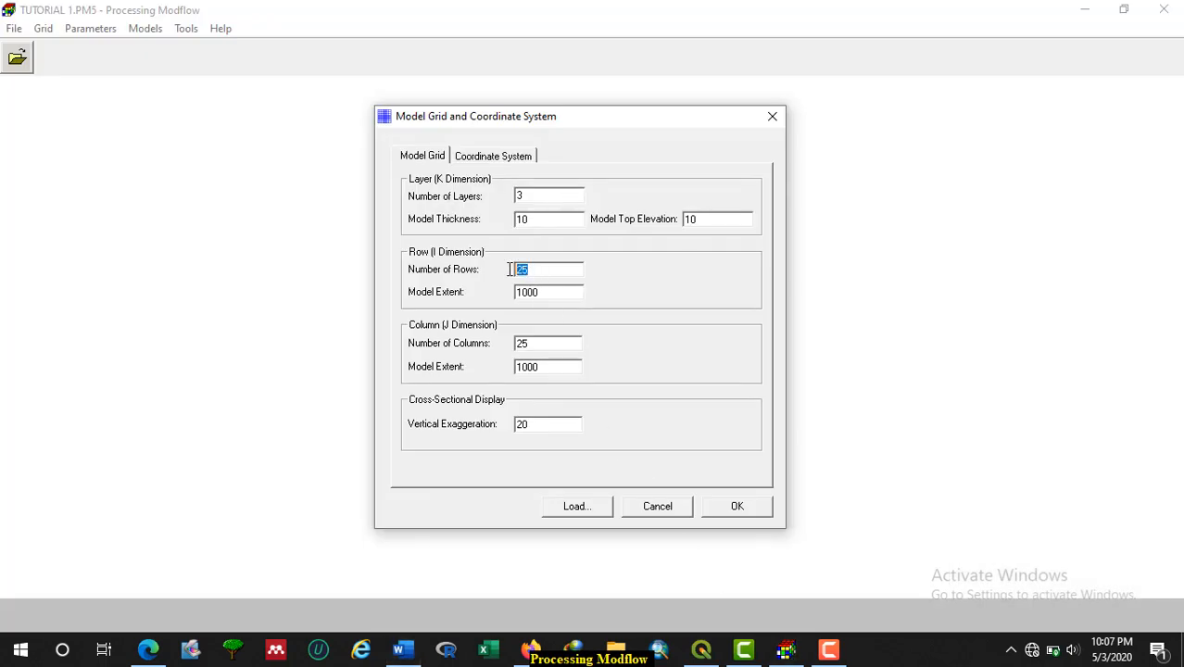
pyautogui.write('30')
pyautogui.moveTo(534, 344); pyautogui.dragTo(517, 344)
pyautogui.write('30')
# Set the row and column model extents to 600 each and generate the model grid
pyautogui.moveTo(543, 292); pyautogui.dragTo(515, 292)
pyautogui.write('600')
pyautogui.moveTo(544, 371); pyautogui.dragTo(517, 367)
pyautogui.write('600')
pyautogui.click(532, 293)
pyautogui.moveTo(532, 293); pyautogui.dragTo(516, 292)
pyautogui.moveTo(533, 426); pyautogui.dragTo(514, 424)
pyautogui.click(533, 426)
pyautogui.moveTo(537, 426); pyautogui.dragTo(517, 428)
pyautogui.click(739, 510)
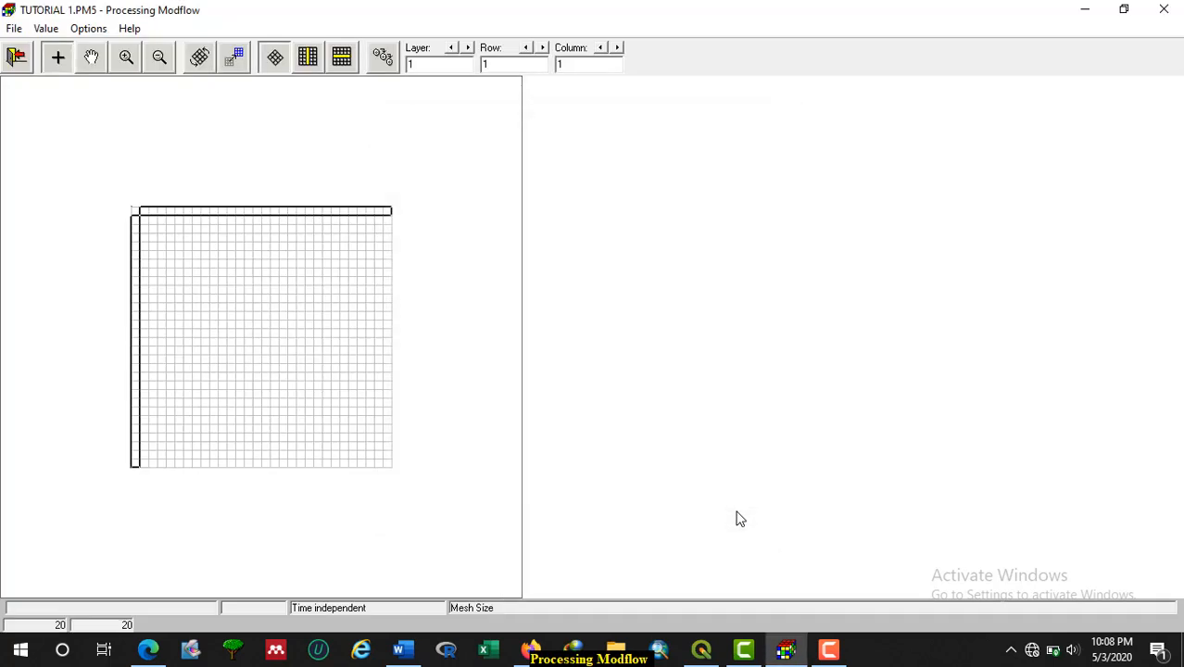
# Leave the grid editor and save the changes to the mesh size
pyautogui.click(17, 60)
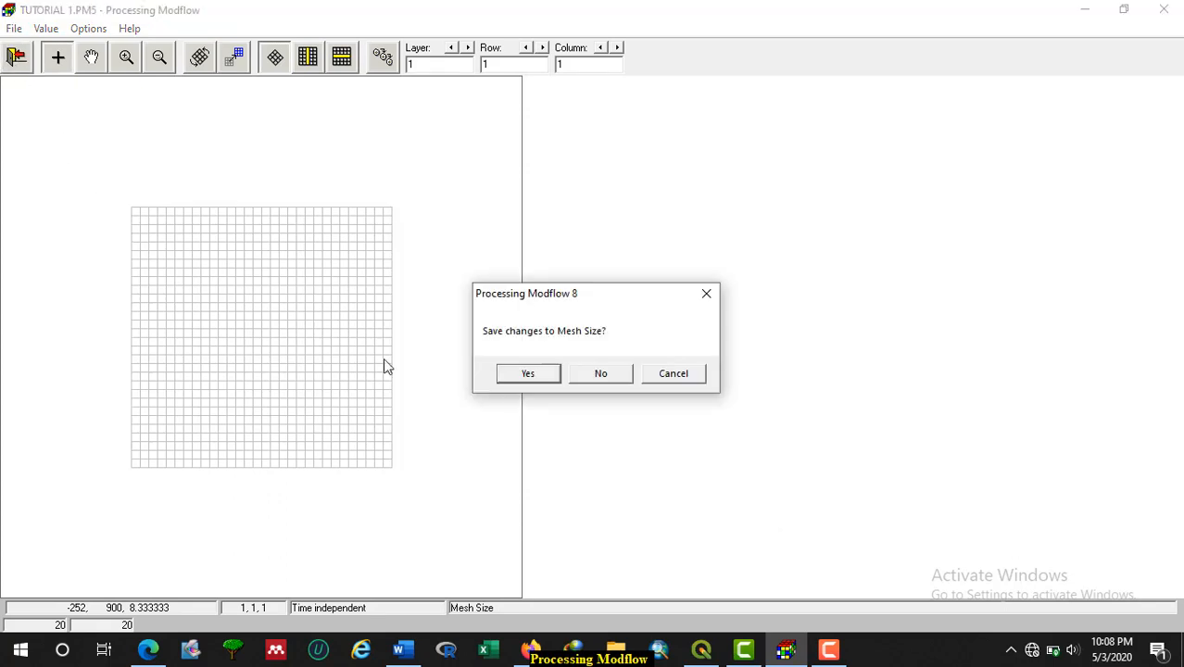
pyautogui.click(528, 374)
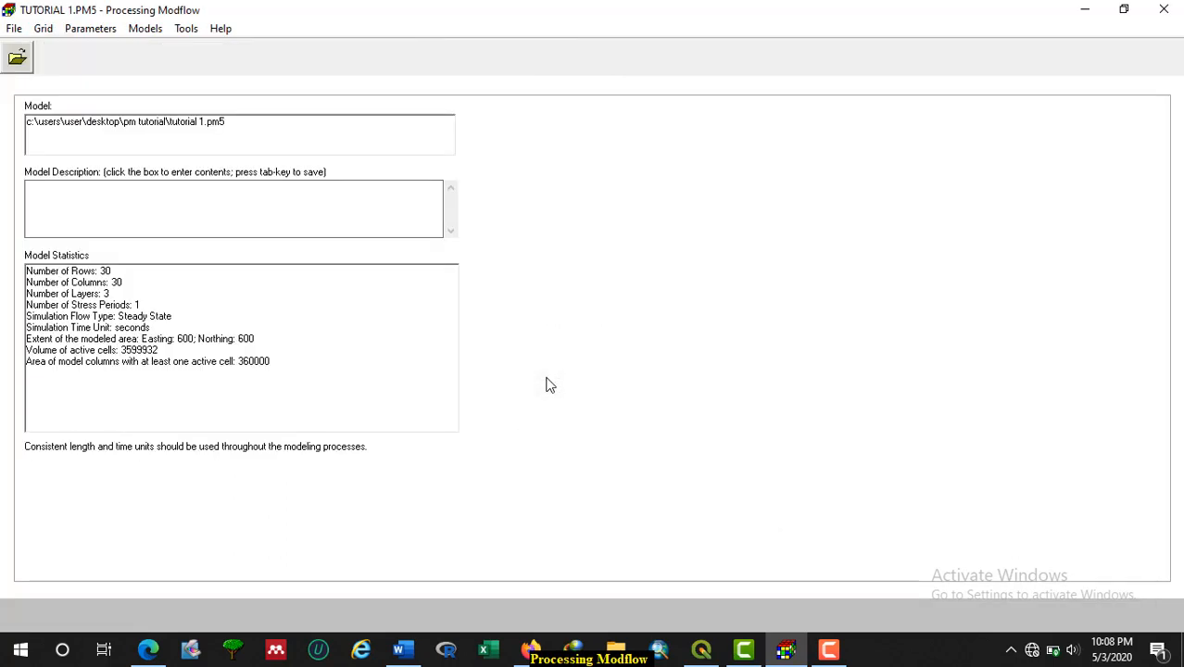
# In the layer properties, set layer 1's type to Unconfined and the types of layers 2 and 3 to Confined
pyautogui.click(44, 29)
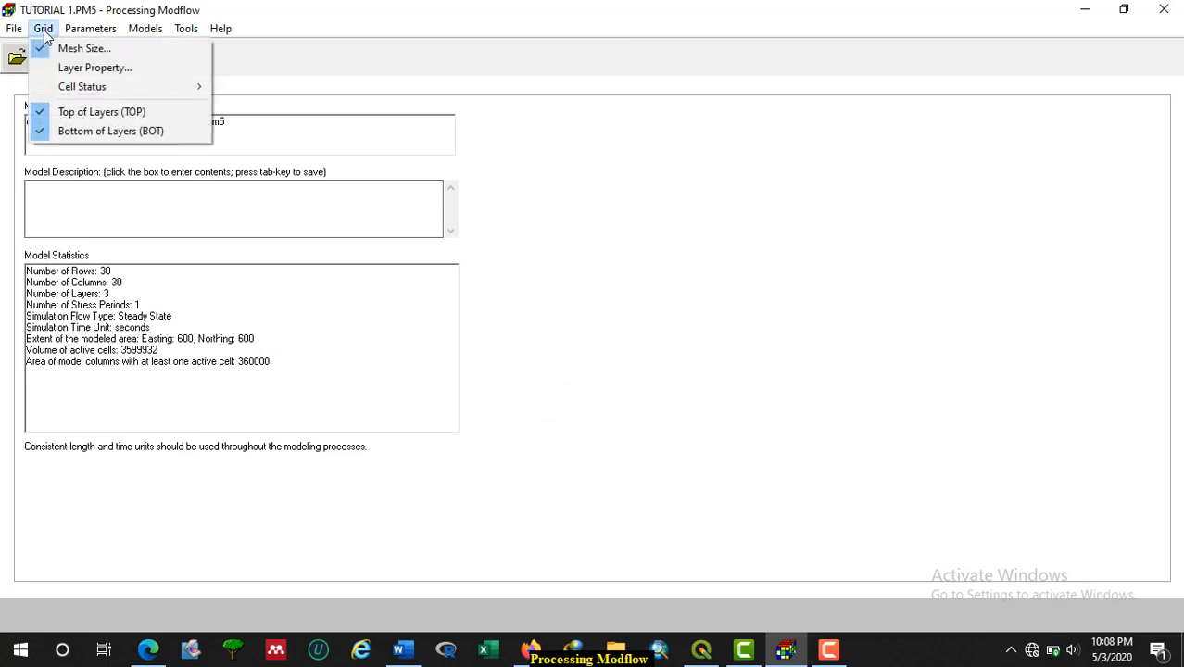
pyautogui.click(96, 69)
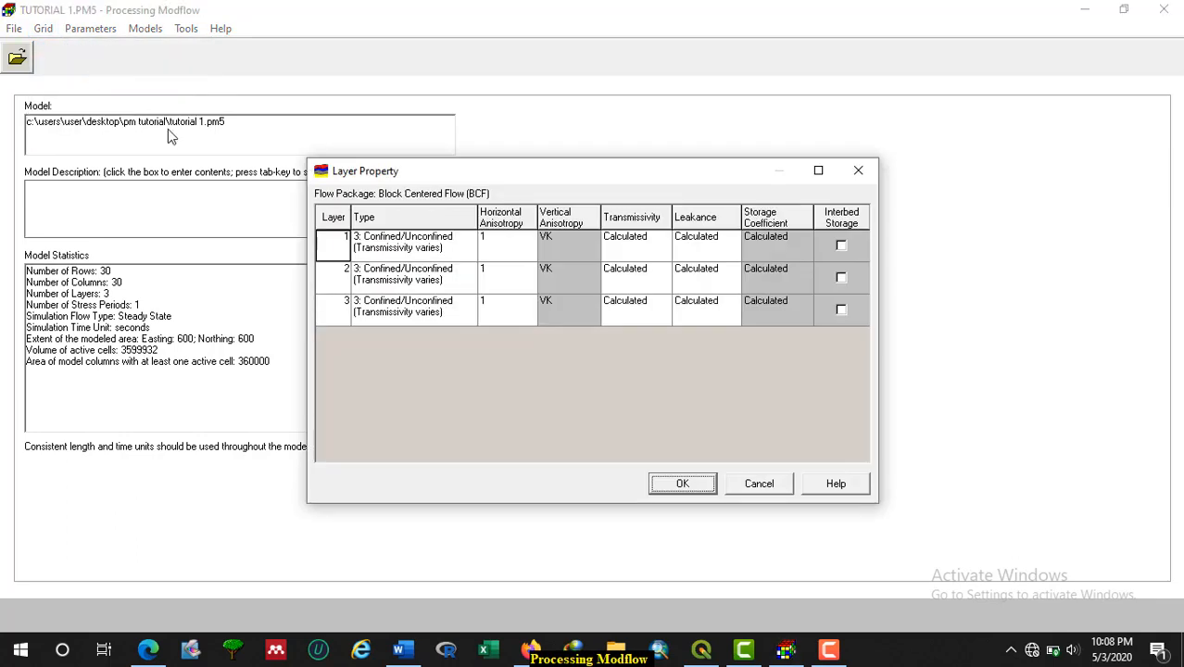
pyautogui.click(444, 246)
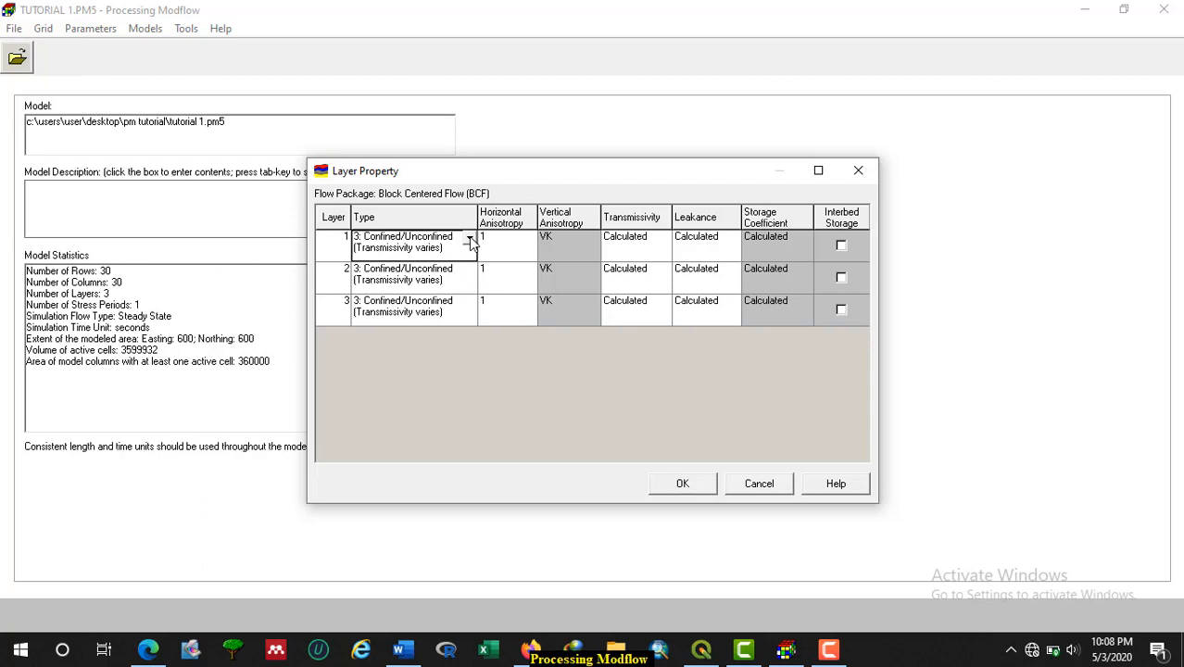
pyautogui.click(470, 239)
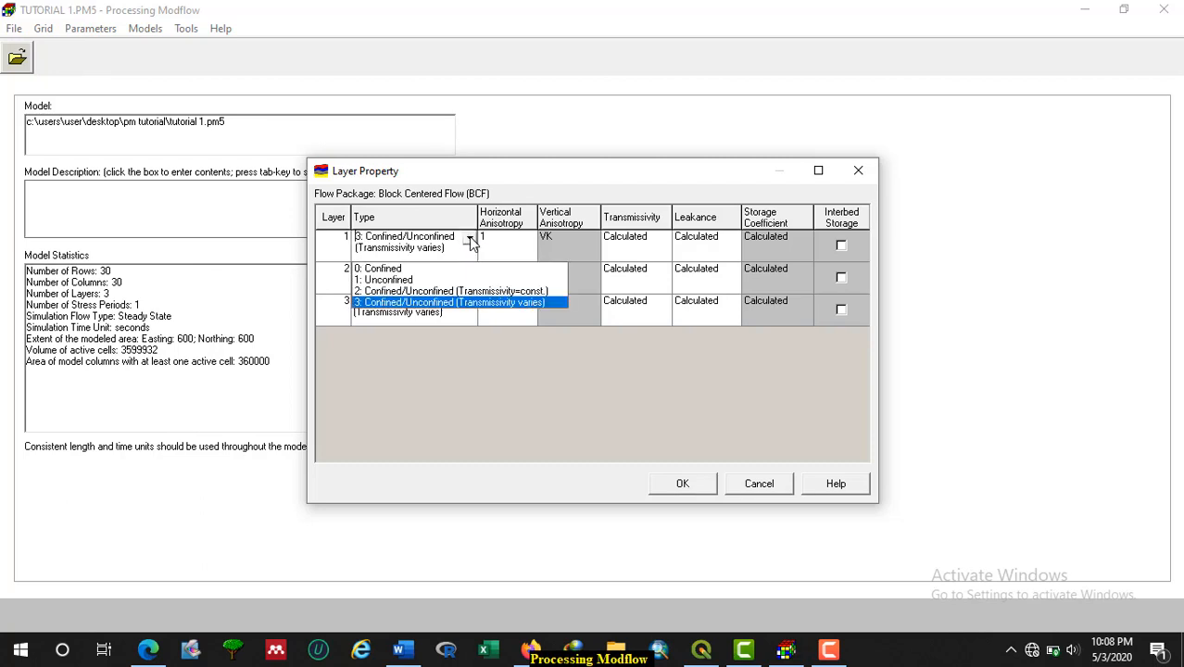
pyautogui.click(387, 282)
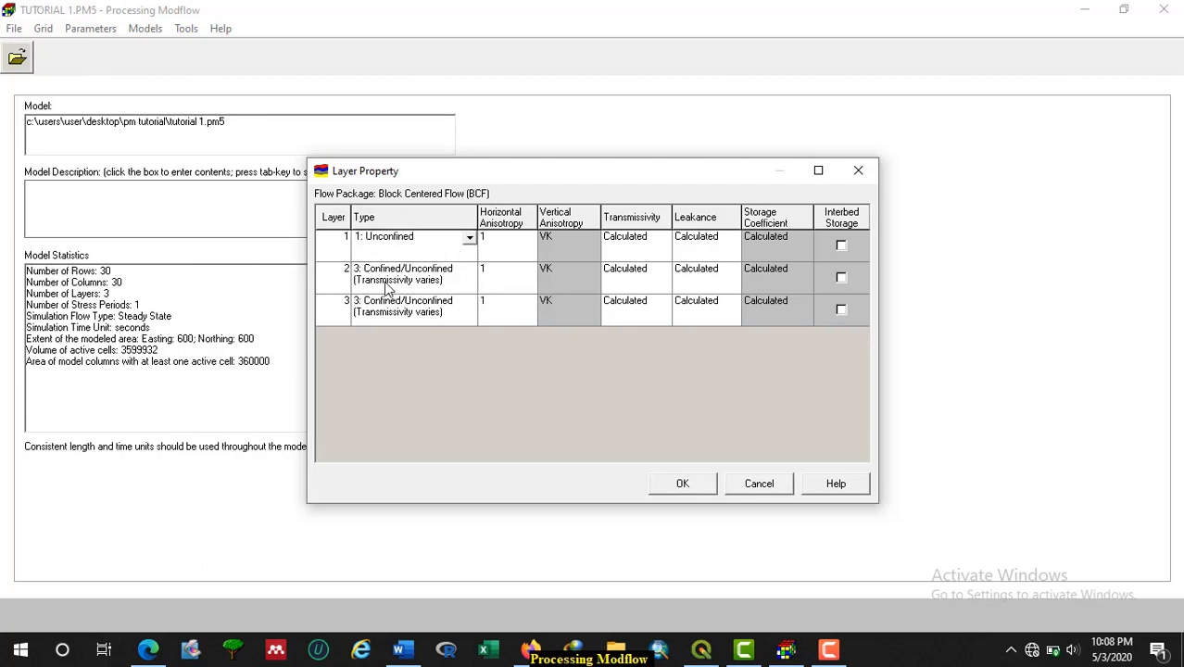
pyautogui.click(465, 278)
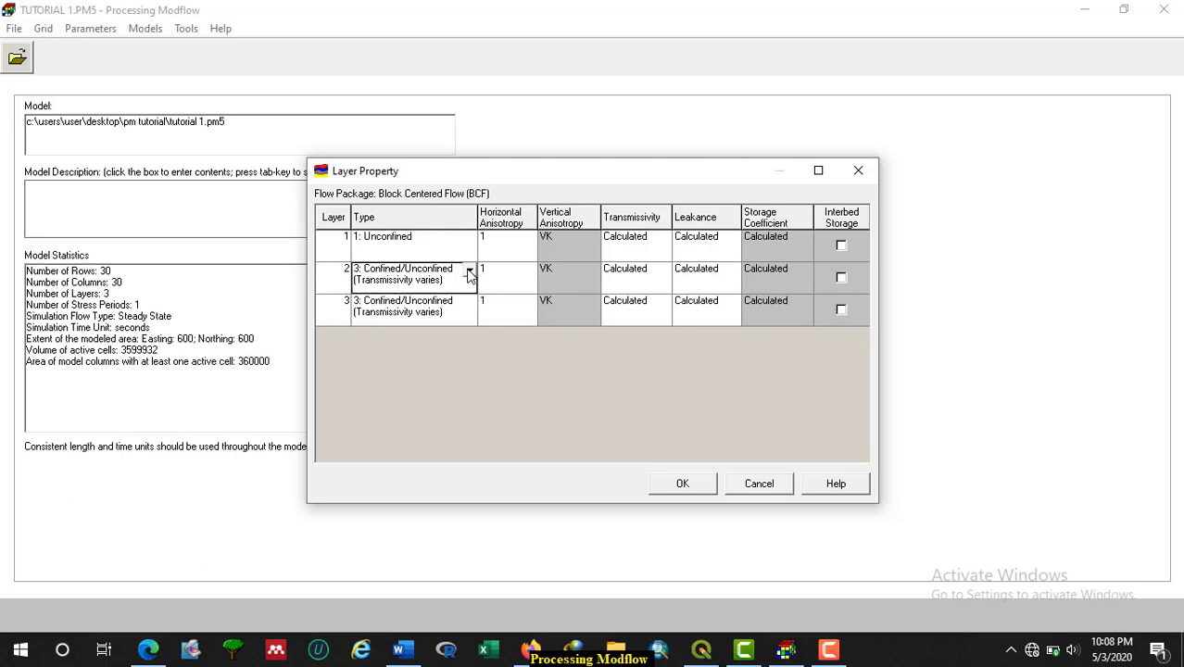
pyautogui.click(469, 271)
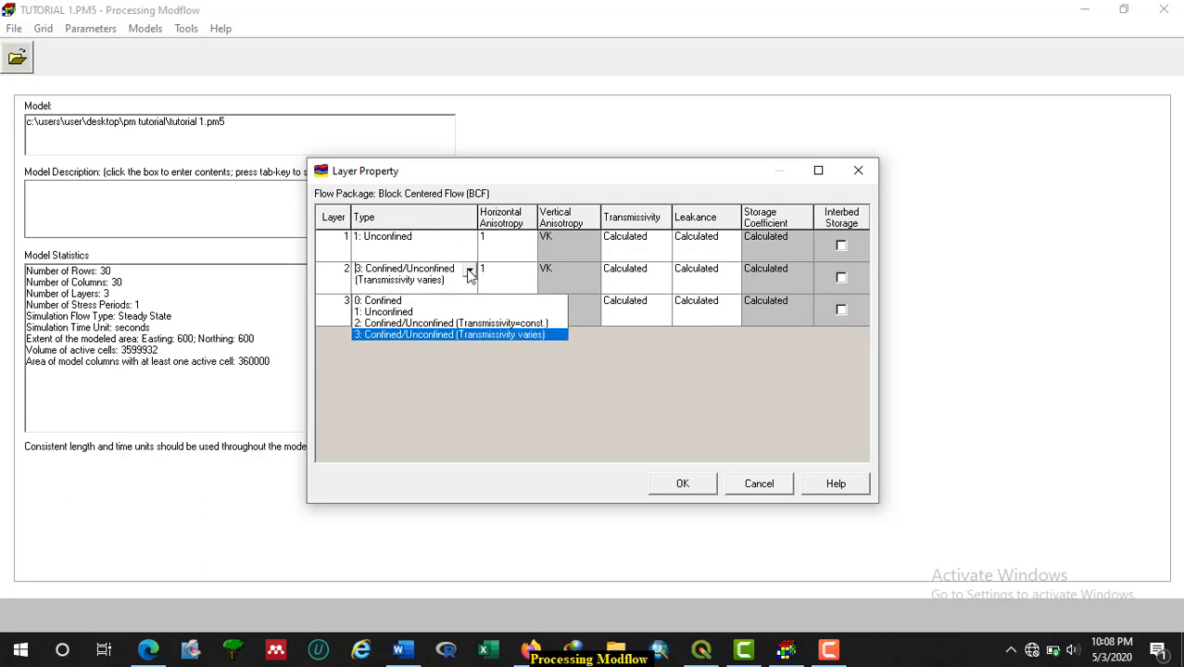
pyautogui.click(387, 303)
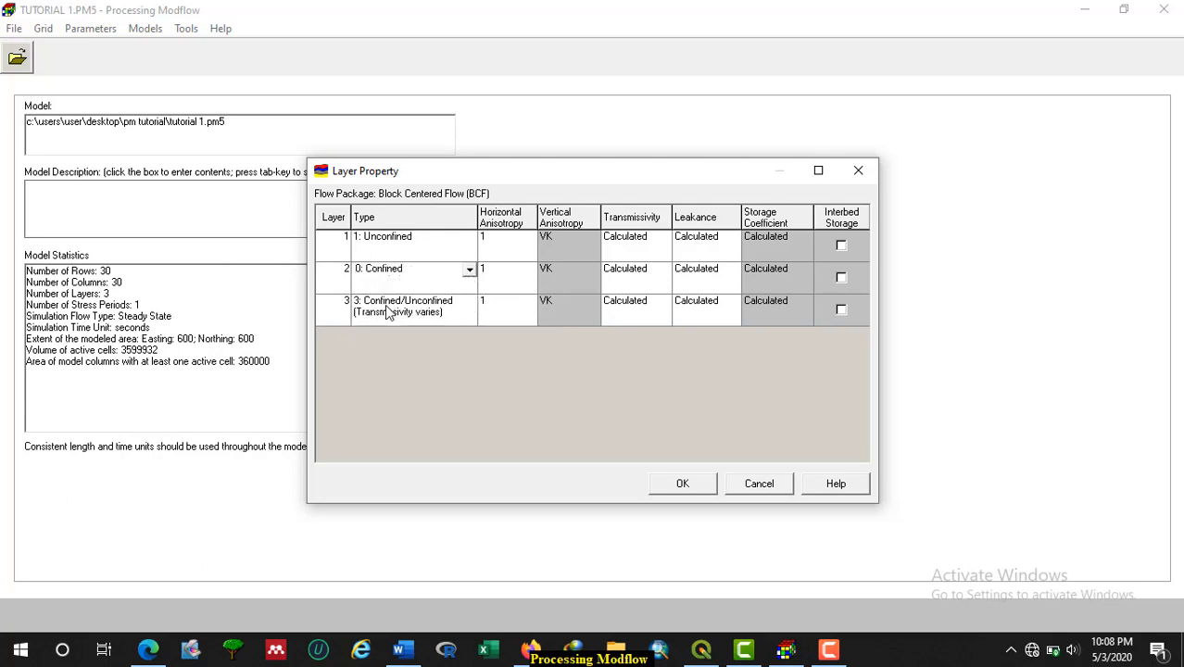
pyautogui.click(454, 311)
pyautogui.click(470, 303)
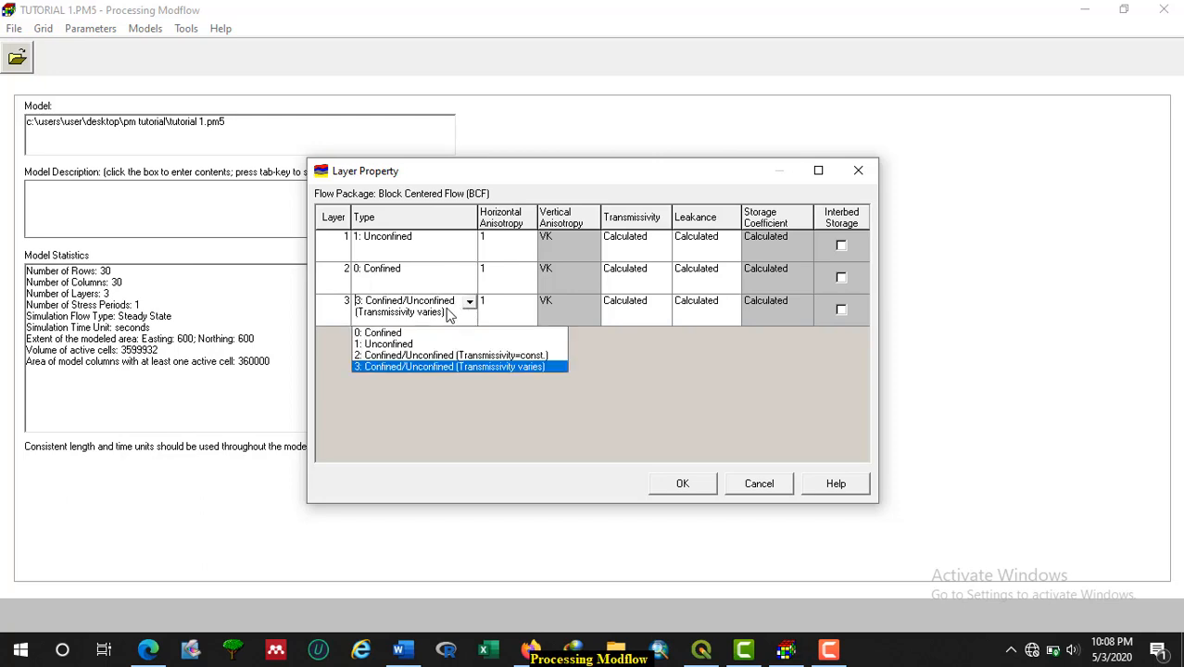
pyautogui.click(394, 334)
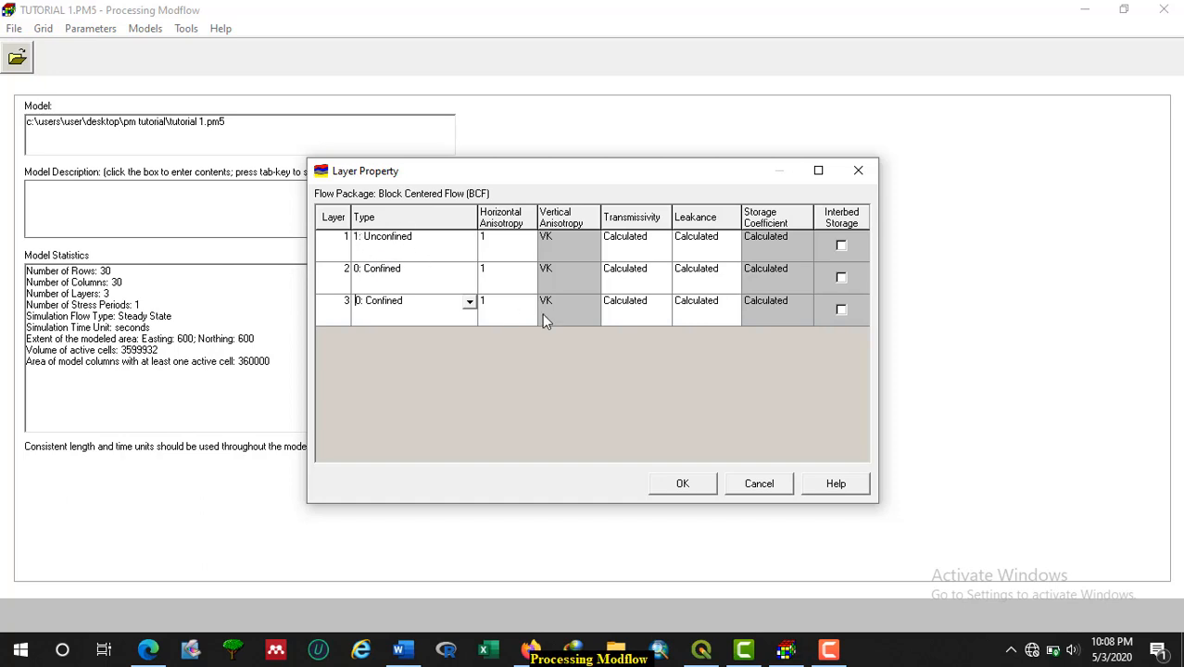
pyautogui.click(687, 485)
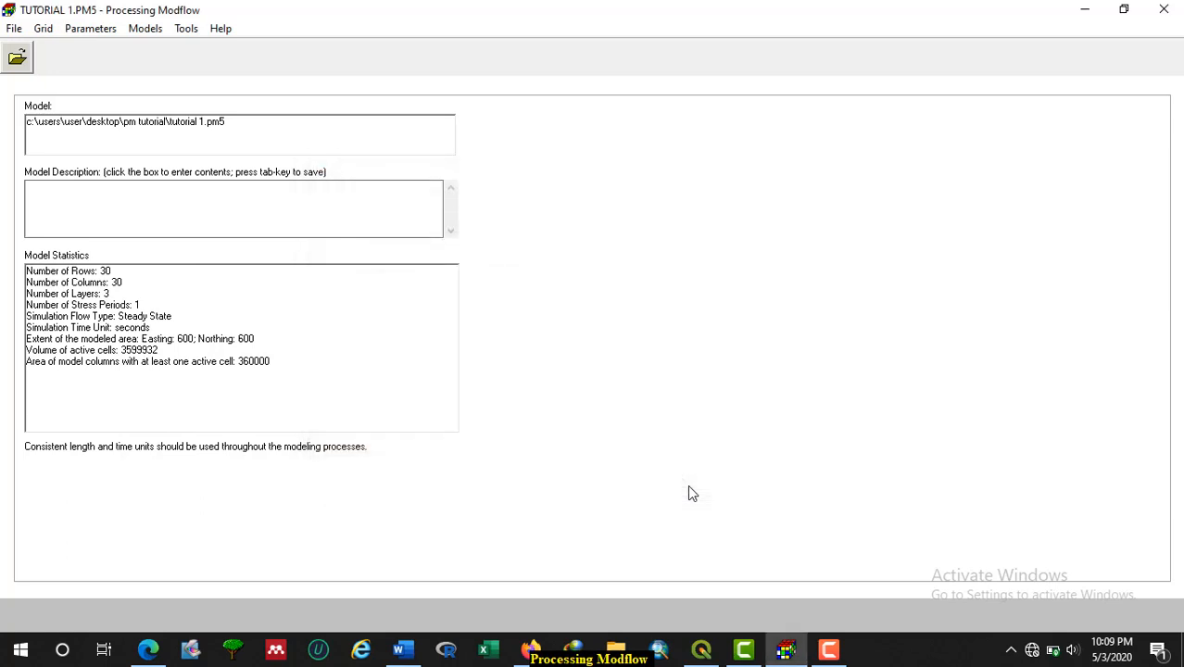
# Open the IBOUND (MODFLOW) cell status of the model grid for editing
pyautogui.click(43, 28)
pyautogui.moveTo(73, 87)
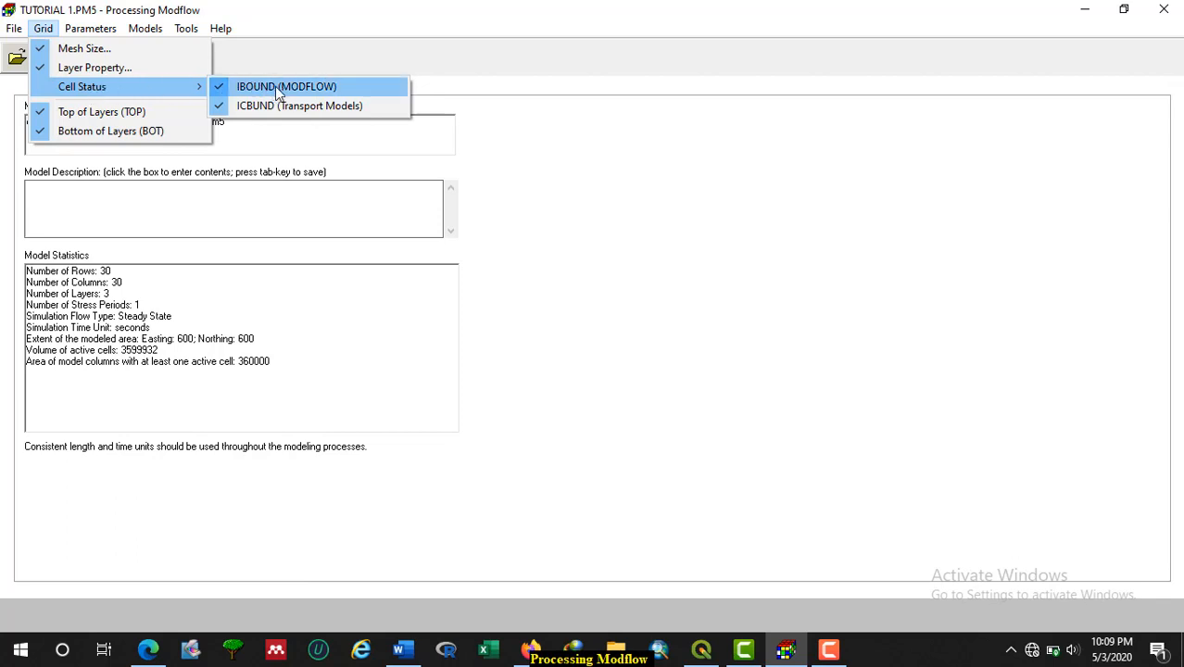
pyautogui.click(355, 93)
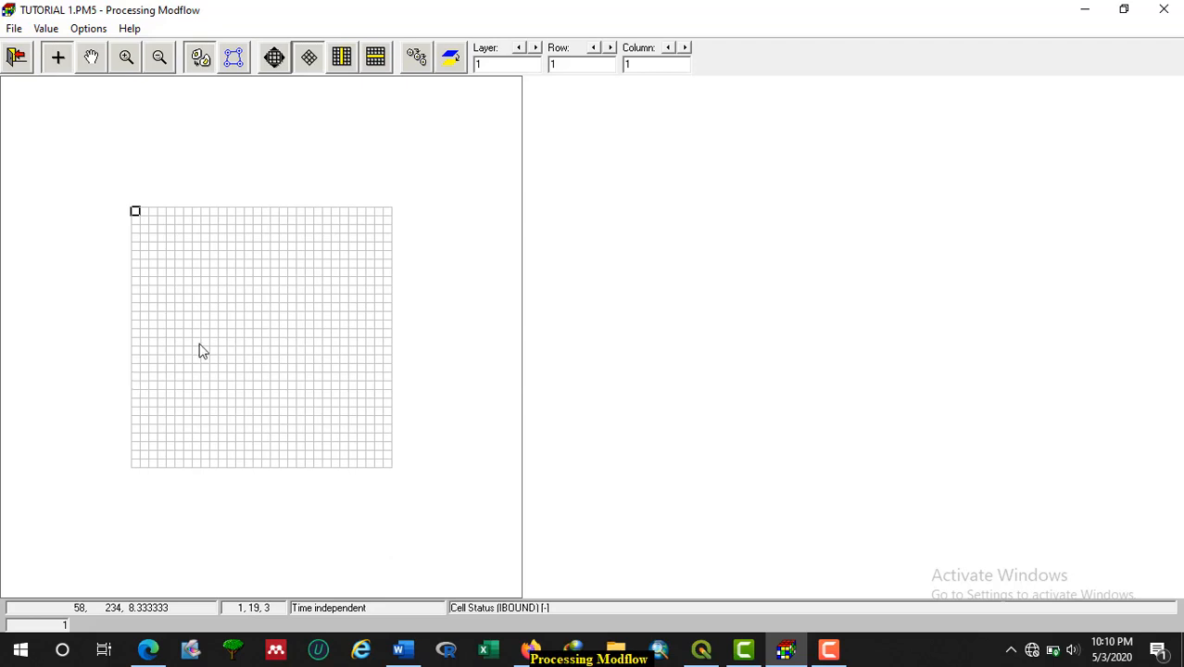
pyautogui.click(231, 265)
pyautogui.click(275, 254)
pyautogui.click(239, 237)
pyautogui.click(231, 263)
pyautogui.click(266, 287)
pyautogui.click(257, 348)
pyautogui.click(221, 342)
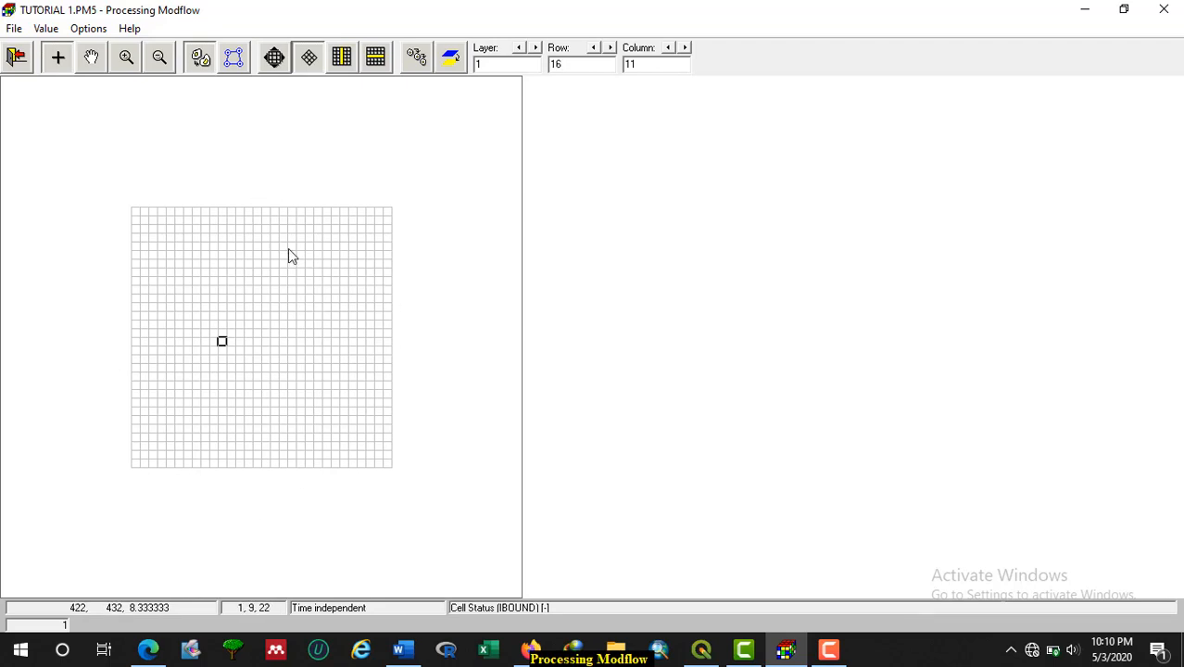
# Set the cell status (IBOUND) of the cell at layer 1, row 1, column 1 to -1
pyautogui.click(136, 214)
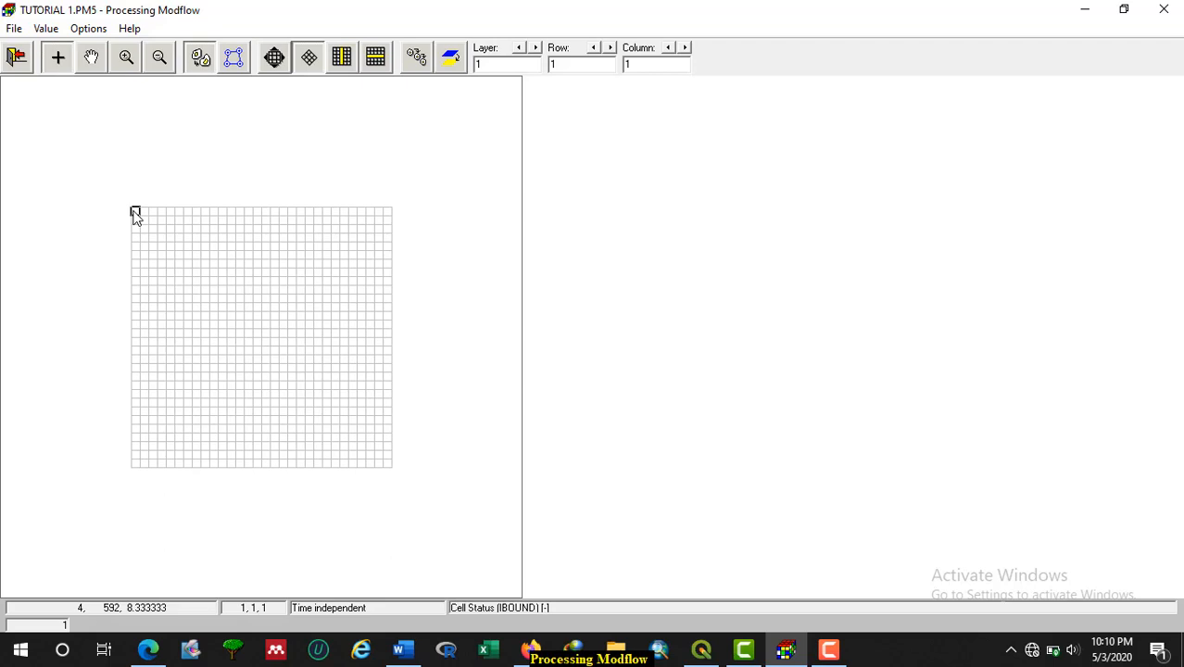
pyautogui.click(136, 214)
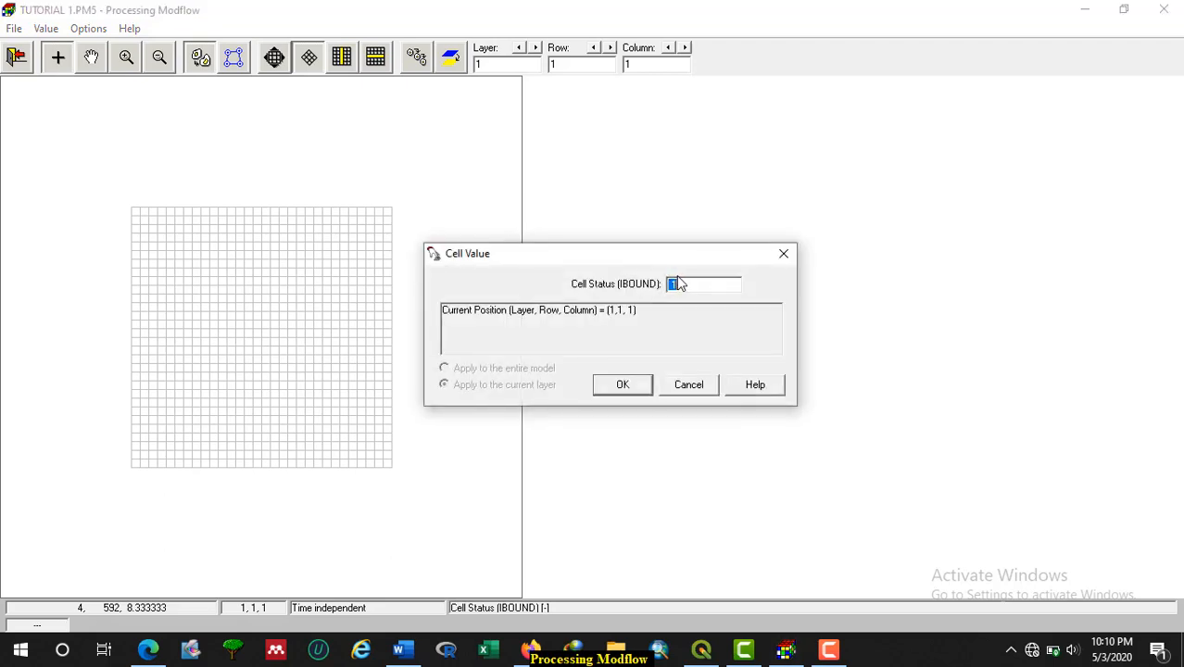
pyautogui.write('-1')
pyautogui.click(623, 384)
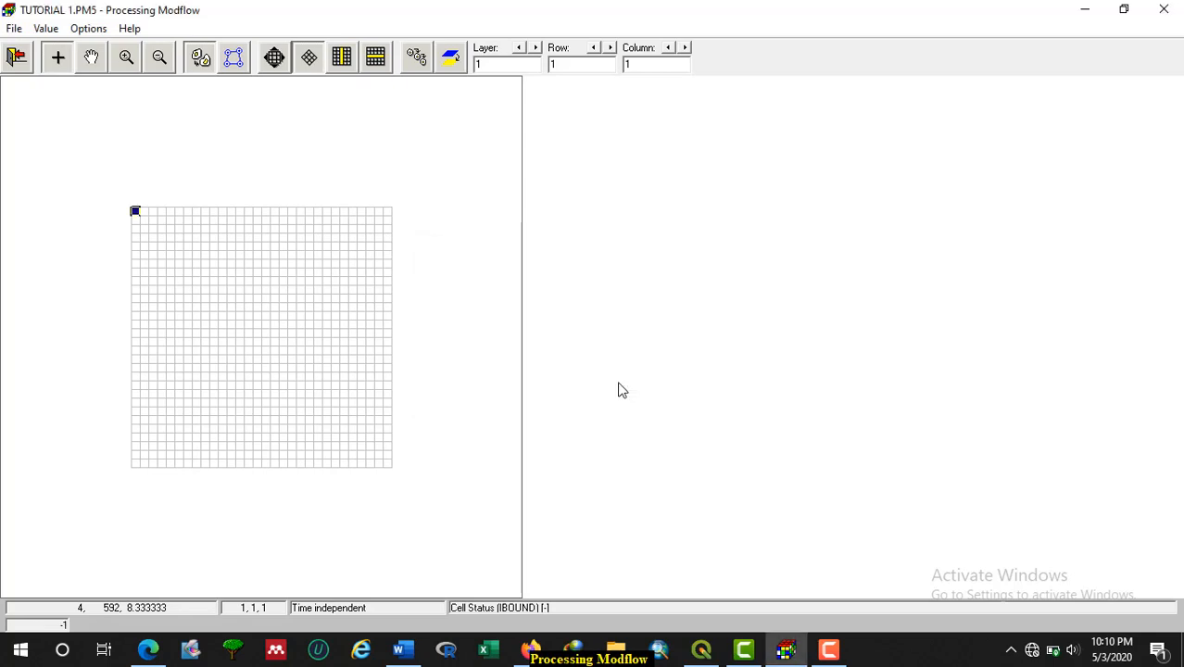
# Use cell-by-cell duplication to copy the -1 status to every cell of columns 1 and 30 in layer 1
pyautogui.click(136, 212)
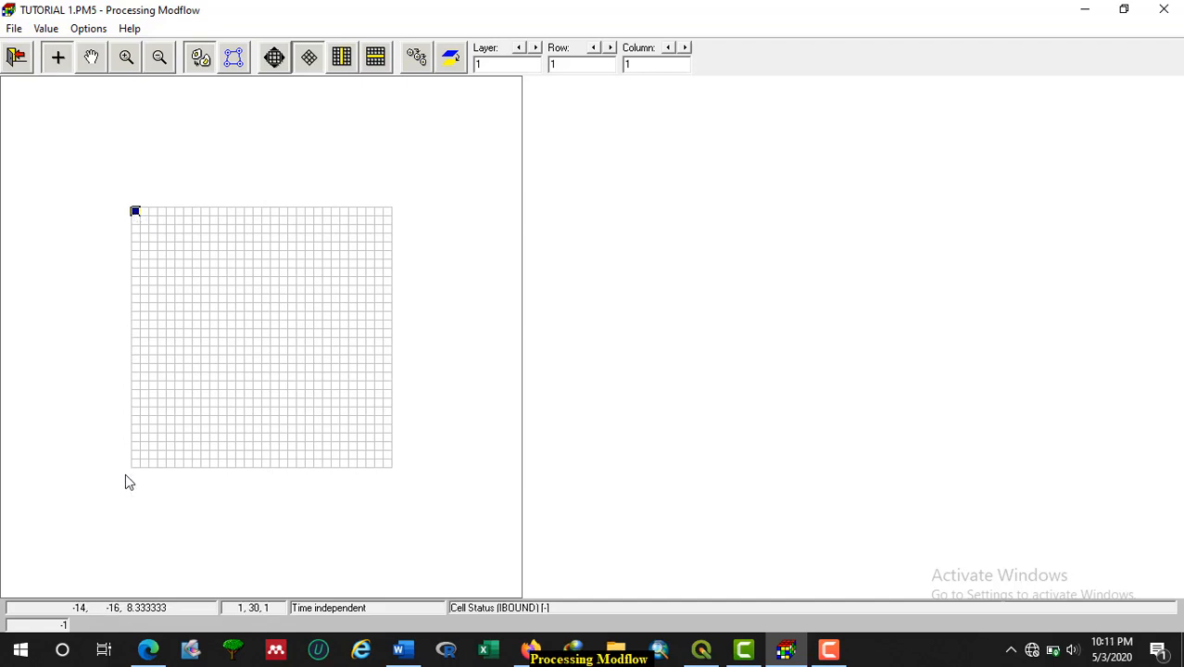
pyautogui.click(417, 57)
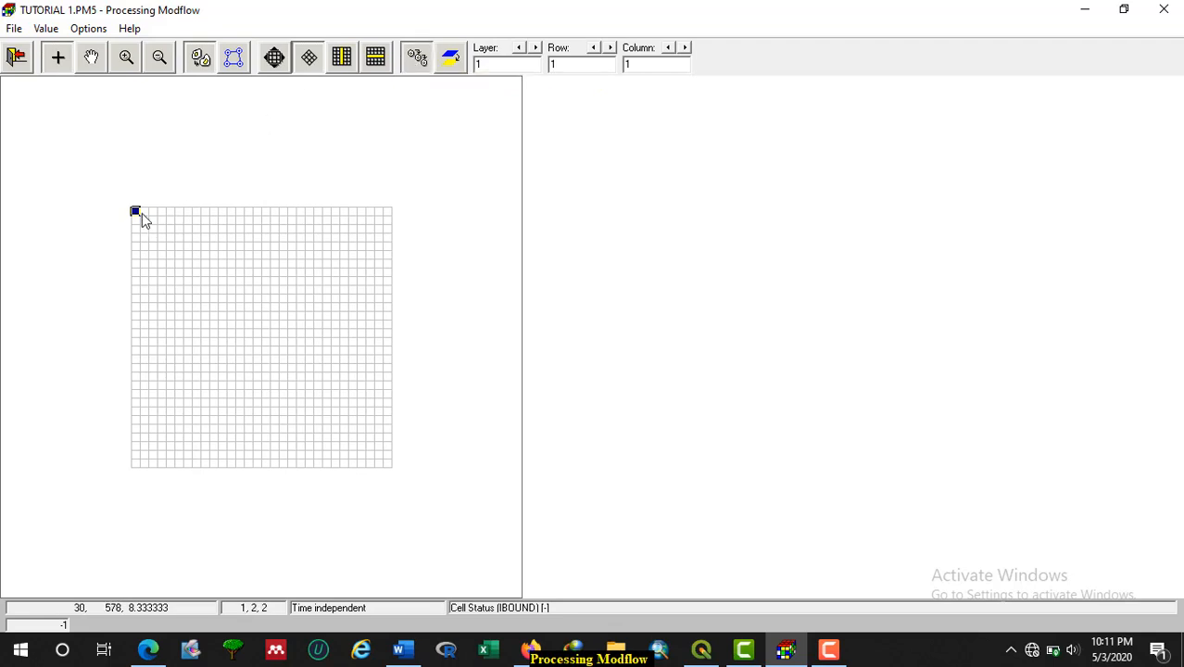
pyautogui.moveTo(133, 211); pyautogui.dragTo(82, 474)
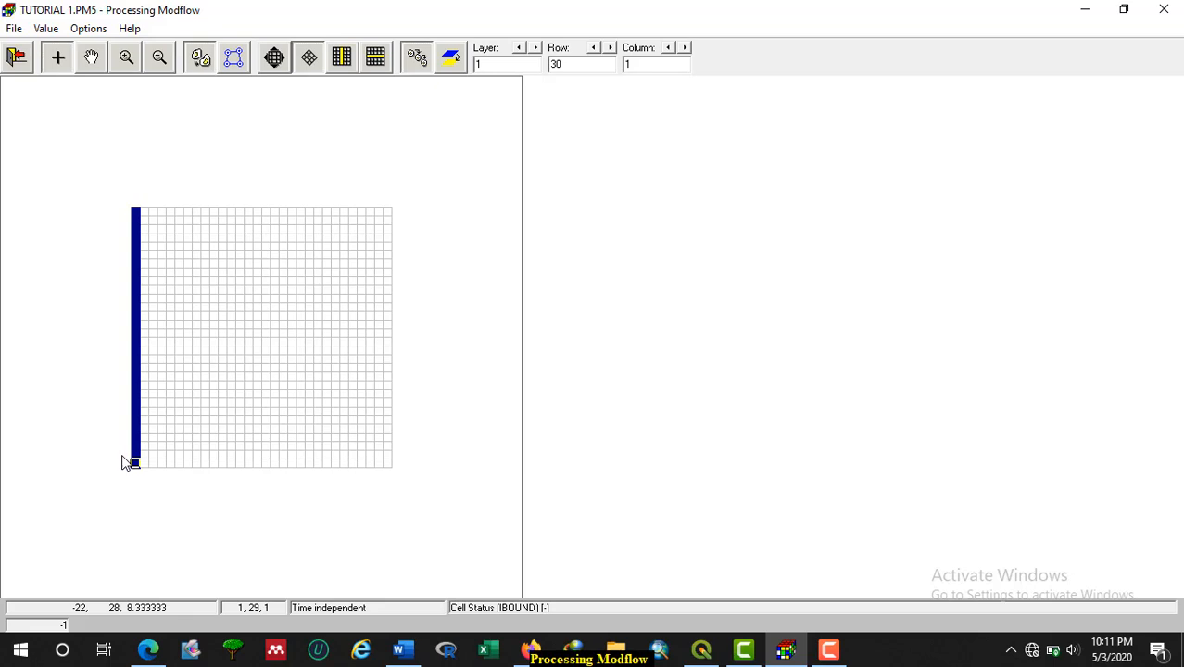
pyautogui.click(389, 214)
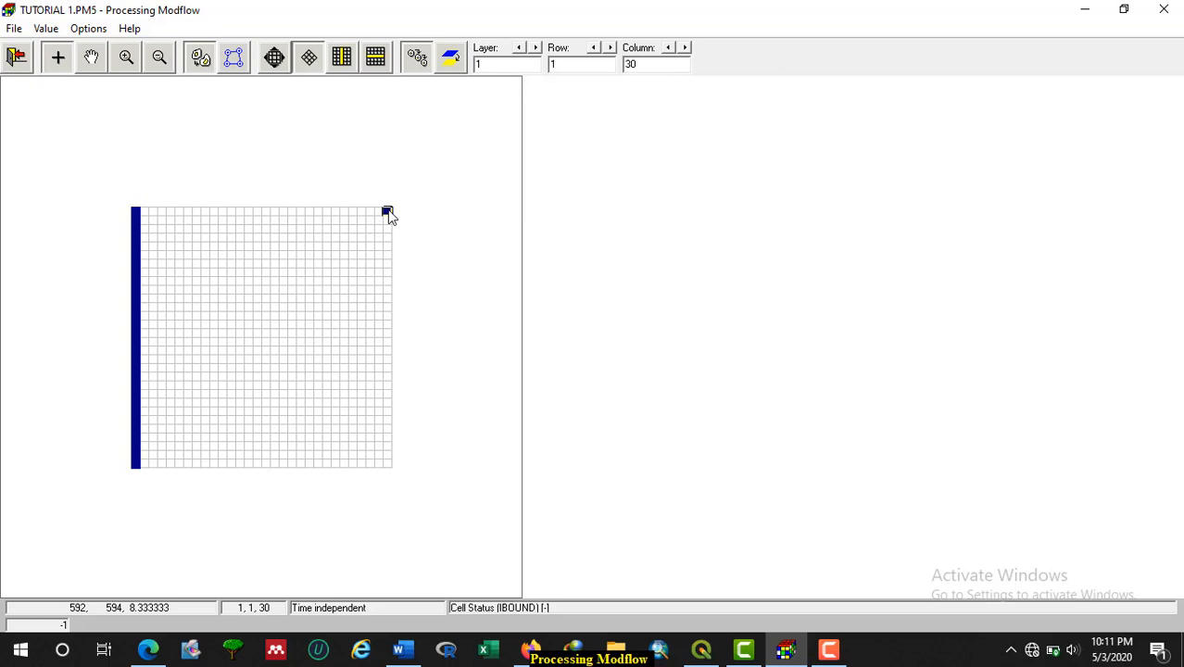
pyautogui.moveTo(389, 215); pyautogui.dragTo(399, 472)
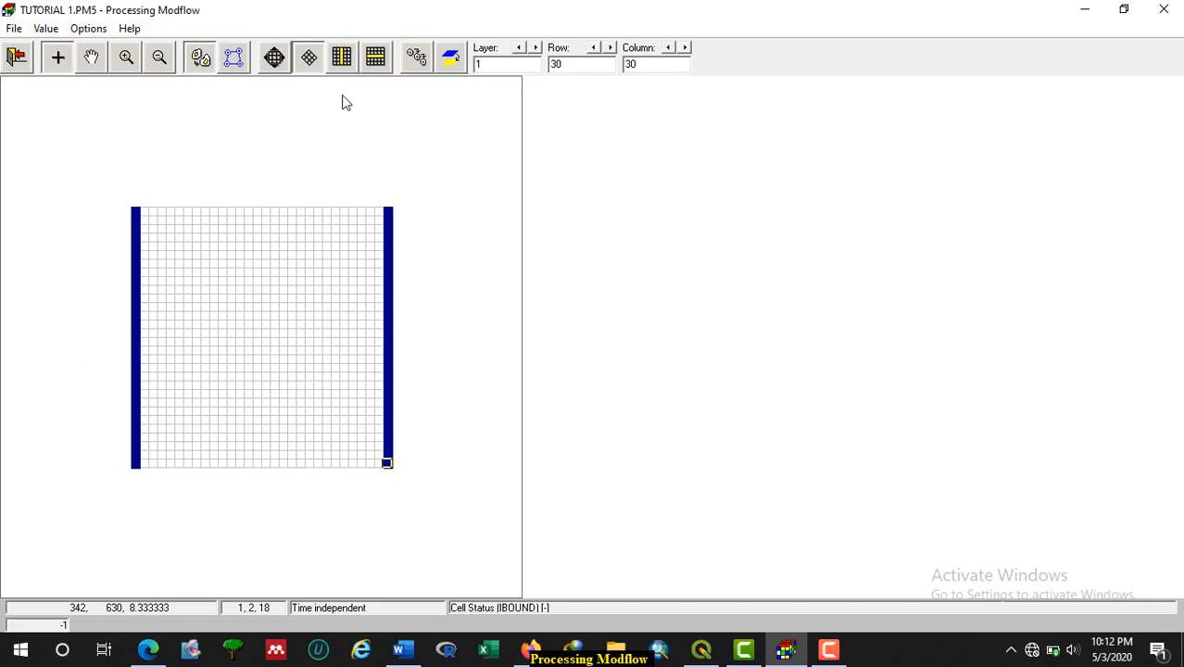
# Use layer copy to transfer layer 1's cell status to layers 2 and 3, and save the IBOUND changes
pyautogui.click(452, 59)
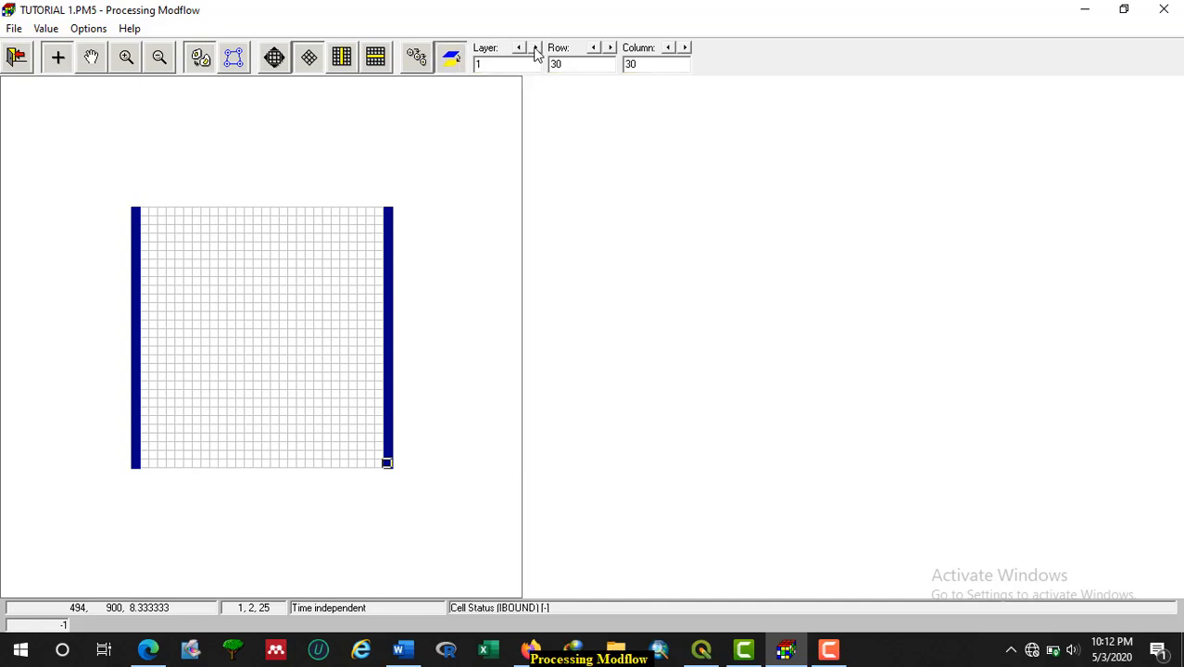
pyautogui.click(535, 47)
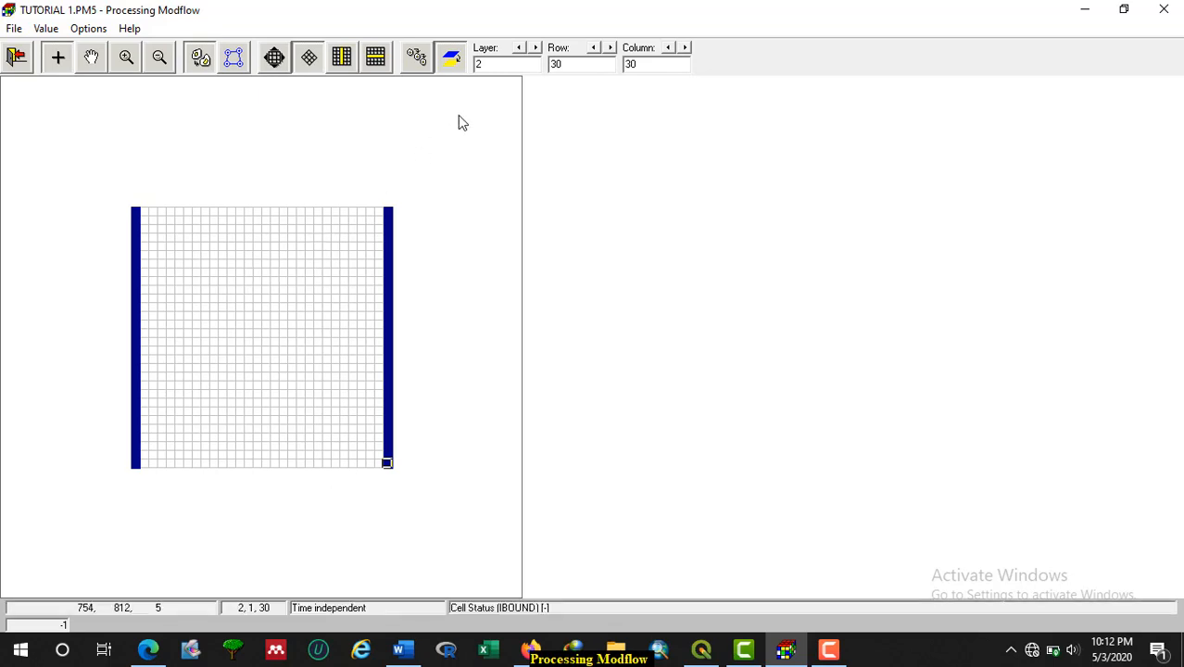
pyautogui.click(536, 47)
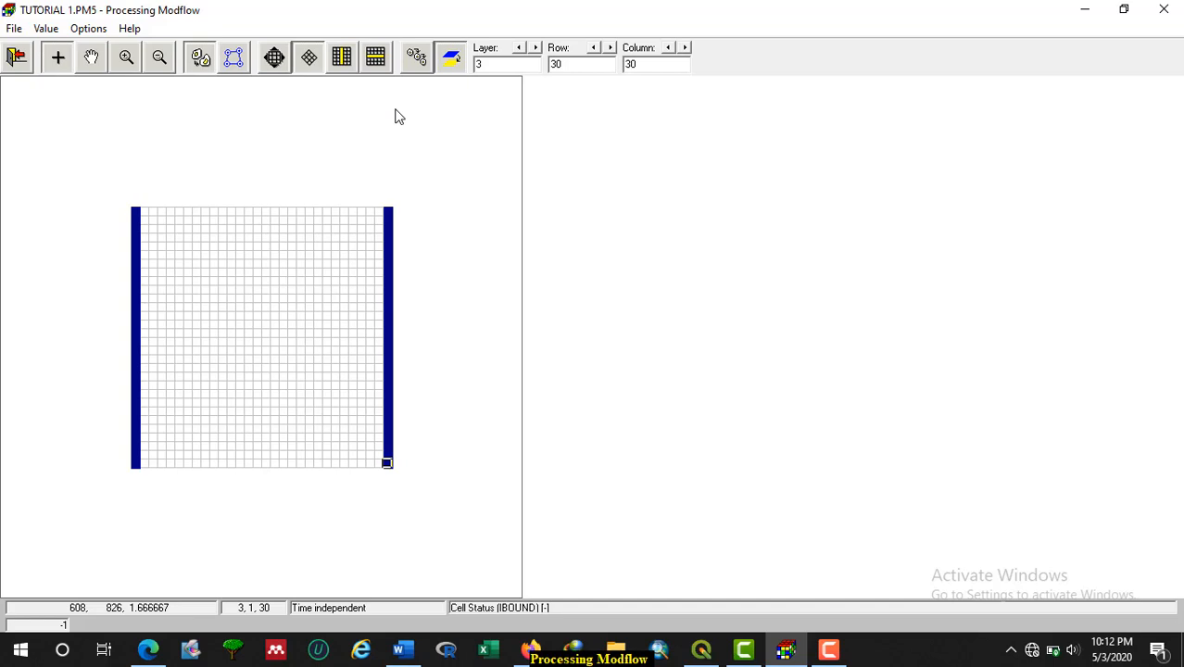
pyautogui.click(16, 59)
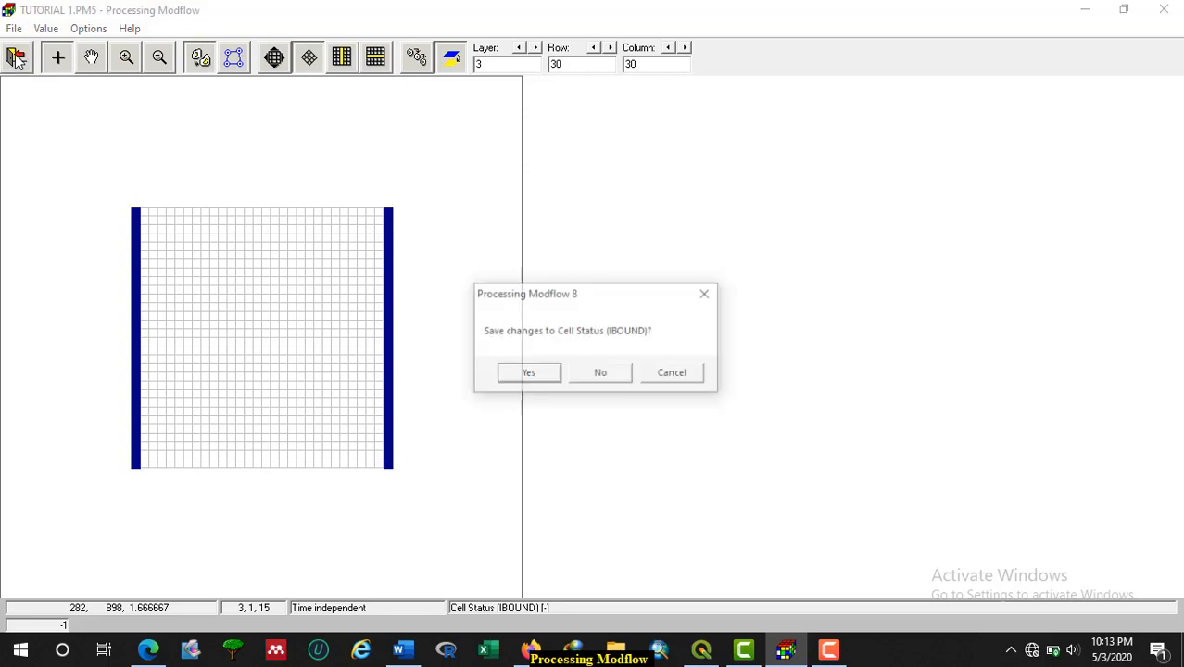
pyautogui.click(529, 374)
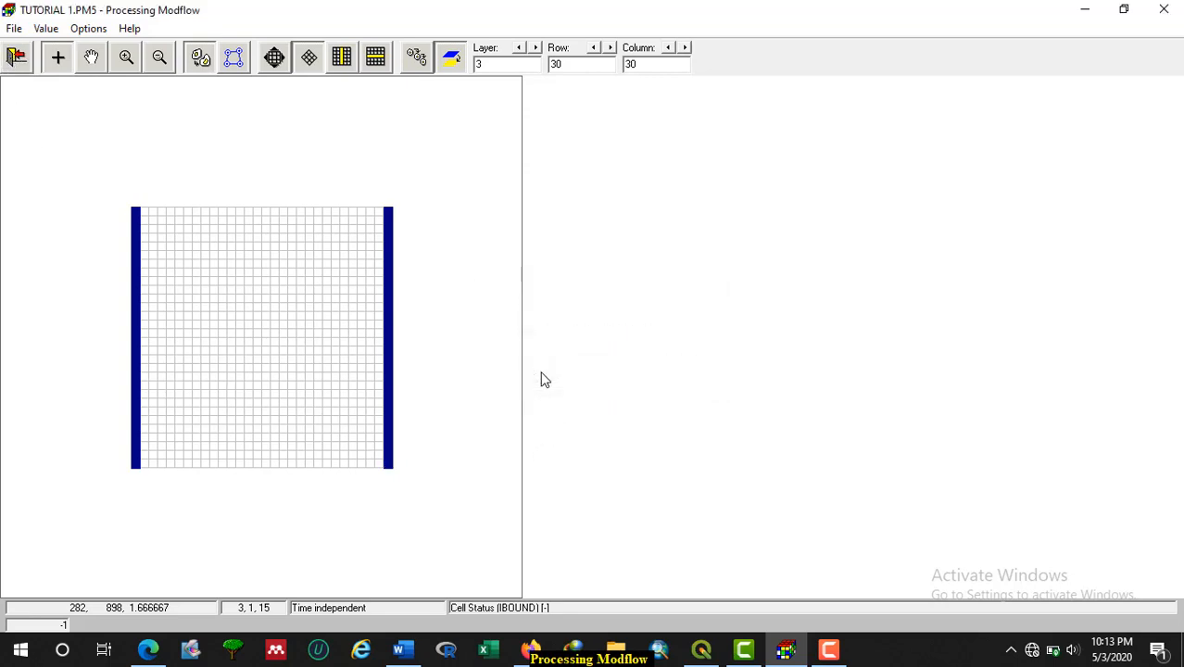
# Open the top of layers data without using the bottom elevations, and reset the top elevation of all layer 1 cells to 10
pyautogui.click(45, 29)
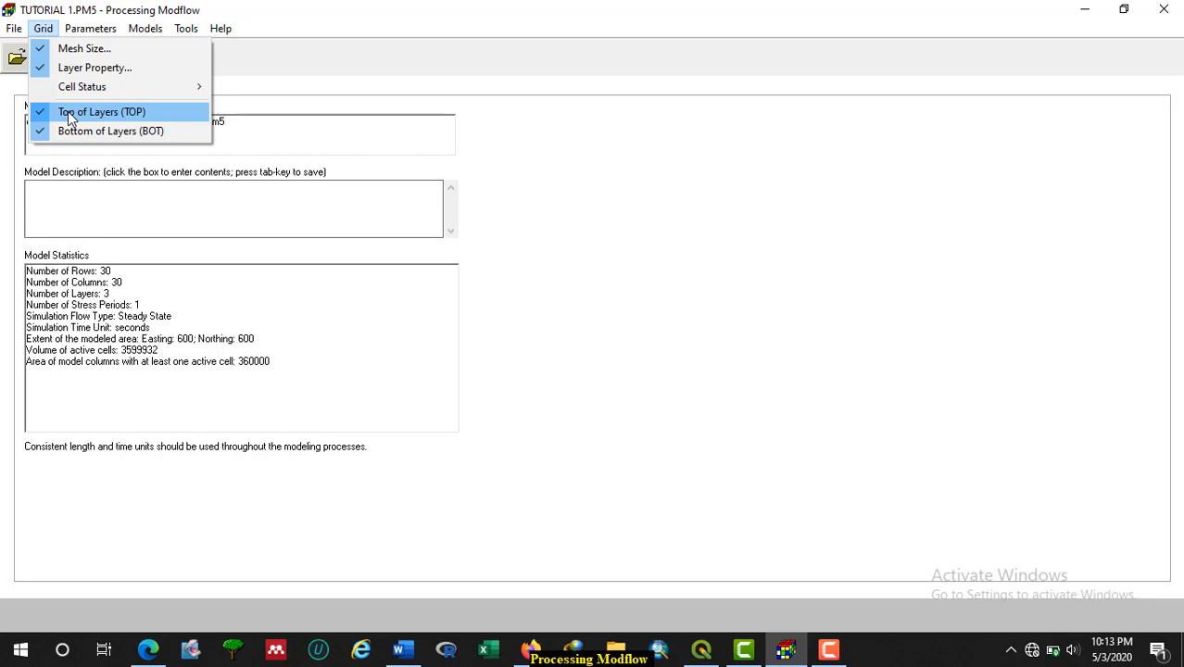
pyautogui.click(129, 113)
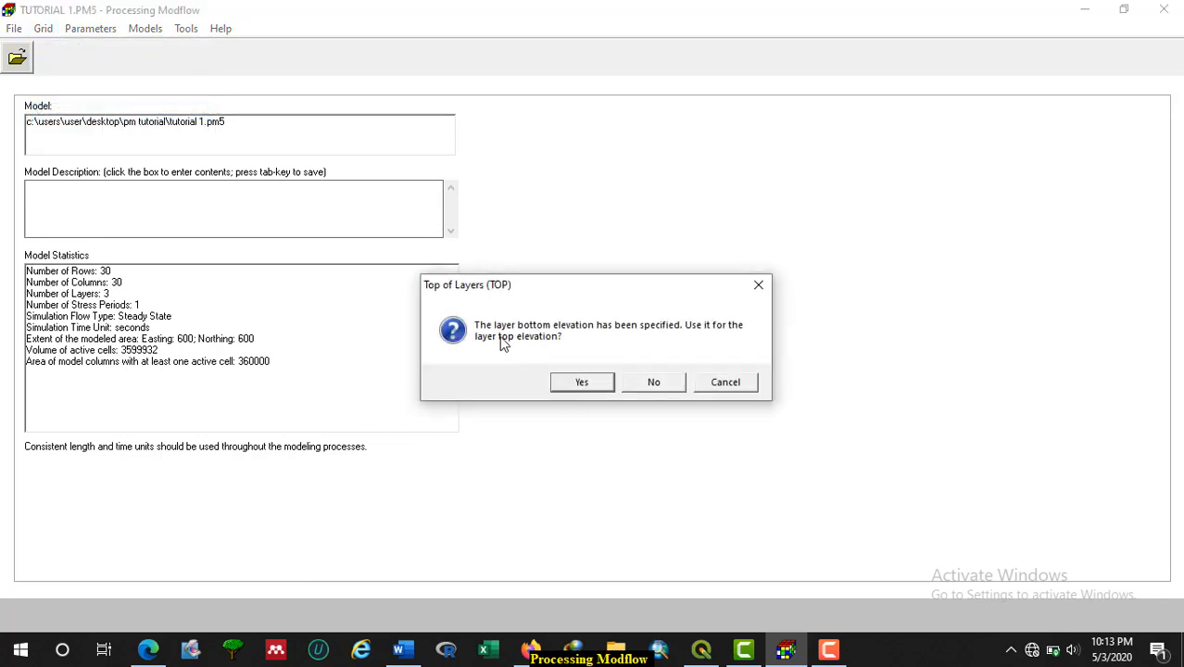
pyautogui.click(654, 384)
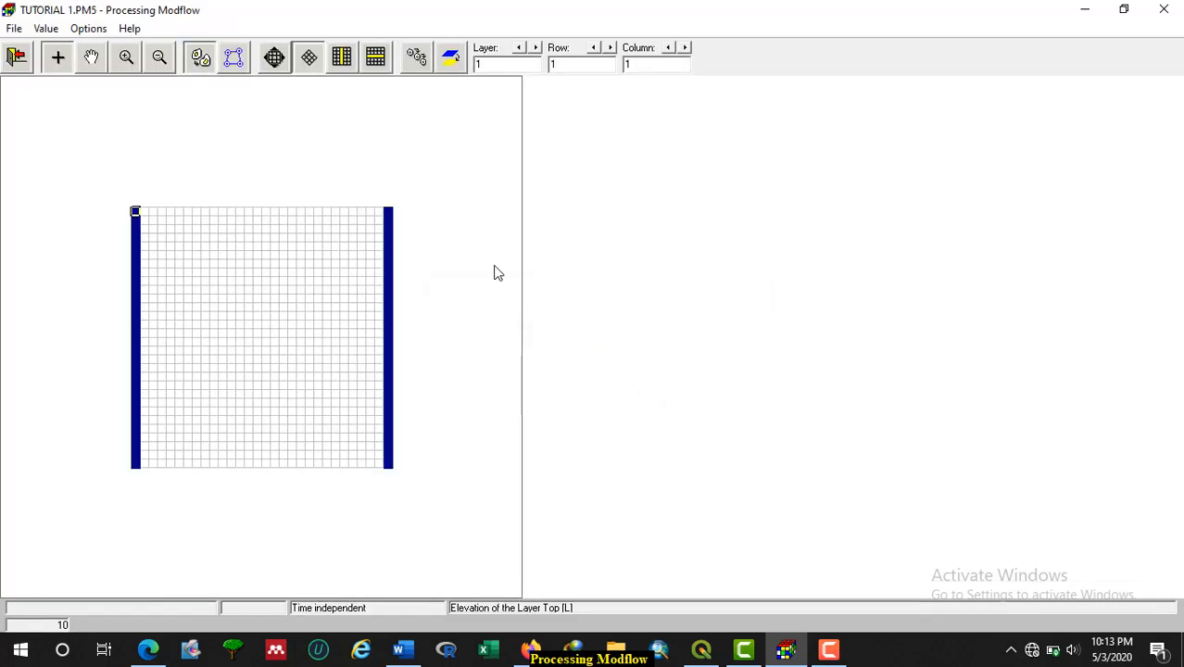
pyautogui.click(46, 28)
pyautogui.click(88, 69)
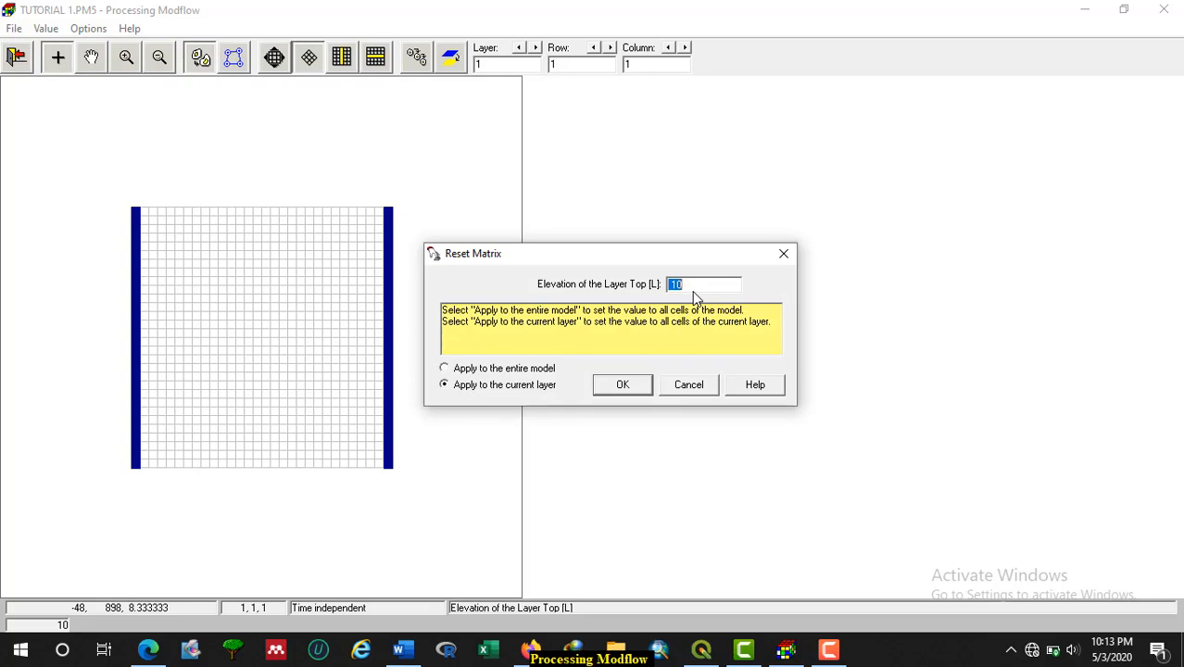
pyautogui.click(623, 384)
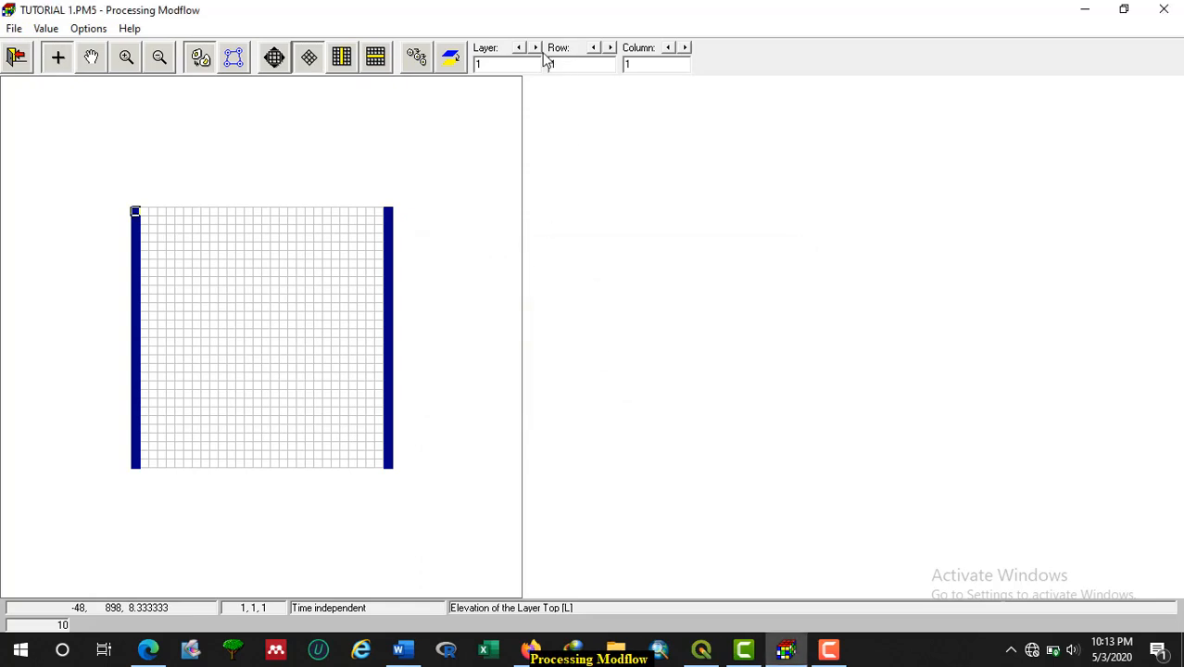
# Reset the top elevation of all layer 2 cells to 6
pyautogui.click(537, 48)
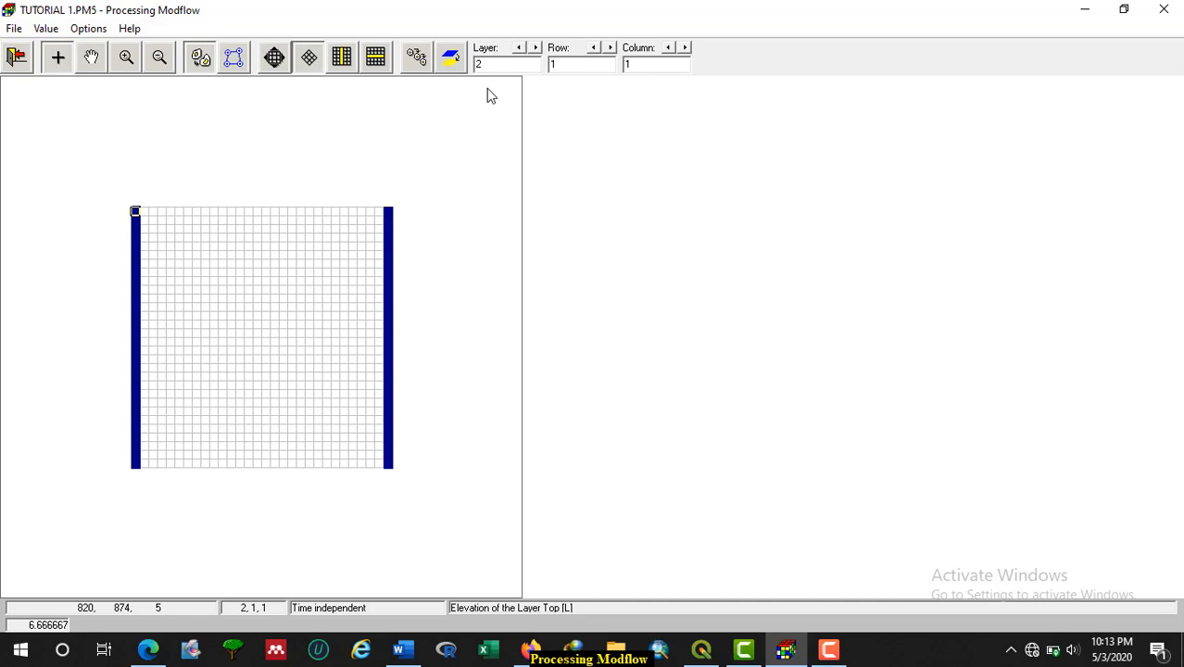
pyautogui.click(46, 27)
pyautogui.click(80, 68)
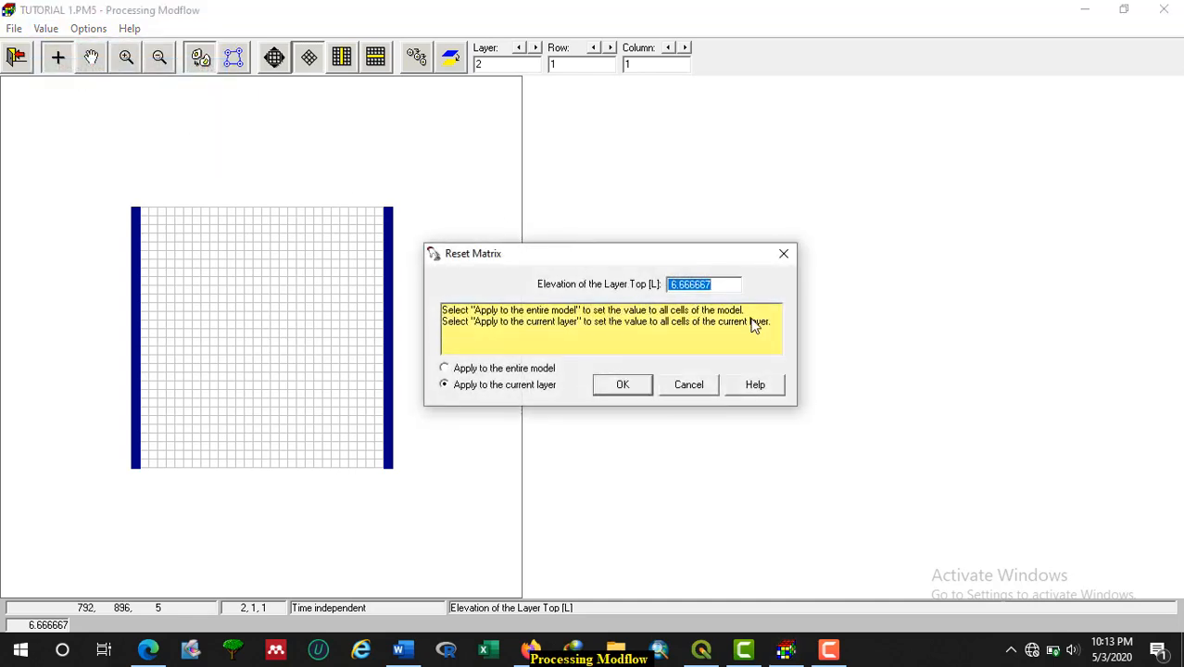
pyautogui.write('6')
pyautogui.click(624, 385)
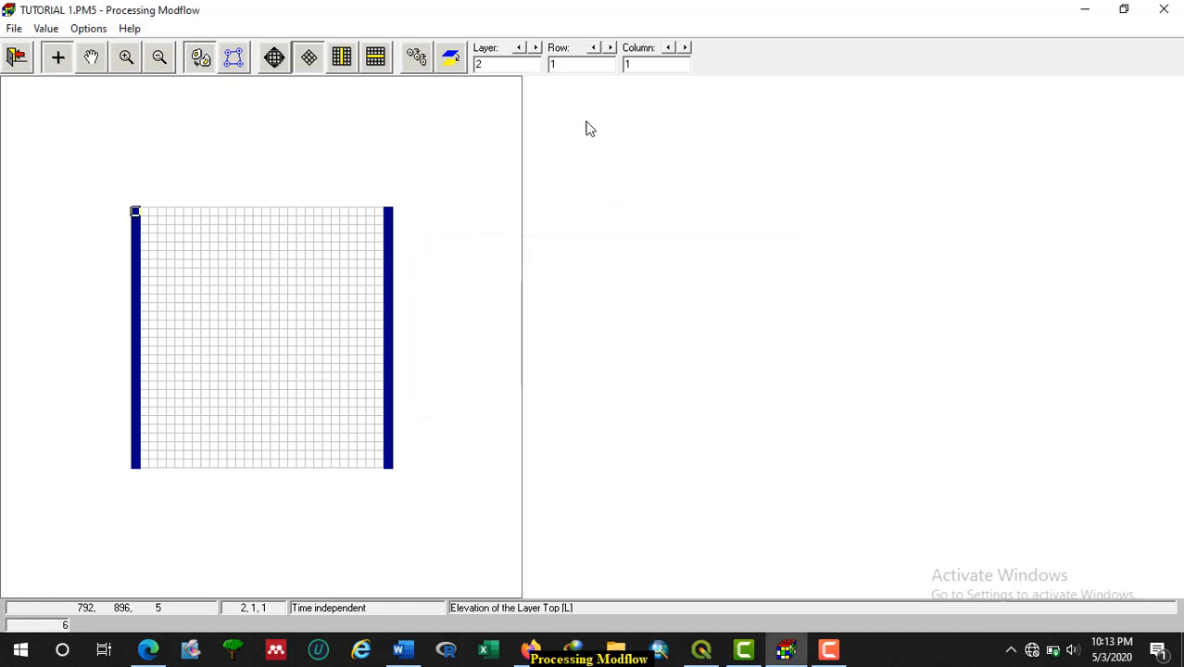
# Reset the top elevation of all layer 3 cells to 3 and save the layer top changes
pyautogui.click(535, 47)
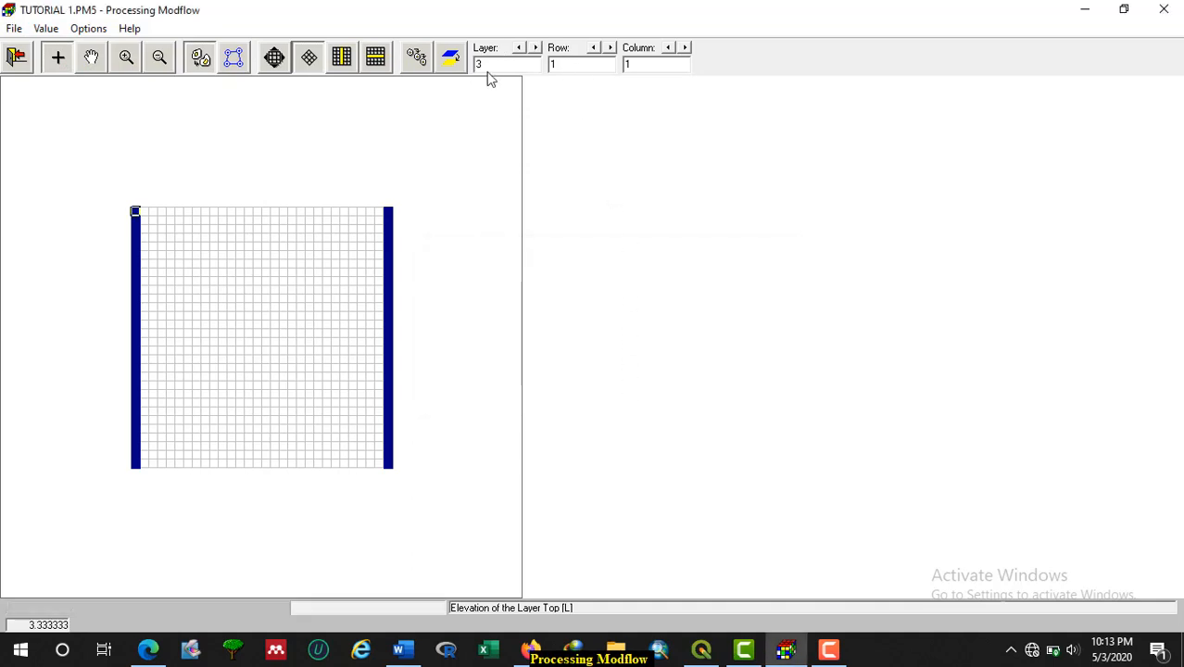
pyautogui.click(46, 28)
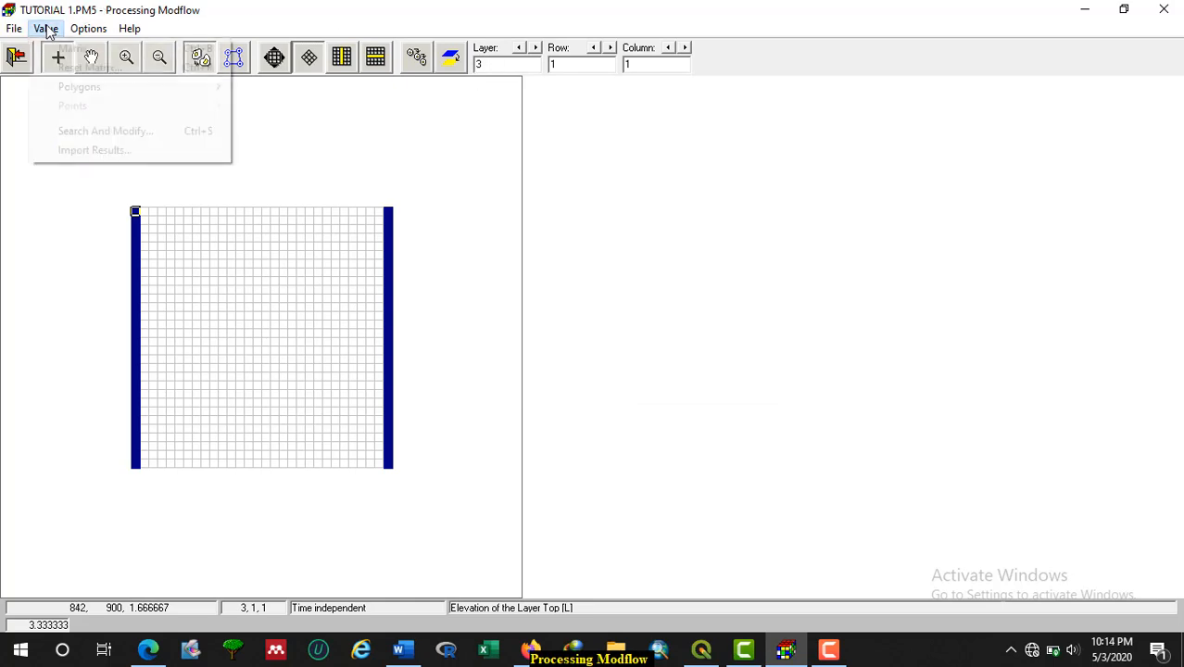
pyautogui.click(92, 65)
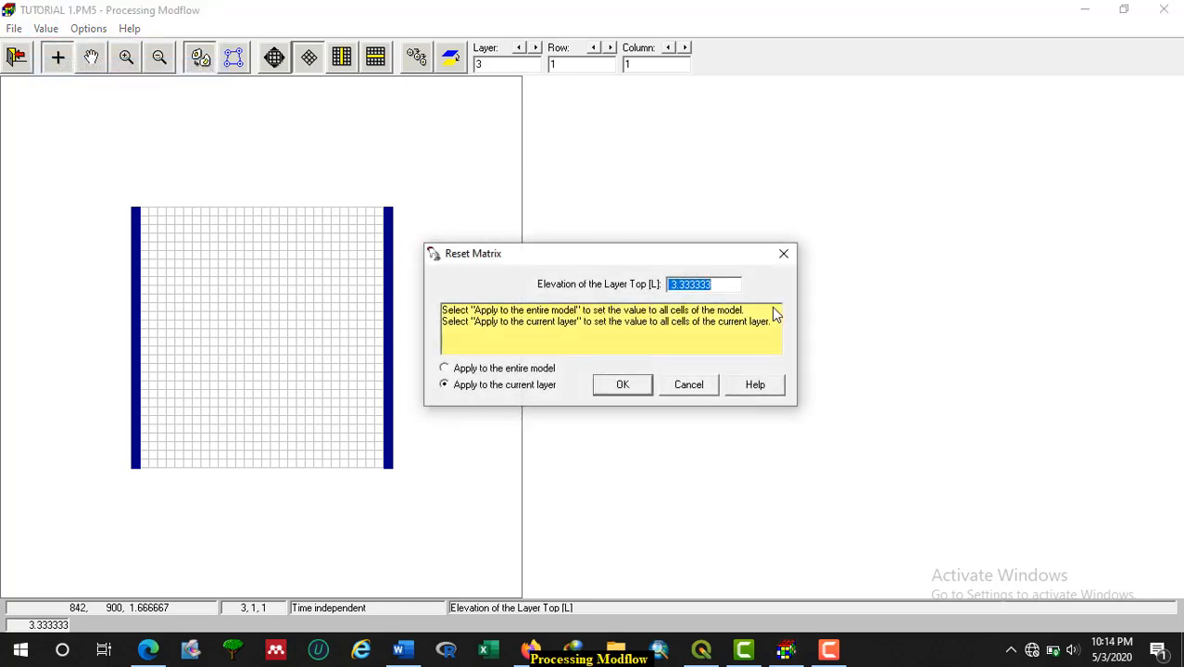
pyautogui.write('3')
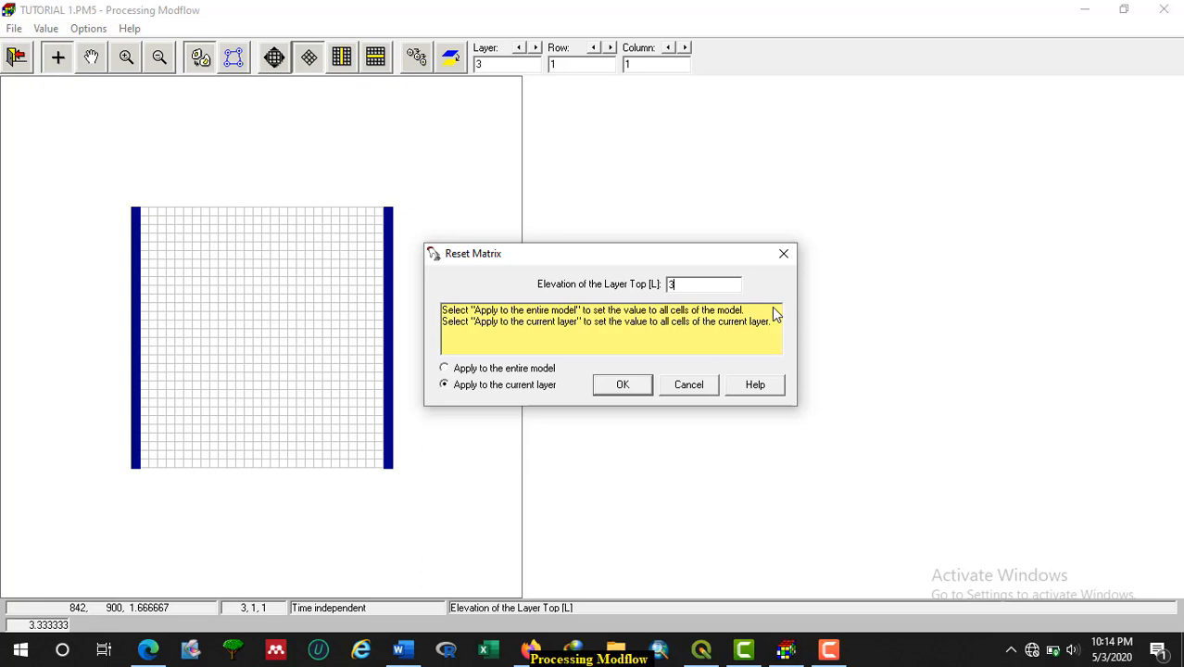
pyautogui.click(623, 385)
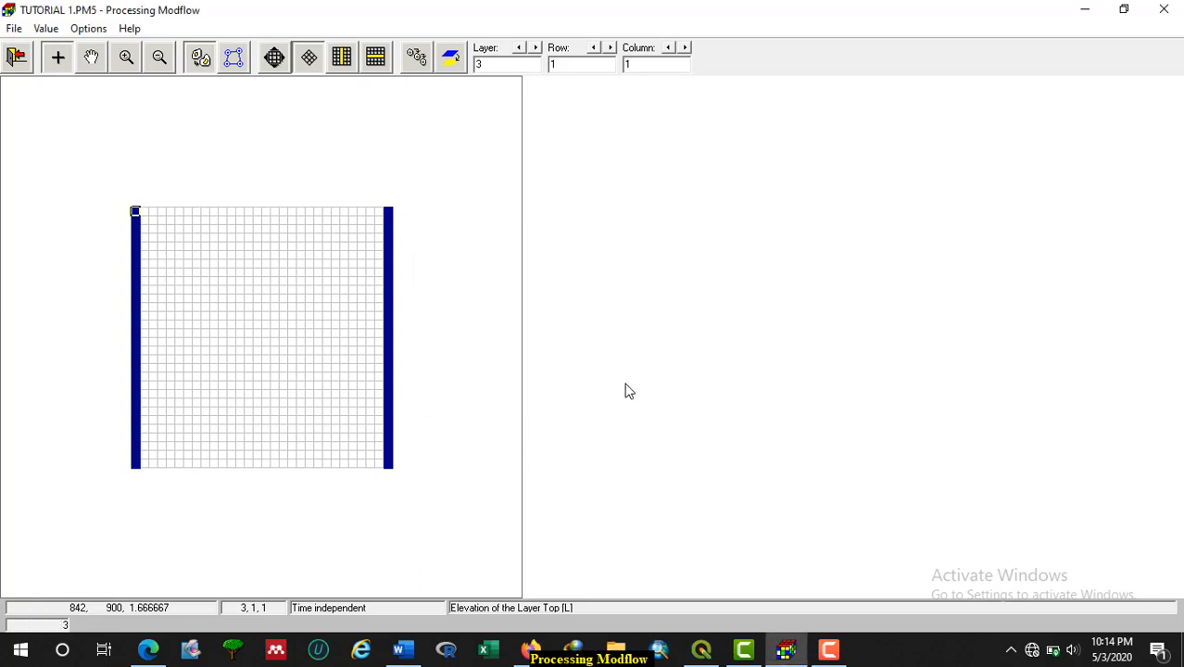
pyautogui.click(16, 59)
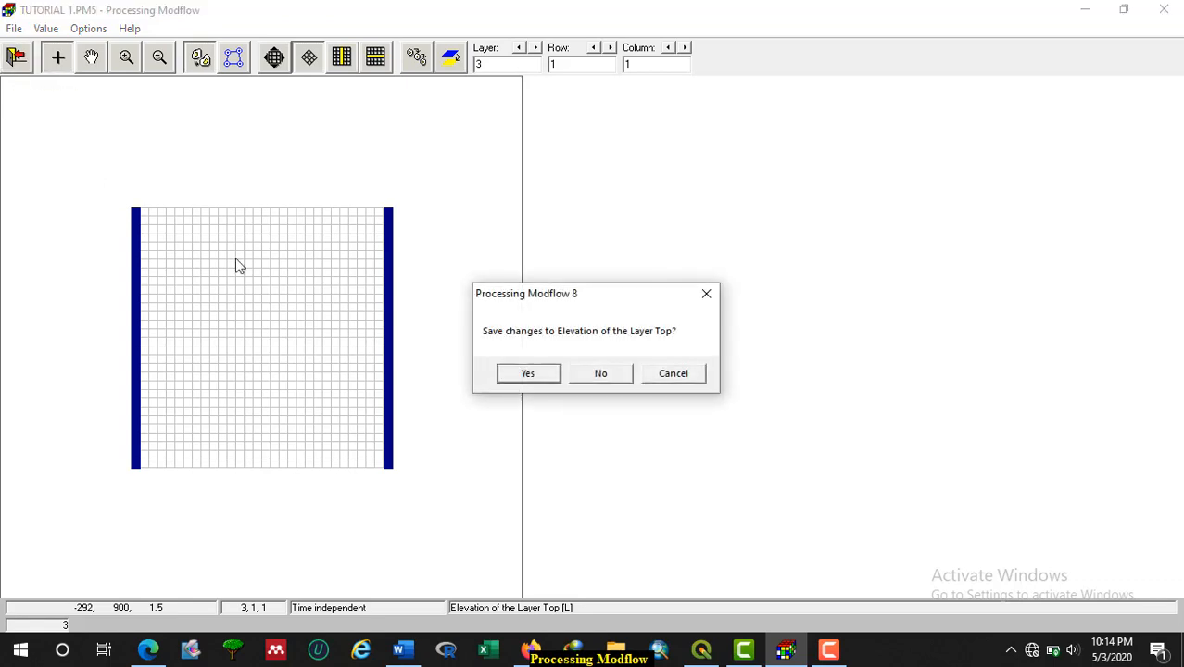
pyautogui.click(538, 376)
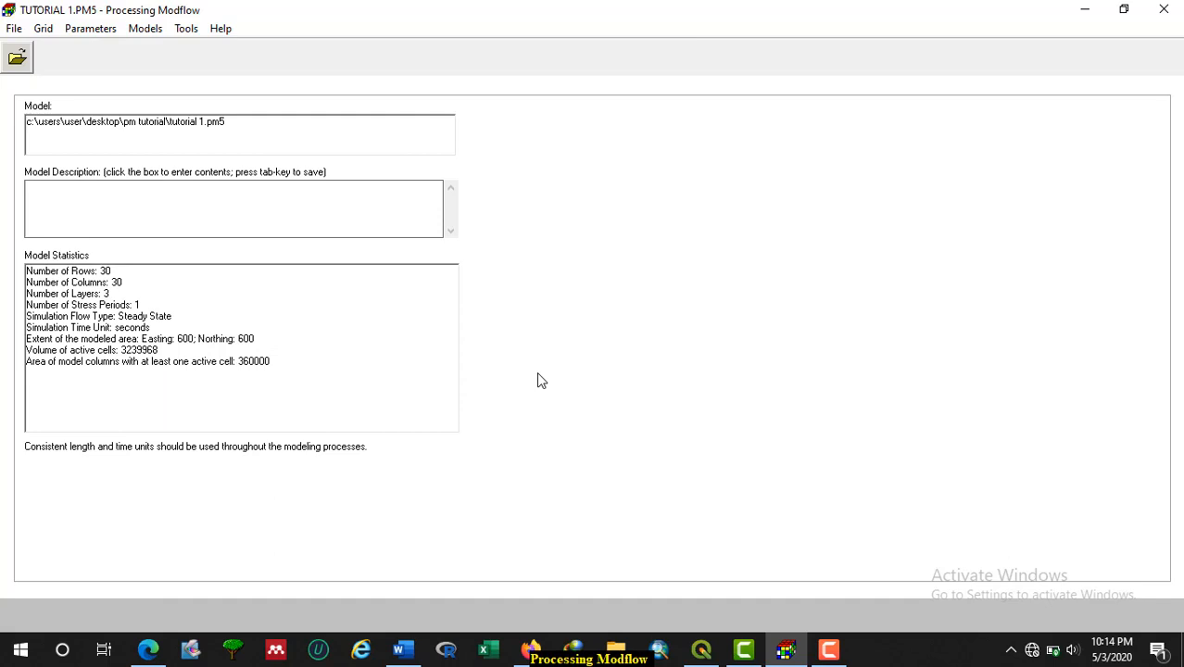
# Open the bottom of layers data using the specified aquifer top elevations for the layer bottoms, and save the changes
pyautogui.click(44, 31)
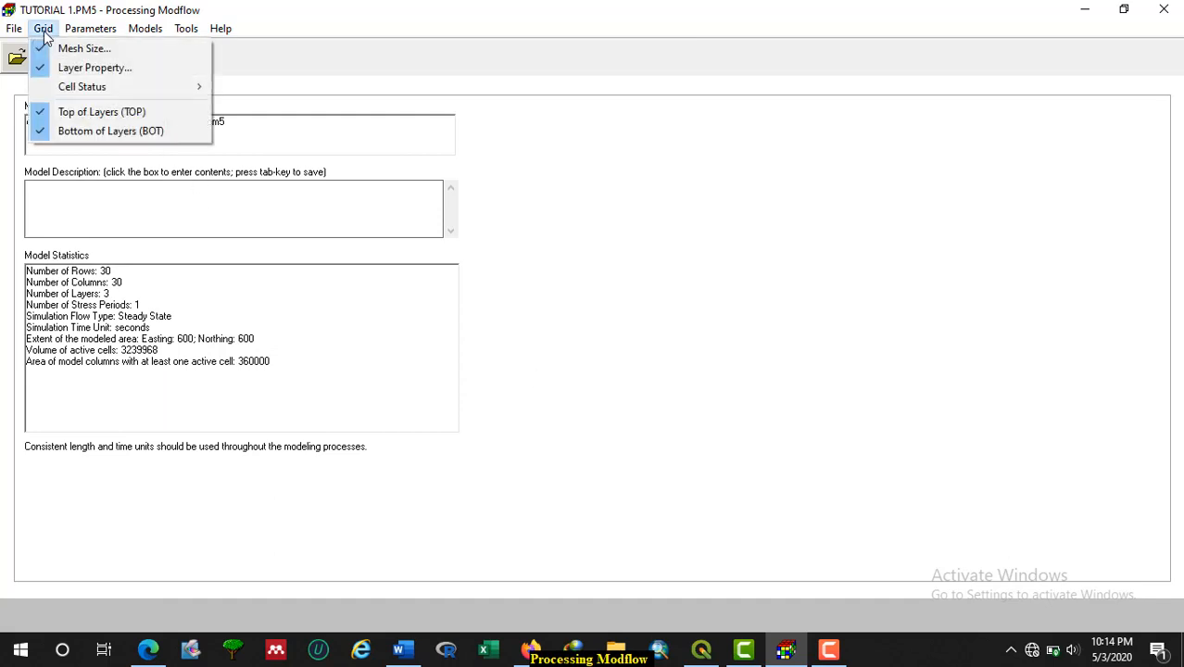
pyautogui.click(110, 136)
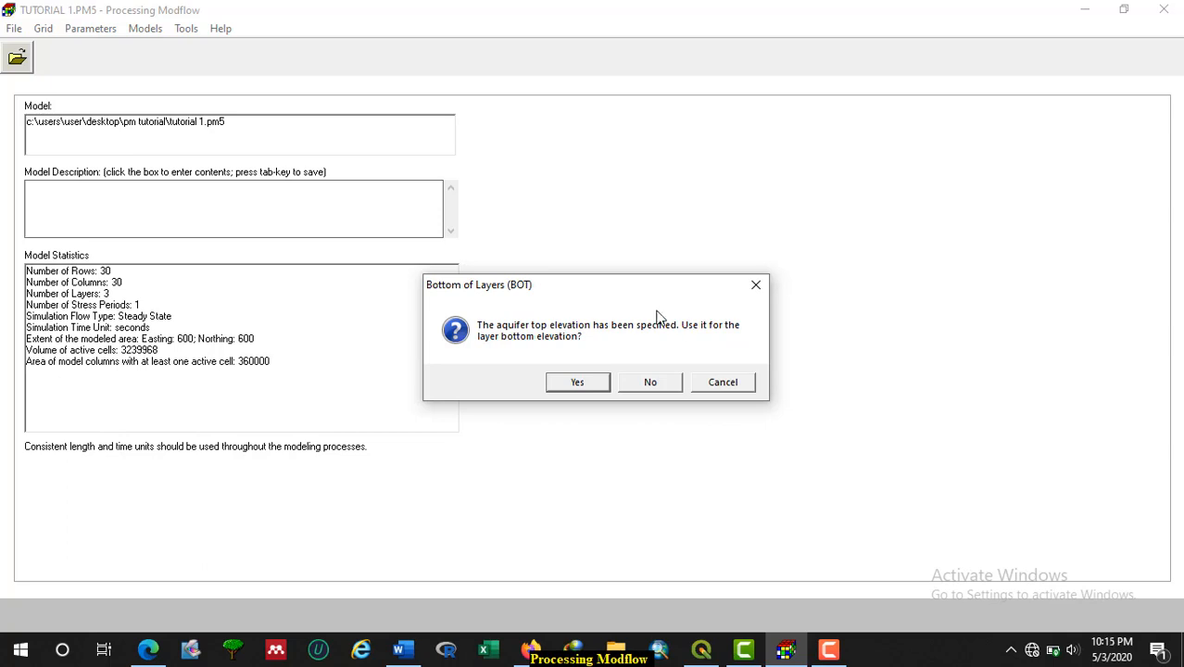
pyautogui.click(578, 383)
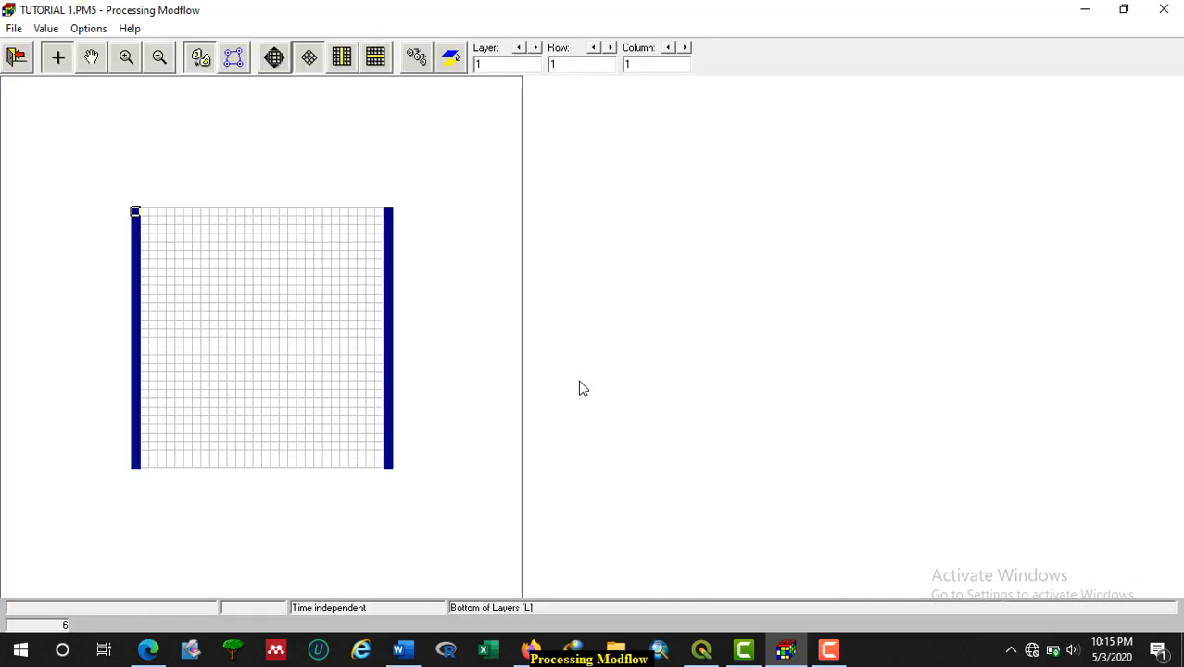
pyautogui.click(15, 57)
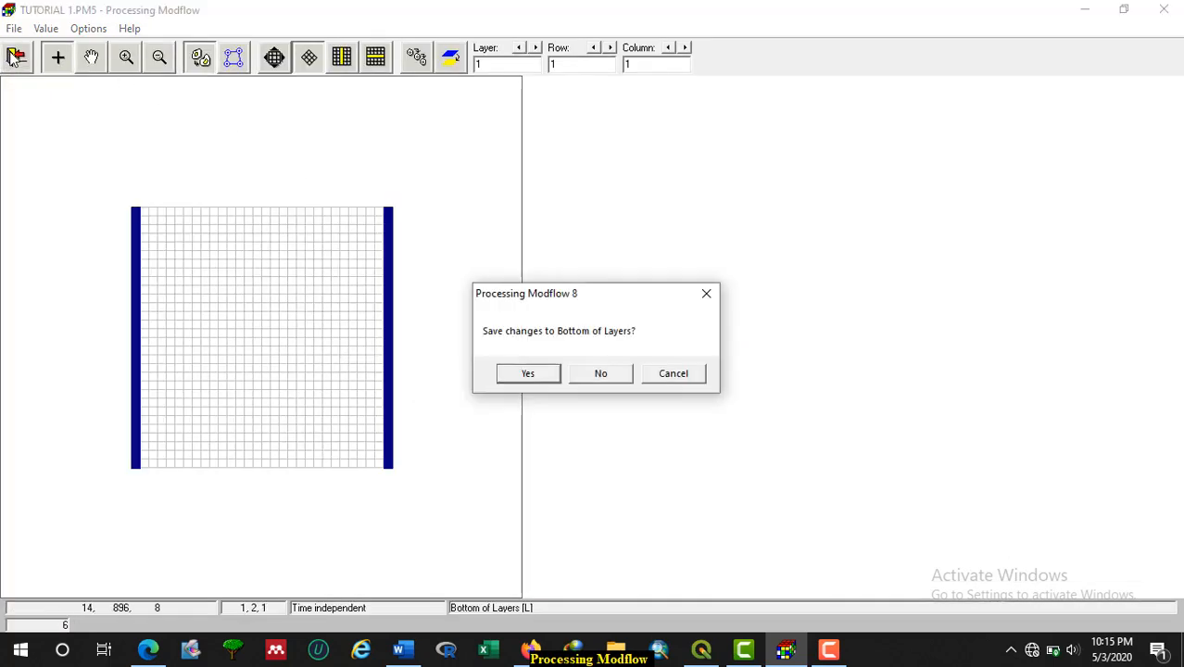
pyautogui.click(534, 372)
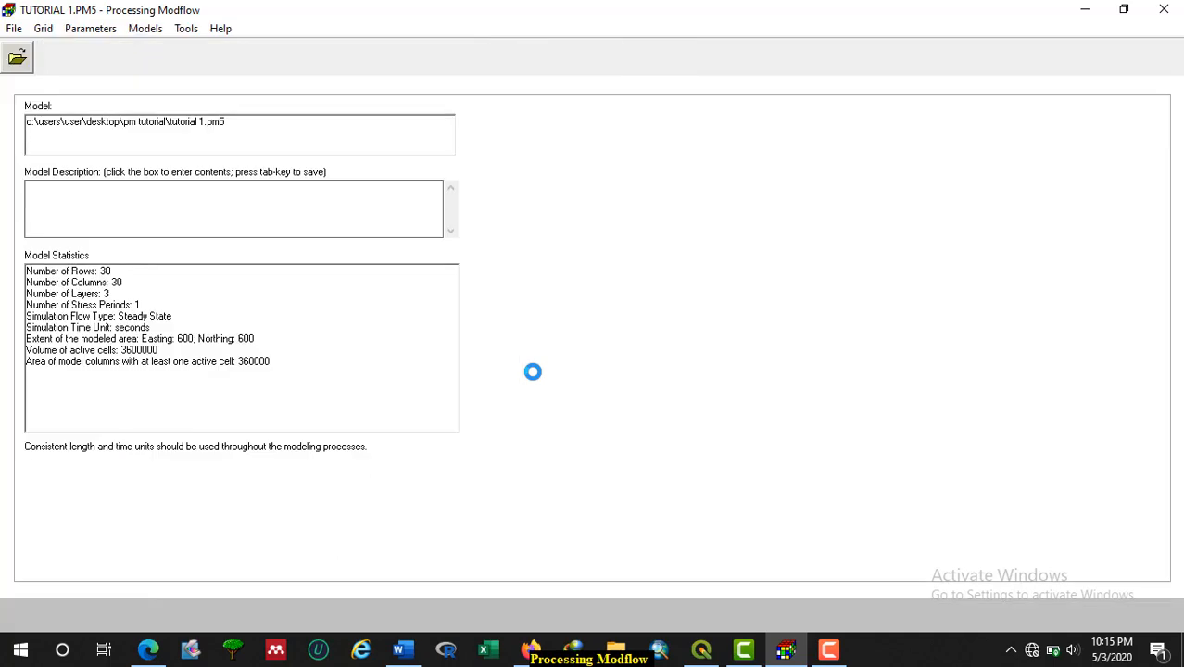
# Open the initial and prescribed hydraulic heads data and reset the head of all layer 1 cells to 10
pyautogui.click(77, 31)
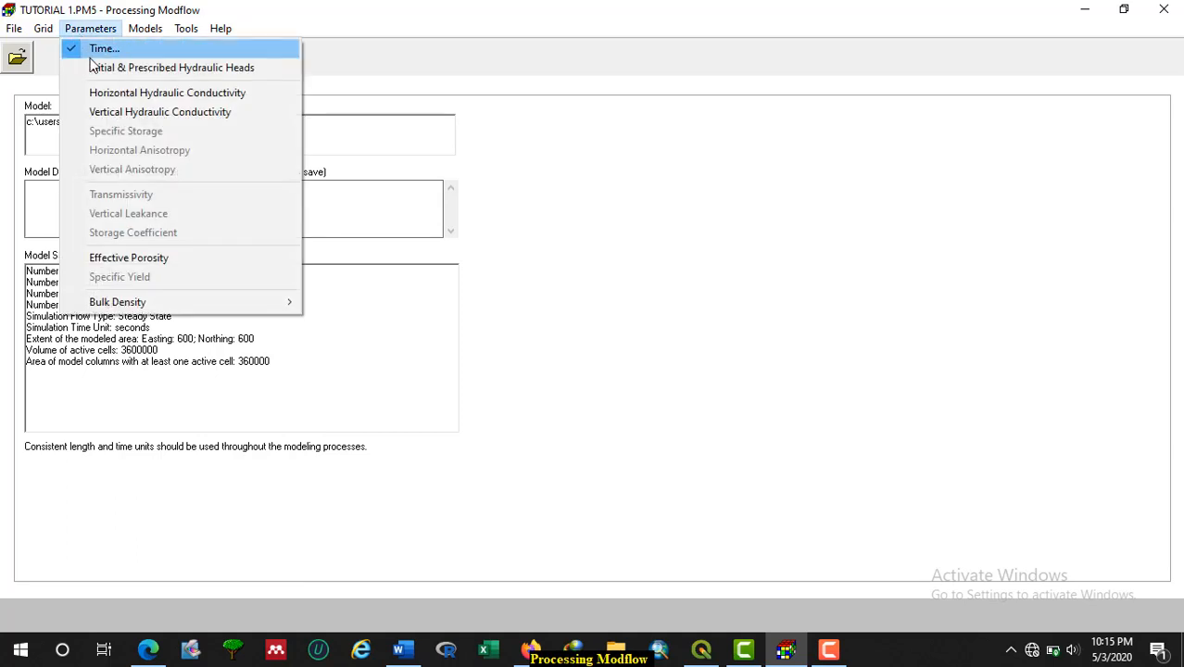
pyautogui.click(208, 68)
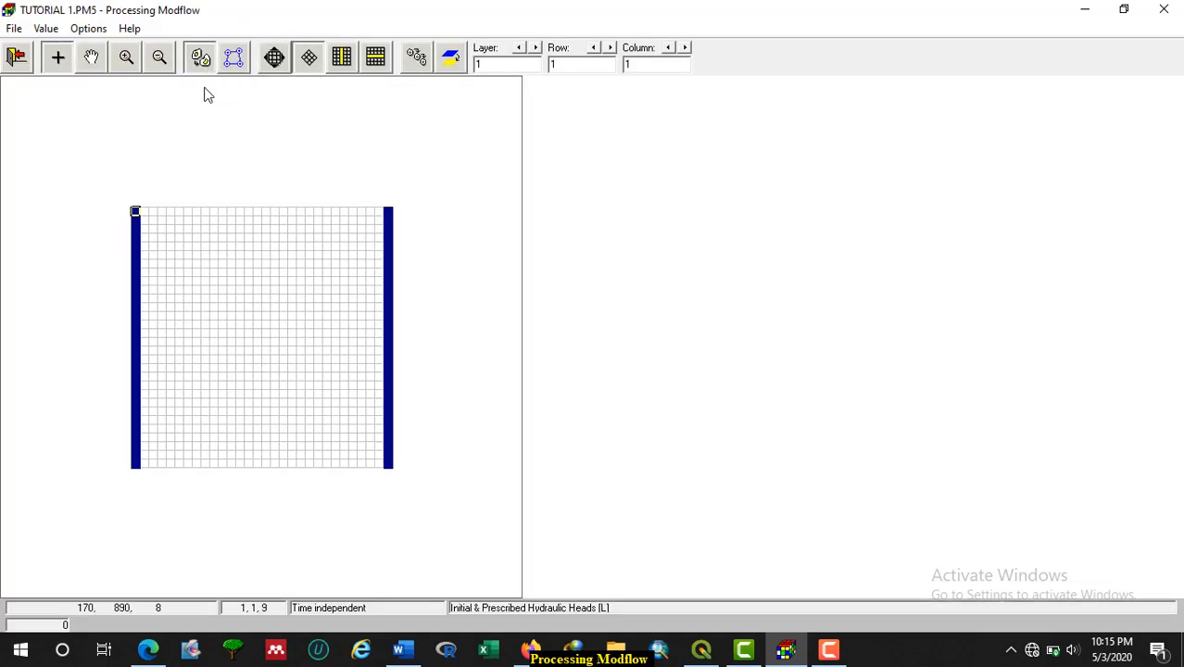
pyautogui.click(49, 31)
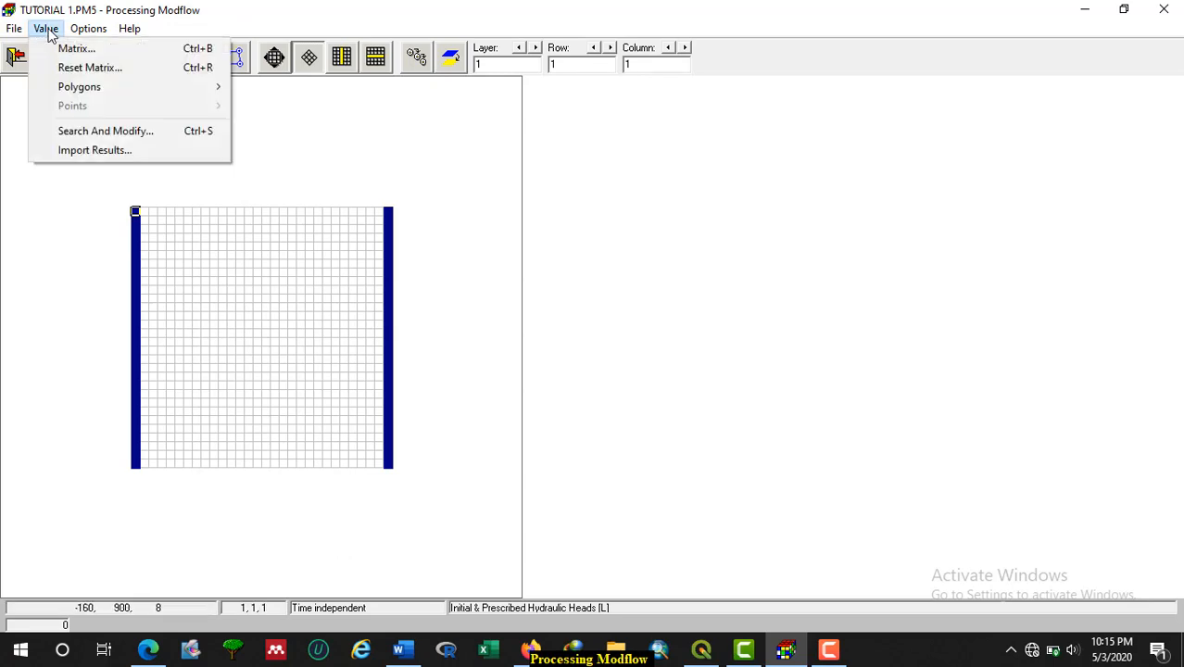
pyautogui.click(88, 67)
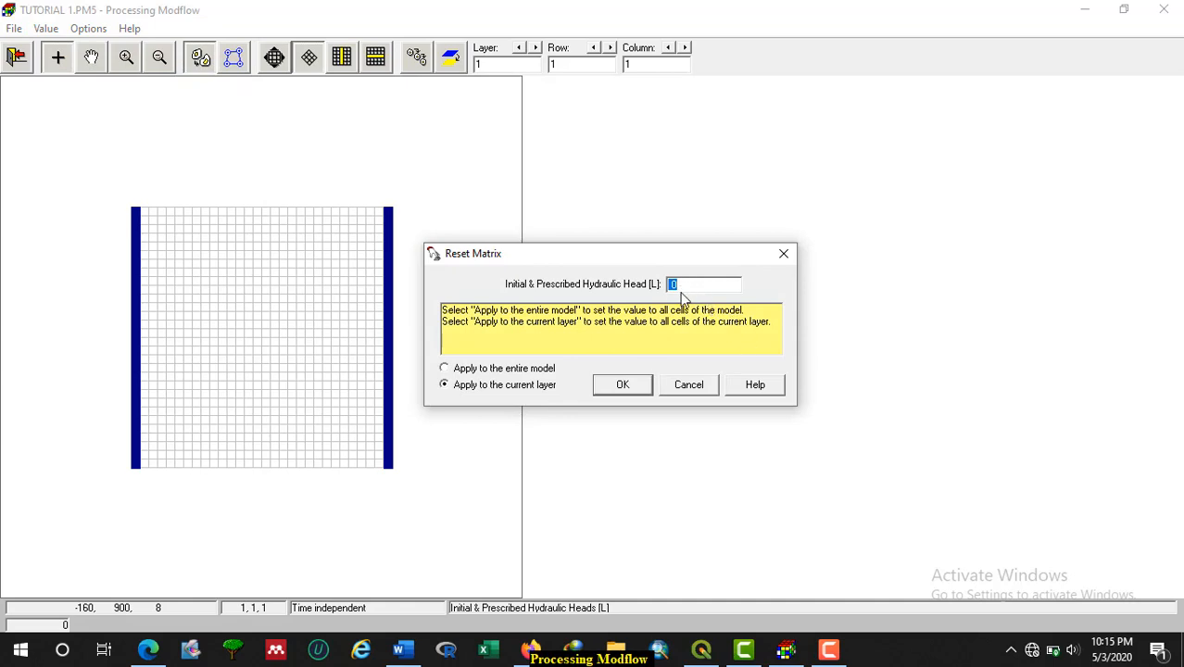
pyautogui.write('10')
pyautogui.click(623, 385)
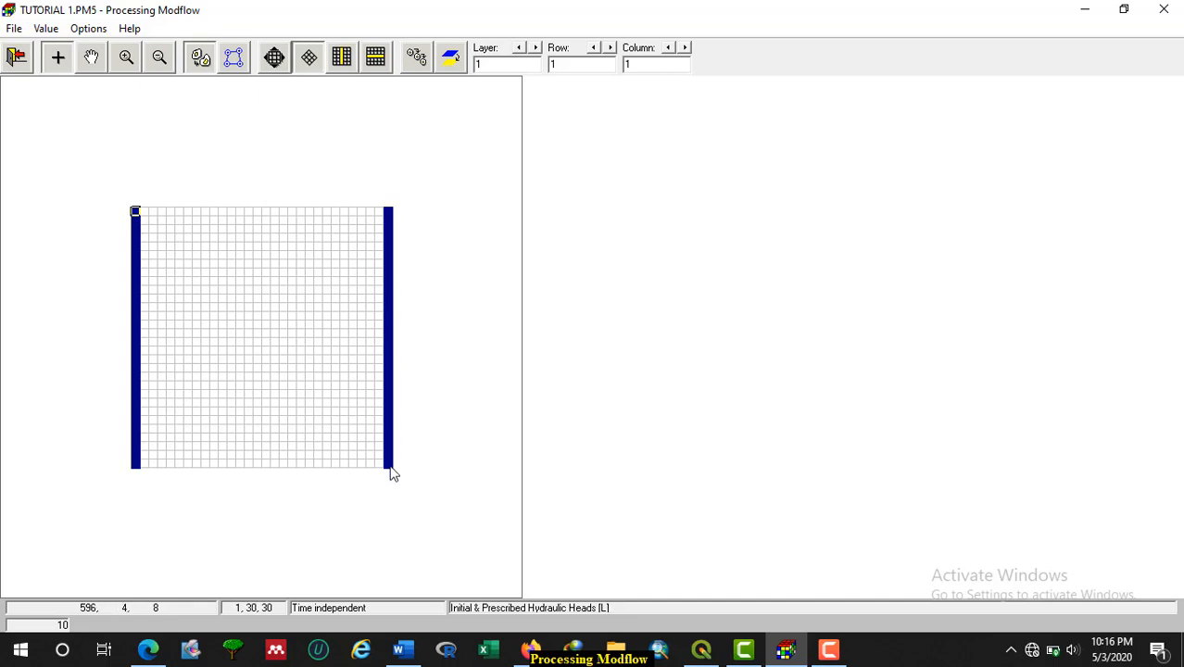
# Set the head of the cell at layer 1, row 1, column 1 to 9 and duplicate it to all cells of column 1
pyautogui.rightClick(135, 214)
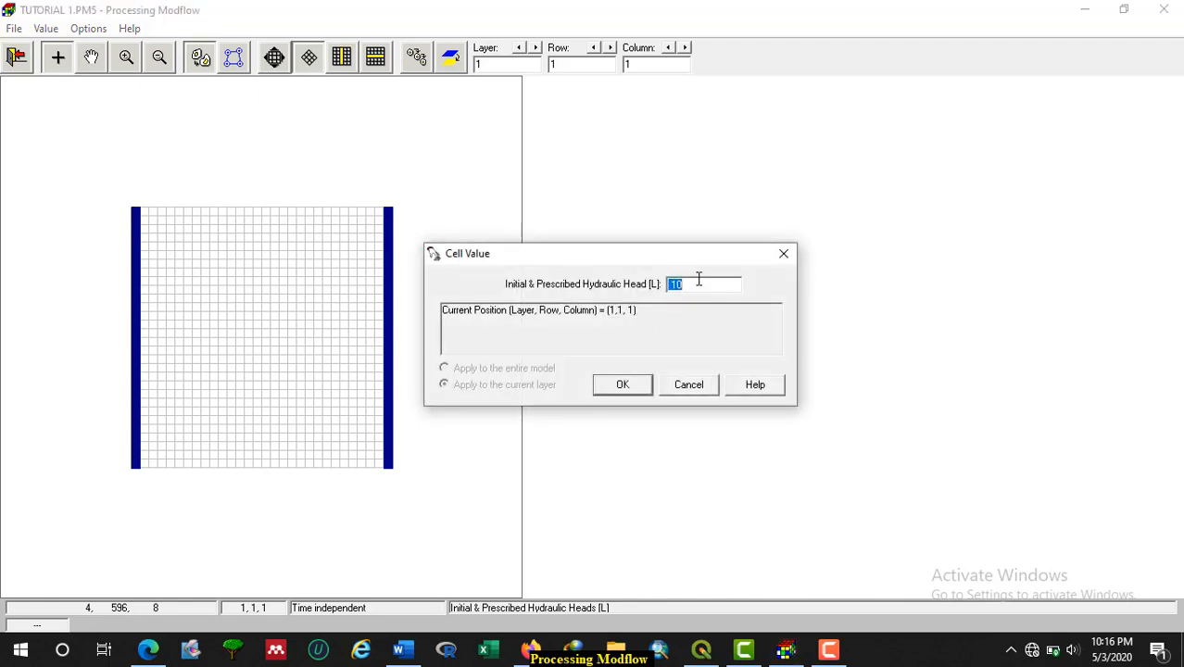
pyautogui.write('9')
pyautogui.click(623, 385)
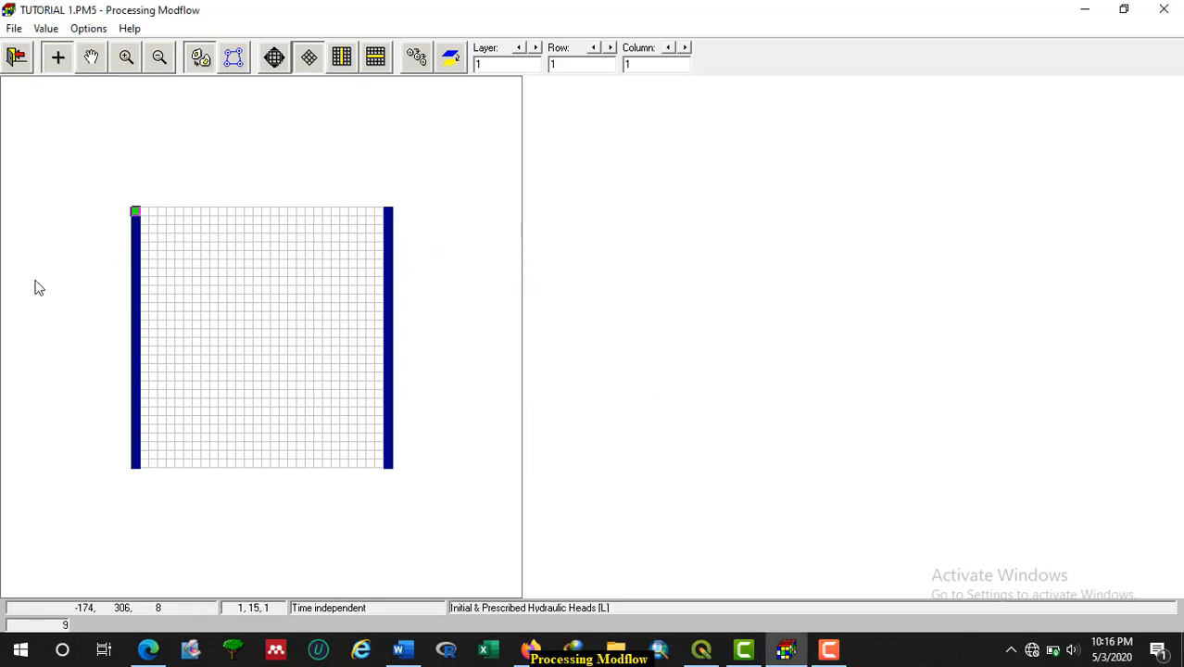
pyautogui.click(416, 58)
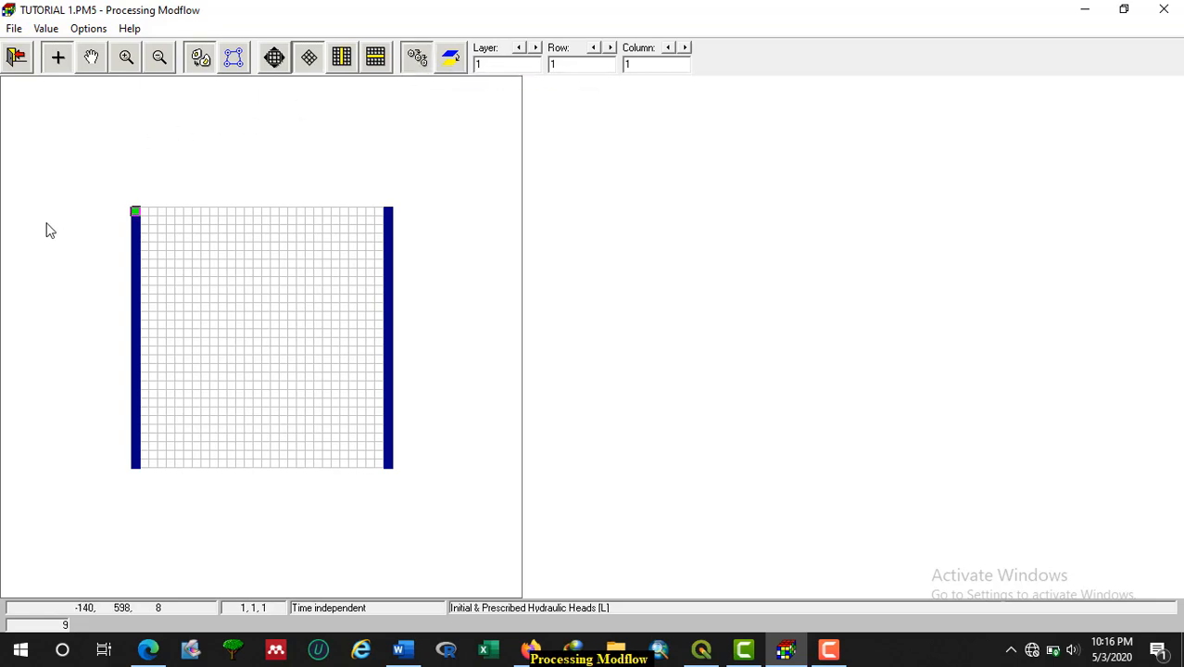
pyautogui.moveTo(134, 211); pyautogui.dragTo(82, 470)
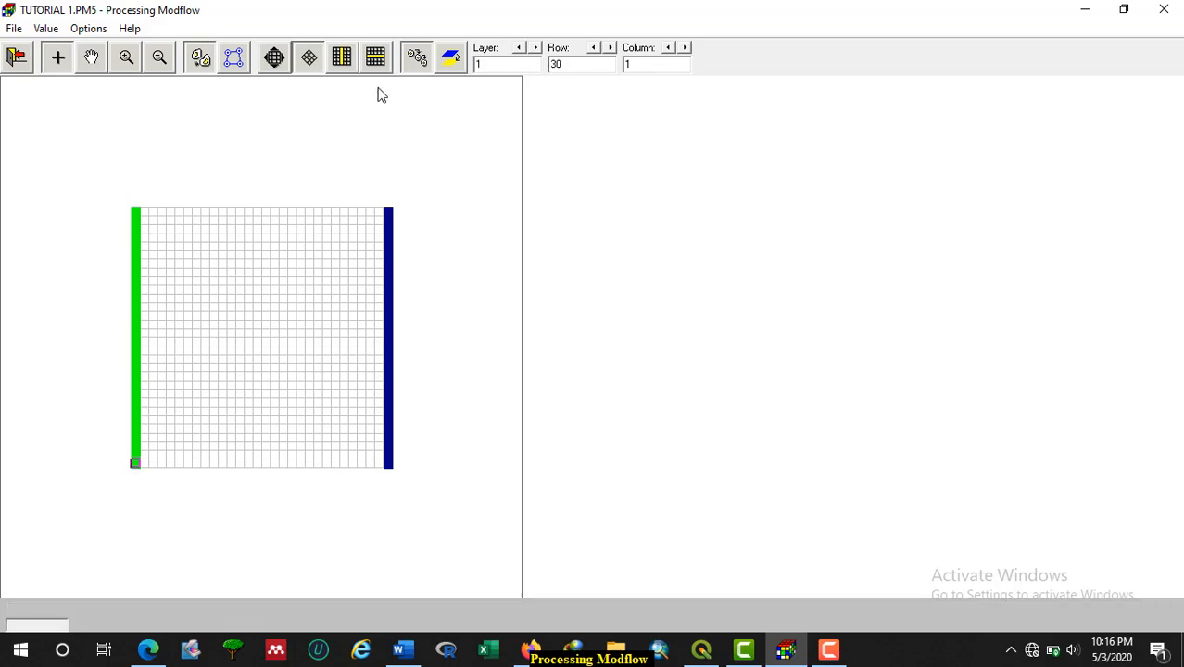
pyautogui.click(414, 58)
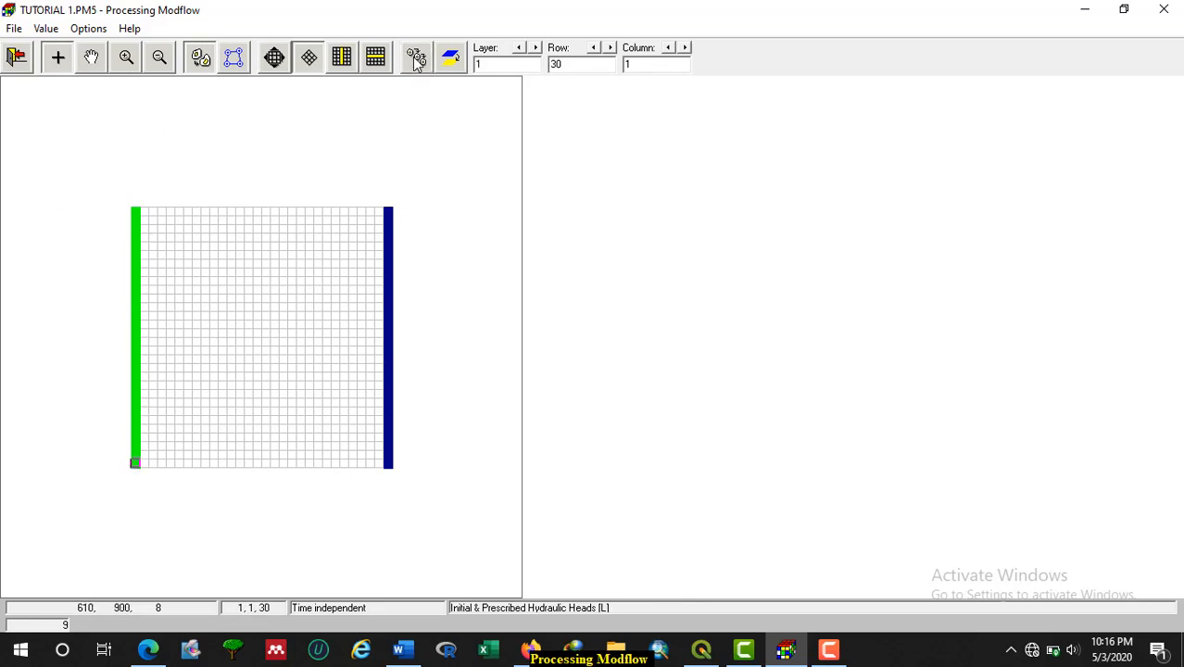
# Set the head of the cell at layer 1, row 1, column 30 to 8 and duplicate it to all cells of column 30
pyautogui.click(389, 215)
pyautogui.rightClick(388, 214)
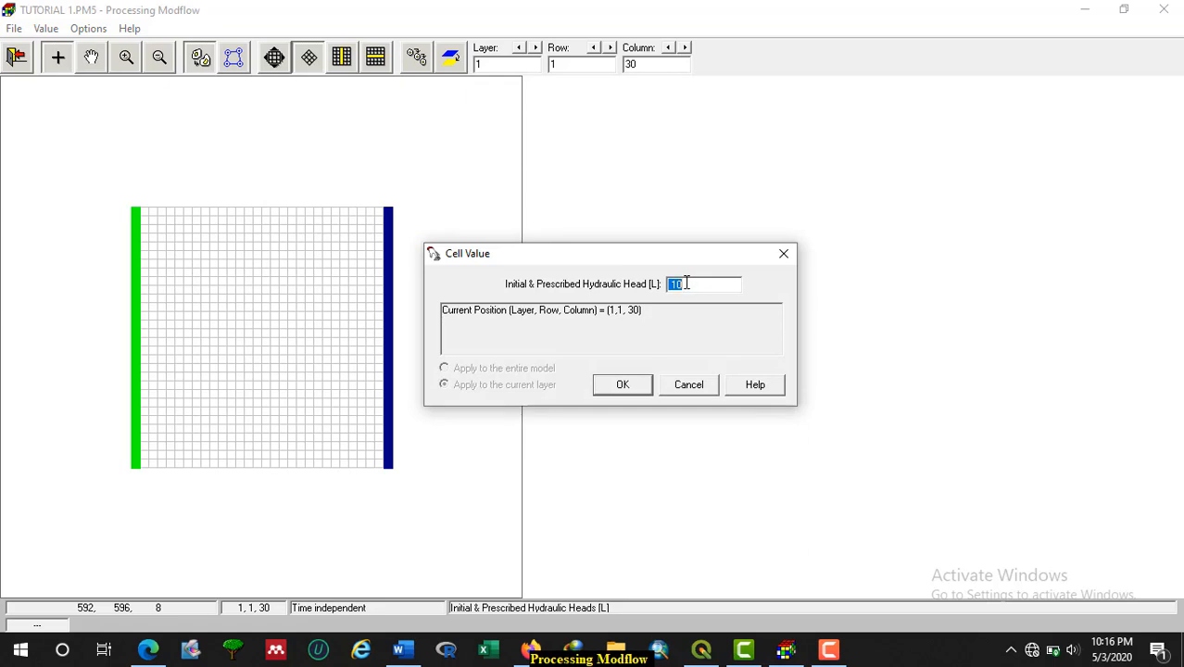
pyautogui.write('8')
pyautogui.click(640, 385)
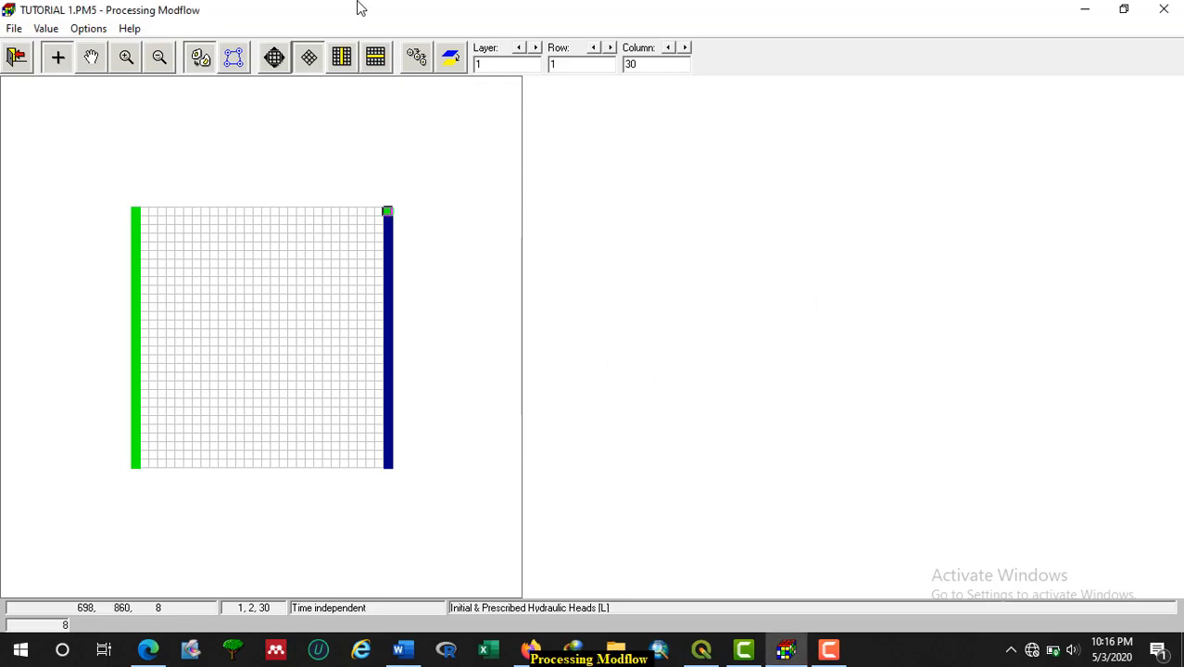
pyautogui.click(417, 57)
pyautogui.moveTo(390, 215); pyautogui.dragTo(396, 473)
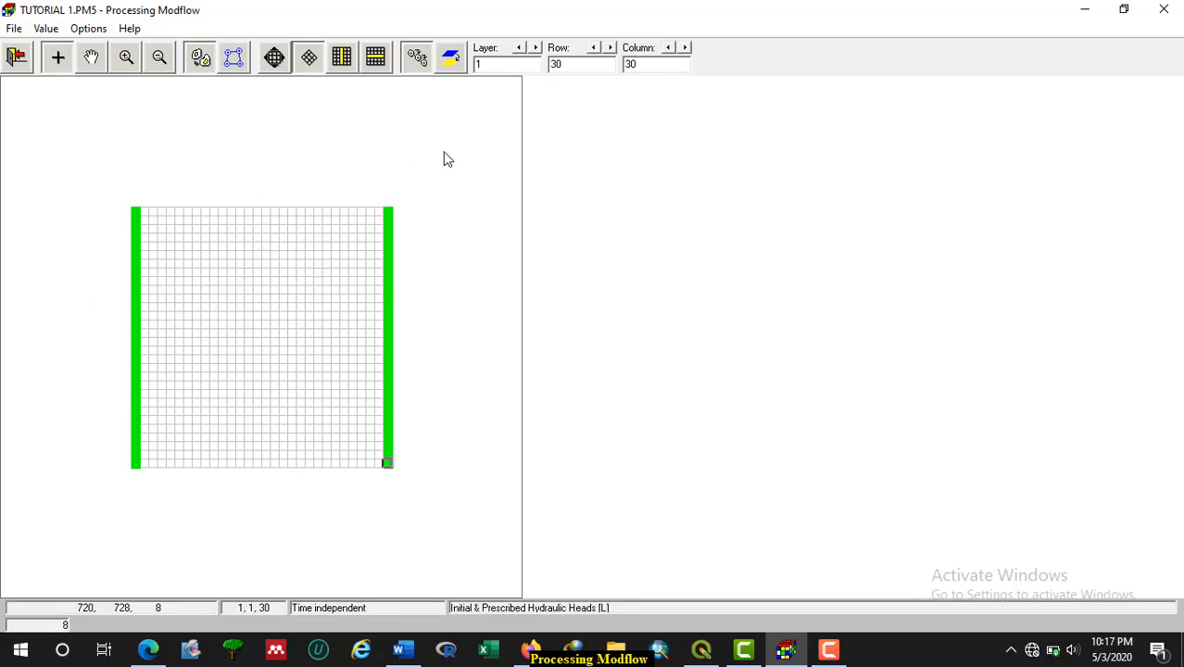
# Use layer copy to transfer layer 1's hydraulic heads to layers 2 and 3, and save the changes
pyautogui.click(454, 64)
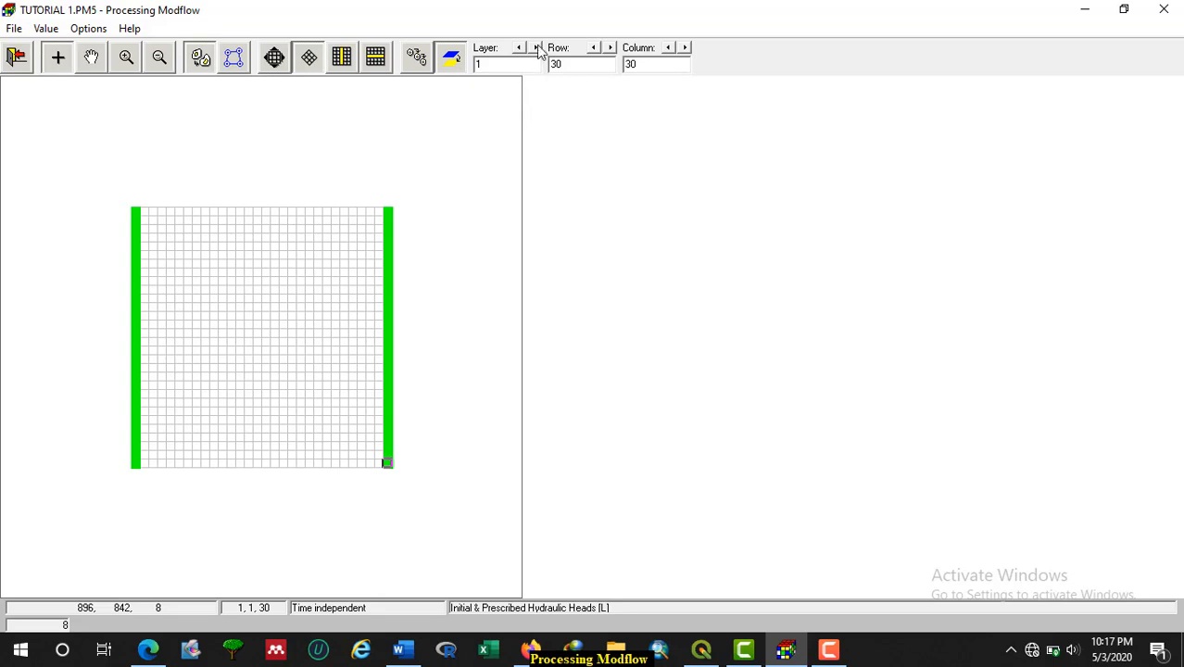
pyautogui.click(536, 48)
pyautogui.click(536, 48)
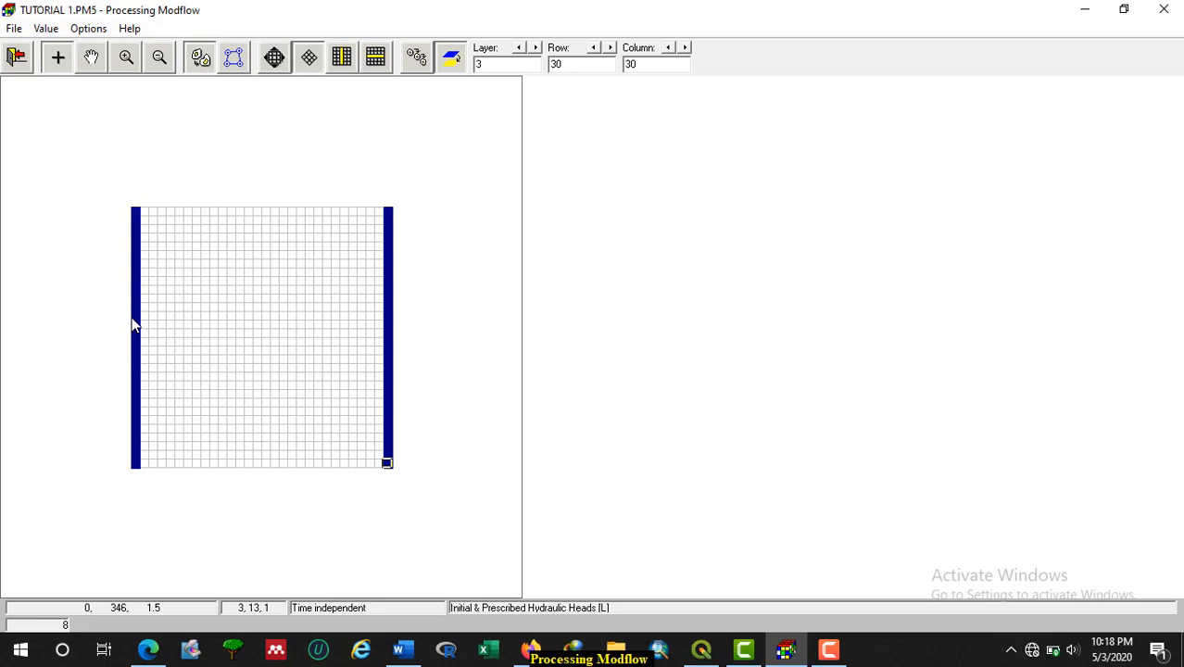
pyautogui.click(15, 57)
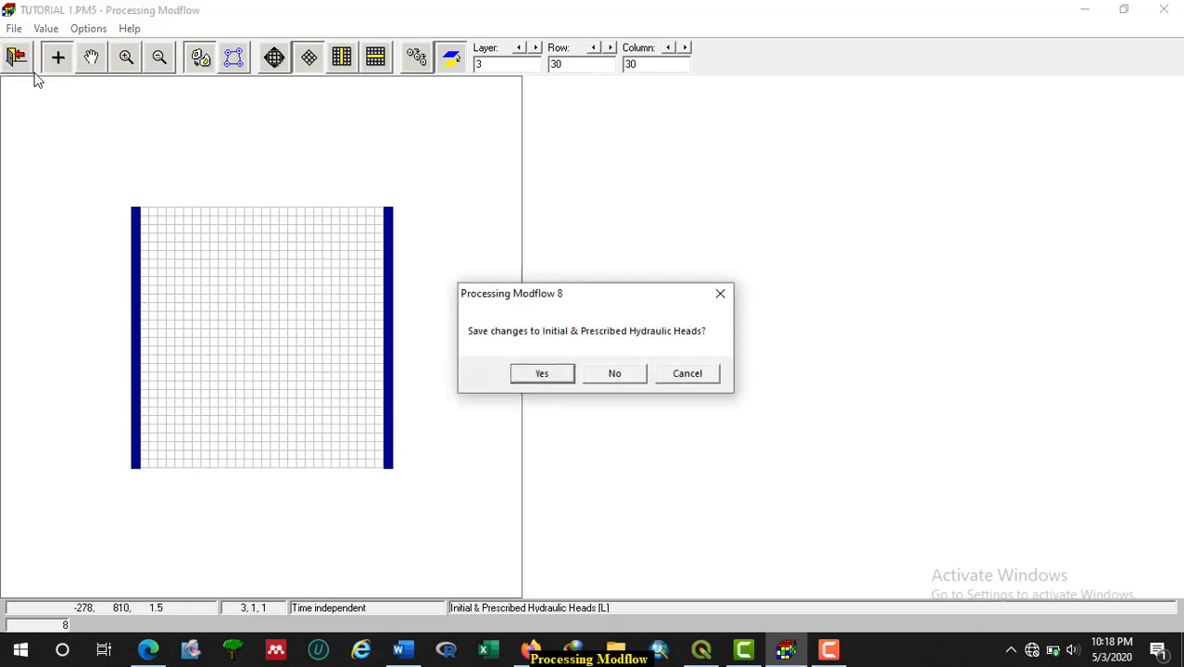
pyautogui.click(543, 373)
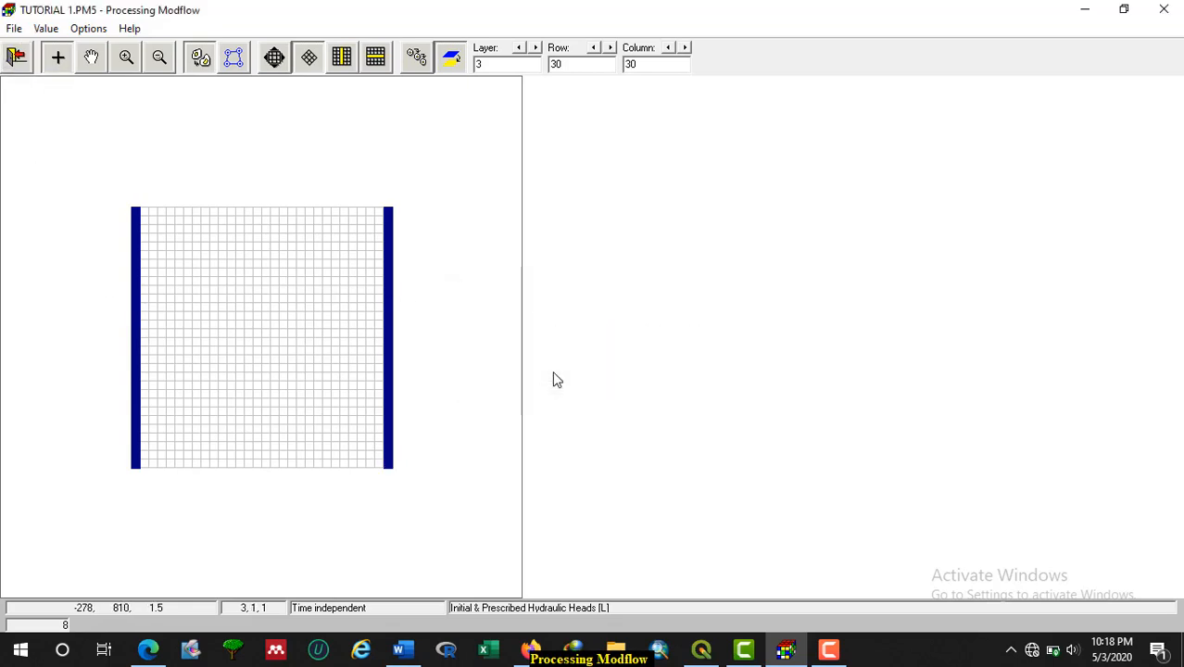
# Switch to the Word document and look up the horizontal hydraulic conductivities of the stratigraphic units in the problem formulation
pyautogui.click(90, 29)
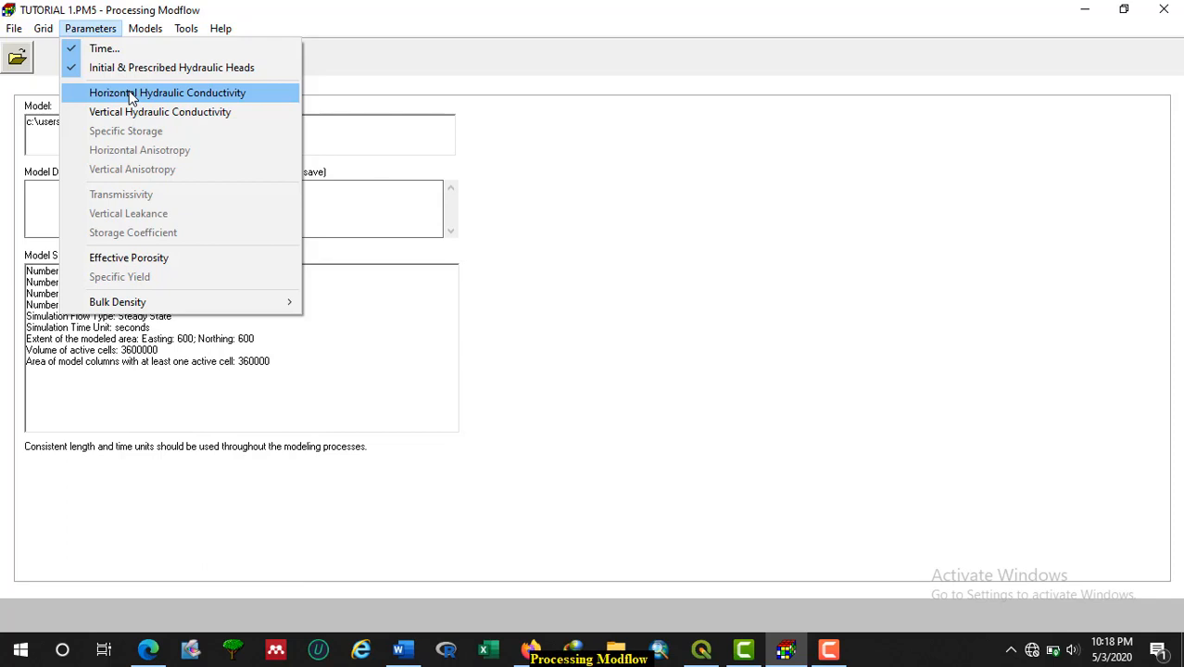
pyautogui.click(401, 650)
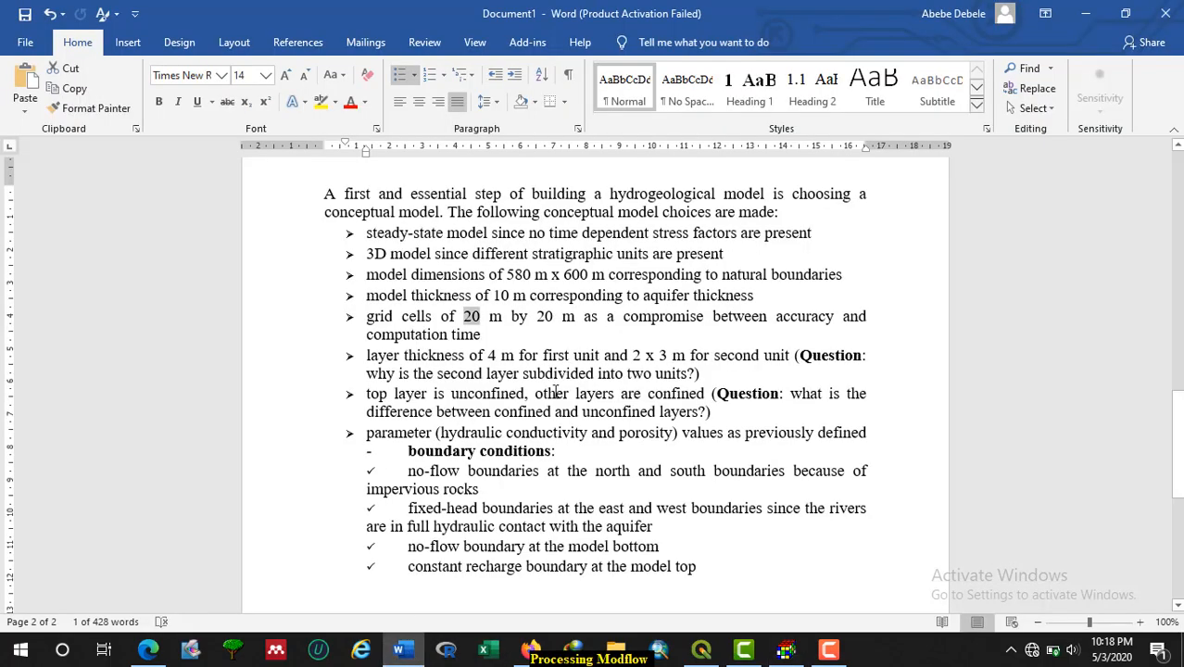
pyautogui.scroll(10, 576, 307)
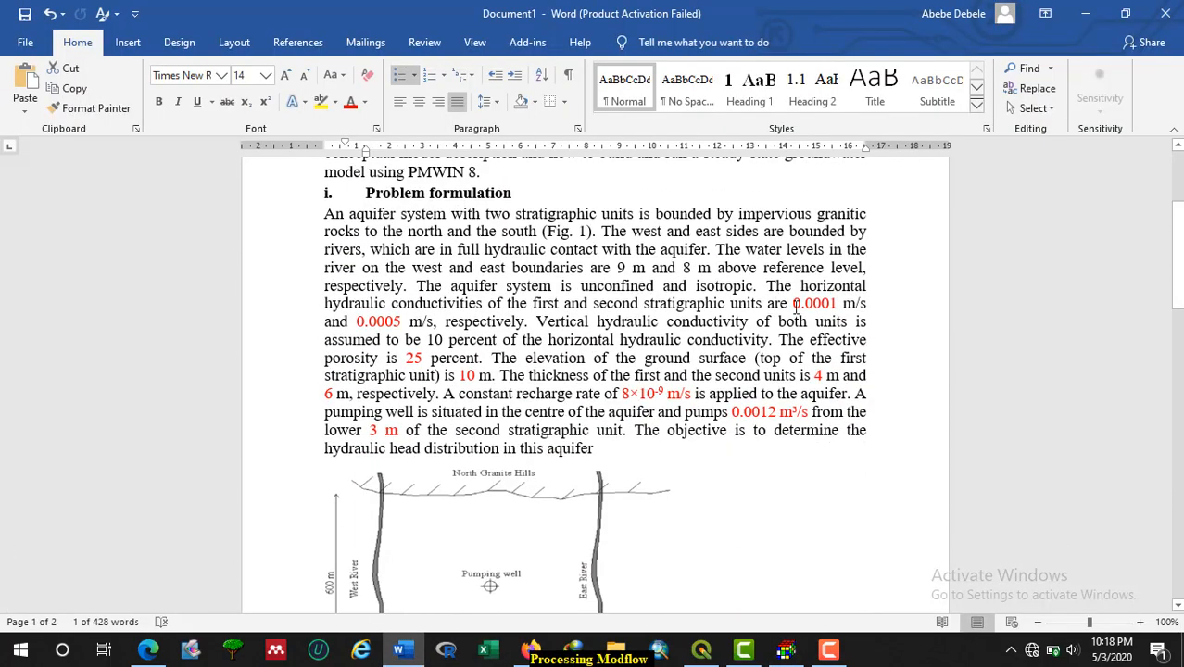
# Highlight the horizontal conductivities of both stratigraphic units in the problem formulation, and return to Processing Modflow
pyautogui.moveTo(794, 303); pyautogui.dragTo(841, 304)
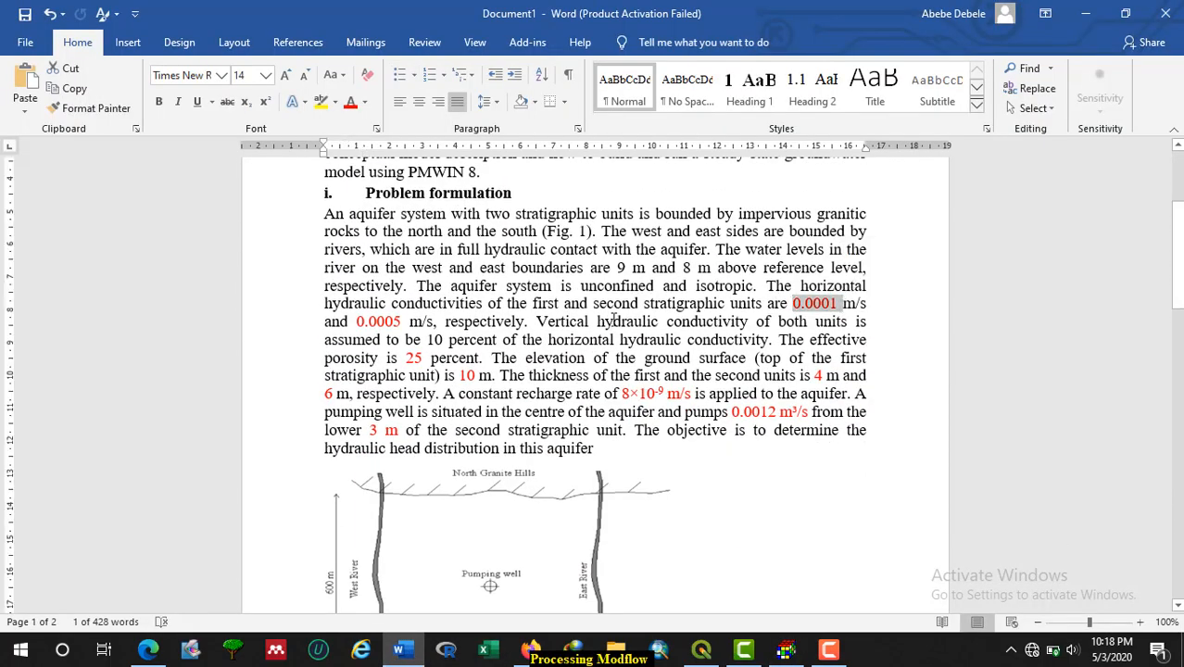
pyautogui.moveTo(357, 321); pyautogui.dragTo(402, 323)
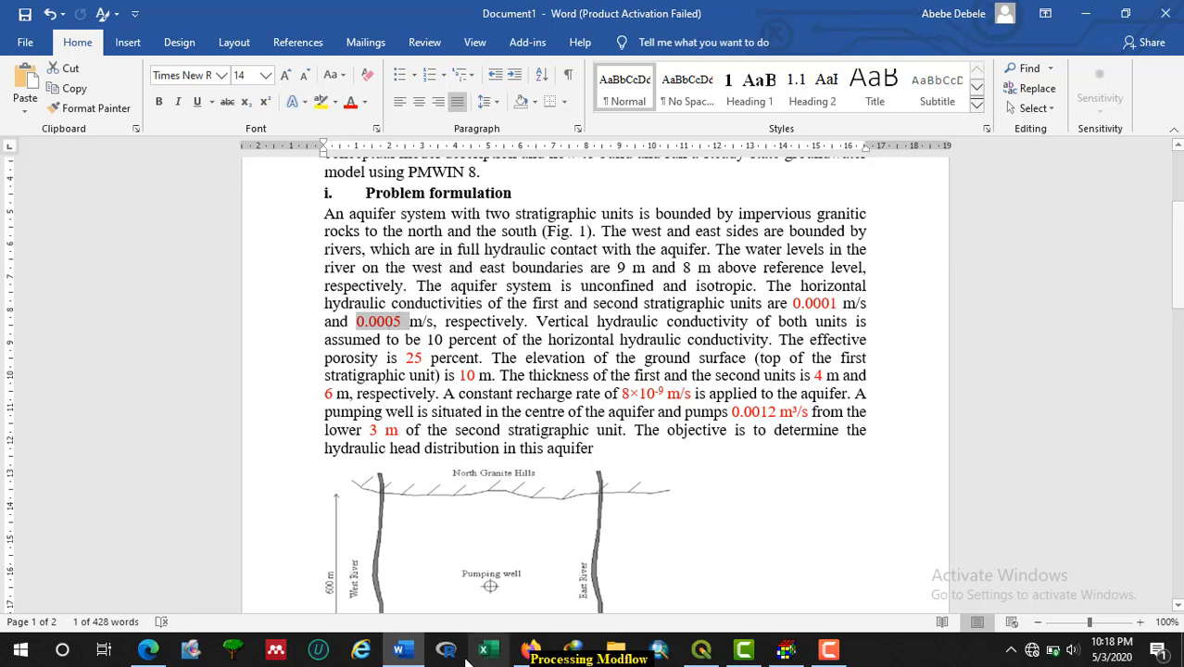
pyautogui.hotkey('alt', 'Tab')
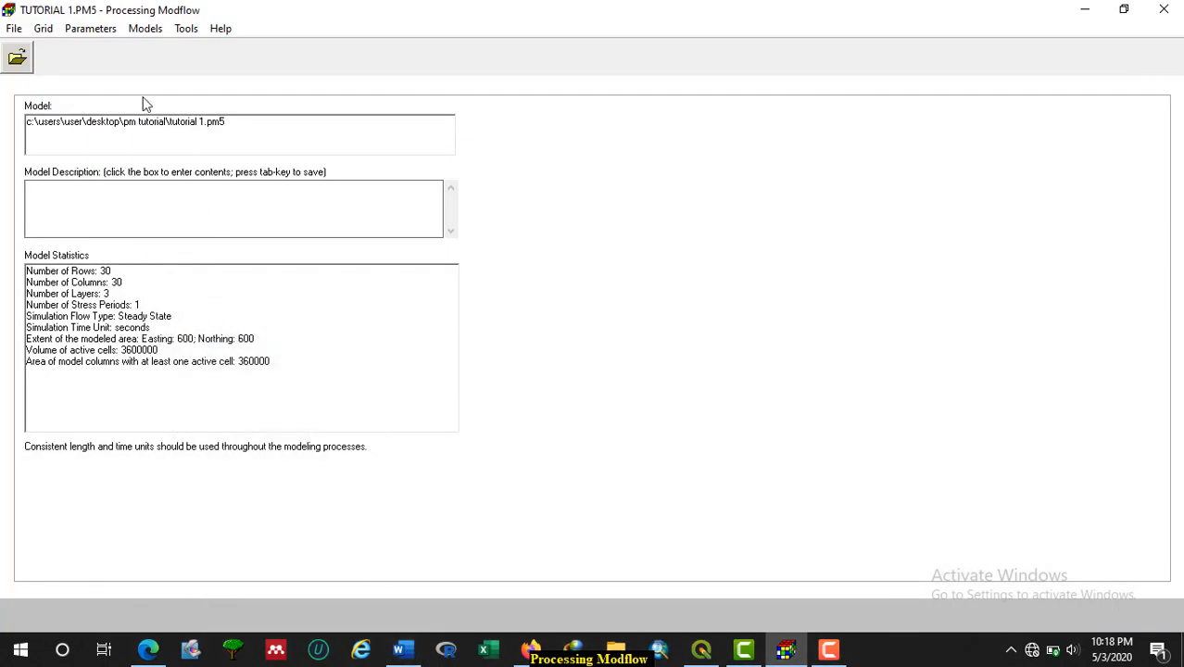
# Open the horizontal hydraulic conductivity data and reset the matrix of layer 1 to .0001, applied to the current layer
pyautogui.click(102, 29)
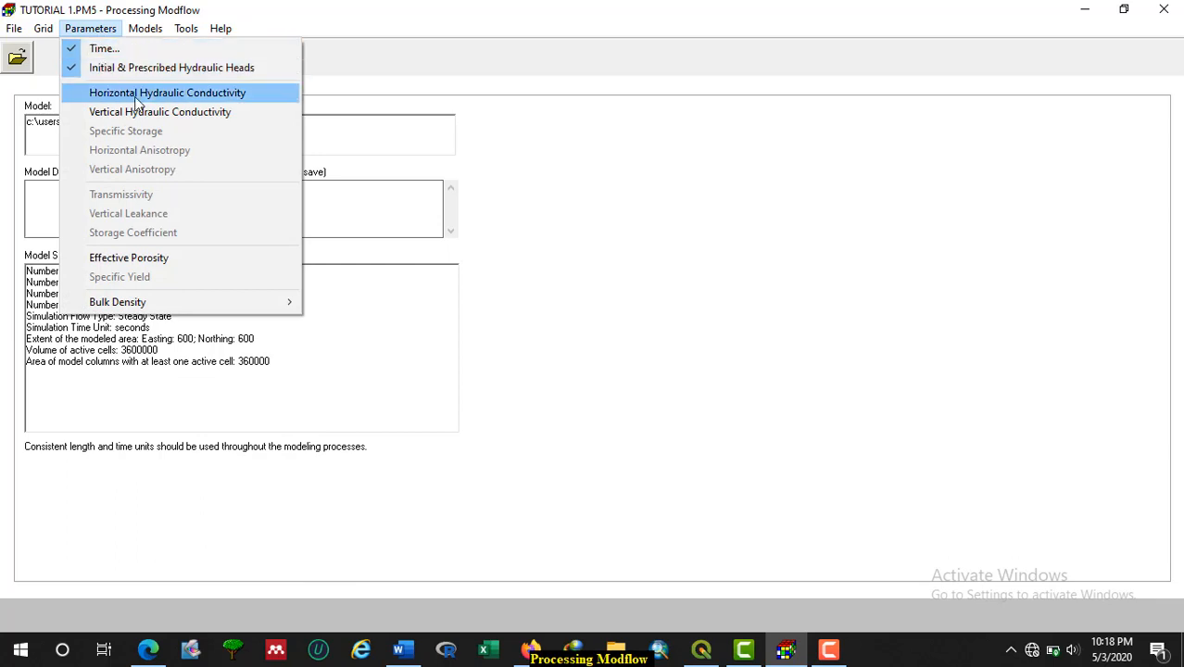
pyautogui.click(172, 98)
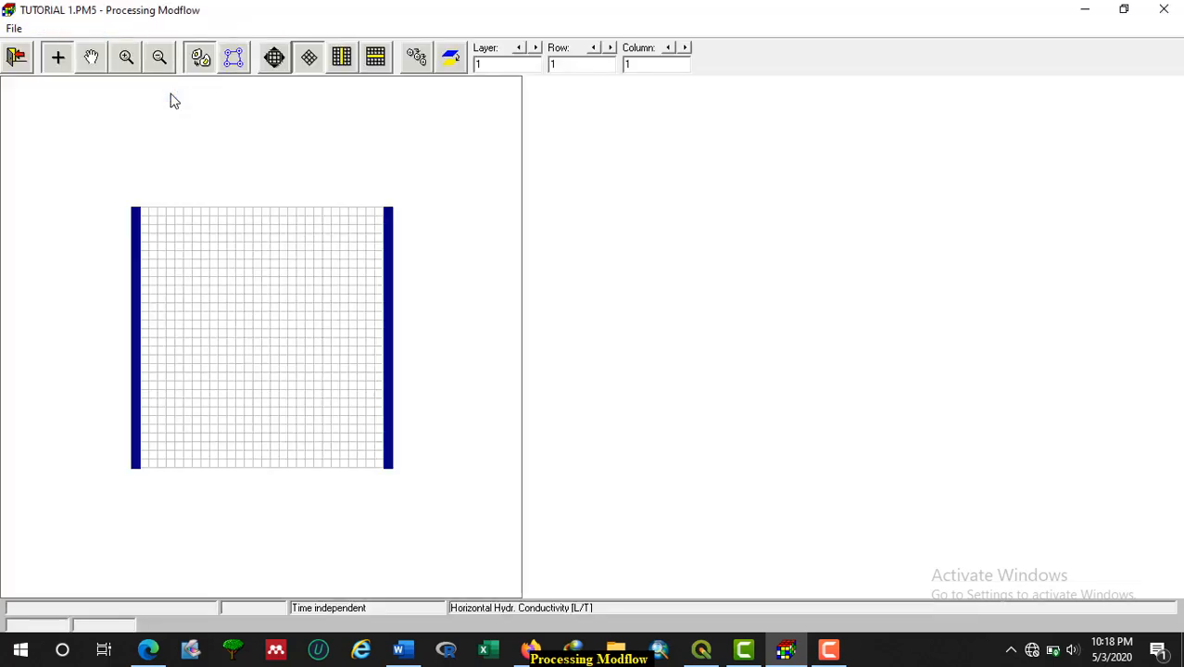
pyautogui.click(45, 28)
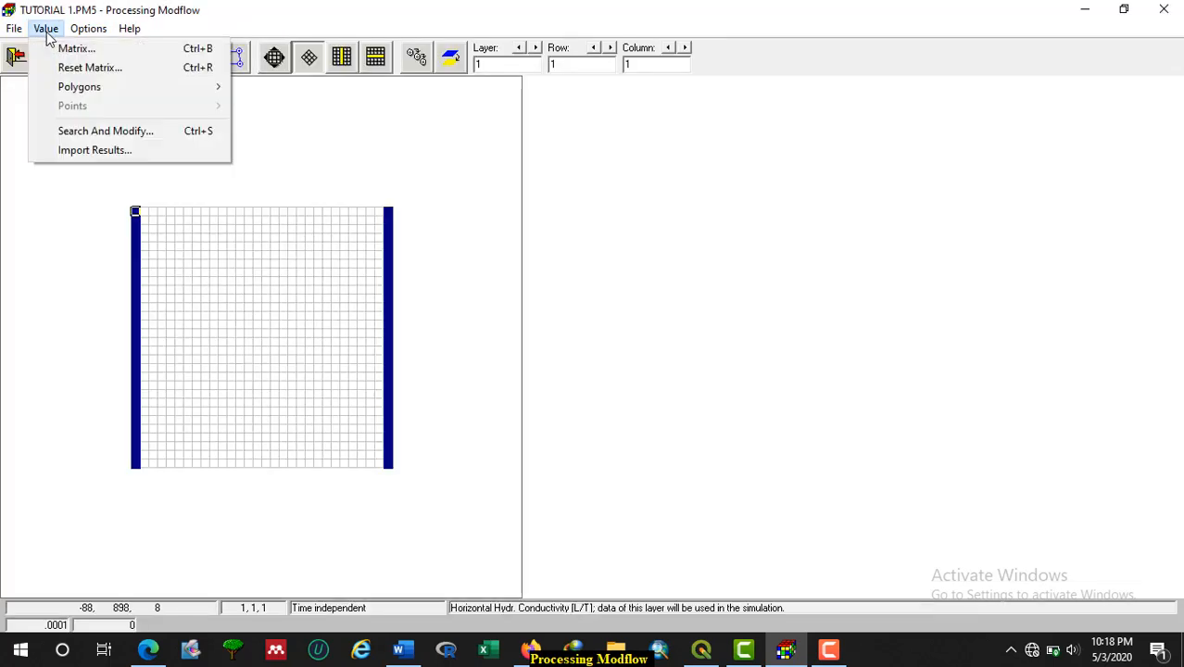
pyautogui.click(83, 71)
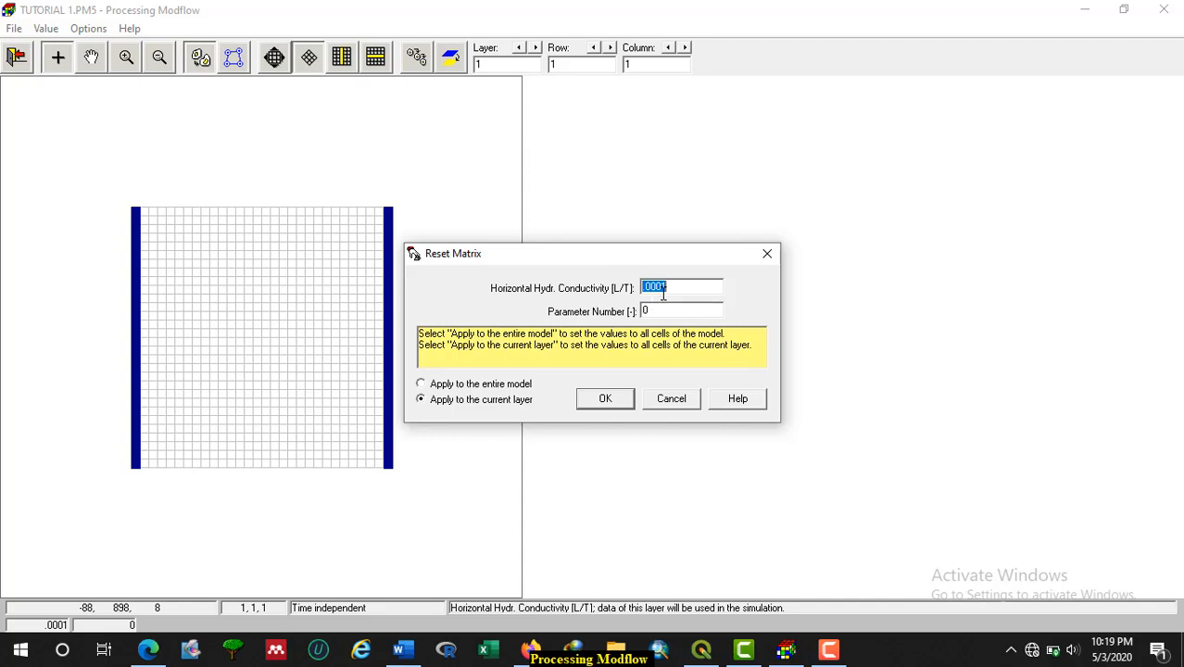
pyautogui.moveTo(666, 288); pyautogui.dragTo(646, 291)
pyautogui.click(400, 650)
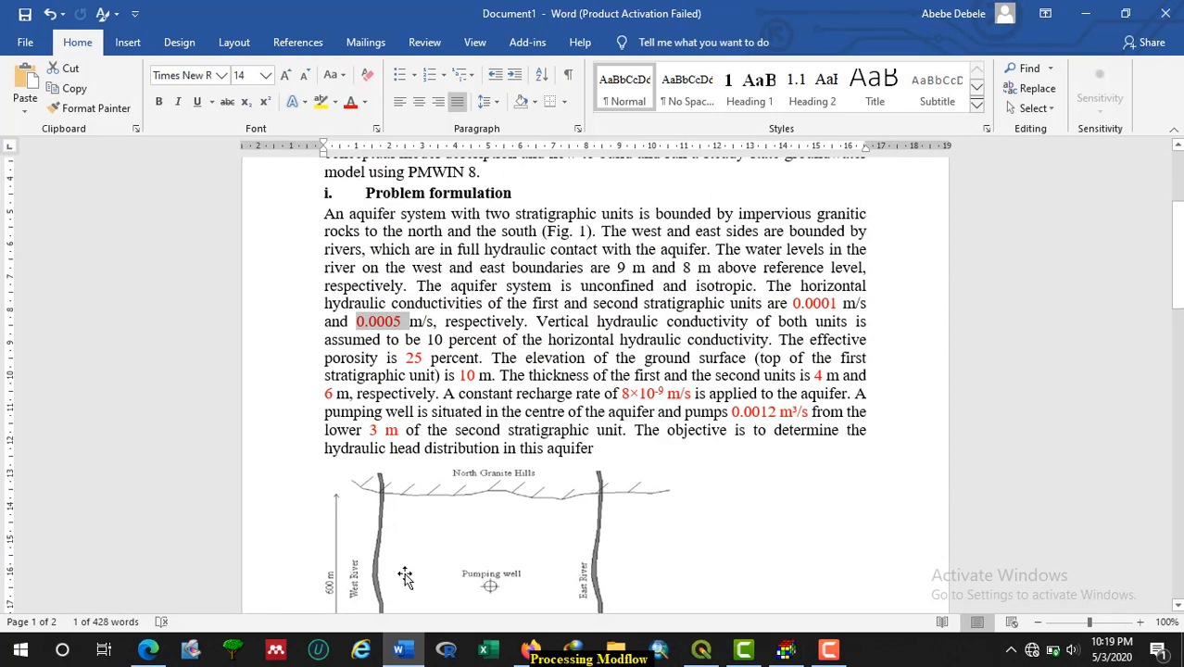
pyautogui.click(399, 650)
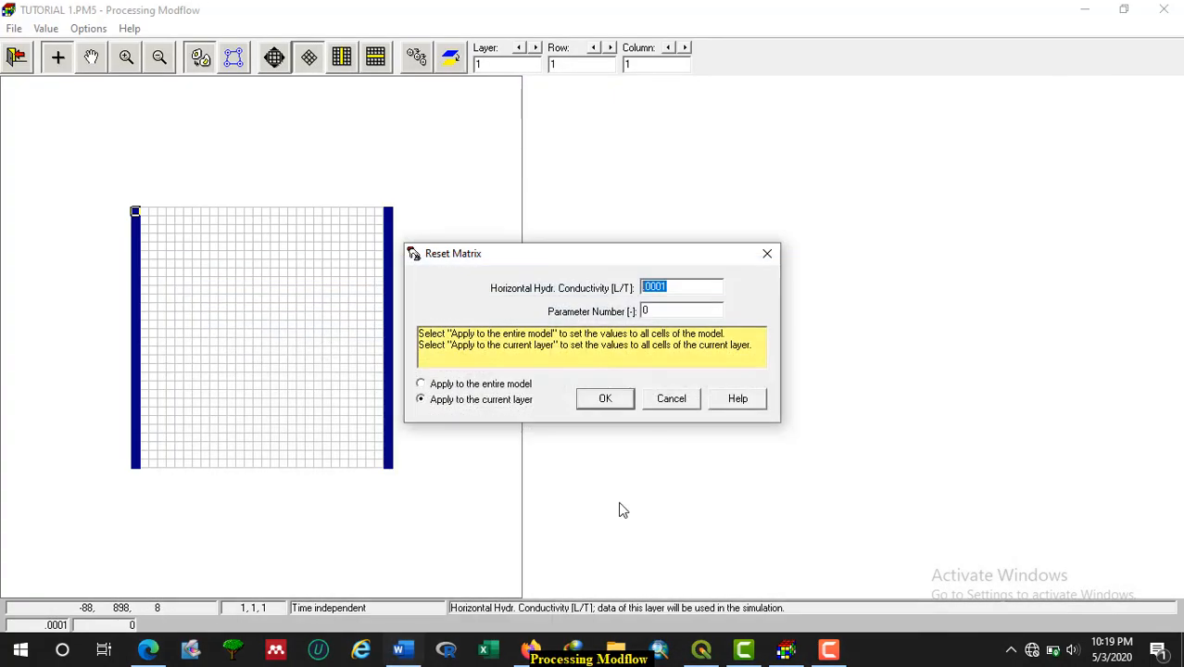
pyautogui.click(606, 400)
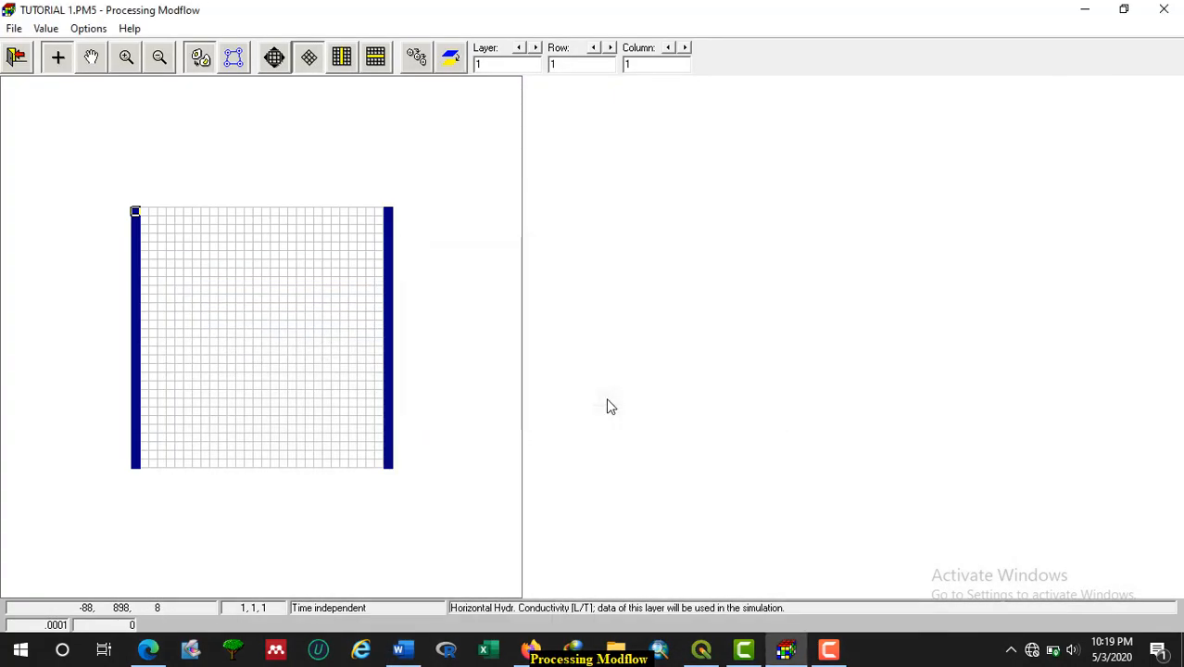
# Reset the horizontal hydraulic conductivity of layer 2 to the second stratigraphic unit's value, 0.0005, for the current layer
pyautogui.click(534, 48)
pyautogui.click(45, 29)
pyautogui.click(72, 66)
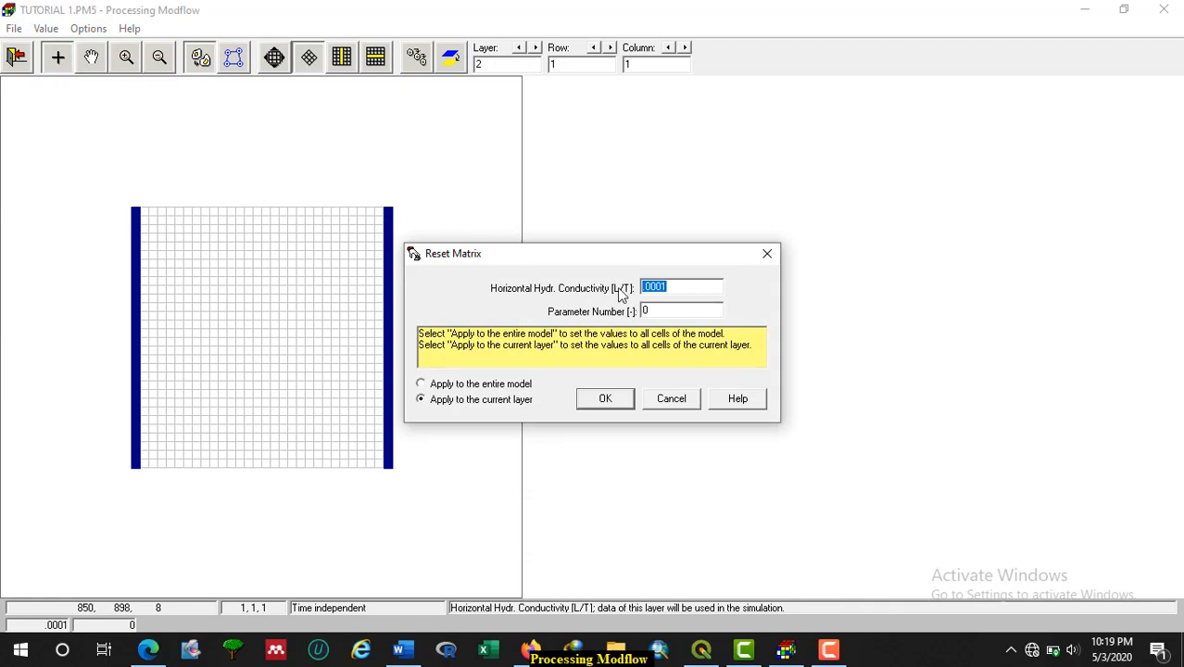
pyautogui.click(672, 287)
pyautogui.click(607, 399)
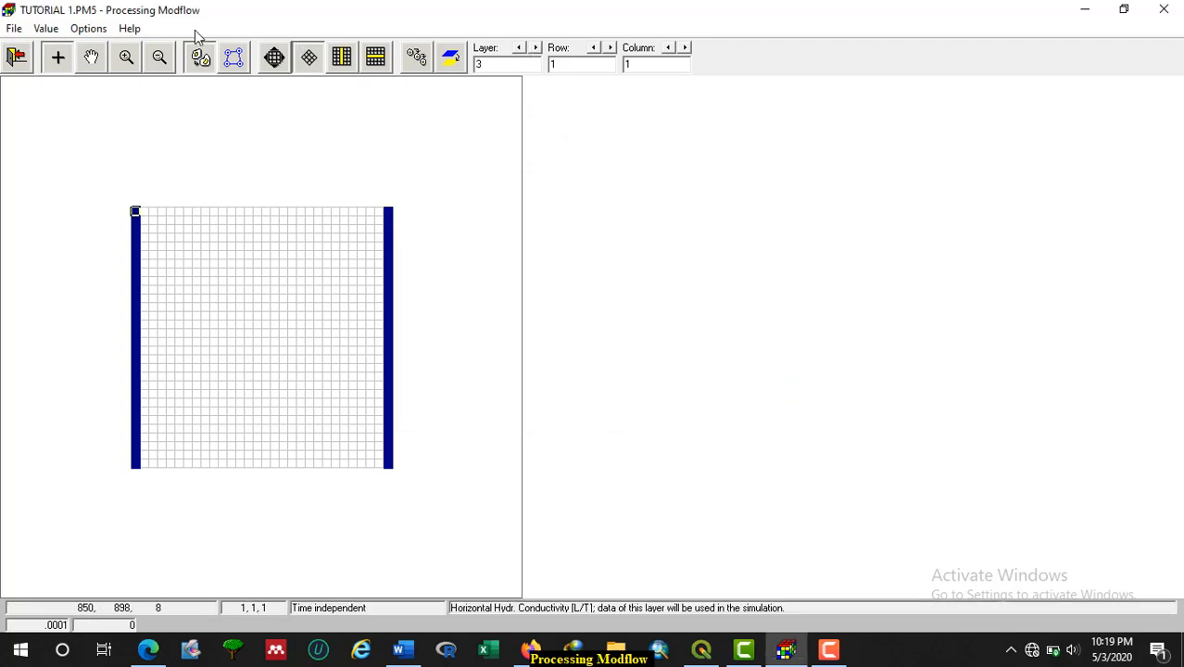
# Reset the horizontal hydraulic conductivity of layer 3 to .0005, then leave the editor and save the changes
pyautogui.click(46, 28)
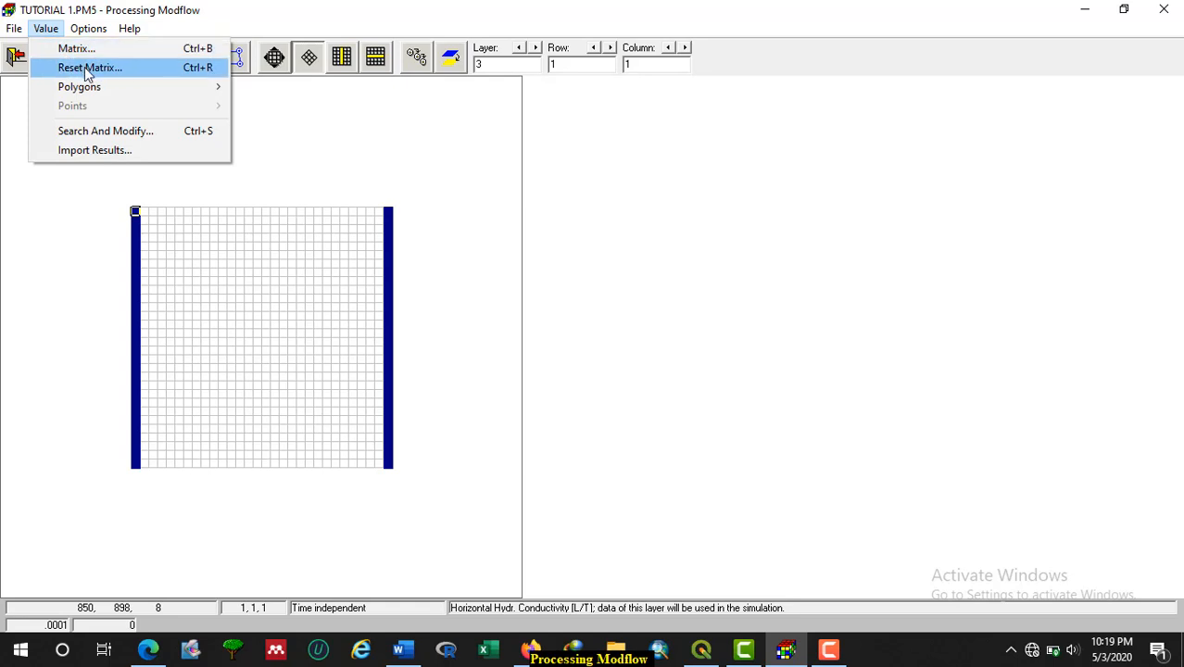
pyautogui.click(74, 68)
pyautogui.click(671, 287)
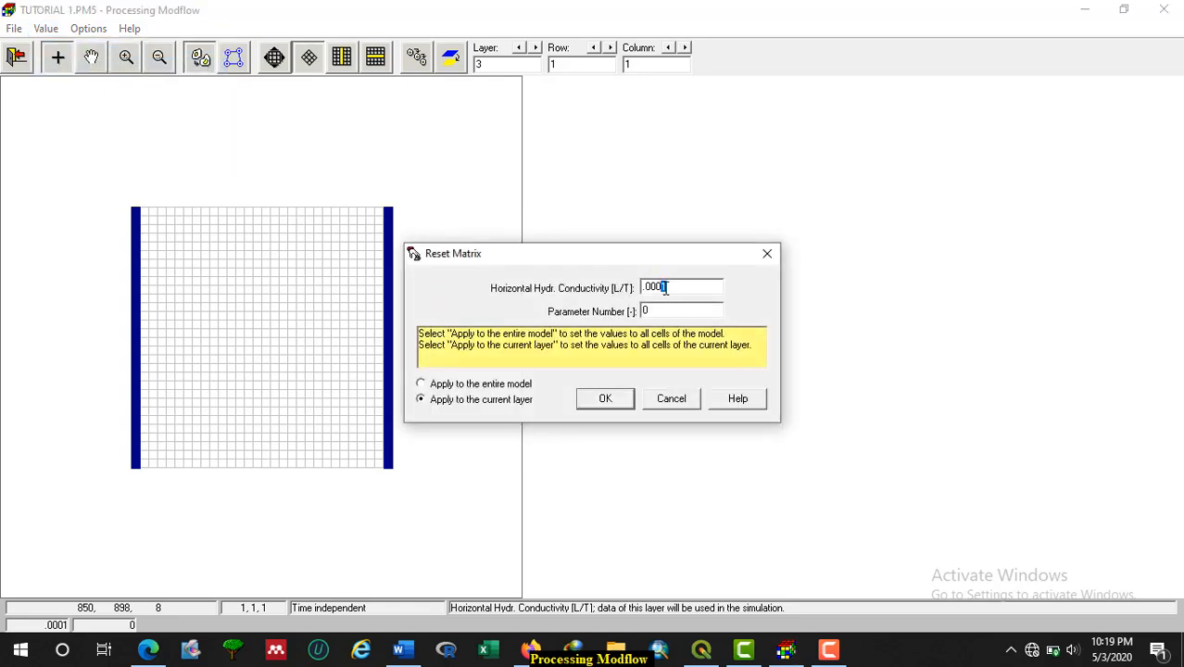
pyautogui.click(604, 400)
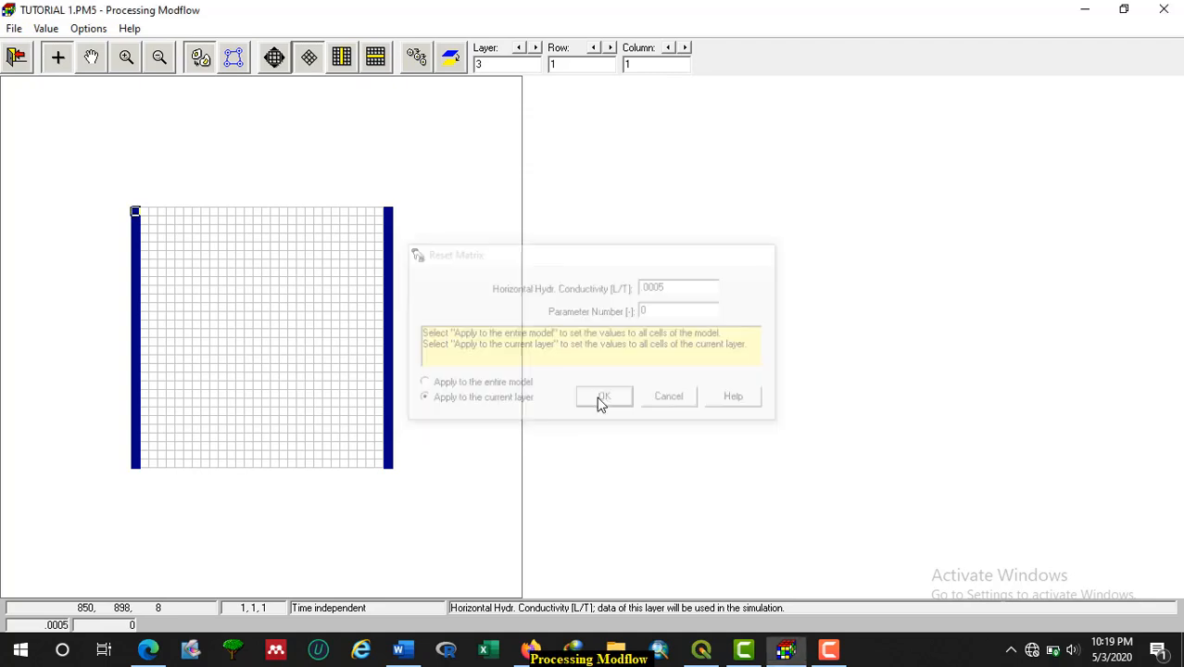
pyautogui.click(16, 59)
pyautogui.click(529, 374)
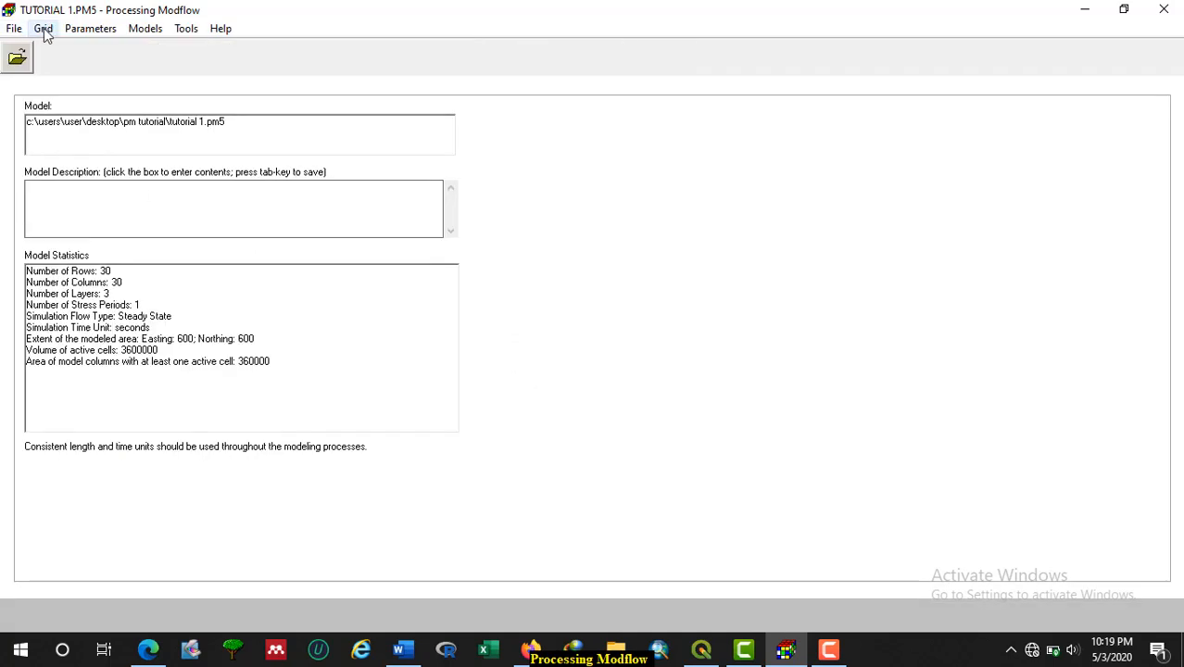
# Open the vertical hydraulic conductivity data and reset the matrix of layer 1 to .00001, applied to the current layer
pyautogui.click(90, 29)
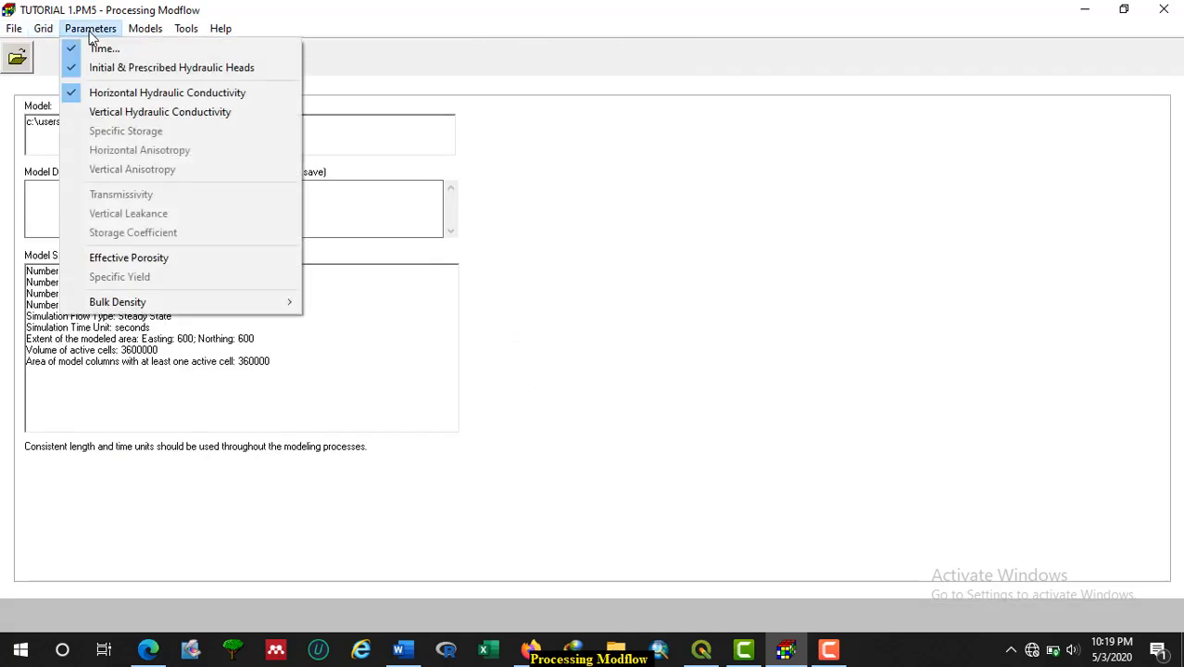
pyautogui.click(170, 112)
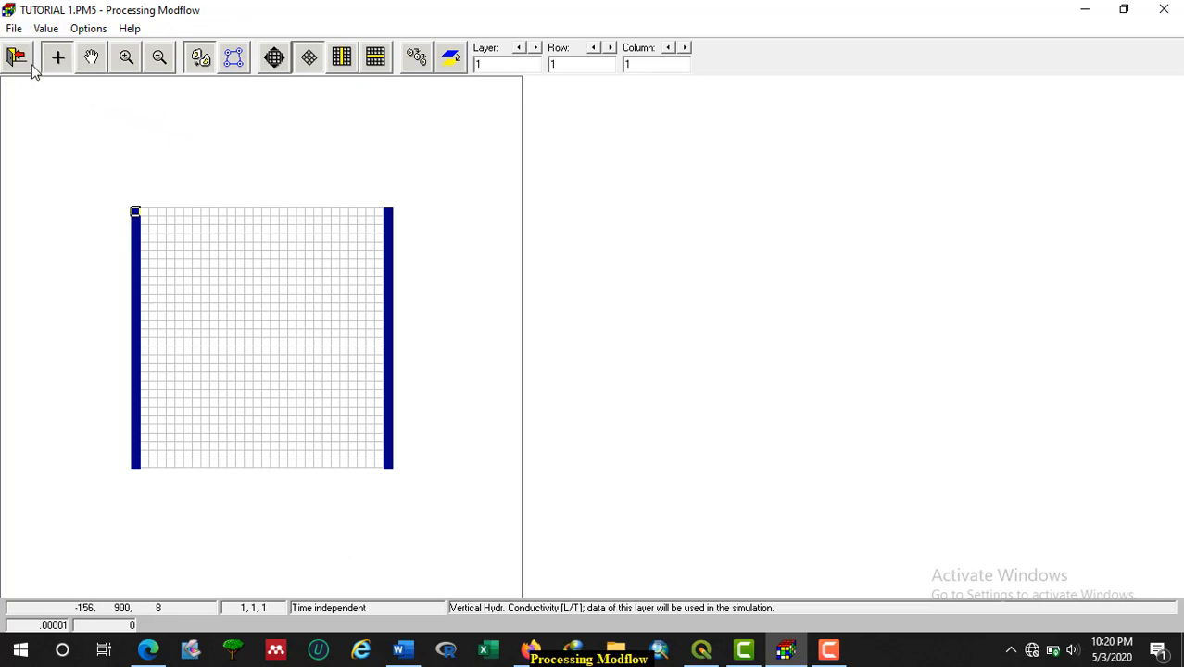
pyautogui.click(46, 29)
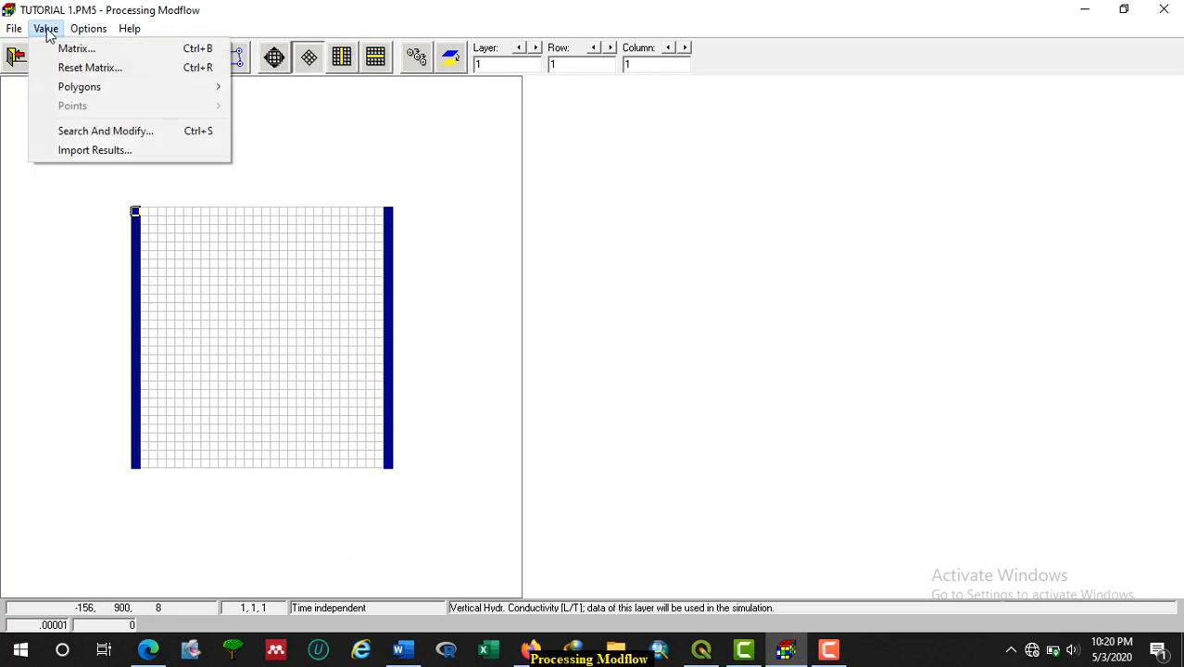
pyautogui.click(85, 67)
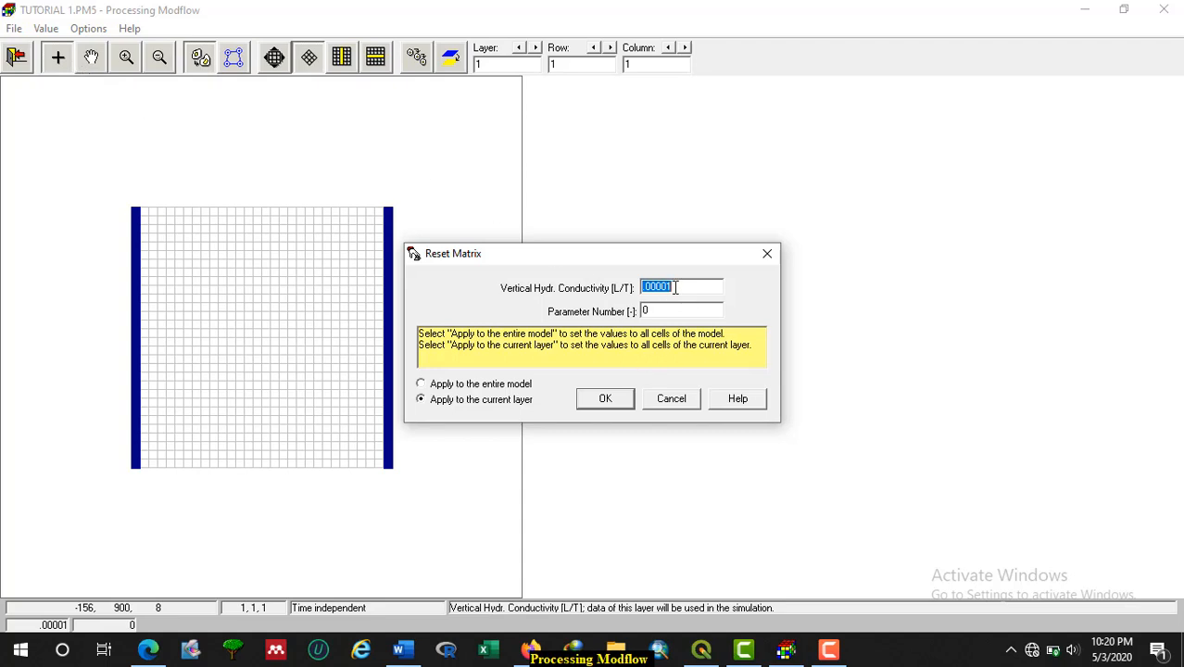
pyautogui.click(610, 404)
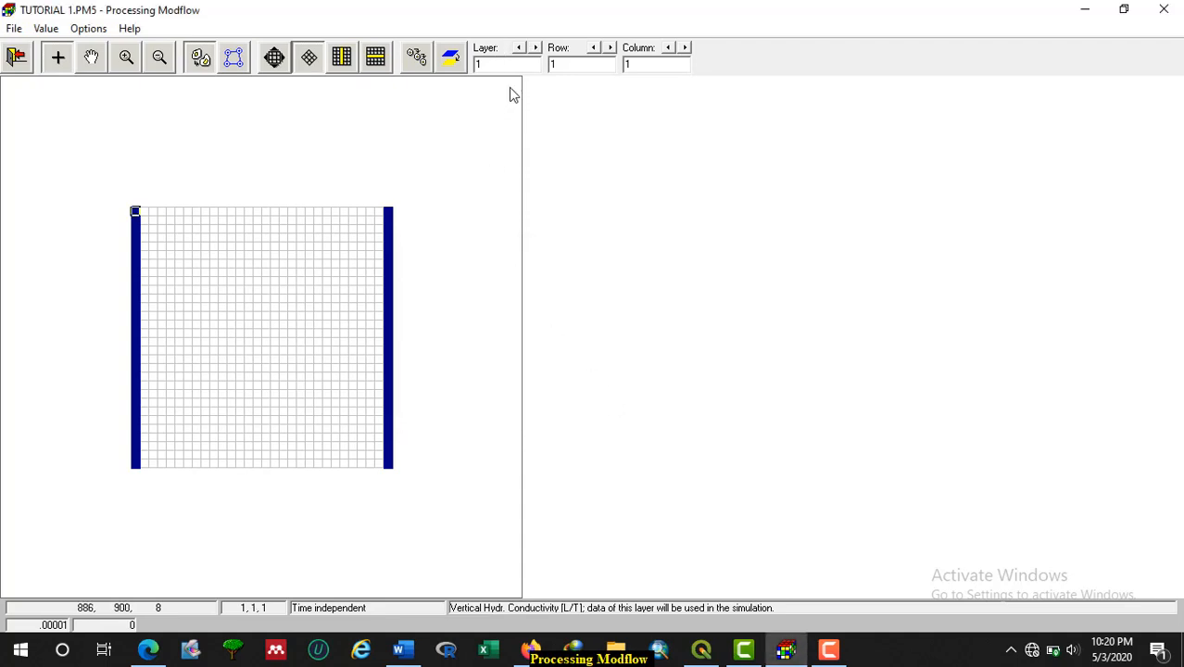
# Reset the vertical hydraulic conductivity of layer 2 to .00005, applied to the current layer
pyautogui.click(537, 47)
pyautogui.click(46, 31)
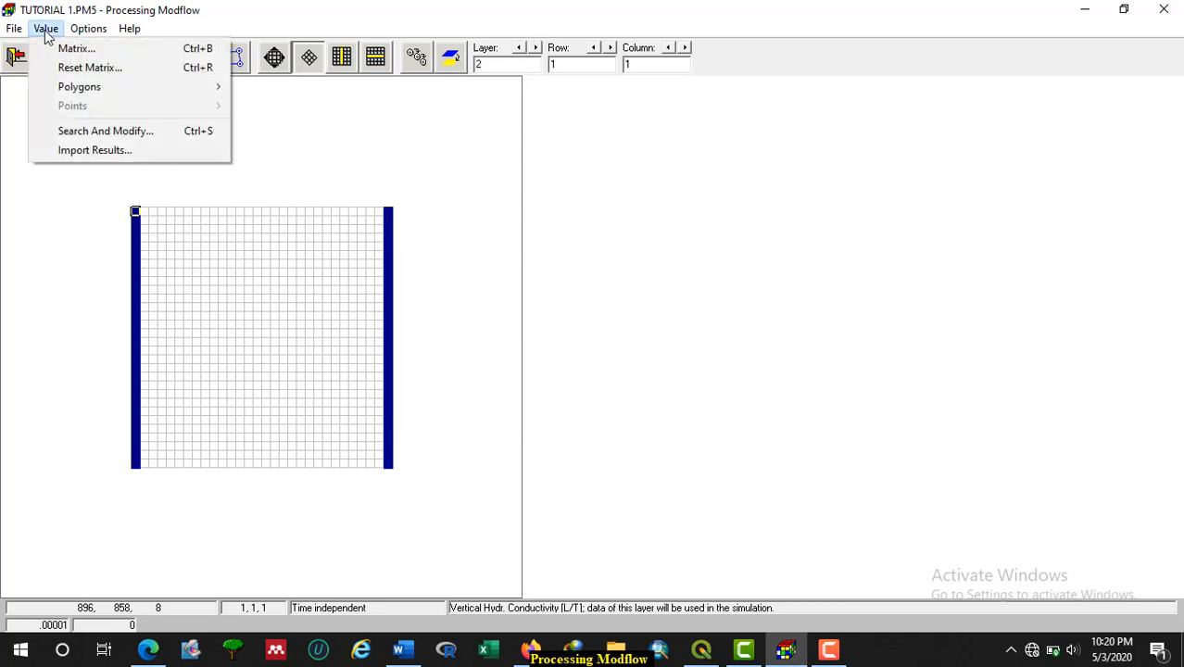
pyautogui.click(76, 68)
pyautogui.click(676, 288)
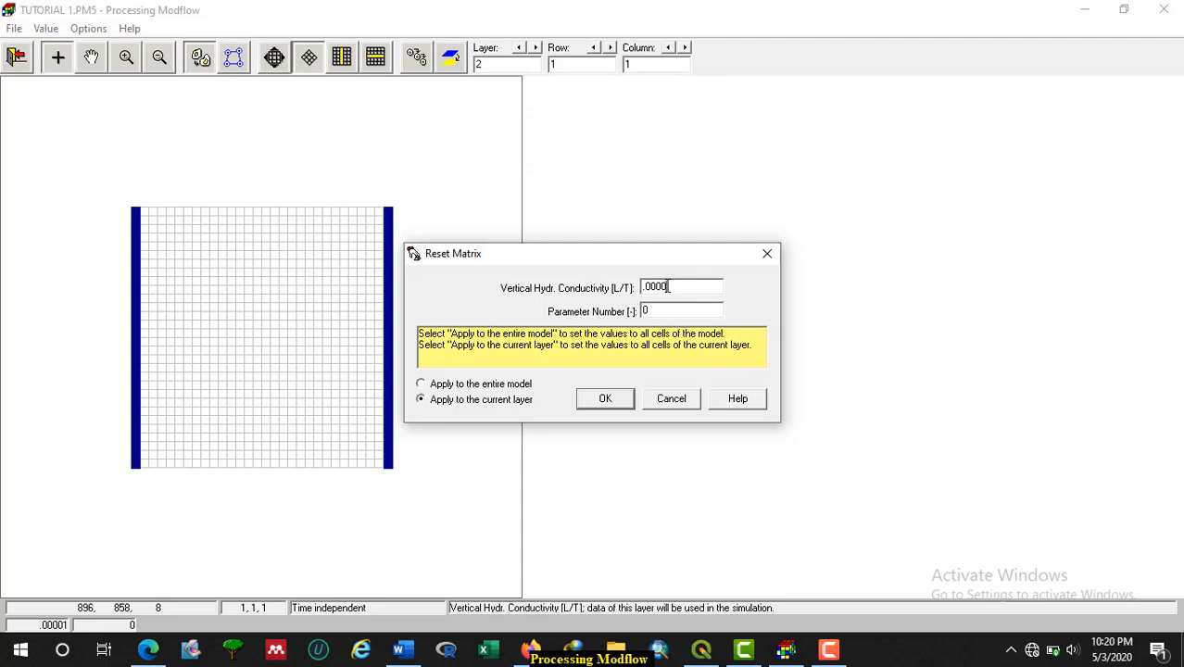
pyautogui.click(605, 399)
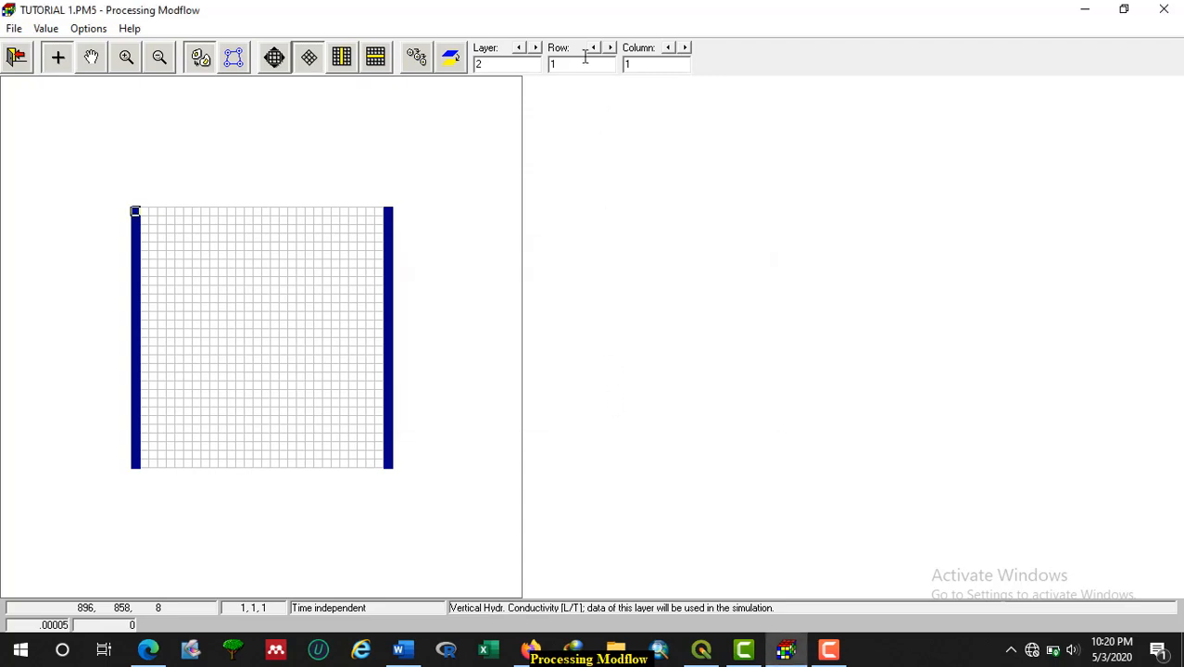
# Reset the vertical hydraulic conductivity of layer 3 to .00005, then leave the editor and save the changes
pyautogui.click(536, 48)
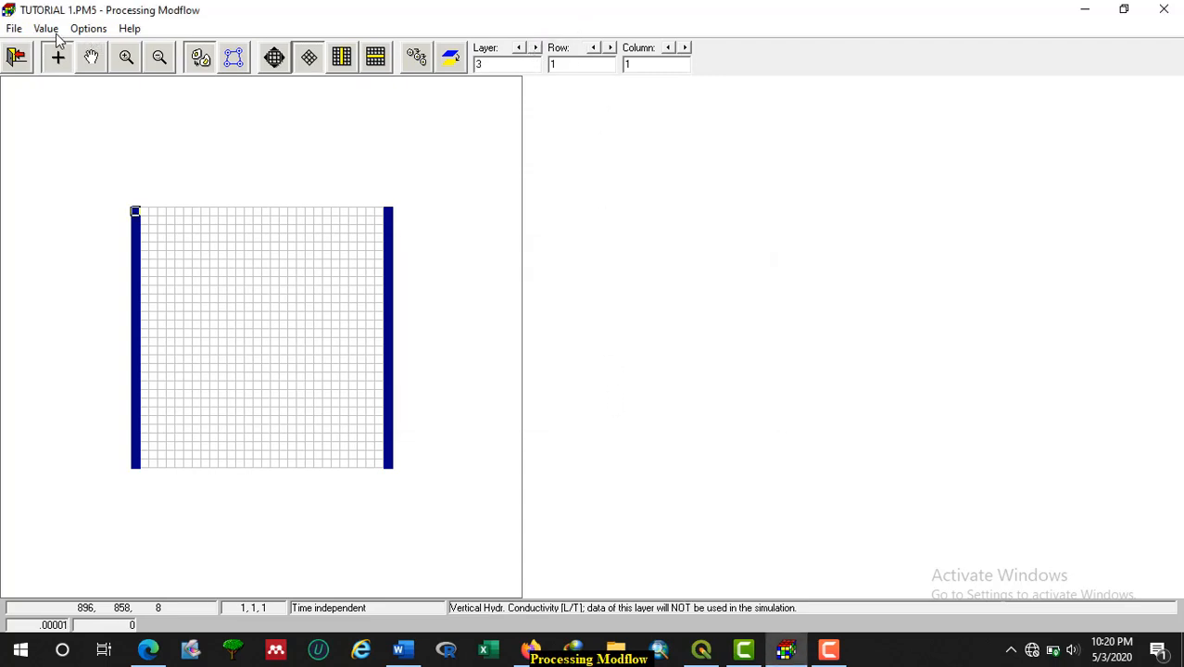
pyautogui.click(45, 28)
pyautogui.click(87, 68)
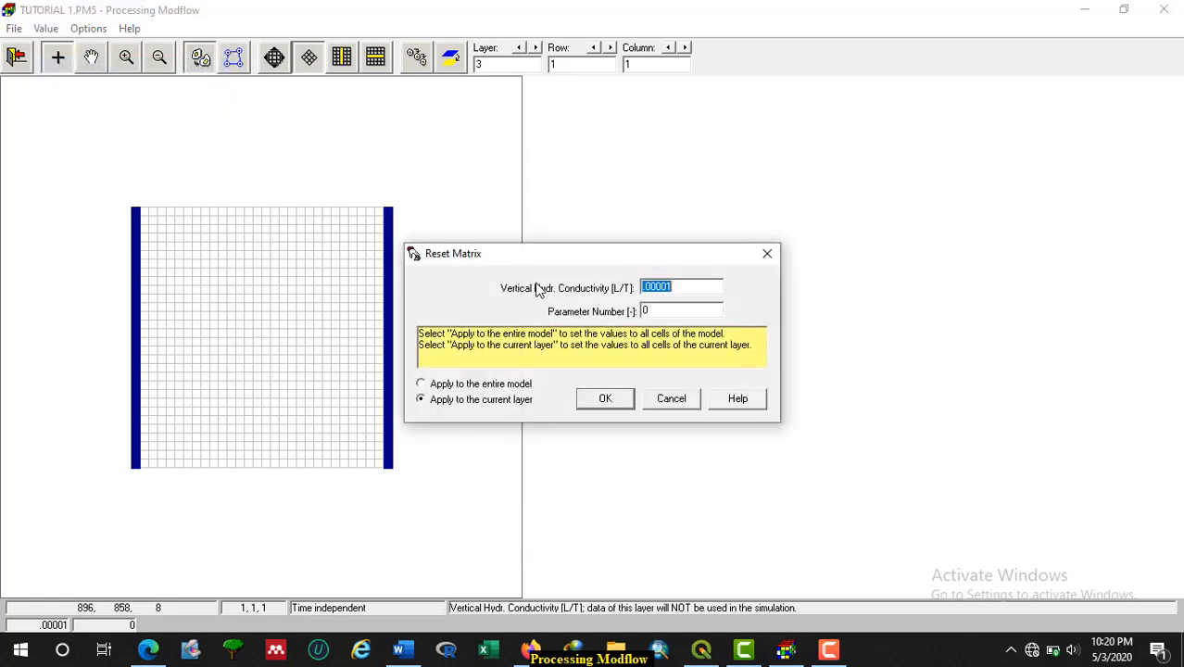
pyautogui.click(675, 287)
pyautogui.click(605, 399)
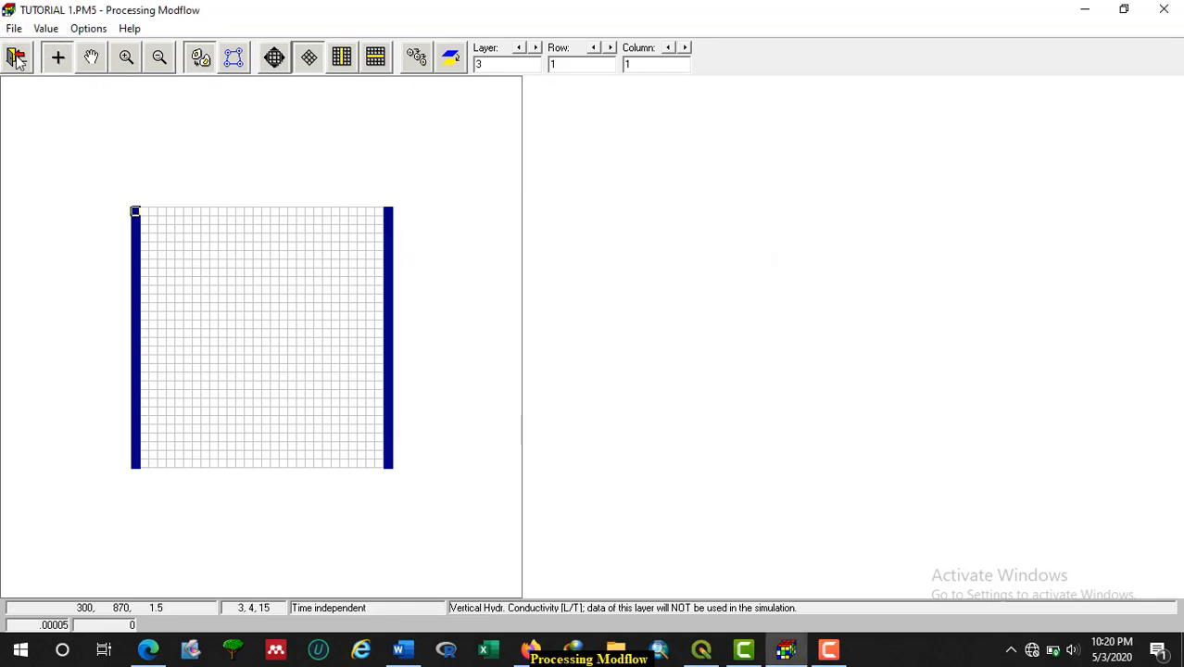
pyautogui.click(17, 59)
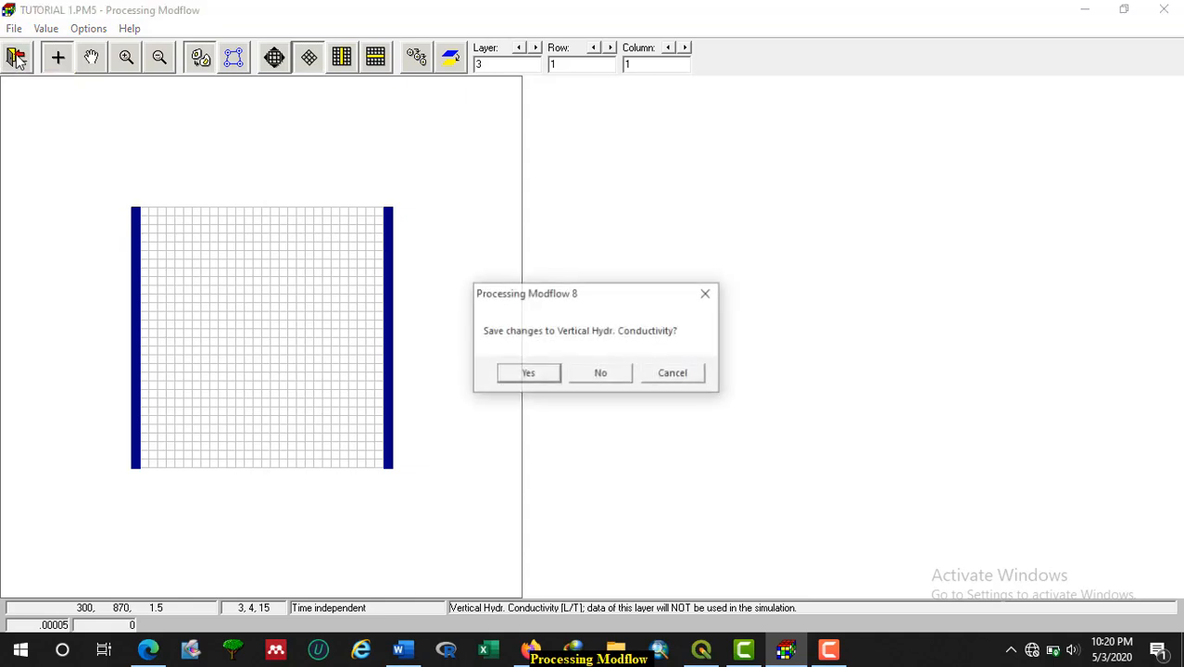
pyautogui.click(528, 373)
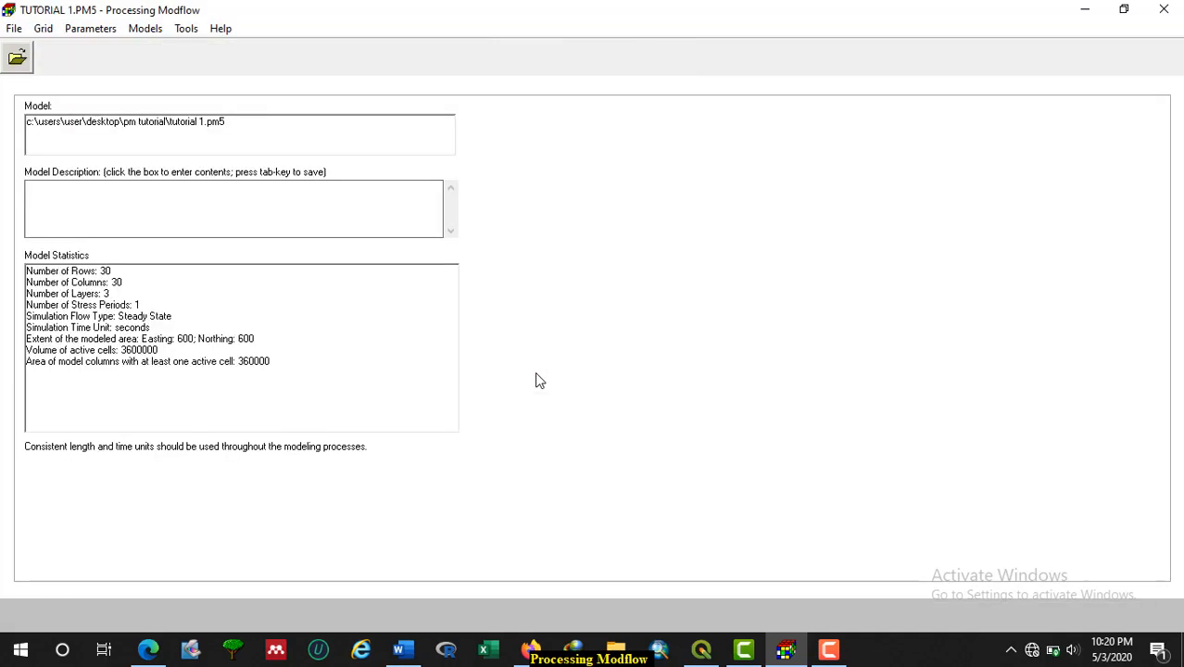
# Open the effective porosity data, check the porosity in the Word problem description, and reset layer 1 to .25, applied to the current layer
pyautogui.click(90, 29)
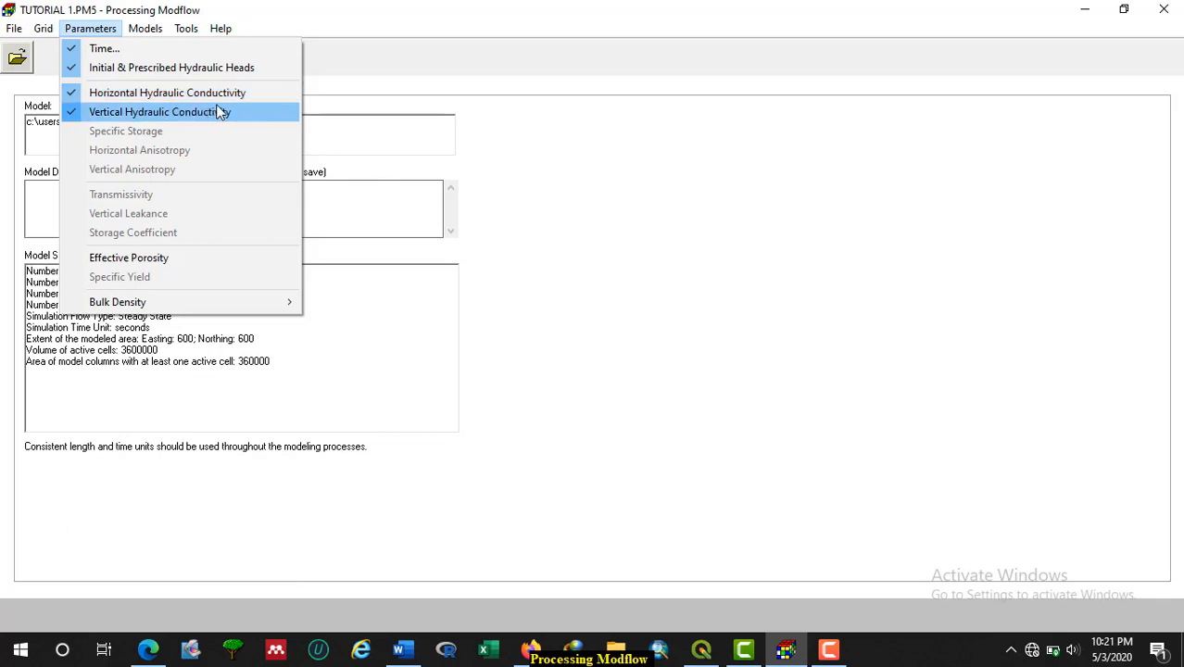
pyautogui.click(163, 261)
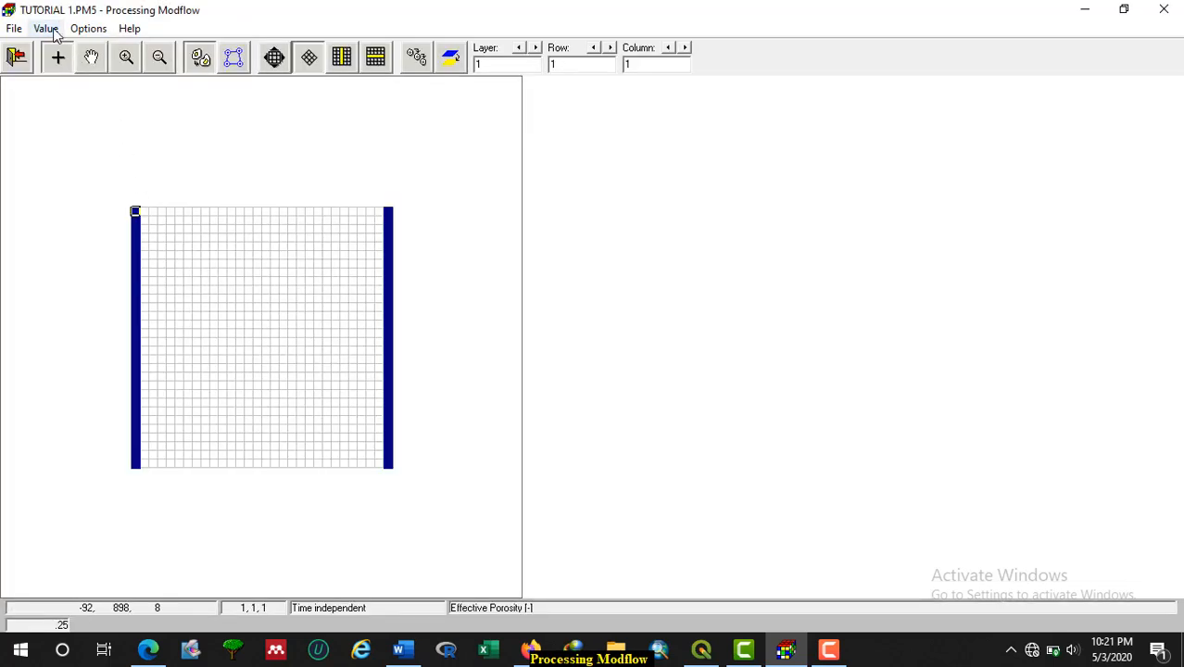
pyautogui.click(47, 29)
pyautogui.click(89, 68)
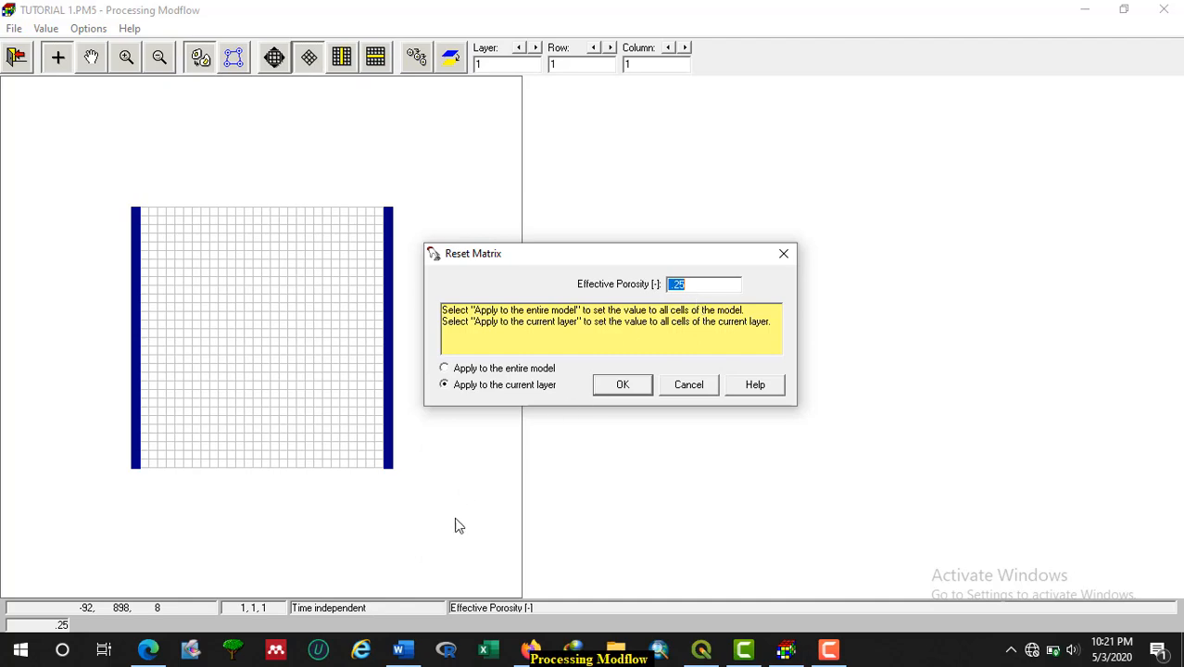
pyautogui.click(403, 651)
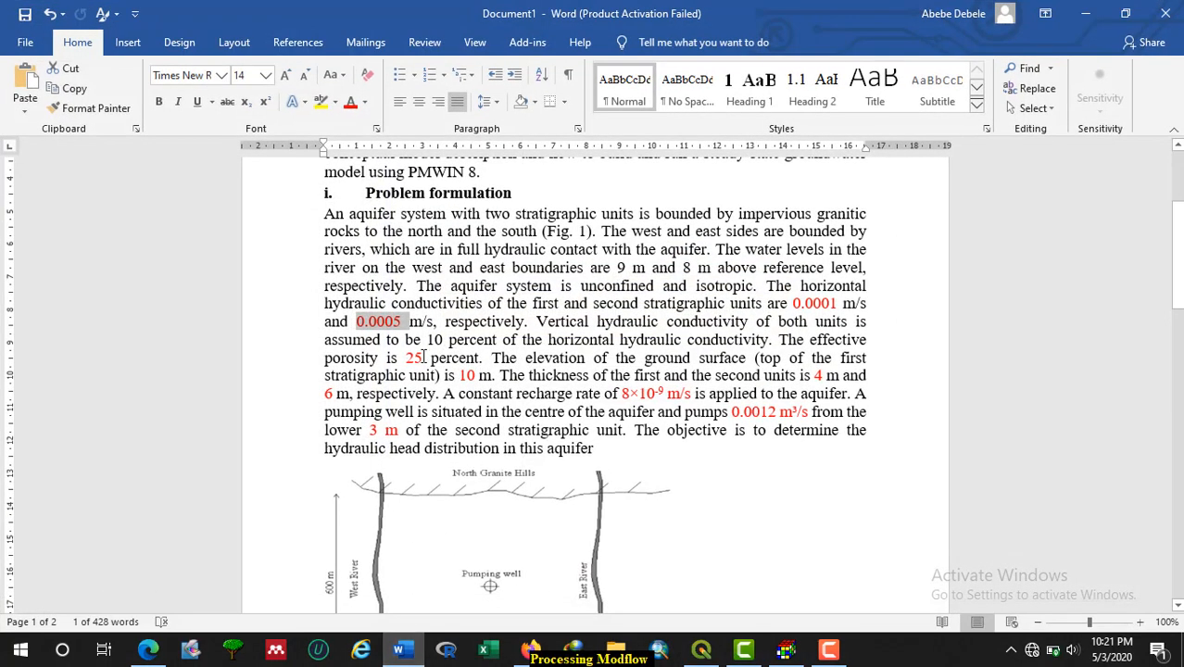
pyautogui.moveTo(425, 357); pyautogui.dragTo(408, 358)
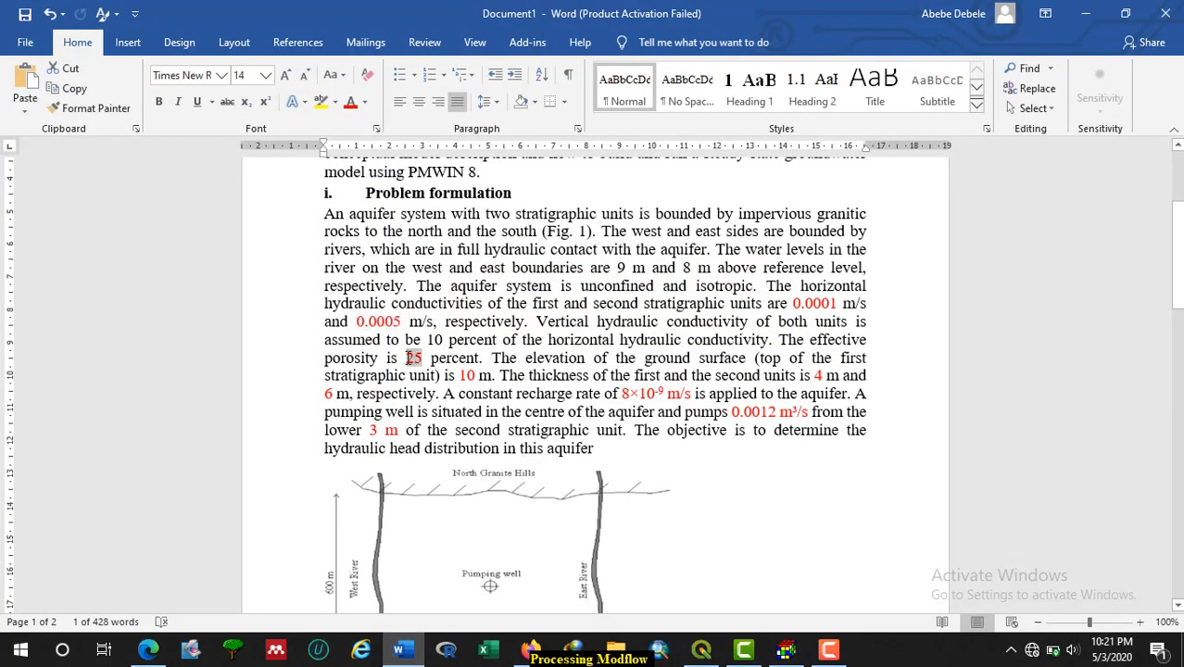
pyautogui.click(401, 652)
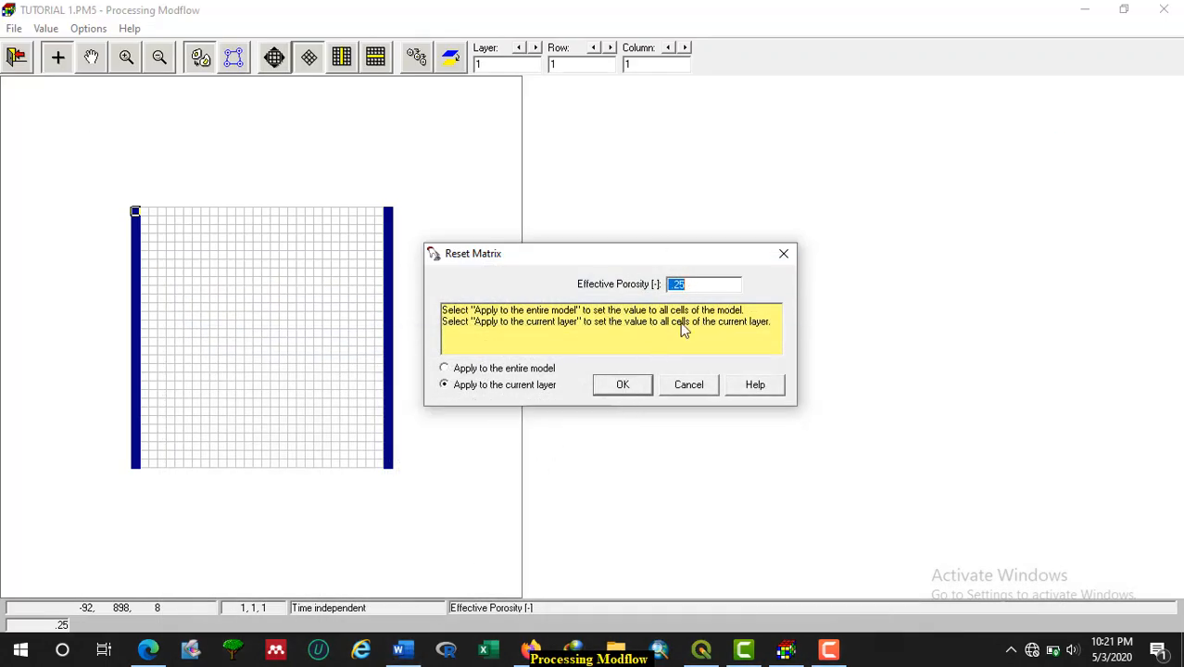
pyautogui.click(623, 386)
# Check the effective porosity of cells in layers 2 and 3, then leave the editor and save the changes
pyautogui.click(536, 48)
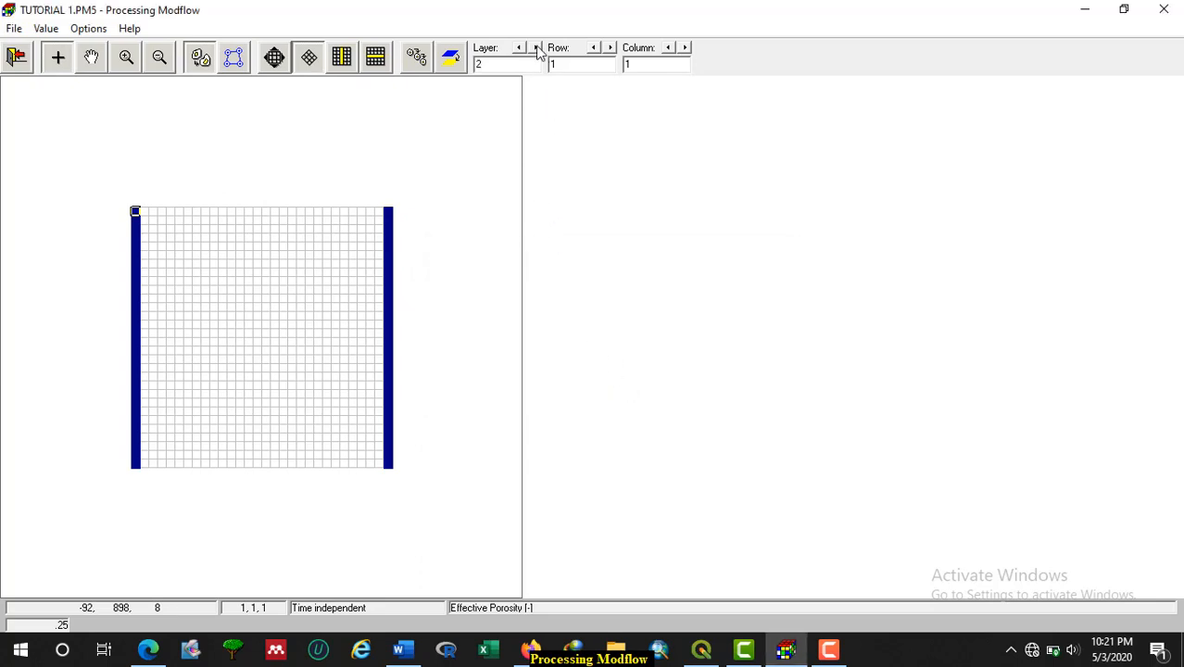
pyautogui.click(214, 353)
pyautogui.click(535, 48)
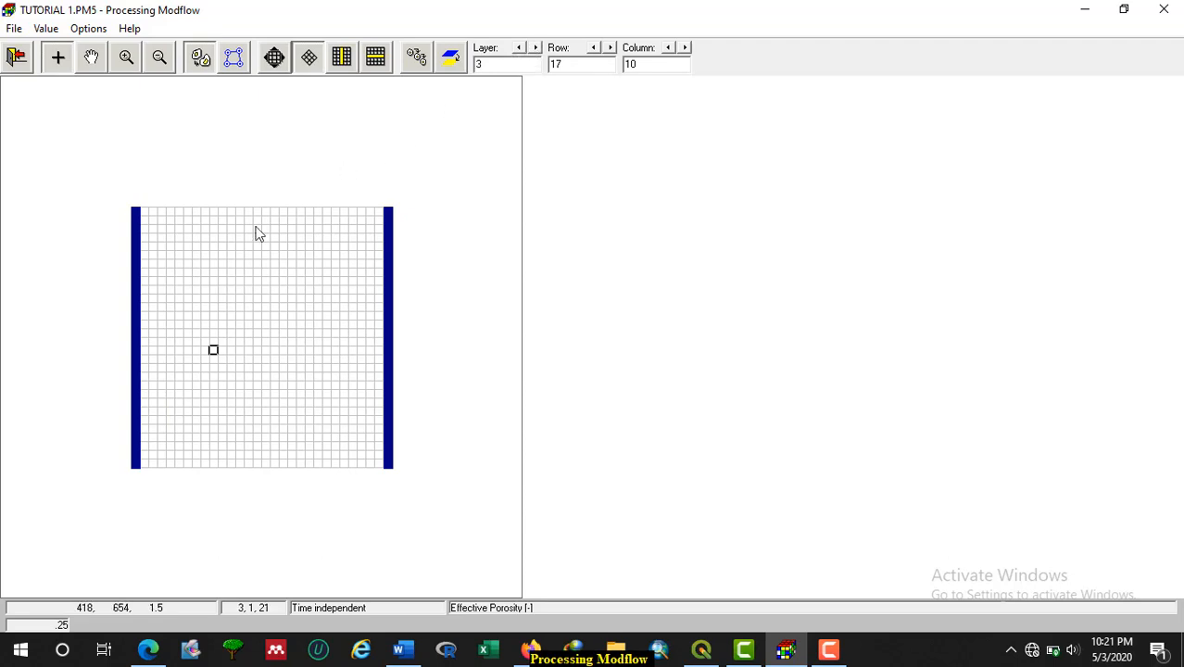
pyautogui.click(222, 331)
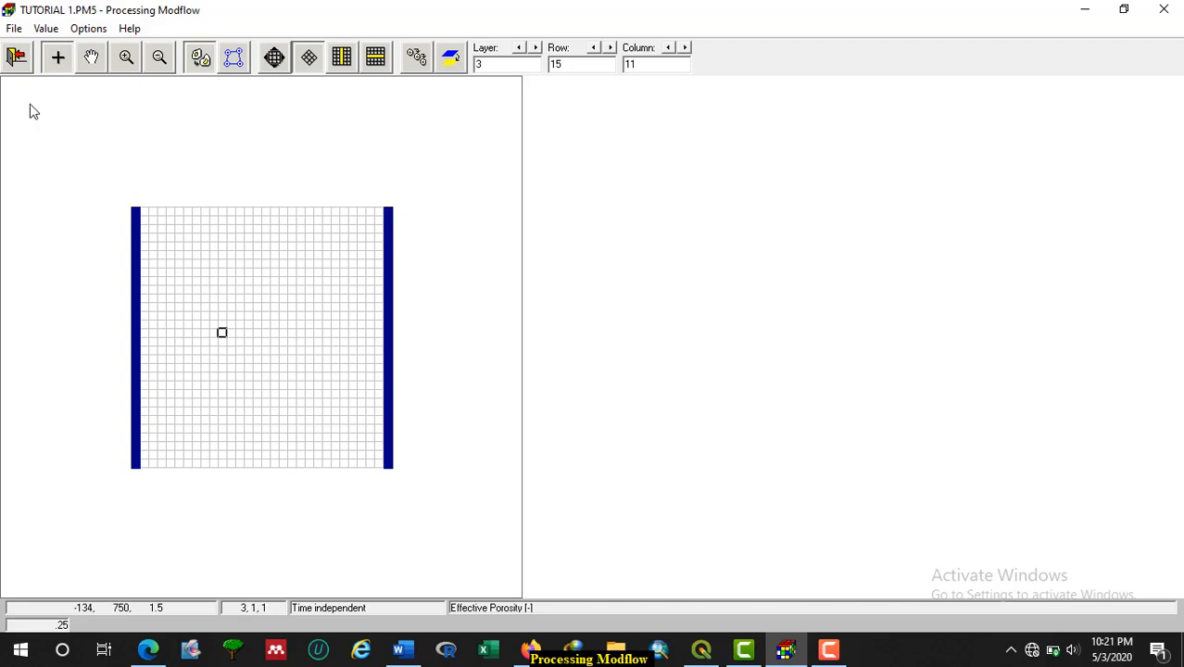
pyautogui.click(16, 56)
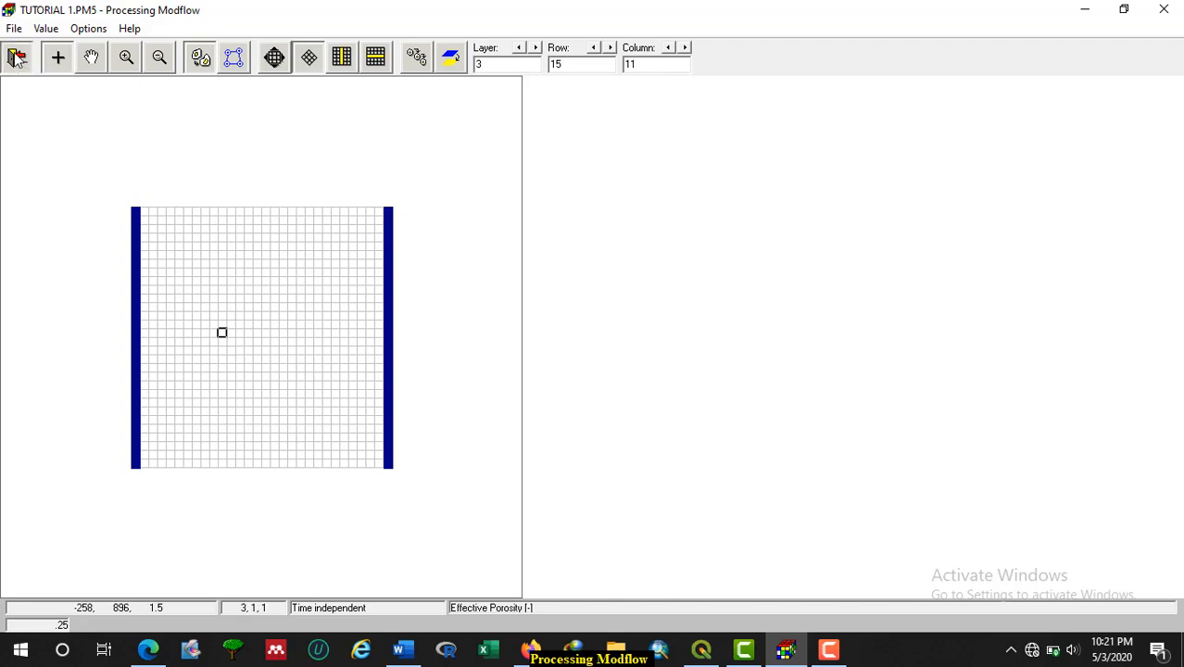
pyautogui.click(527, 373)
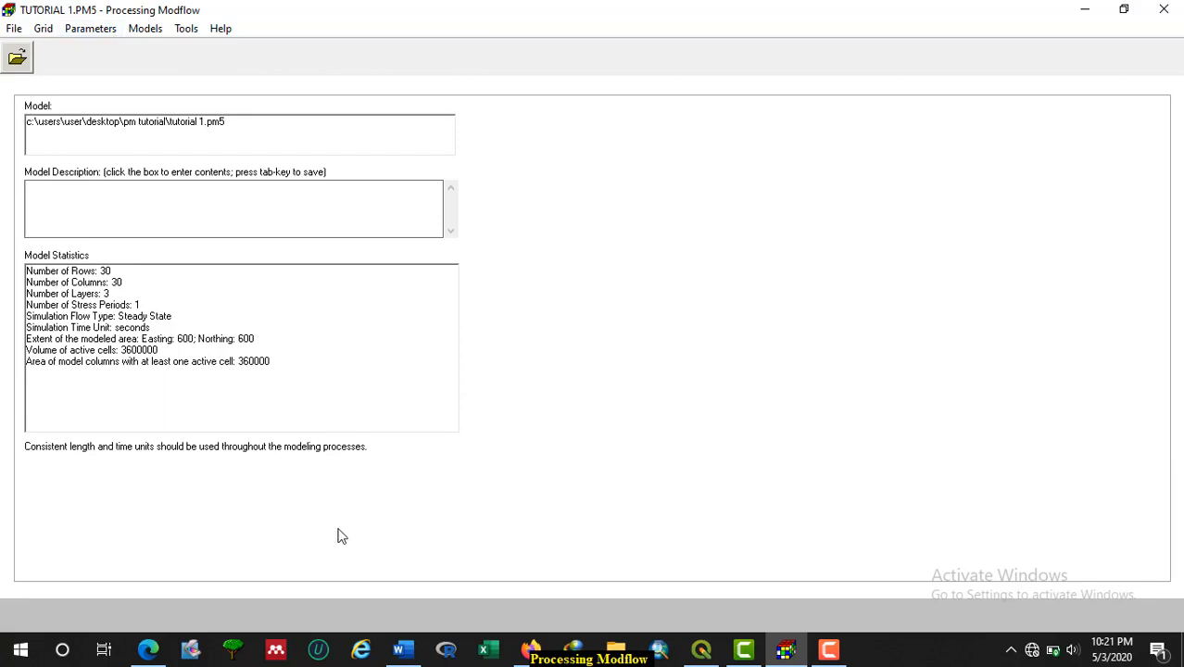
# Look up the aquifer's constant recharge rate in the Word problem description, then return to Processing Modflow
pyautogui.click(414, 656)
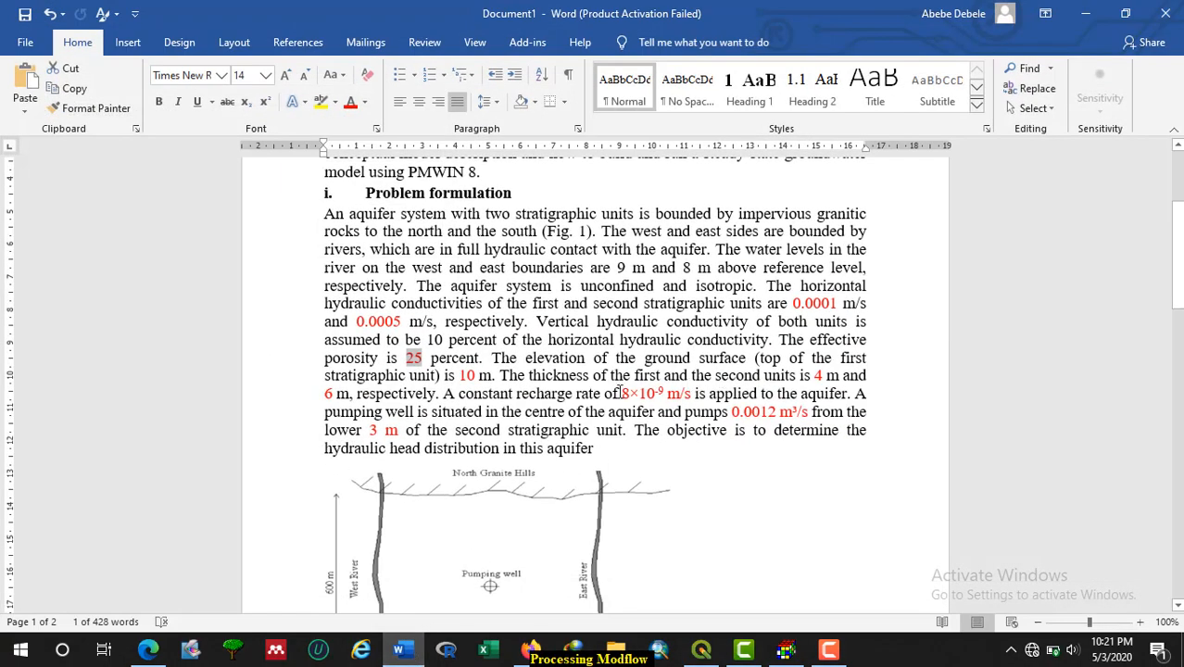
pyautogui.moveTo(620, 393); pyautogui.dragTo(692, 393)
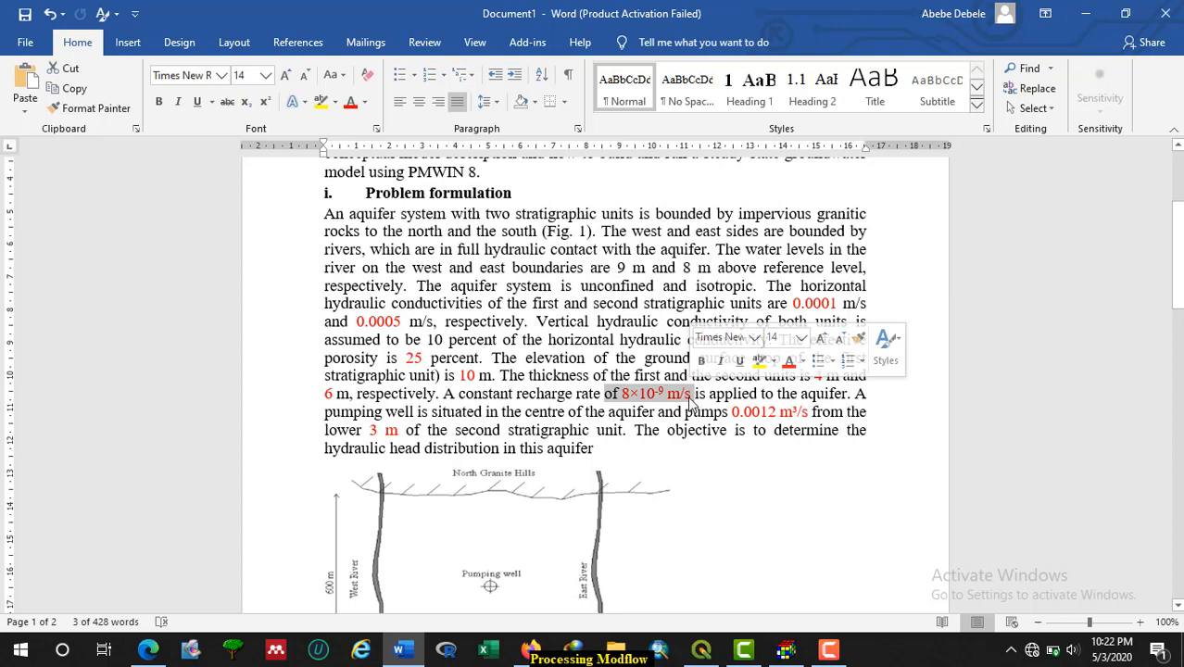
pyautogui.moveTo(692, 397); pyautogui.dragTo(624, 396)
pyautogui.click(405, 652)
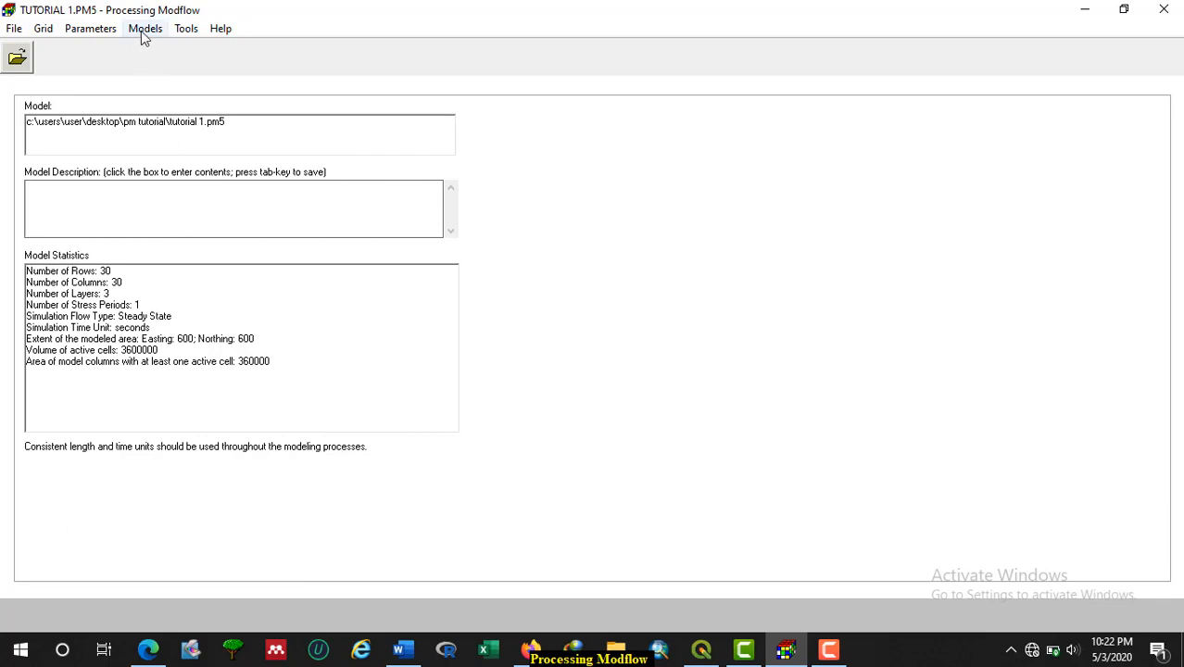
# Reset the MODFLOW Recharge package's flux to 8E-09, applied only to the top grid layer, then leave the editor and save the changes
pyautogui.click(145, 29)
pyautogui.moveTo(195, 54)
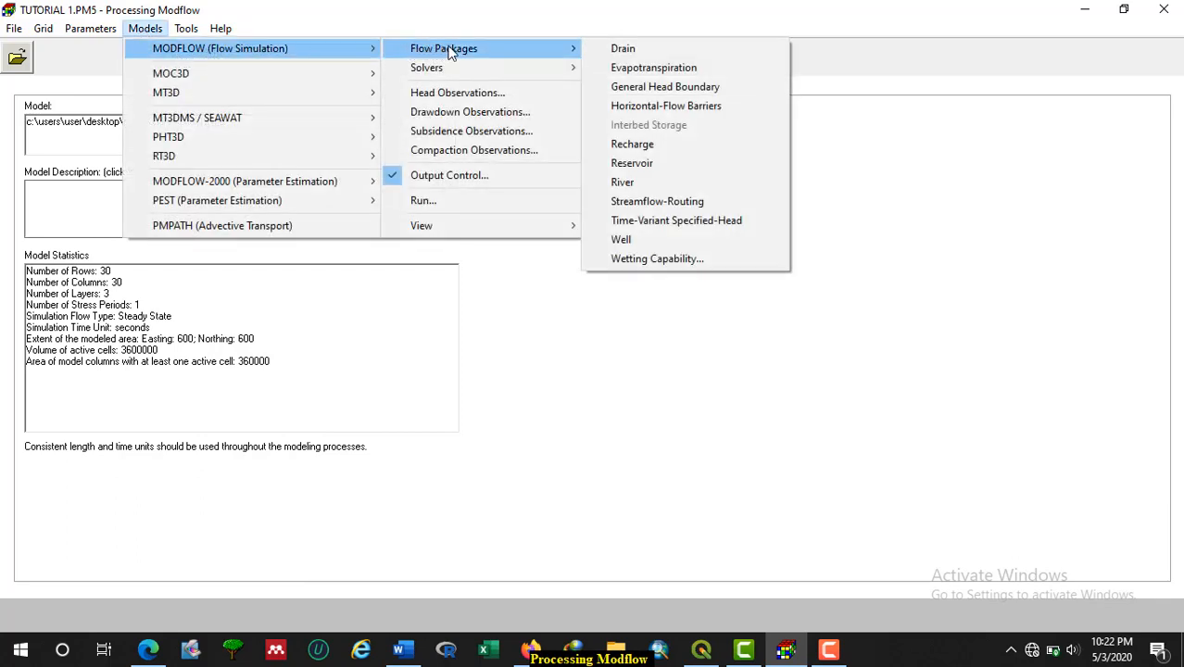
pyautogui.moveTo(529, 53)
pyautogui.click(661, 156)
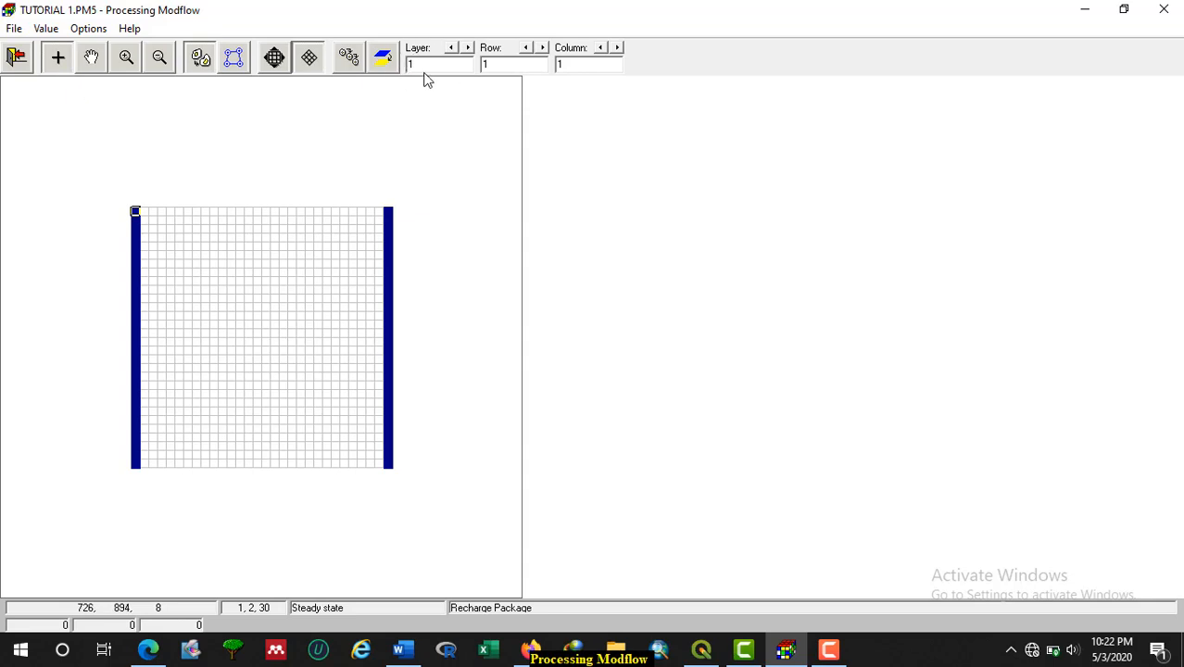
pyautogui.click(46, 29)
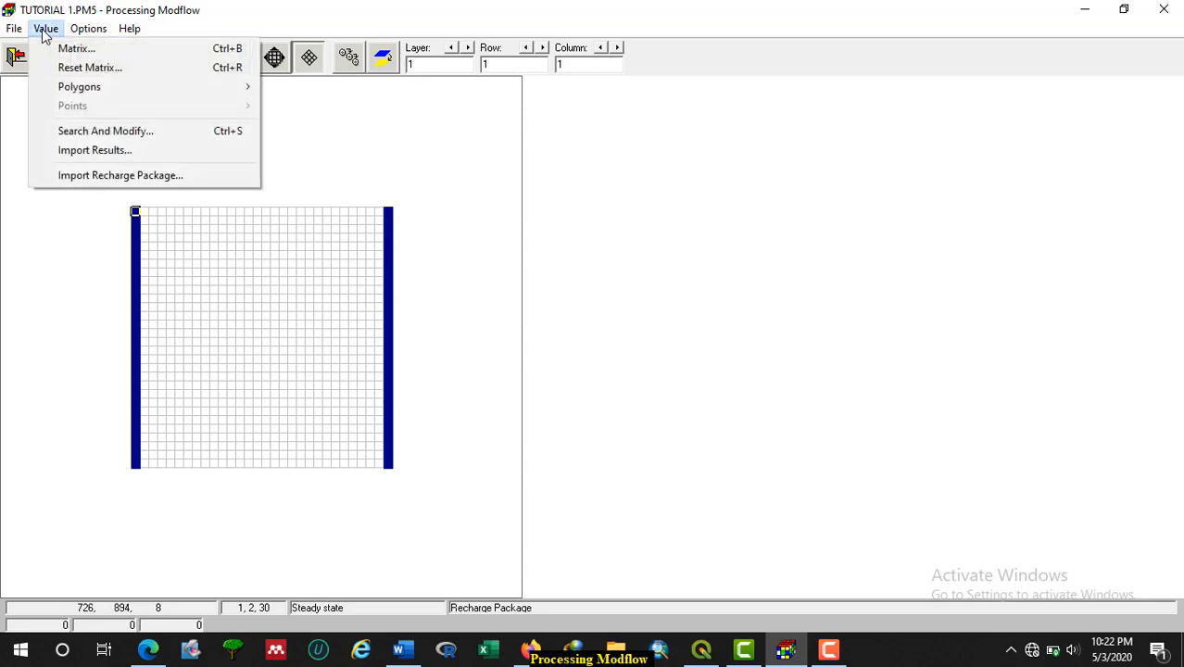
pyautogui.click(91, 67)
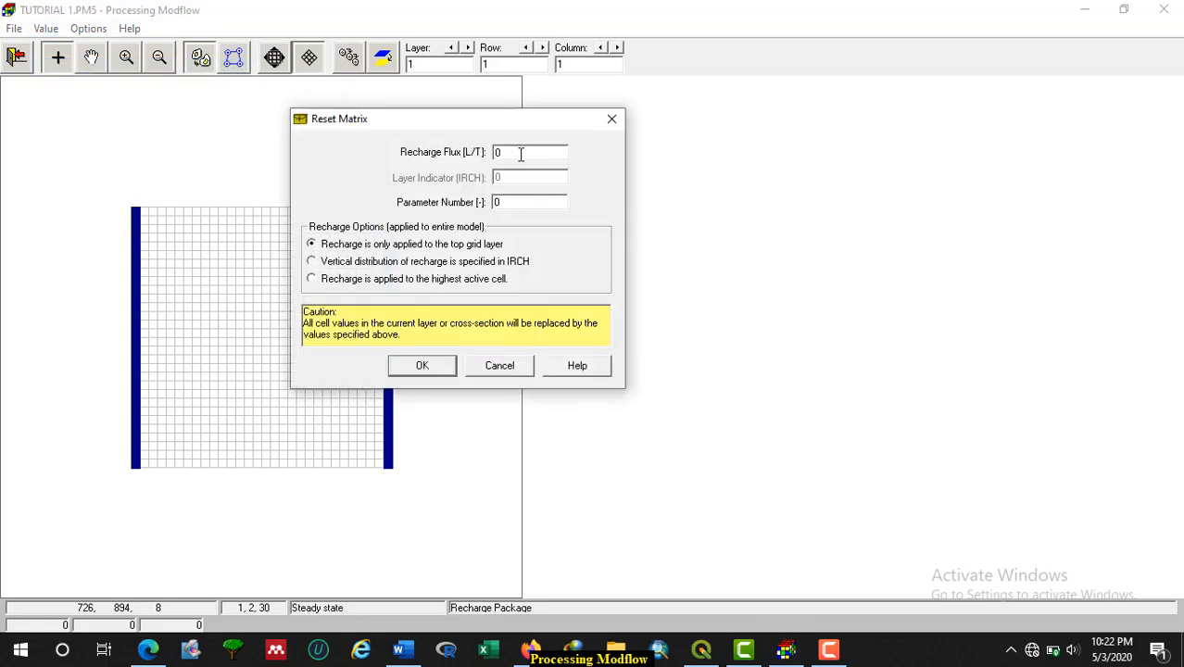
pyautogui.moveTo(512, 153); pyautogui.dragTo(494, 154)
pyautogui.click(439, 368)
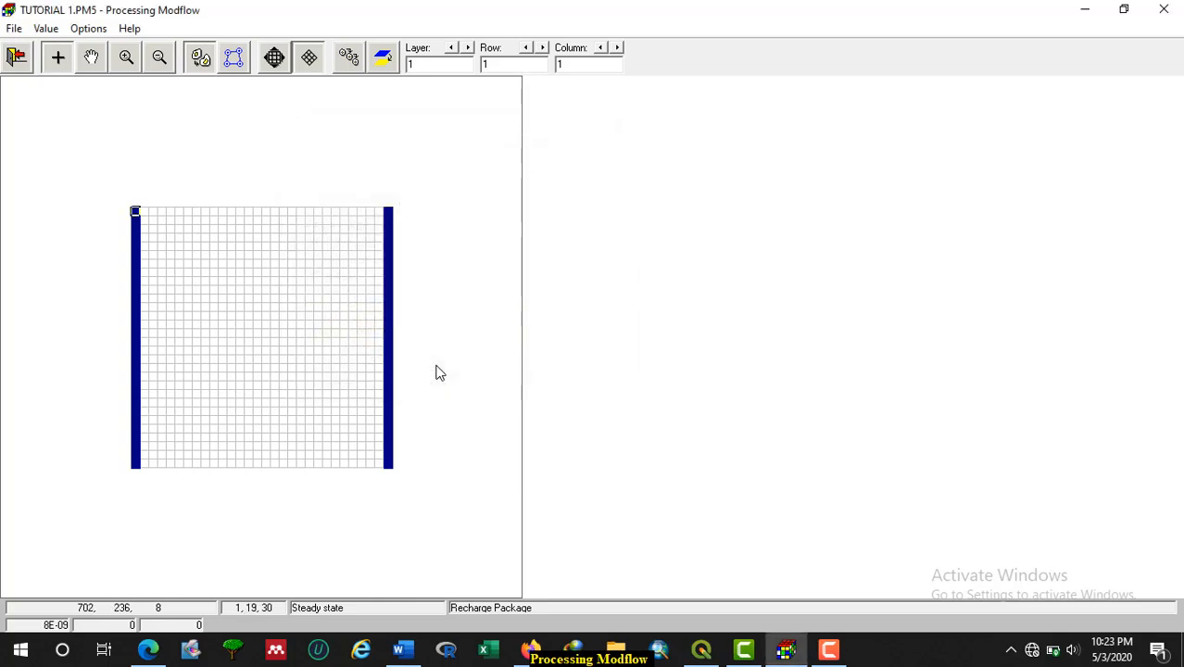
pyautogui.click(16, 58)
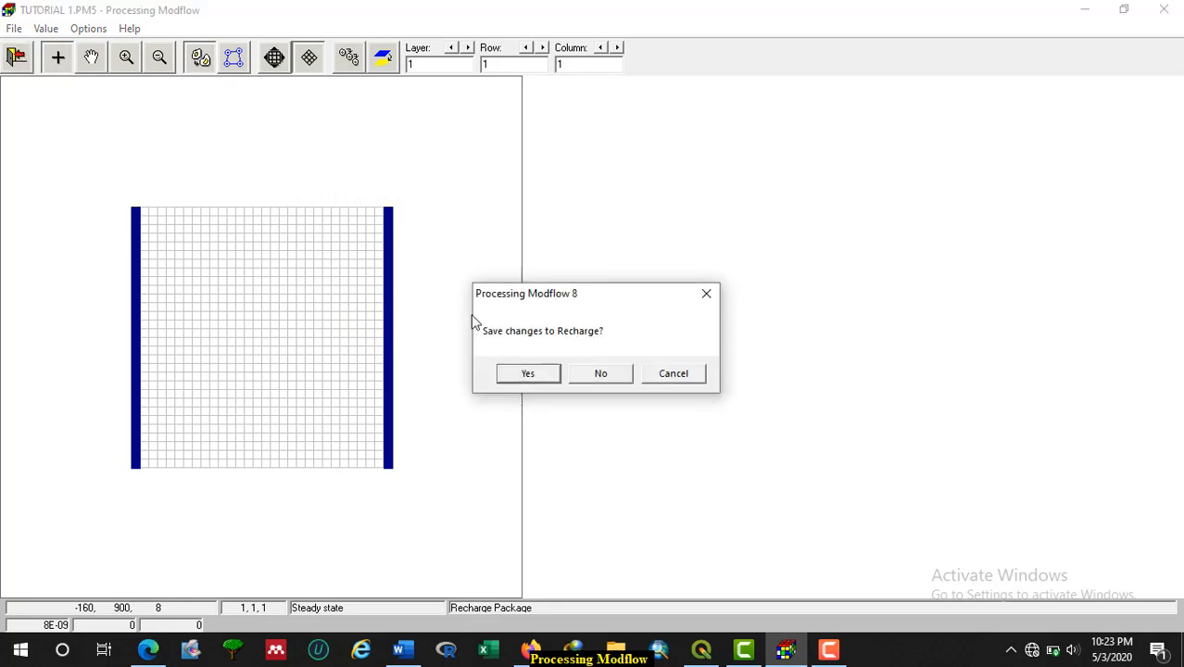
pyautogui.click(527, 373)
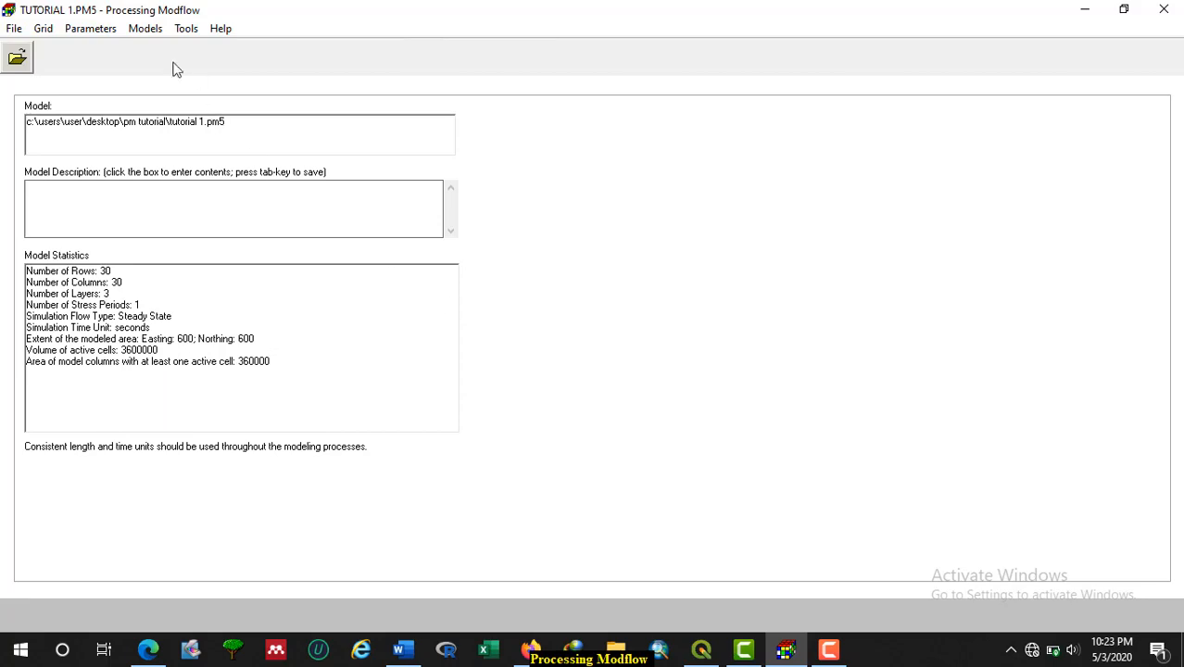
# Review the pumping well's rate, location and stratigraphic unit in the Word problem description, then return to Processing Modflow
pyautogui.click(402, 650)
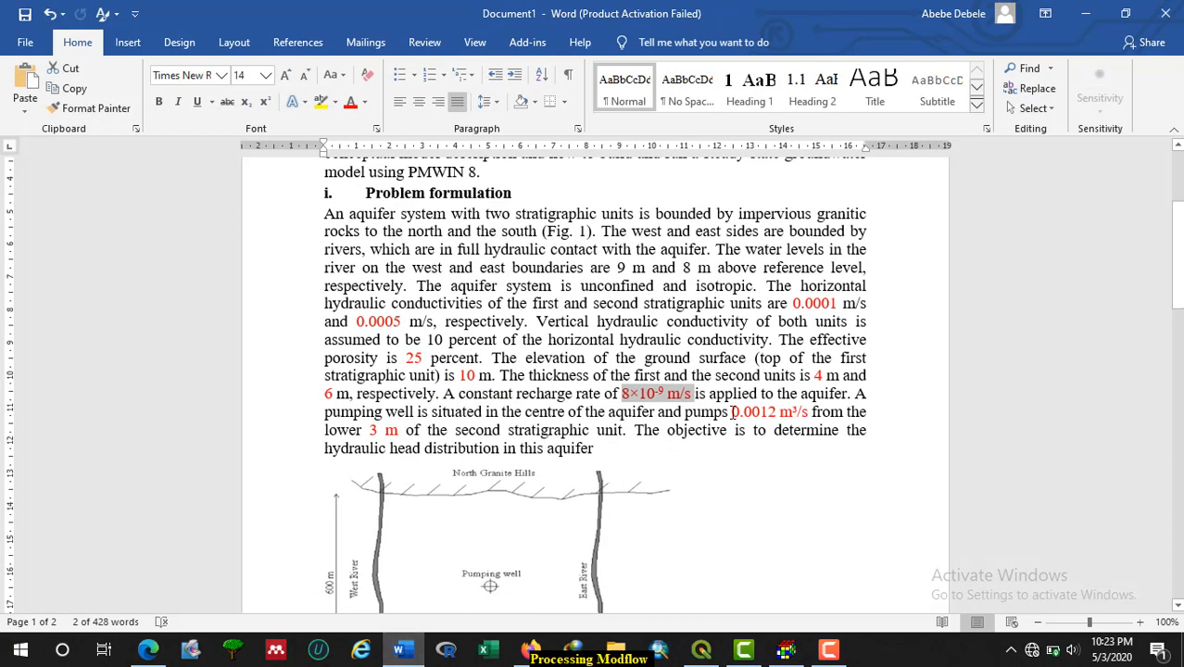
pyautogui.moveTo(732, 411); pyautogui.dragTo(809, 412)
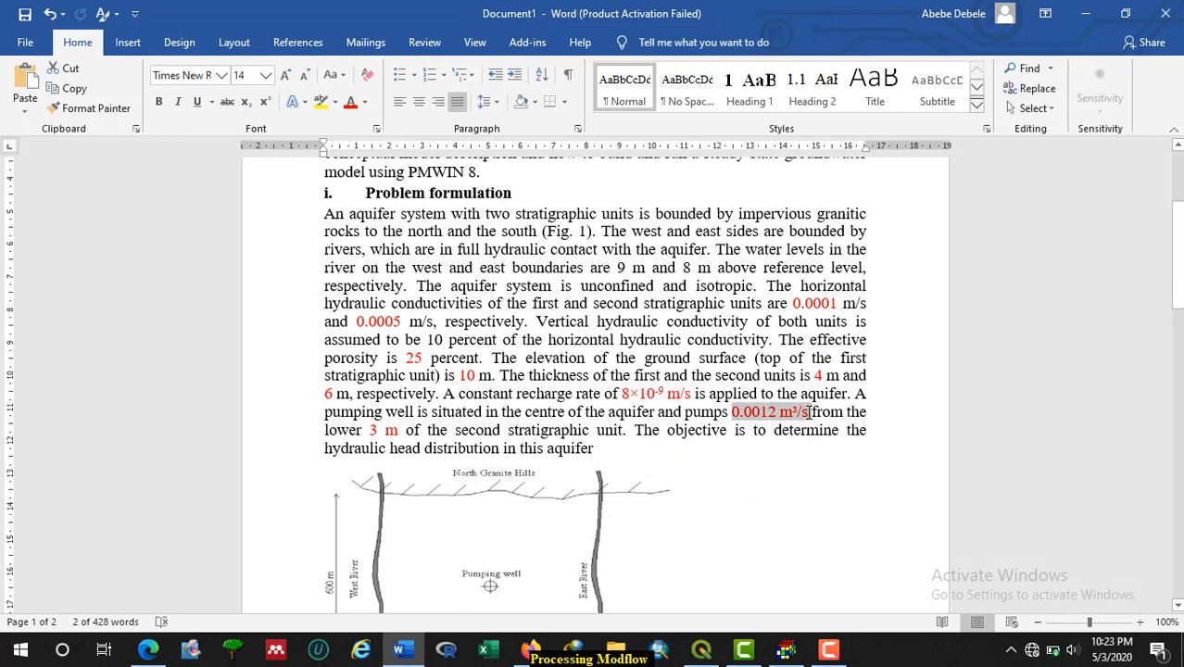
pyautogui.click(735, 414)
pyautogui.moveTo(735, 414); pyautogui.dragTo(812, 416)
pyautogui.moveTo(478, 414); pyautogui.dragTo(433, 414)
pyautogui.moveTo(567, 414); pyautogui.dragTo(526, 413)
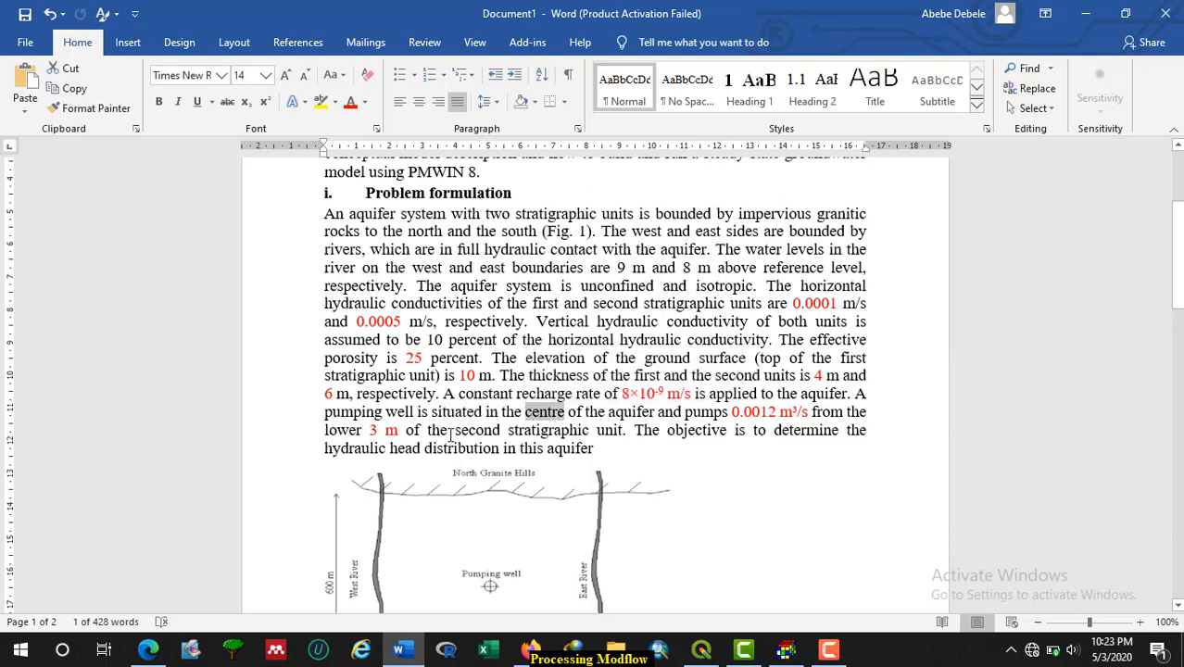
pyautogui.moveTo(520, 433); pyautogui.dragTo(623, 435)
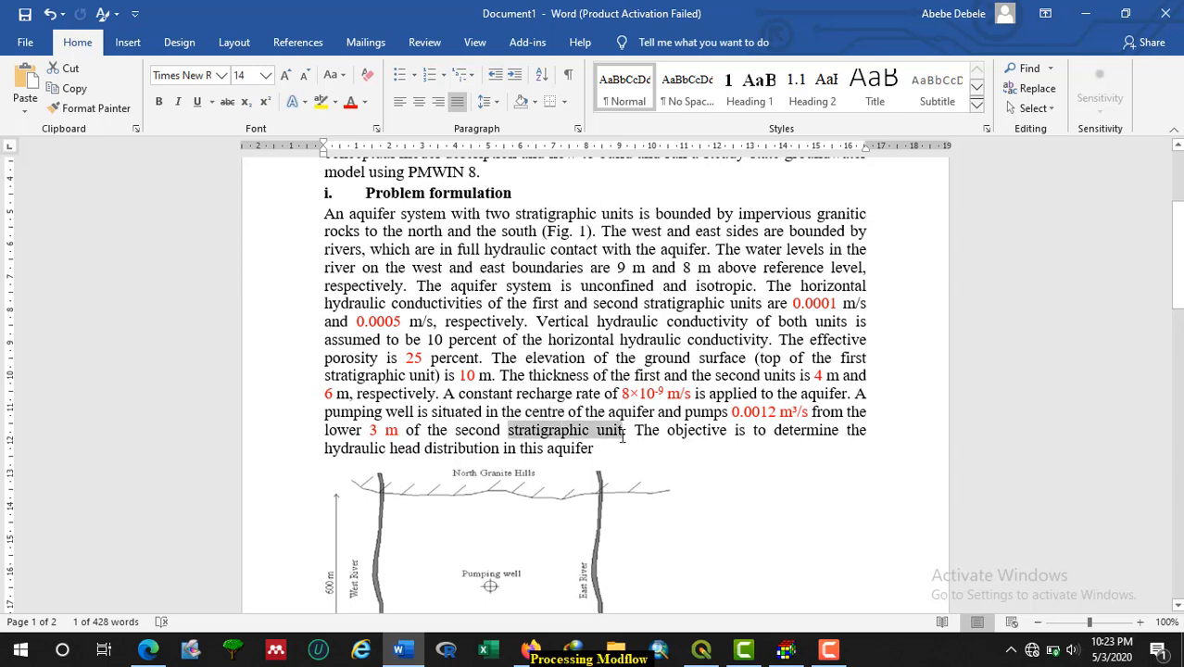
pyautogui.click(785, 649)
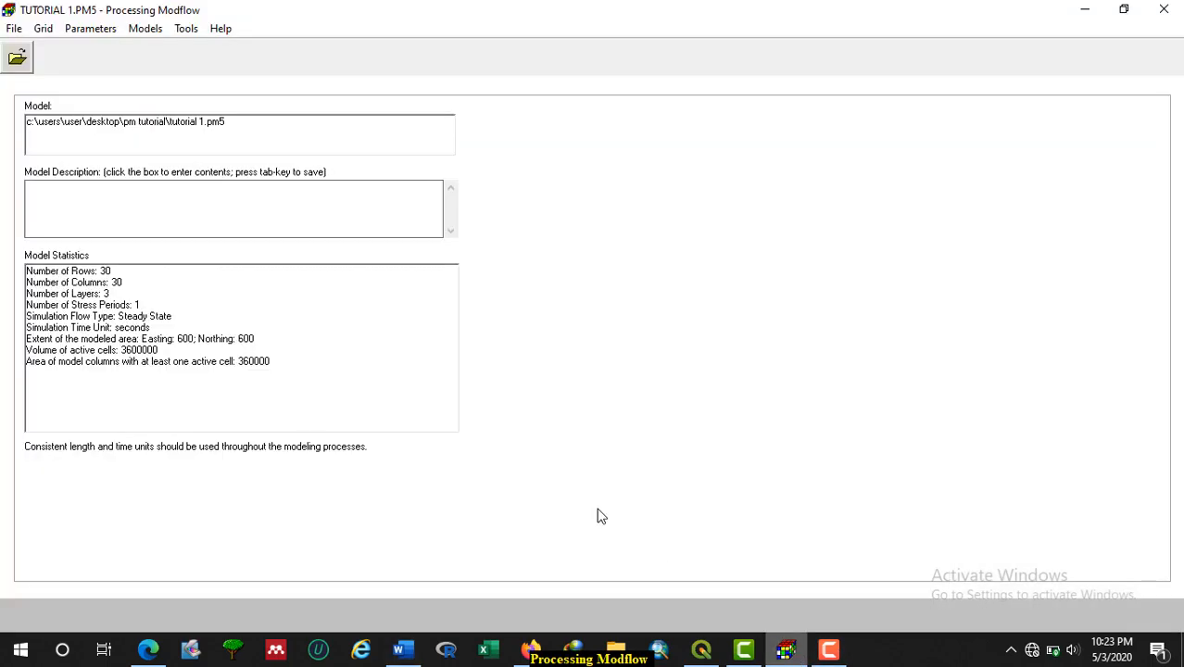
# Open the MODFLOW Well package and go to the cell at layer 3, row 15, column 15
pyautogui.click(145, 28)
pyautogui.moveTo(222, 52)
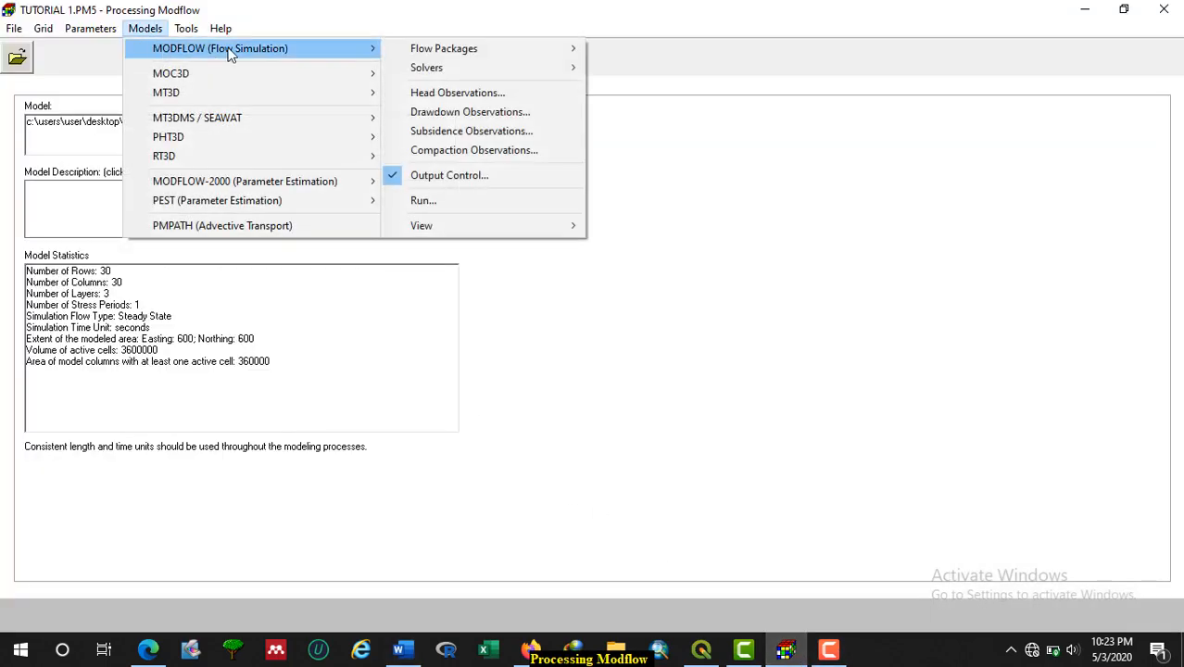
pyautogui.moveTo(475, 51)
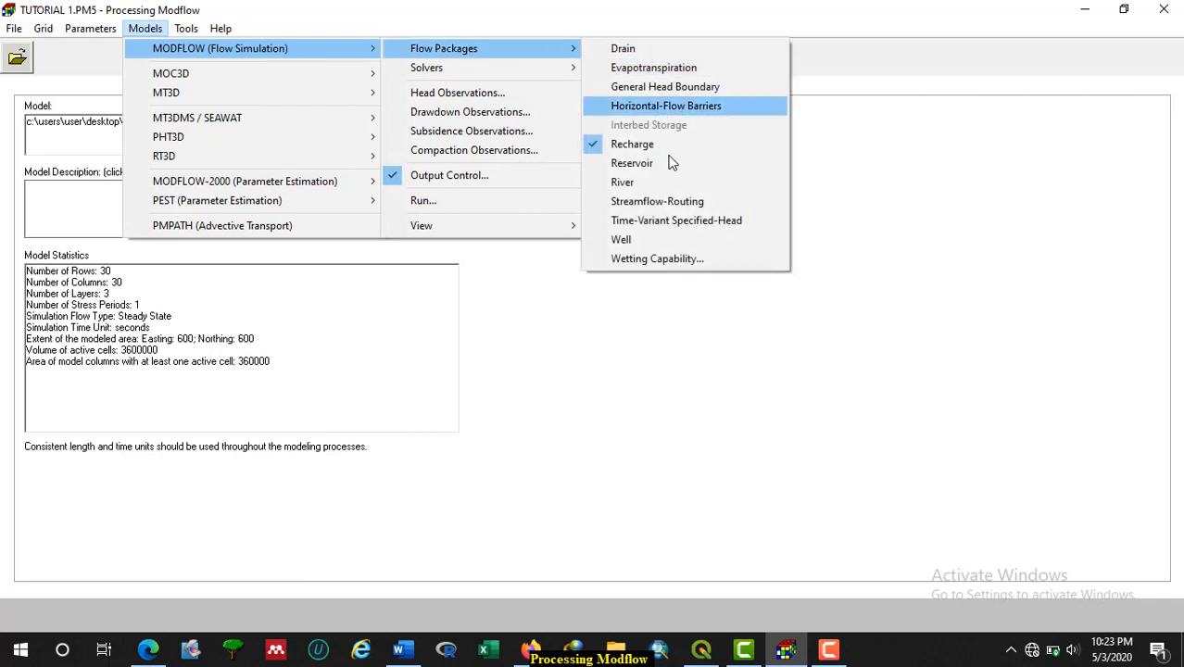
pyautogui.click(649, 239)
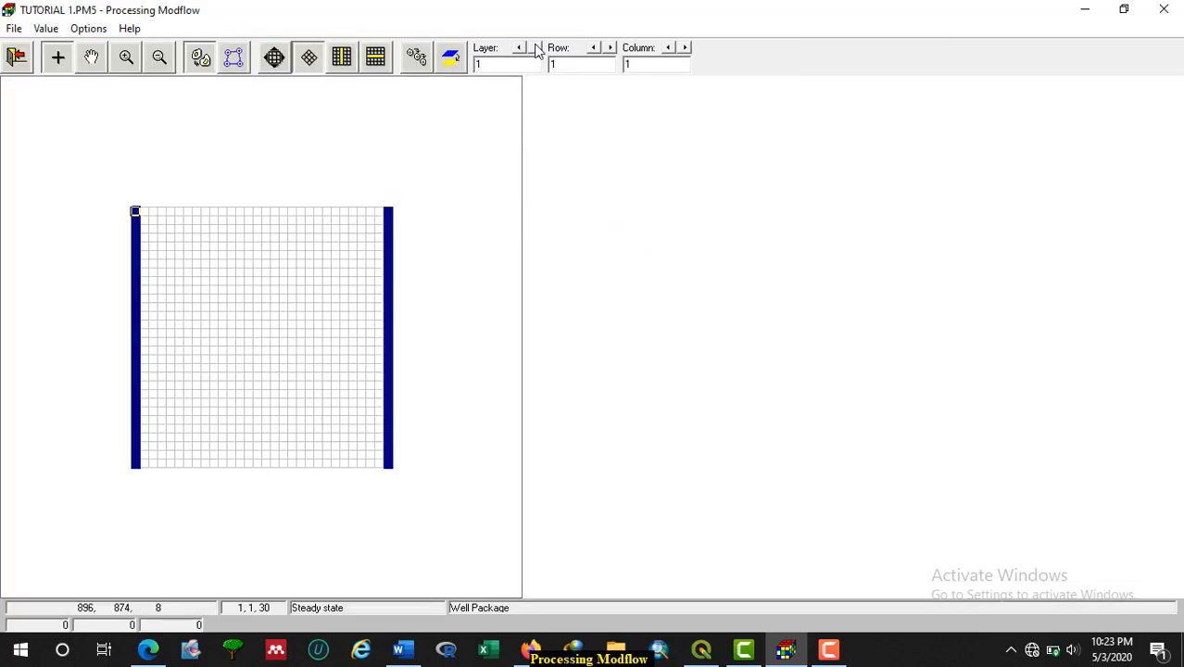
pyautogui.click(536, 48)
pyautogui.click(535, 48)
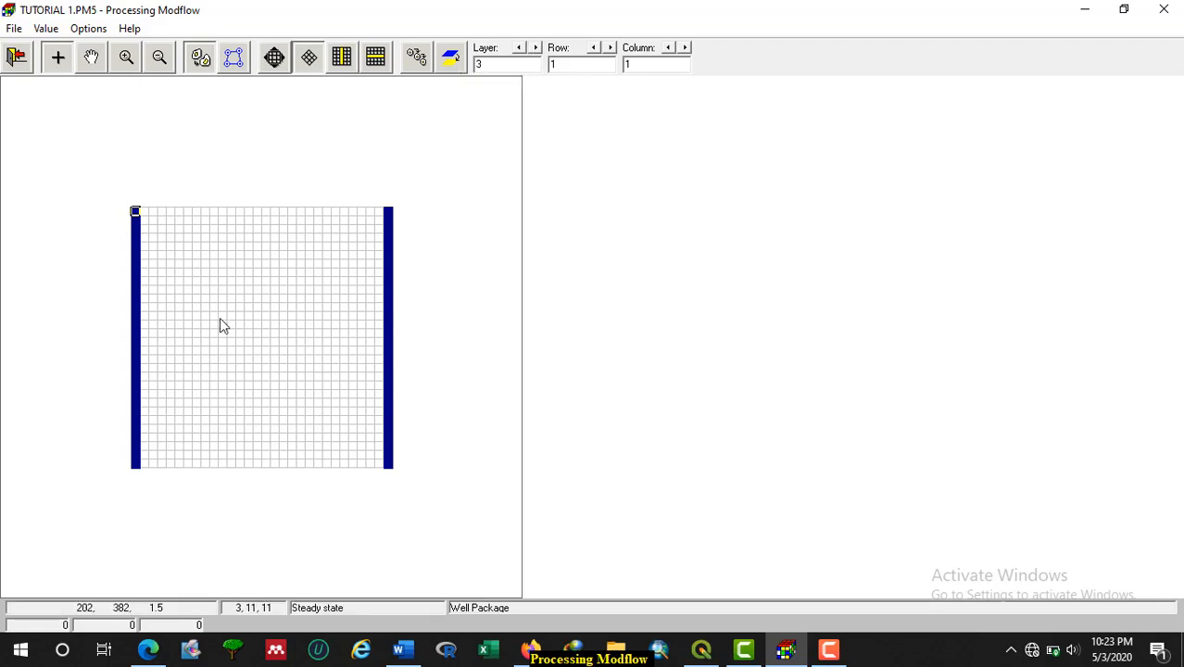
pyautogui.click(569, 68)
pyautogui.click(636, 66)
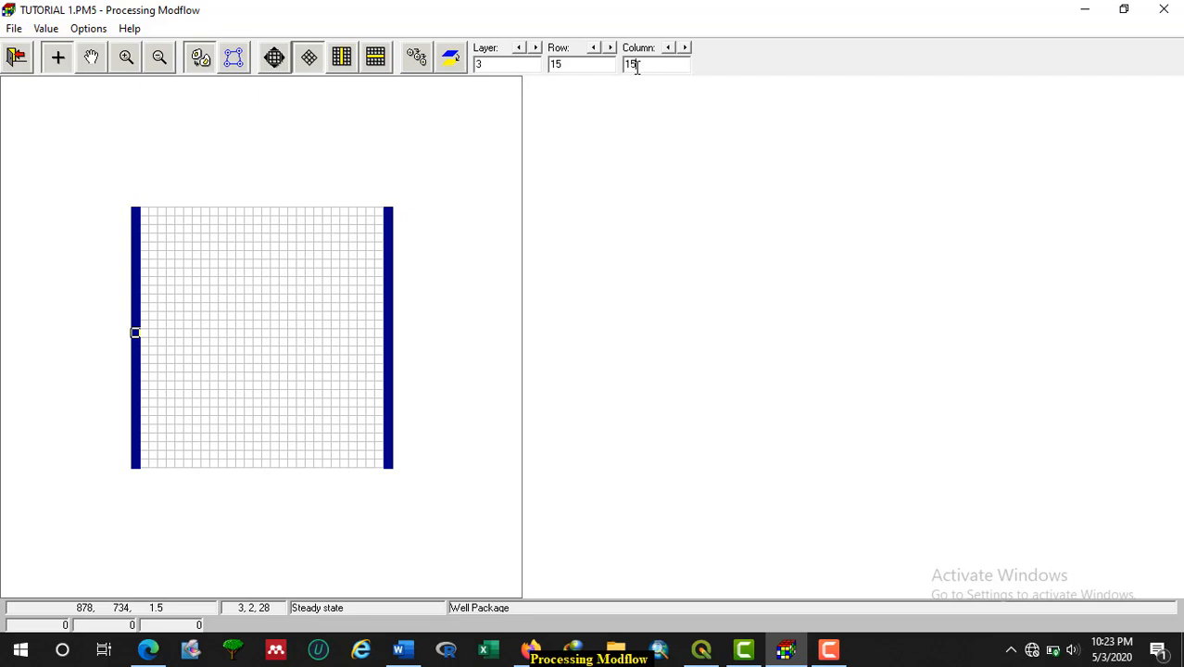
pyautogui.press('Return')
# Set the injection rate of the well at layer 3, row 15, column 15 to -0.0012, then leave the editor and save the changes
pyautogui.click(258, 336)
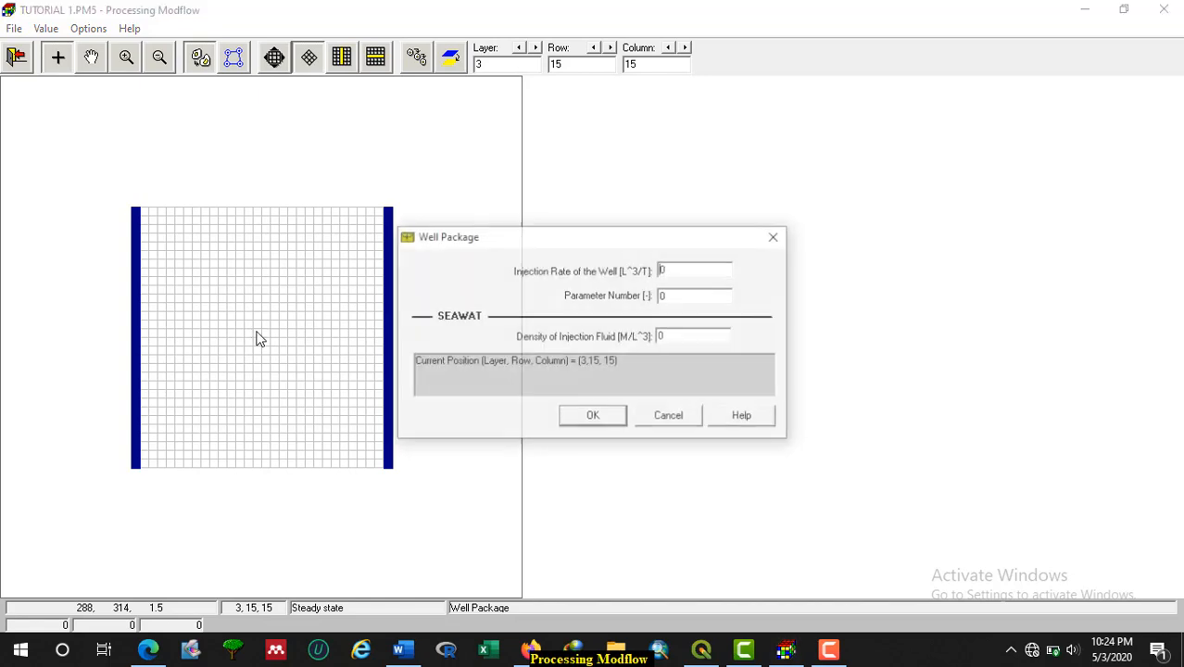
pyautogui.doubleClick(664, 272)
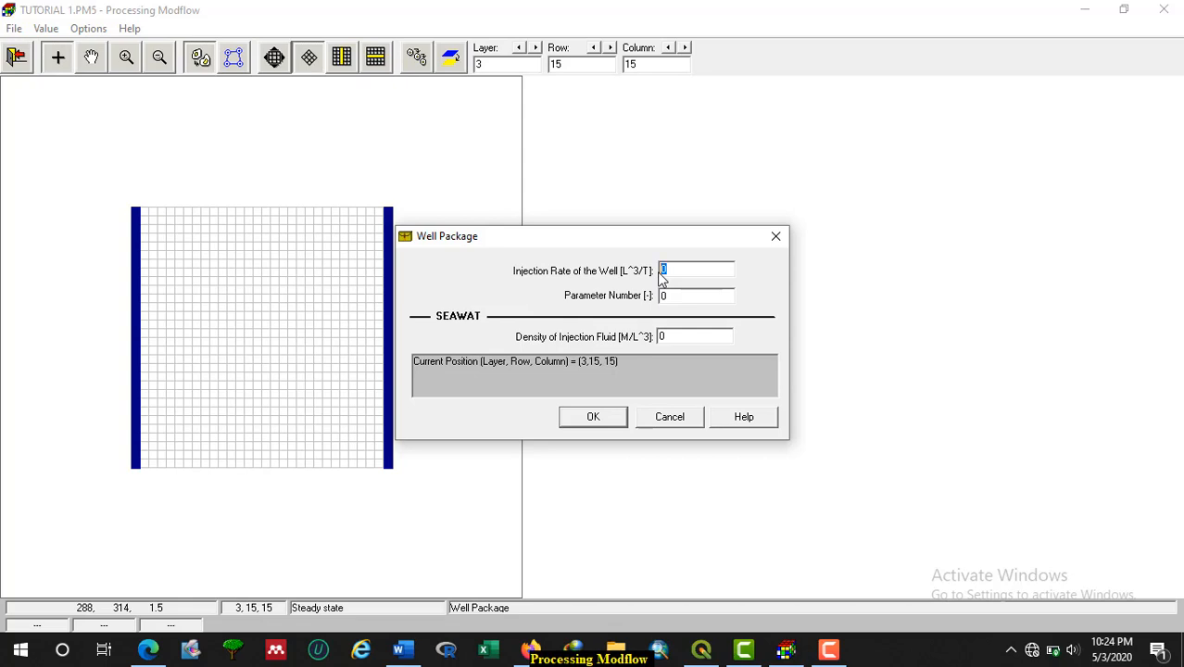
pyautogui.write('12')
pyautogui.click(661, 269)
pyautogui.write('-')
pyautogui.moveTo(662, 270); pyautogui.dragTo(695, 270)
pyautogui.click(593, 417)
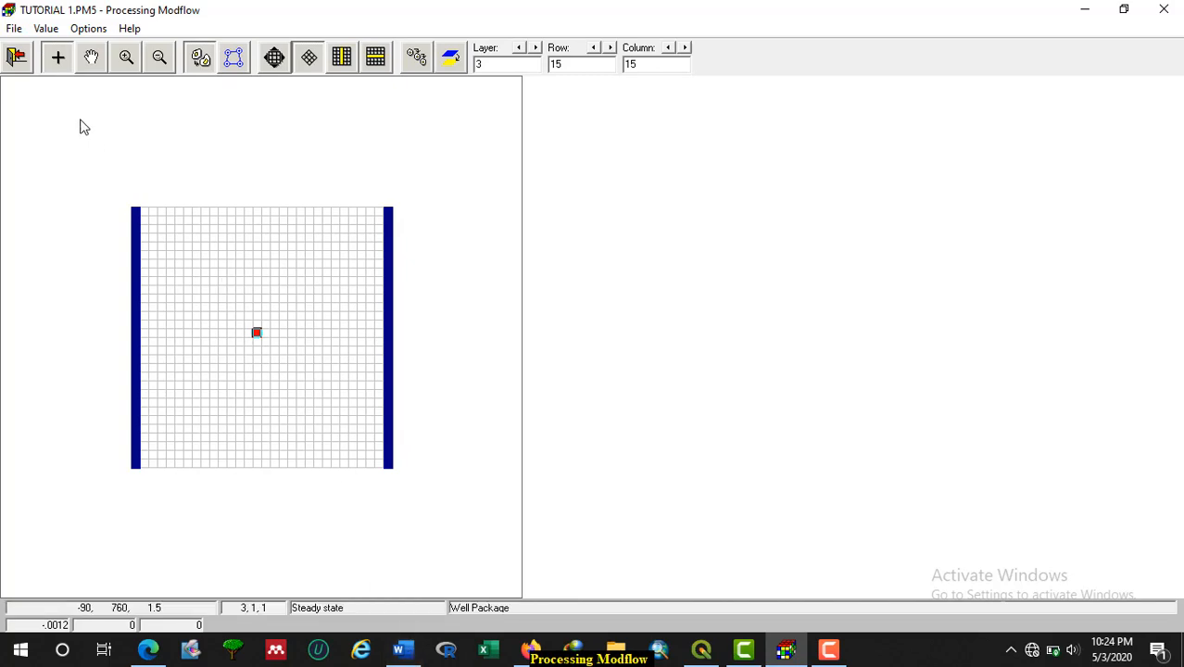
pyautogui.click(18, 59)
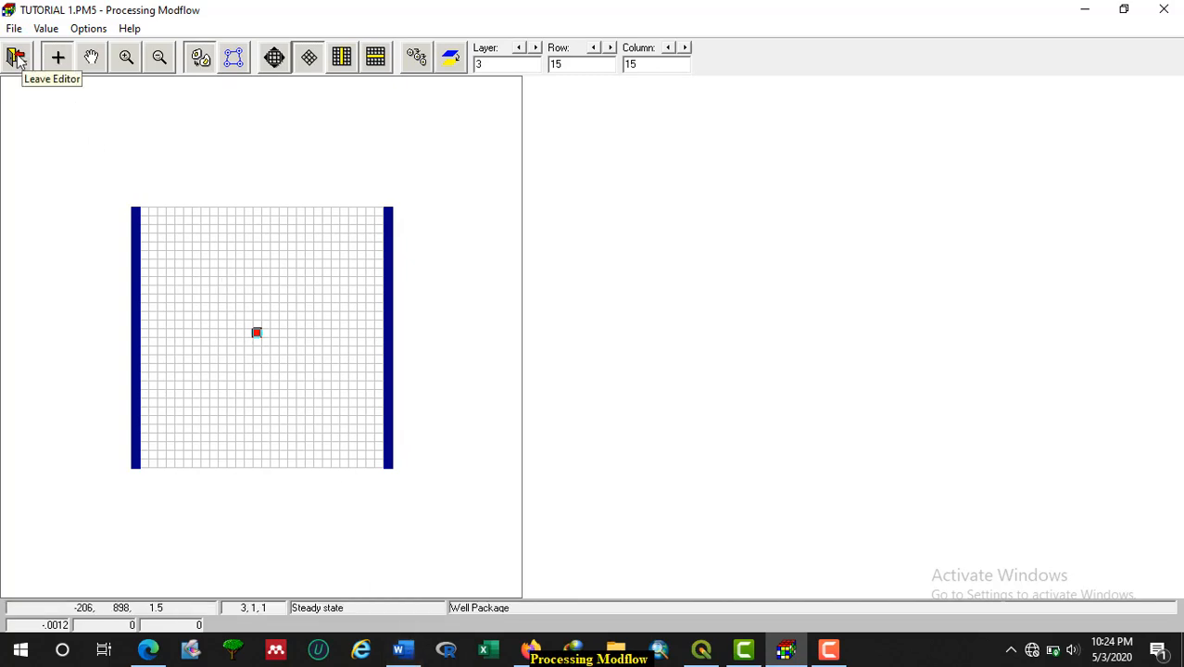
pyautogui.click(539, 374)
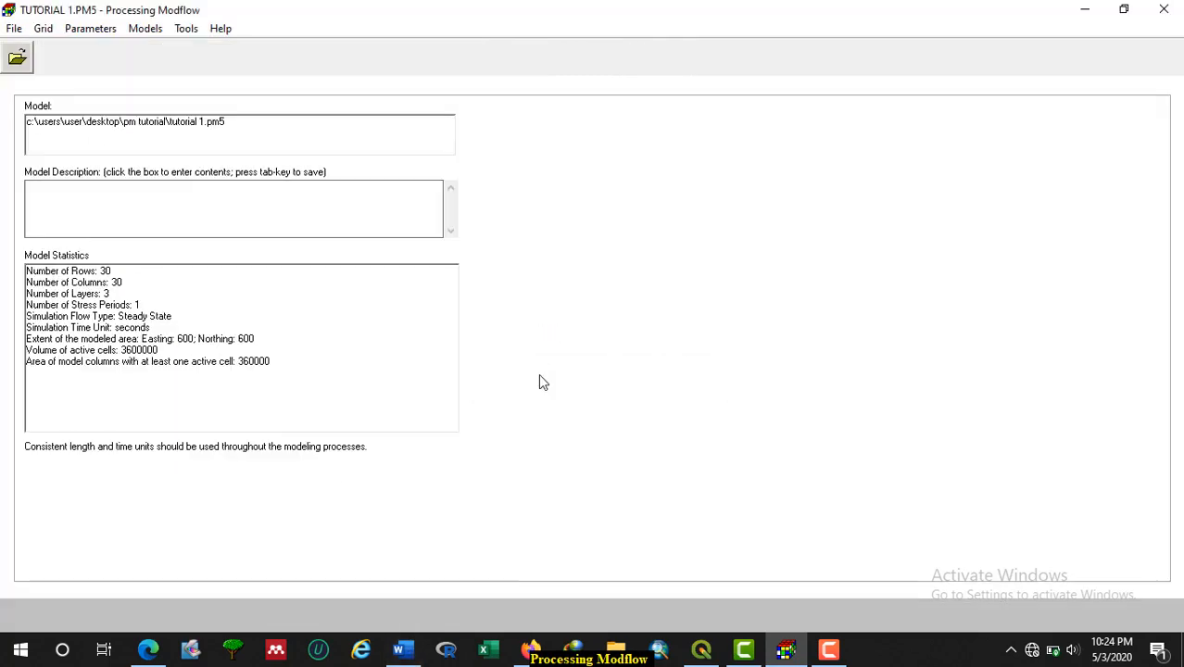
# Check the Word problem description briefly, then run the MODFLOW flow simulation from Processing Modflow and close the run window once it completes
pyautogui.click(399, 649)
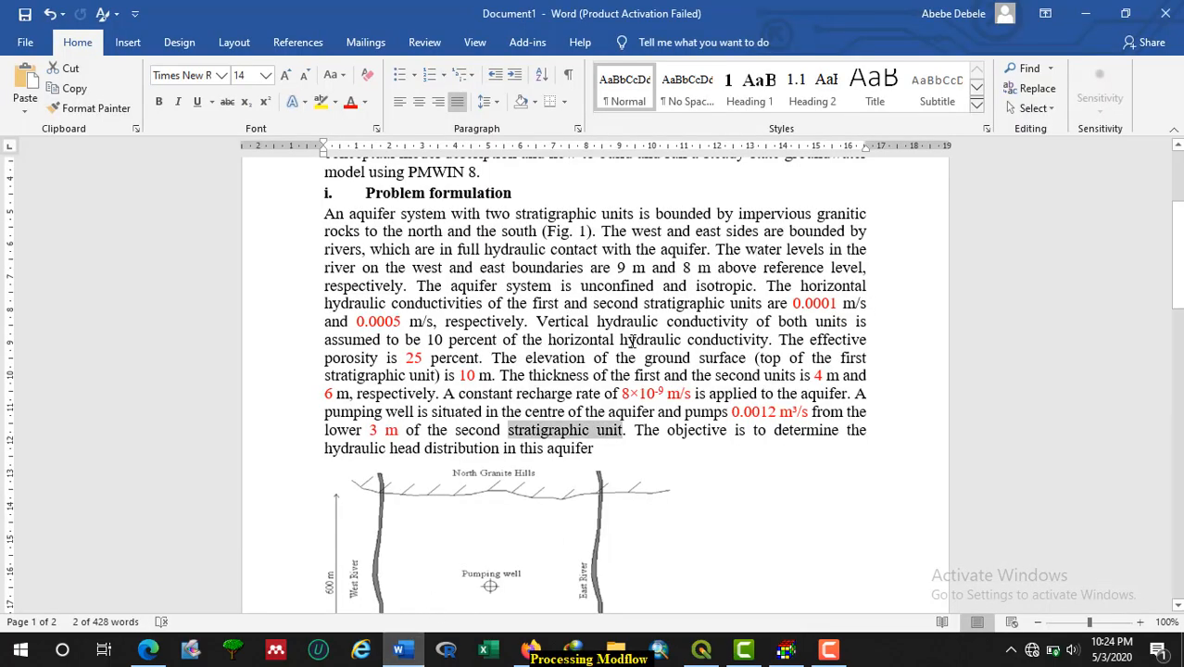
pyautogui.click(405, 652)
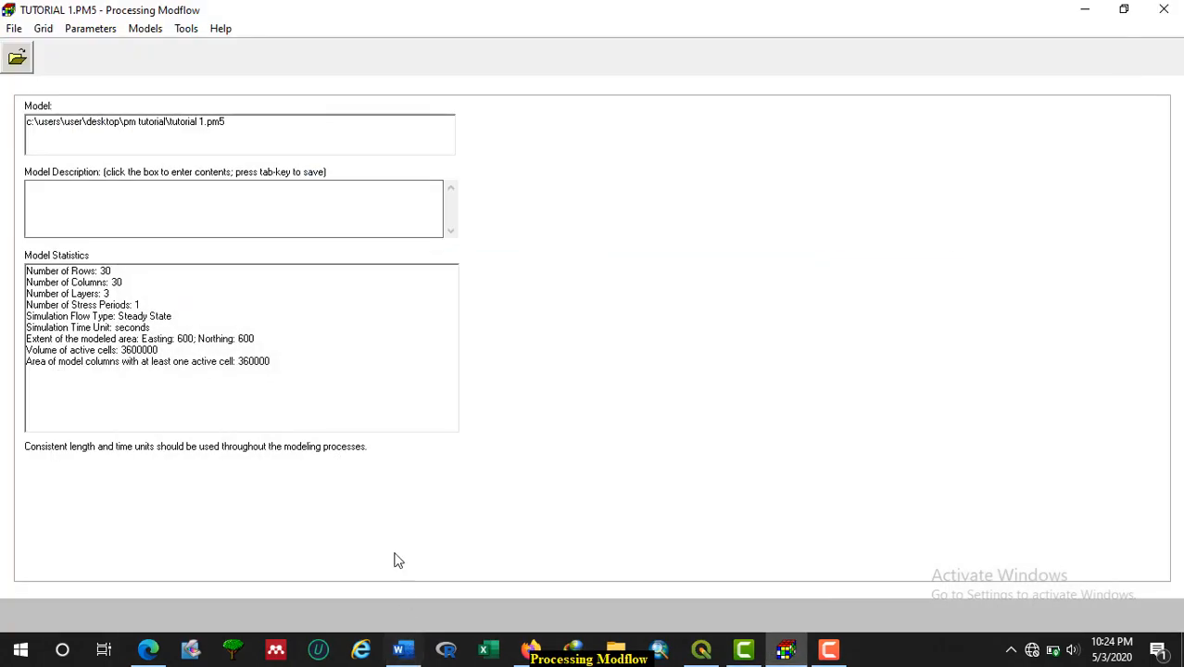
pyautogui.click(152, 35)
pyautogui.moveTo(195, 47)
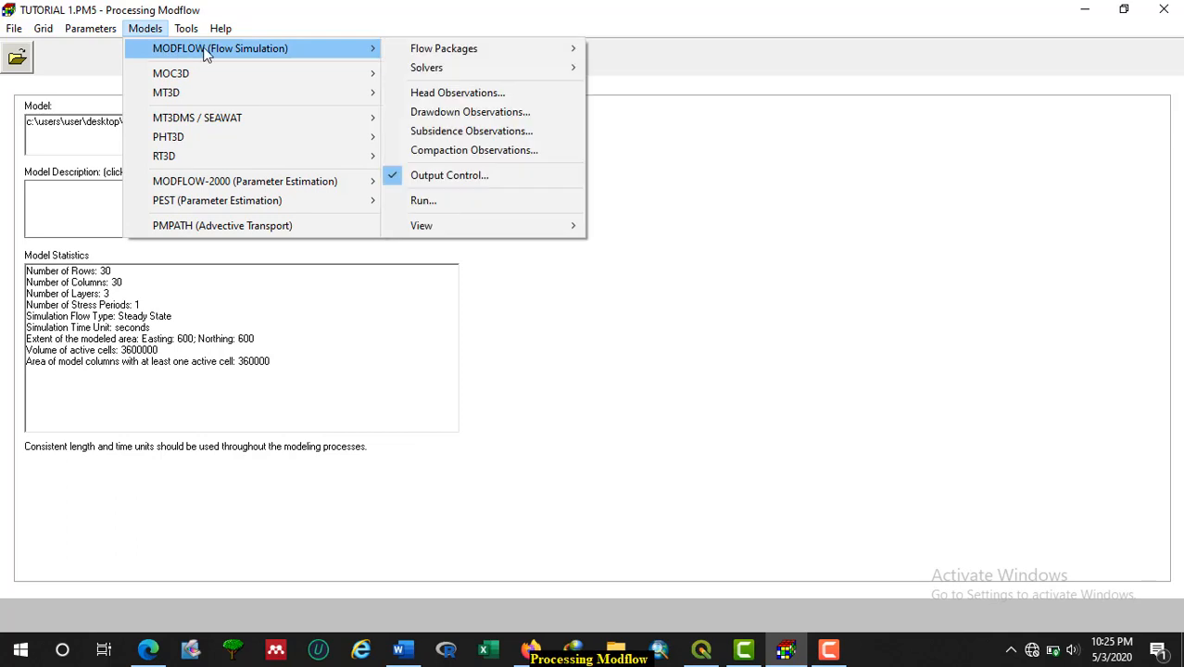
pyautogui.click(438, 201)
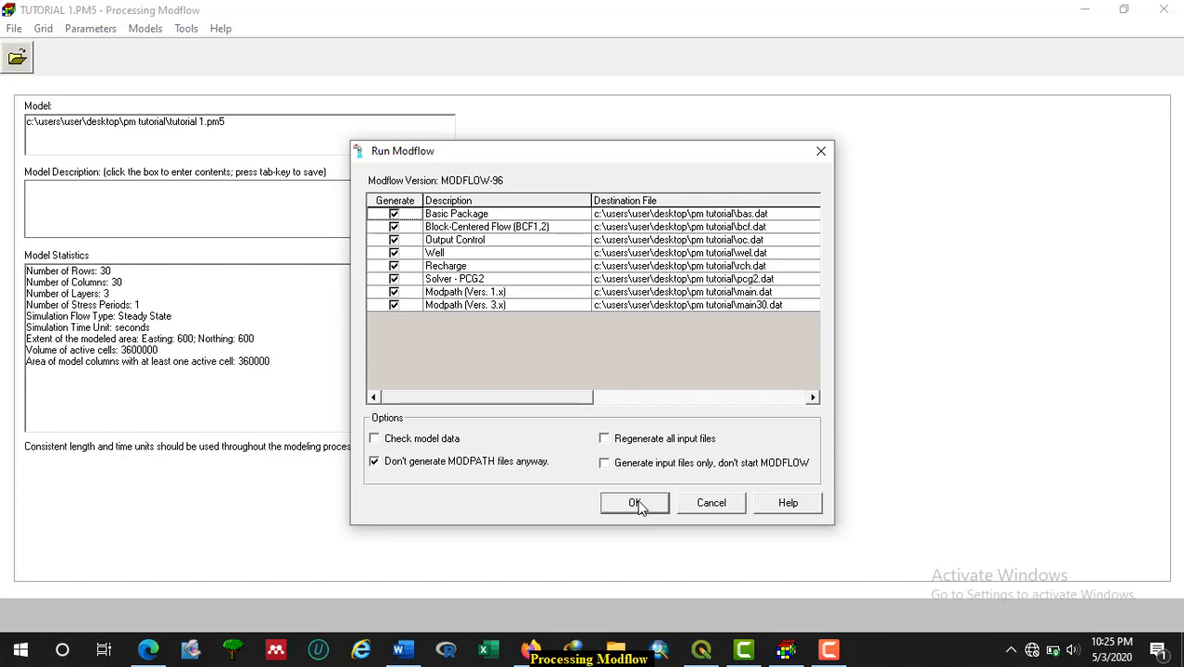
pyautogui.click(634, 504)
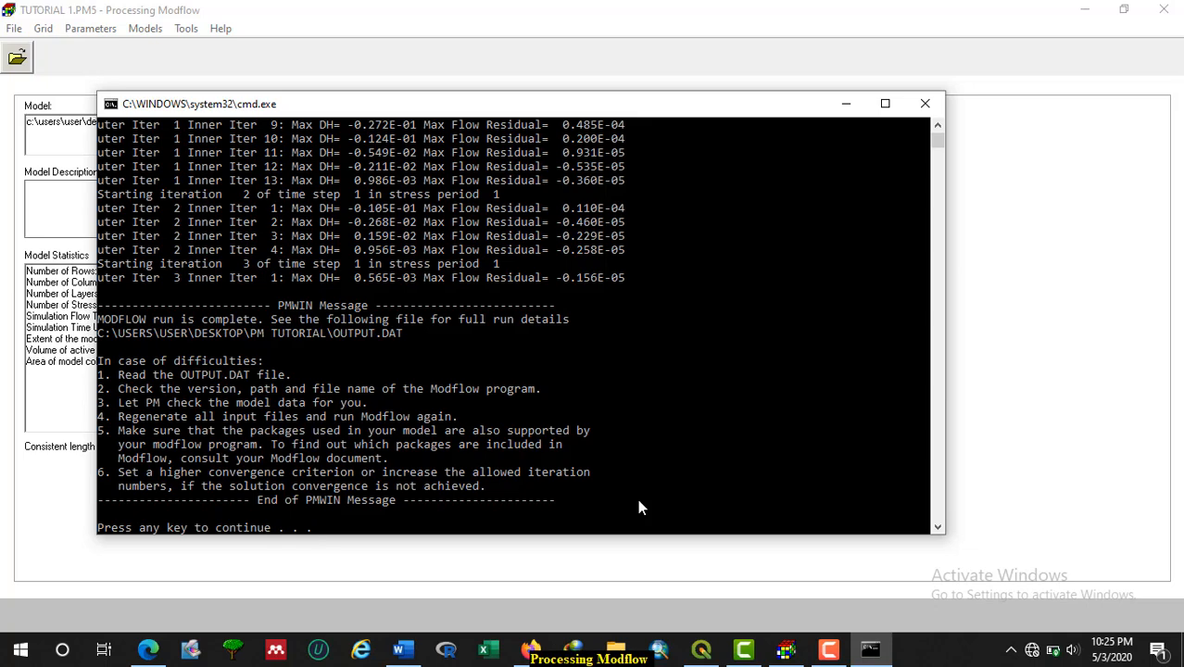
pyautogui.press('Return')
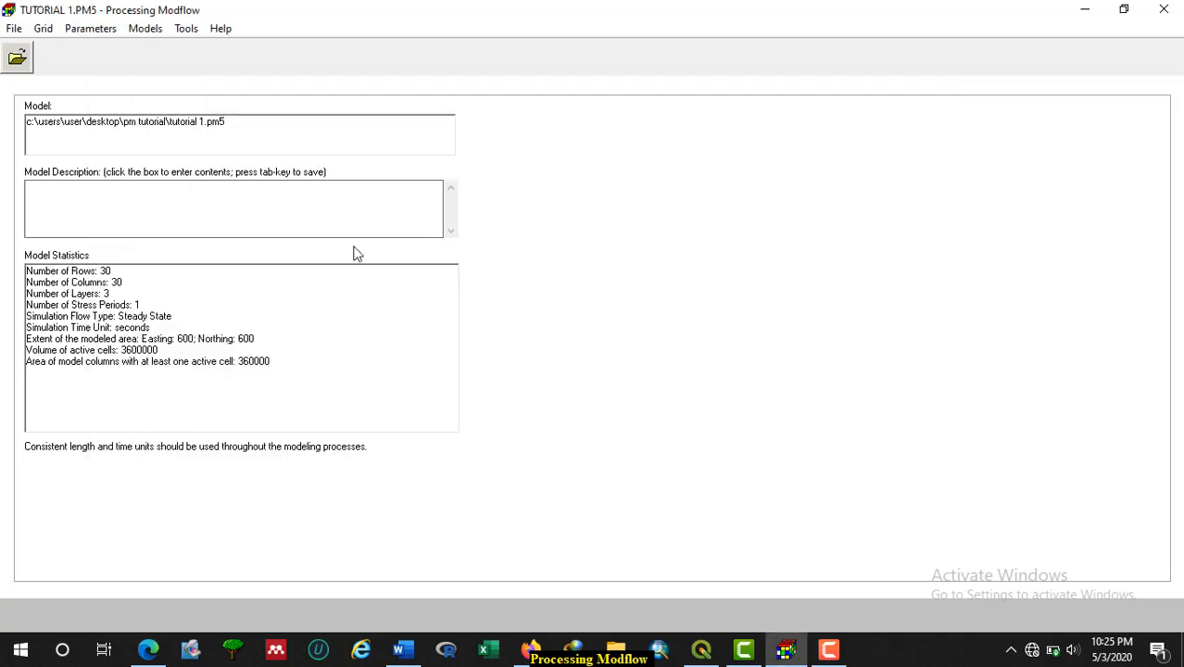
# Check the objective in the Word document, then display the MODFLOW Hydraulic Head result in 2D visualization and view layers 1 through 3
pyautogui.click(187, 30)
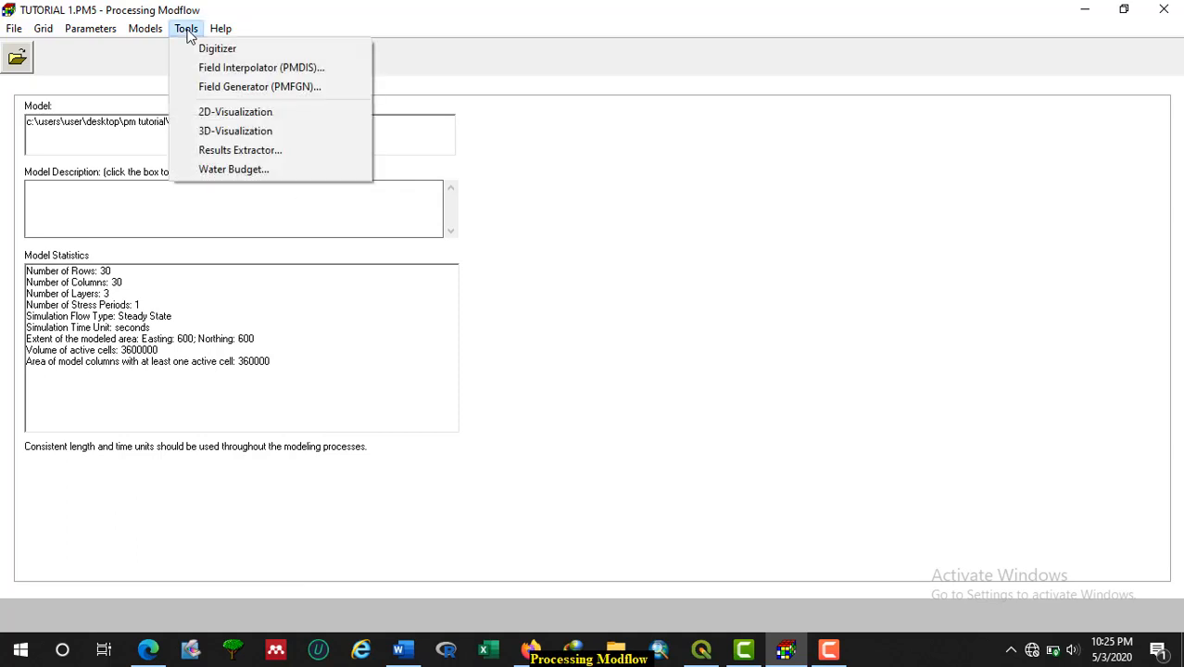
pyautogui.click(238, 115)
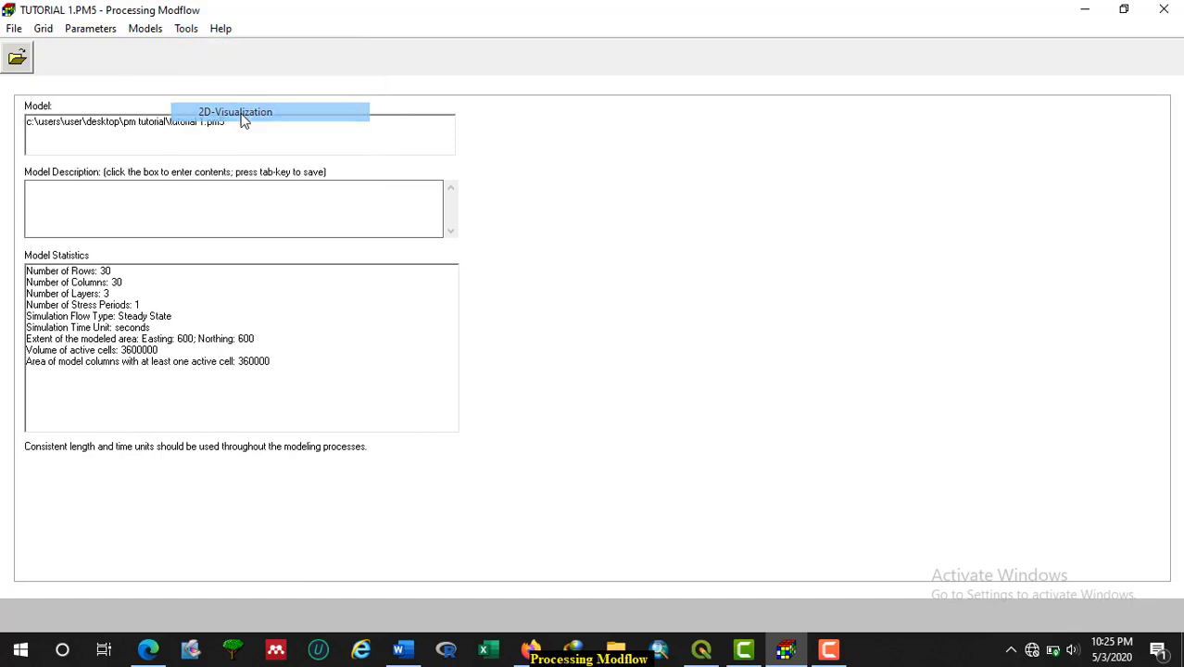
pyautogui.click(399, 649)
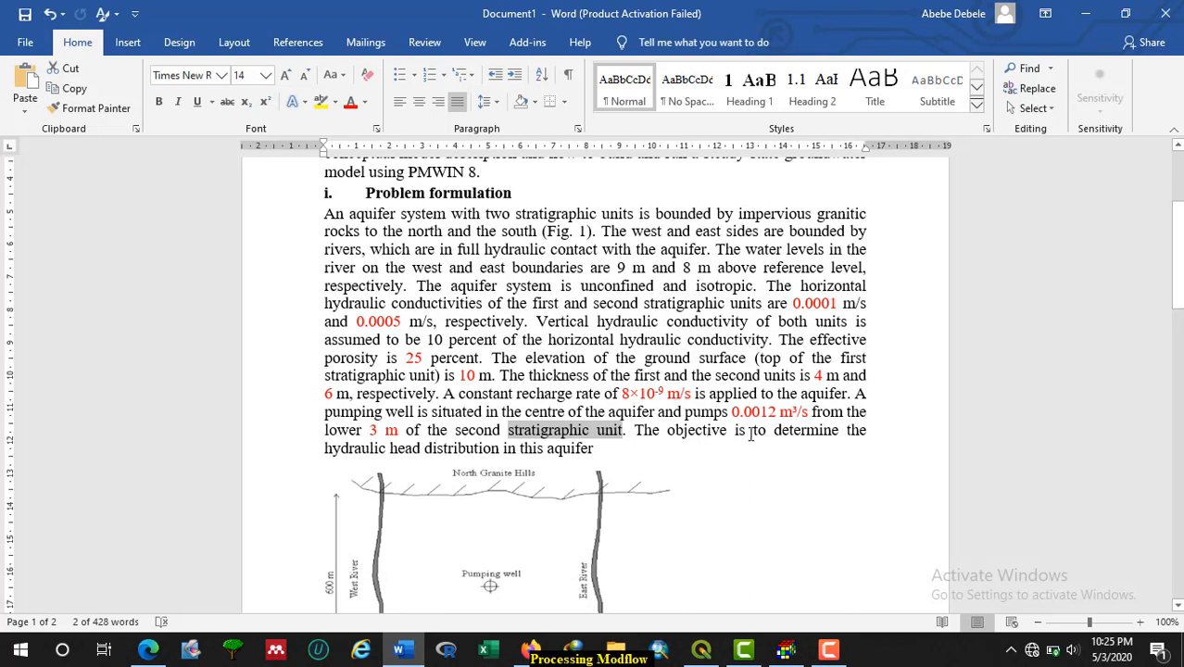
pyautogui.moveTo(756, 430); pyautogui.dragTo(886, 451)
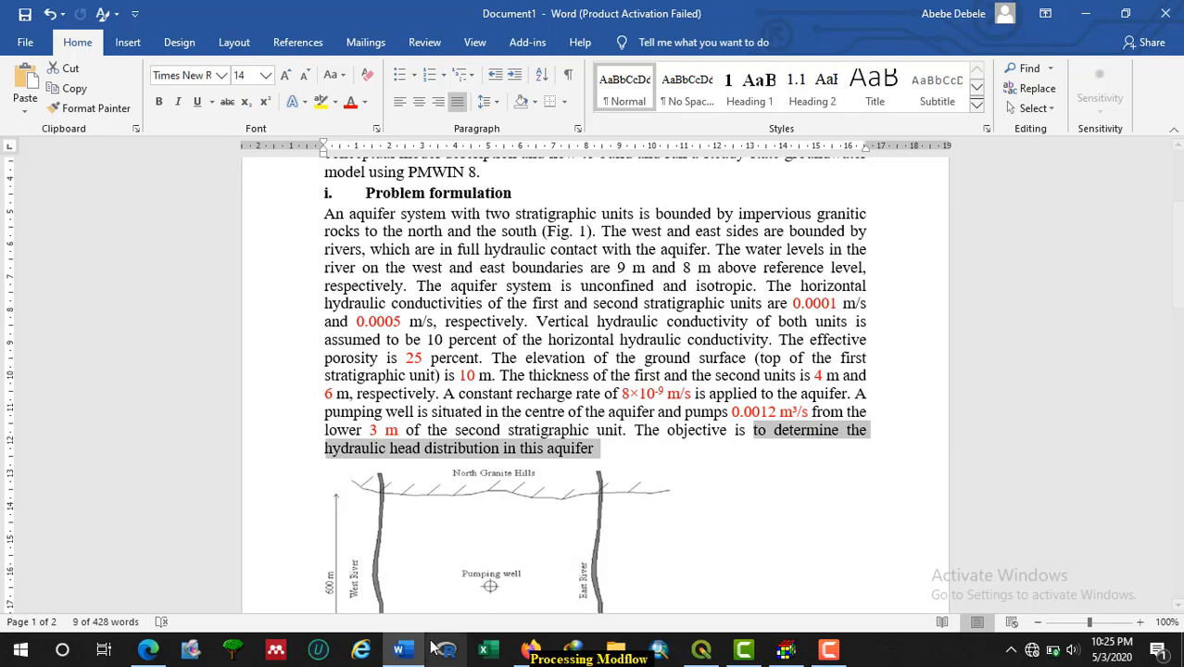
pyautogui.click(405, 656)
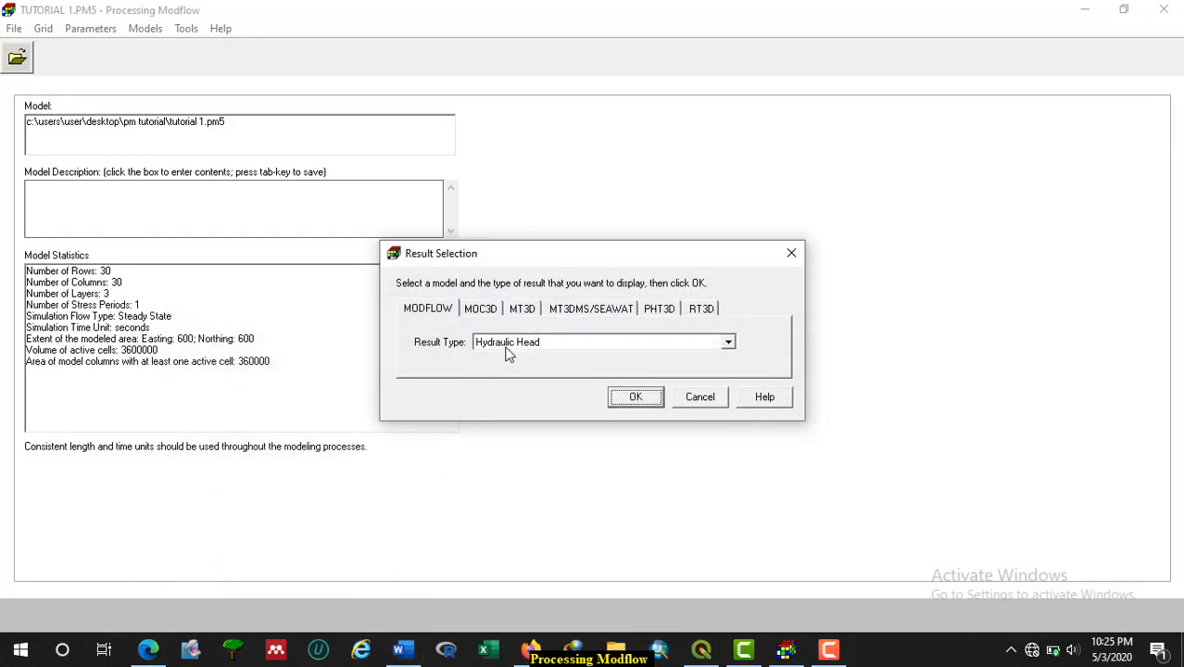
pyautogui.click(643, 401)
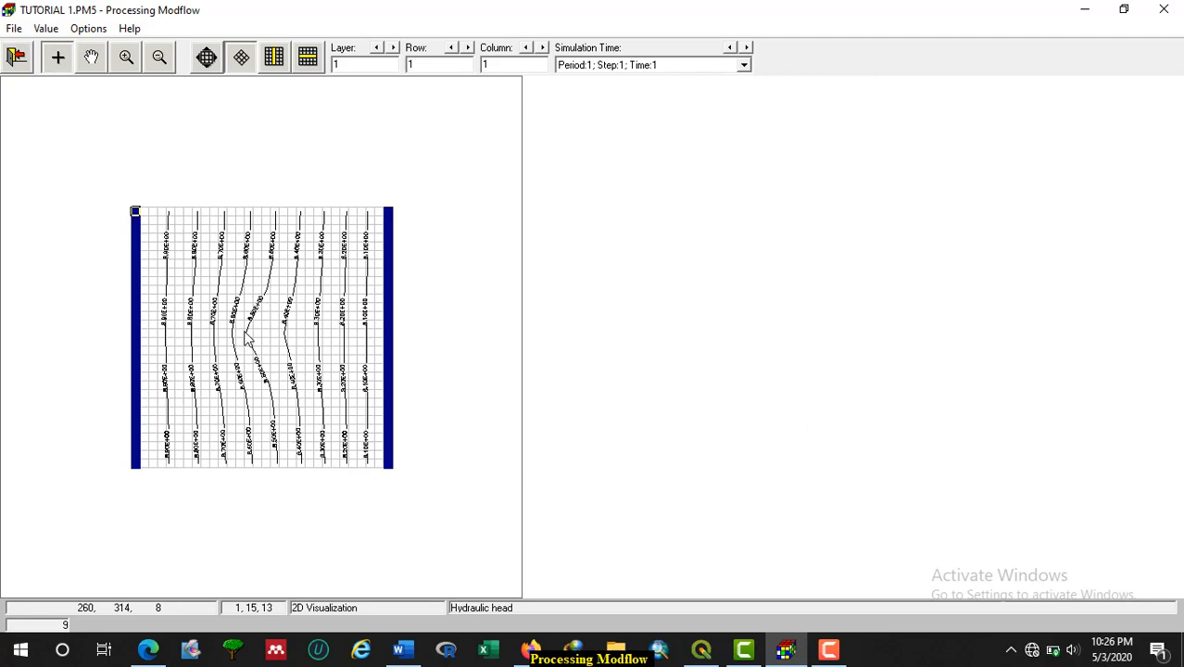
pyautogui.click(393, 47)
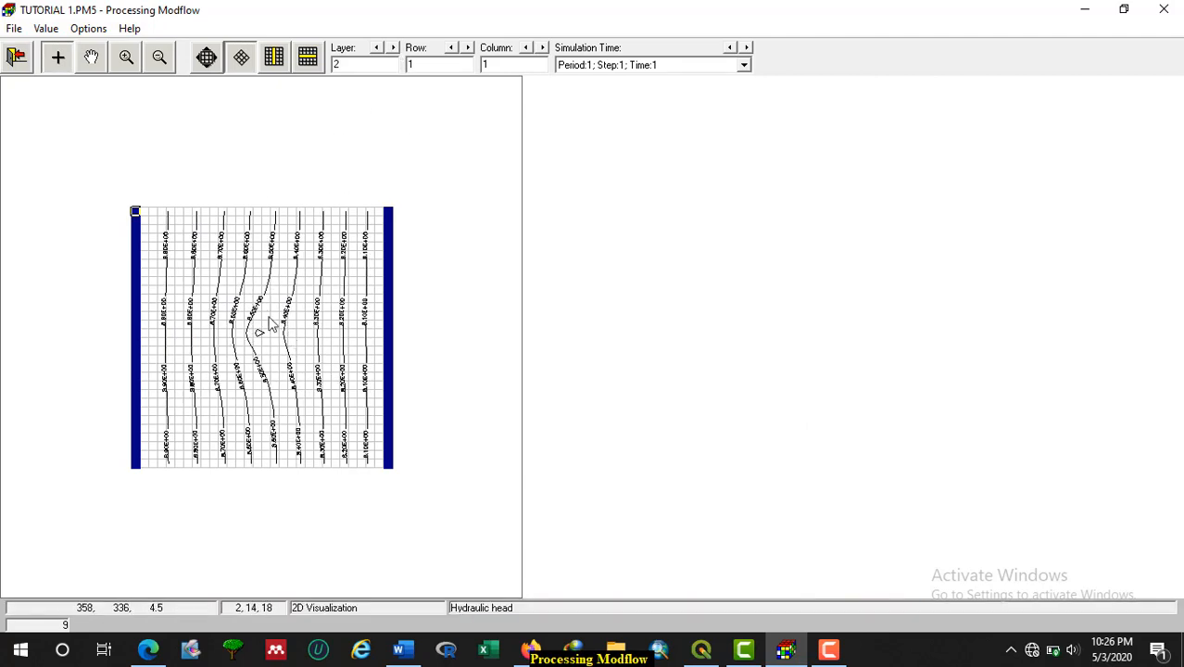
pyautogui.click(393, 48)
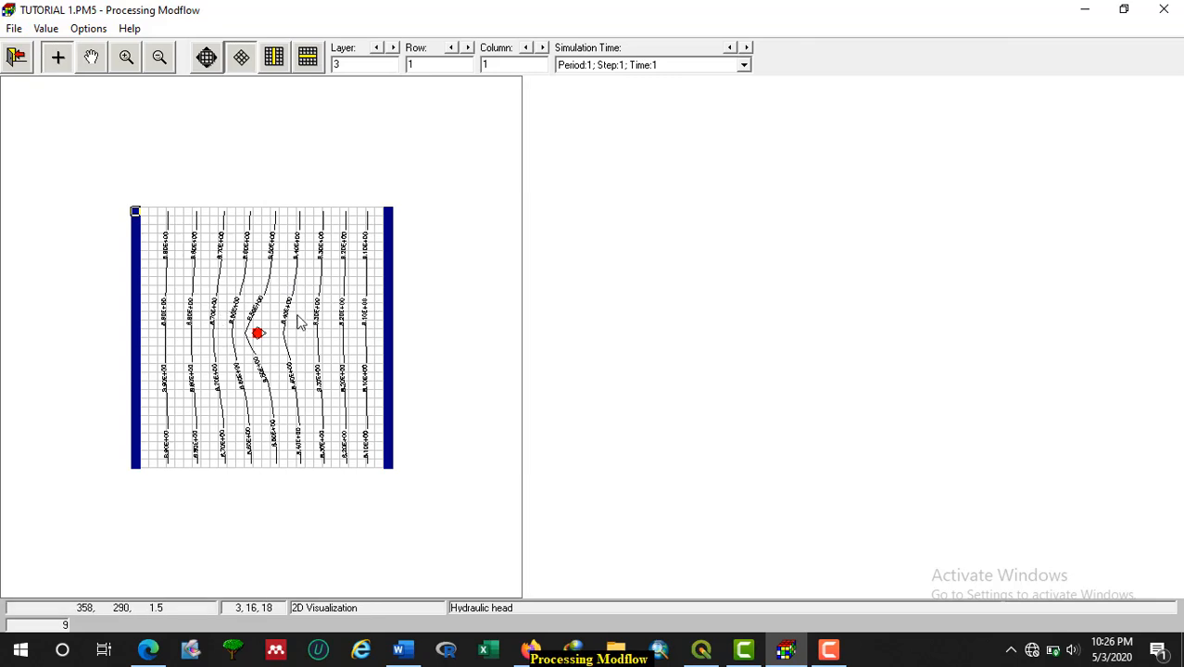
# Open the hydraulic head contour settings and apply contour levels from 8 to 9 at an interval of 0.1
pyautogui.click(88, 29)
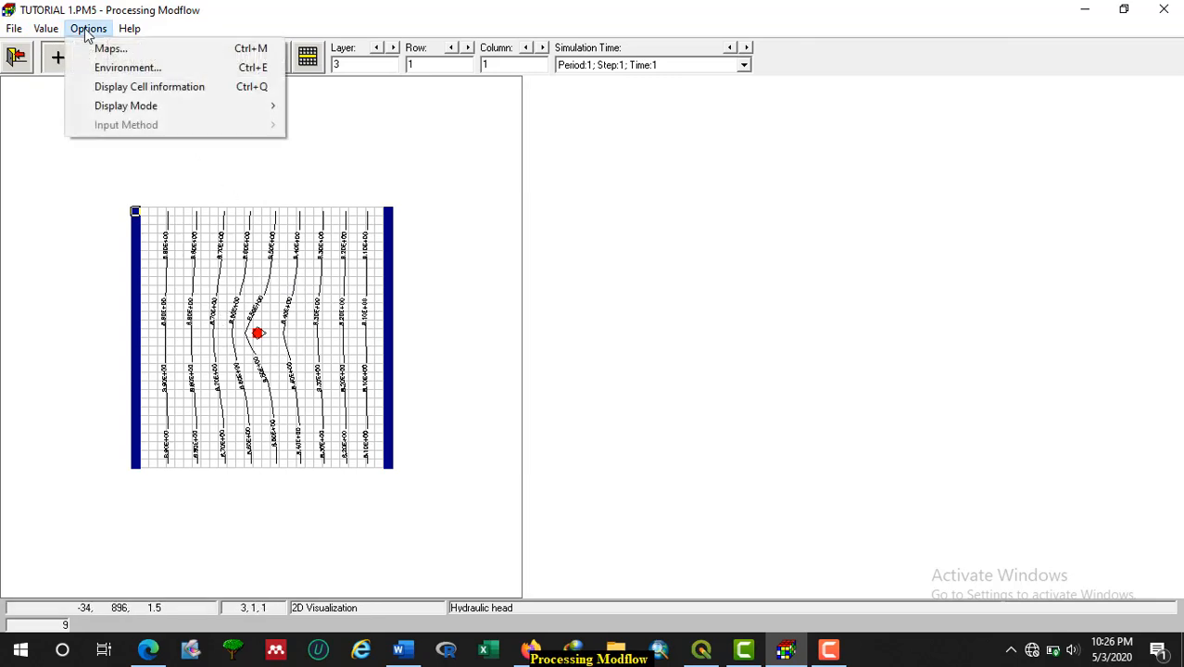
pyautogui.click(122, 70)
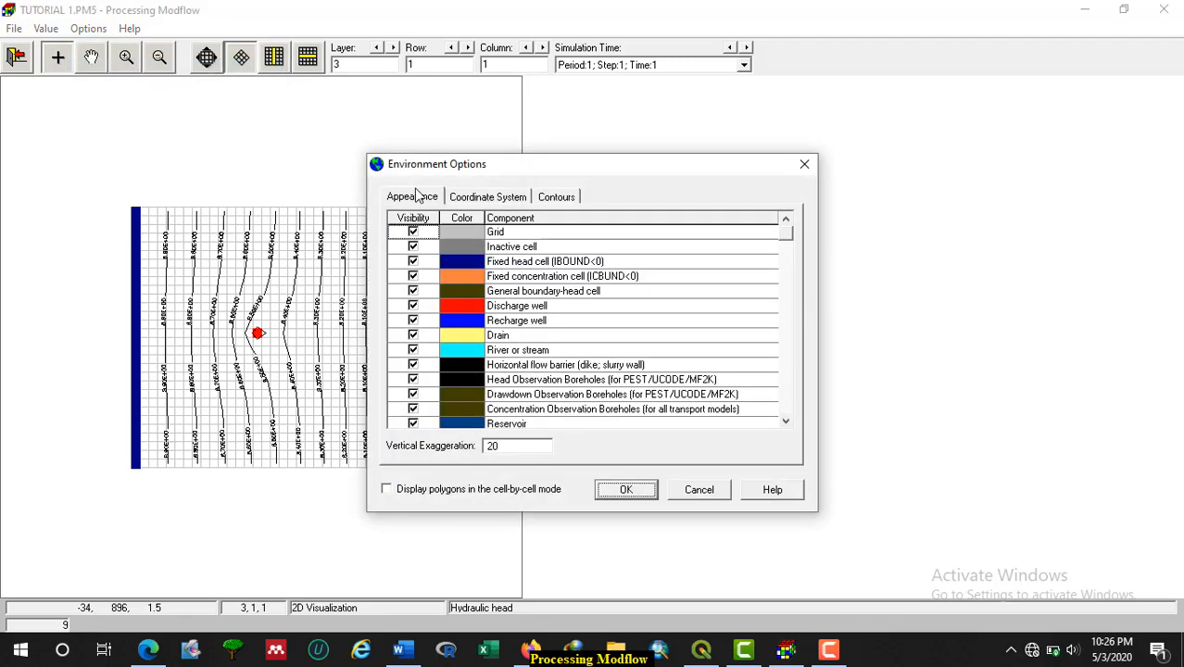
pyautogui.click(562, 199)
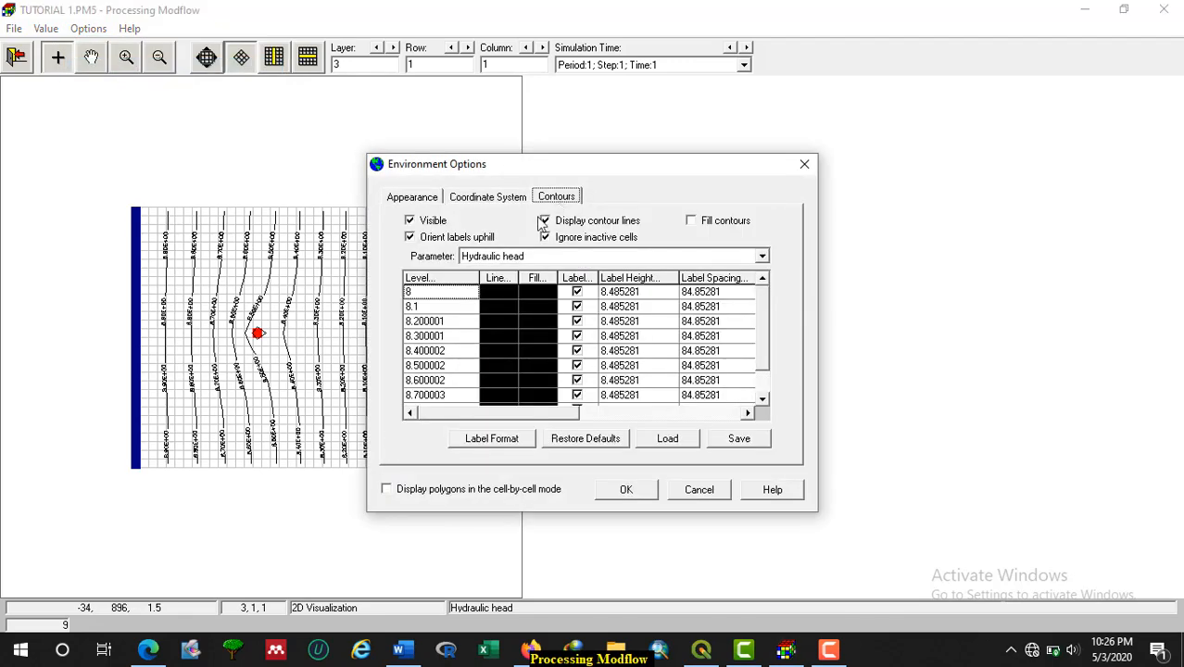
pyautogui.click(437, 286)
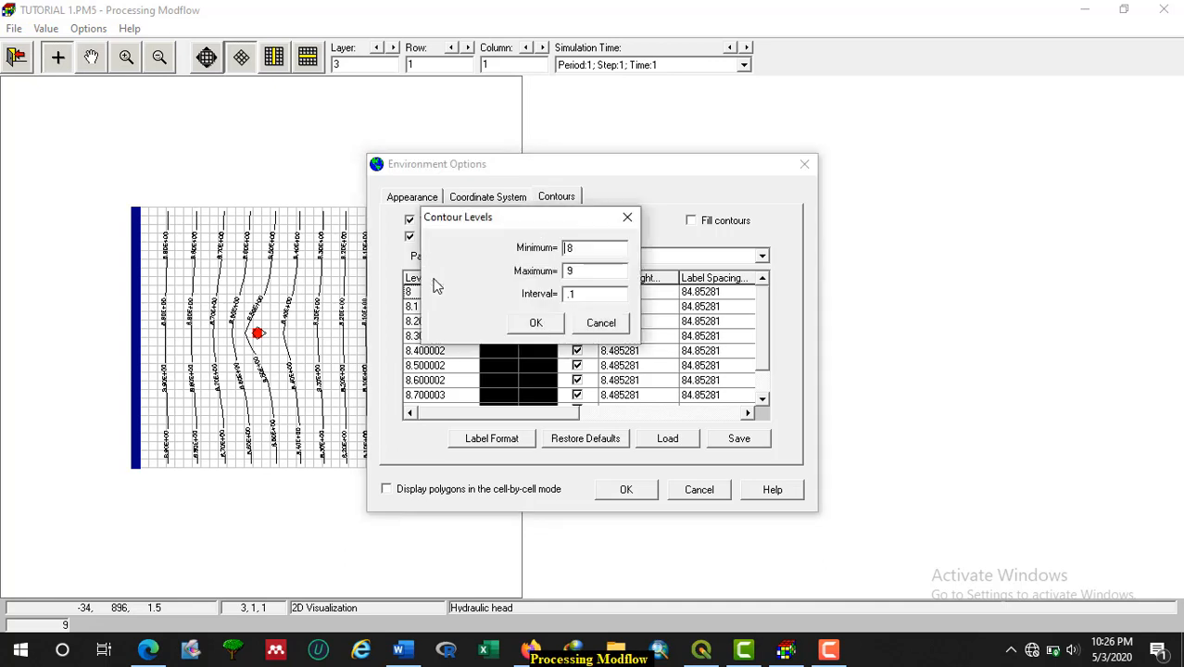
pyautogui.click(536, 323)
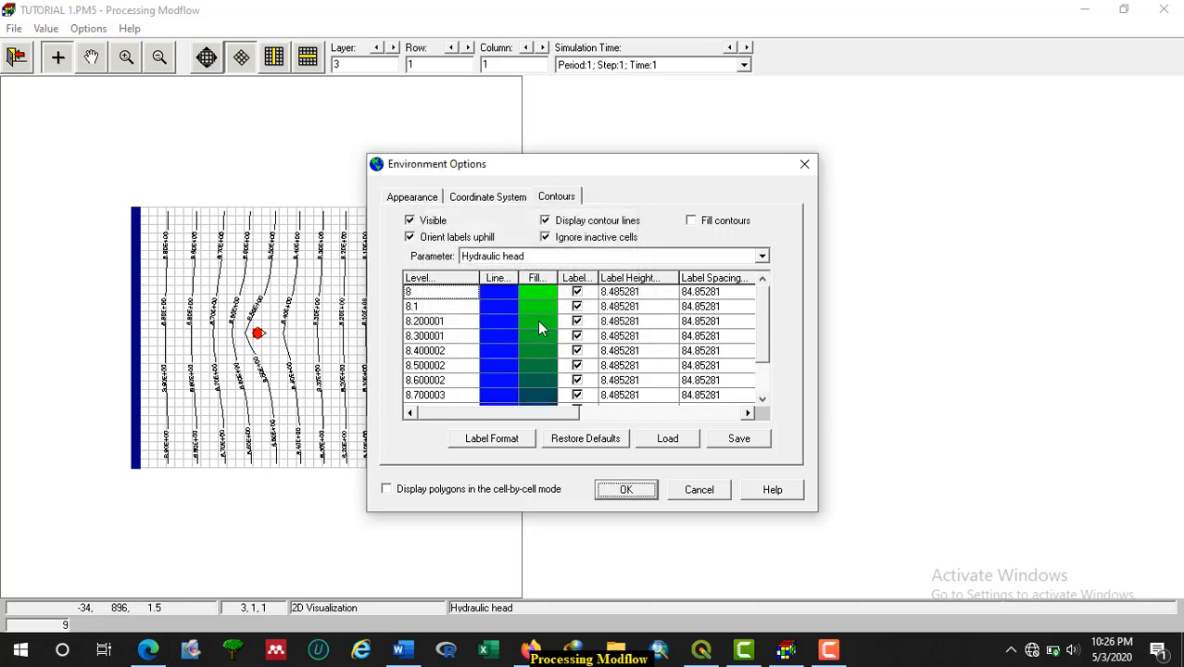
# Set the minimum color of the contour line spectrum to pink, keeping blue as the maximum color
pyautogui.click(496, 280)
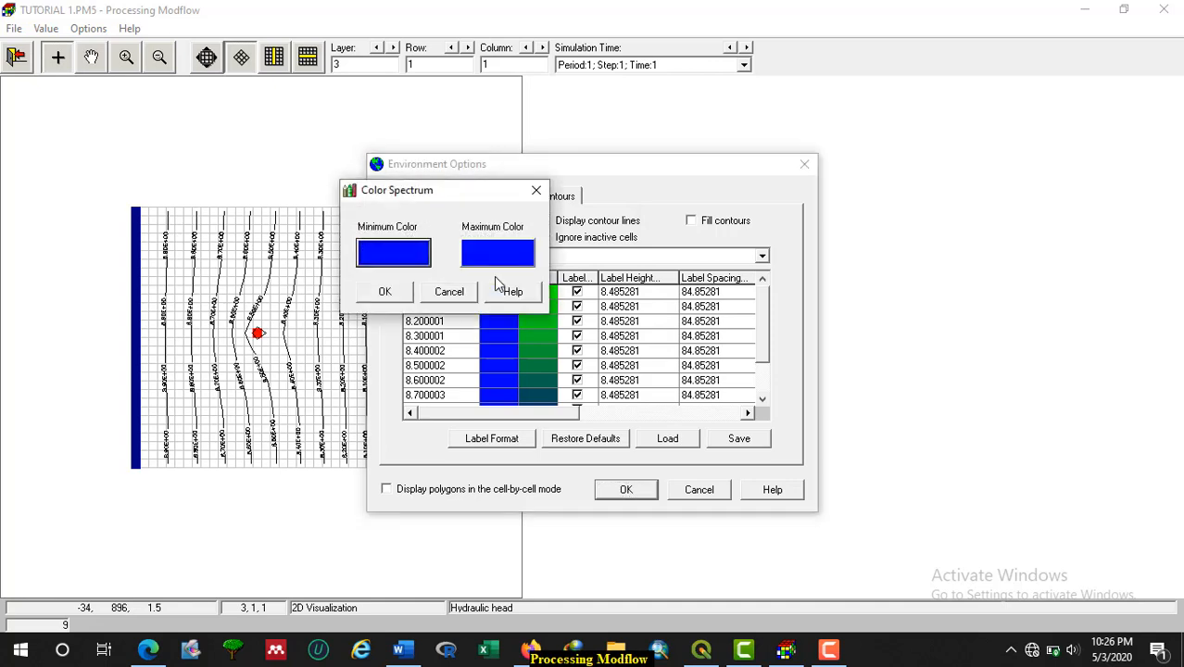
pyautogui.click(415, 259)
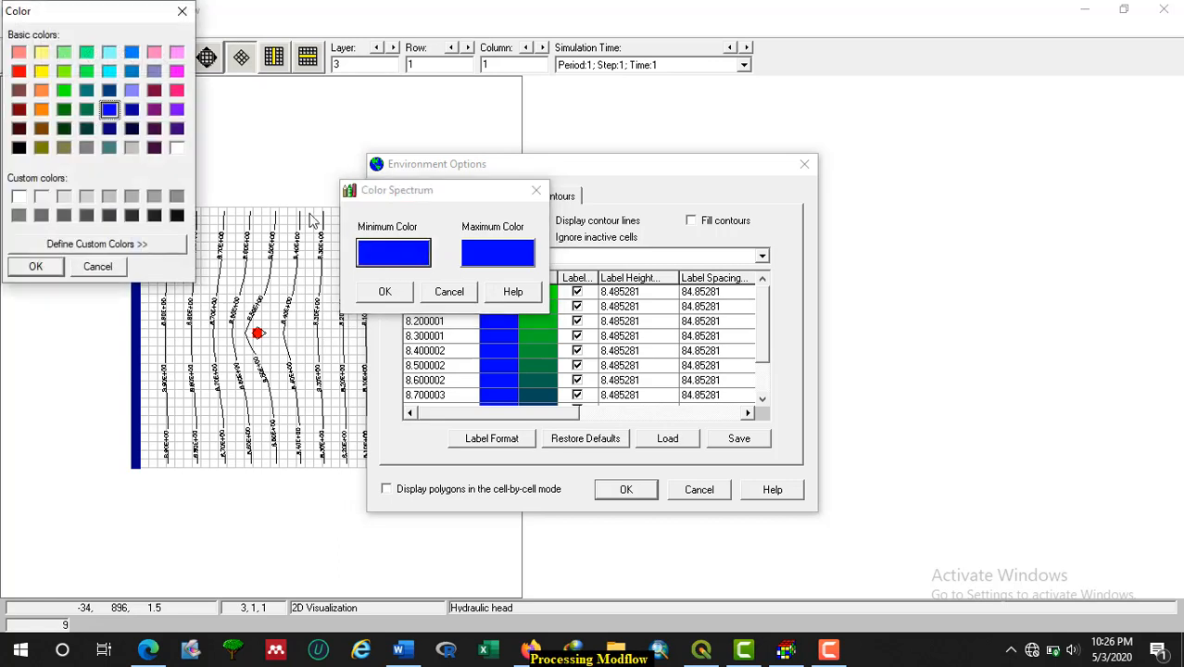
pyautogui.click(176, 92)
pyautogui.click(52, 269)
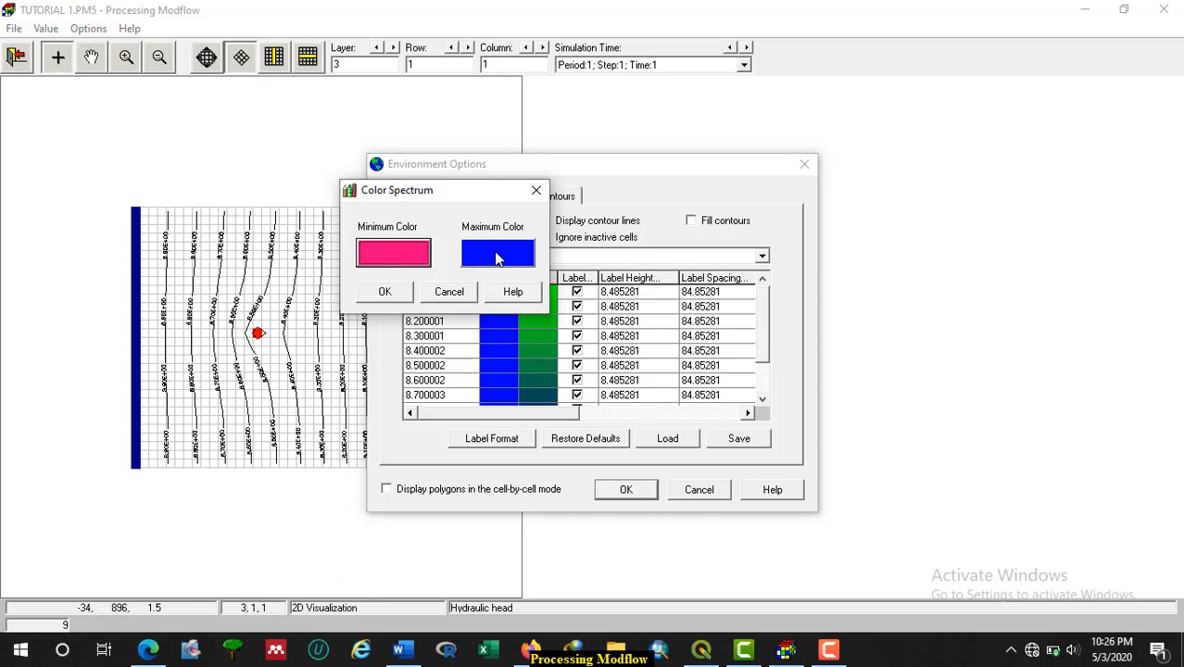
pyautogui.click(397, 294)
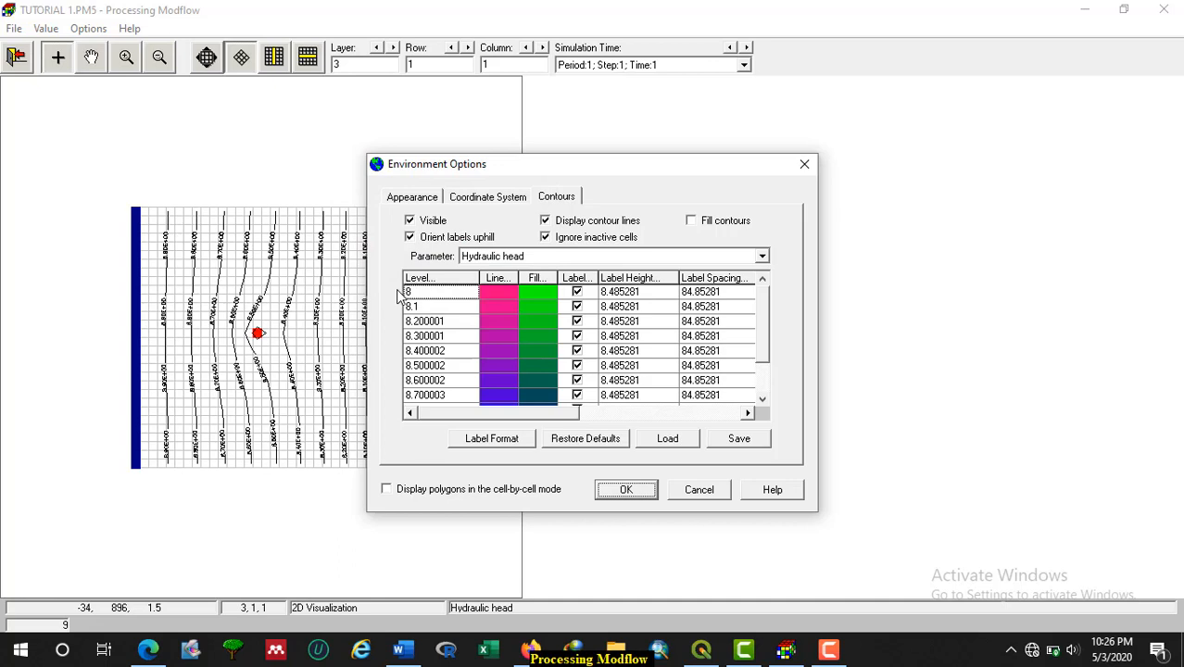
# Accept the exponential contour label format with 2 decimal digits and apply the environment options to the head map
pyautogui.click(493, 441)
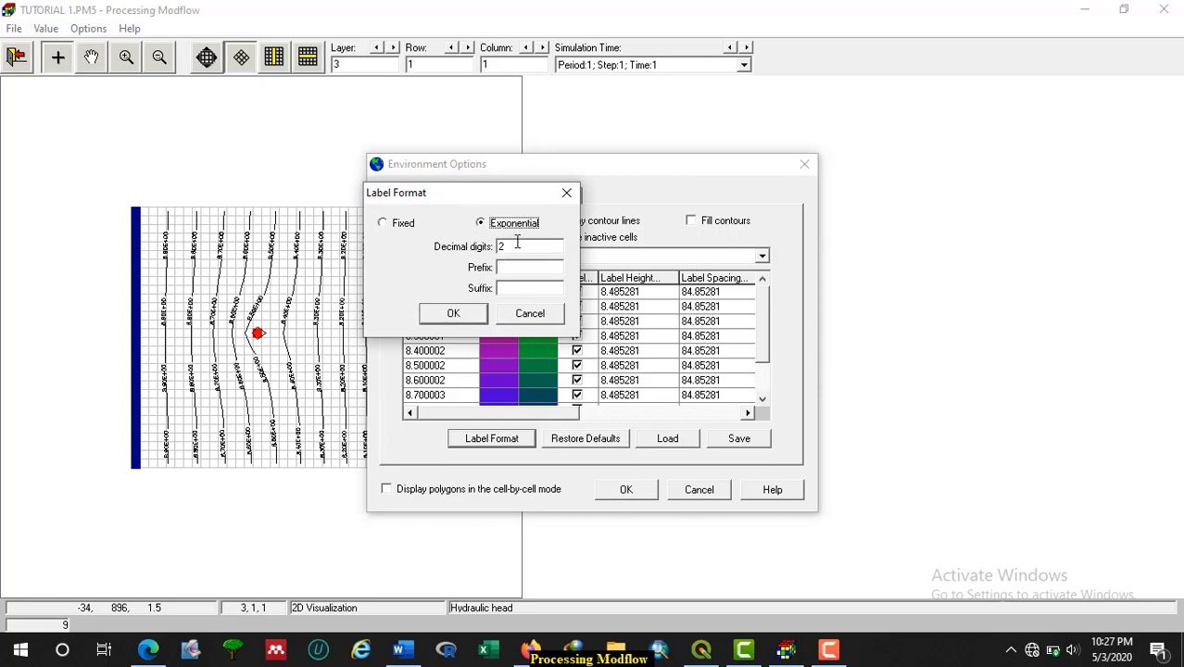
pyautogui.click(453, 315)
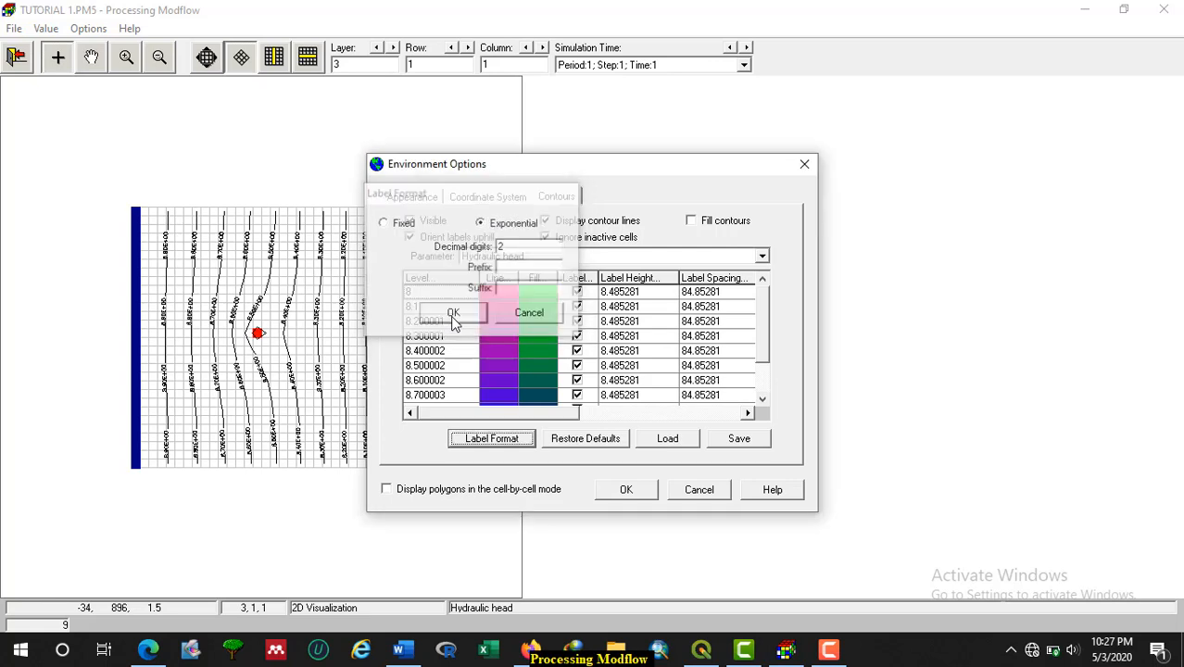
pyautogui.click(627, 491)
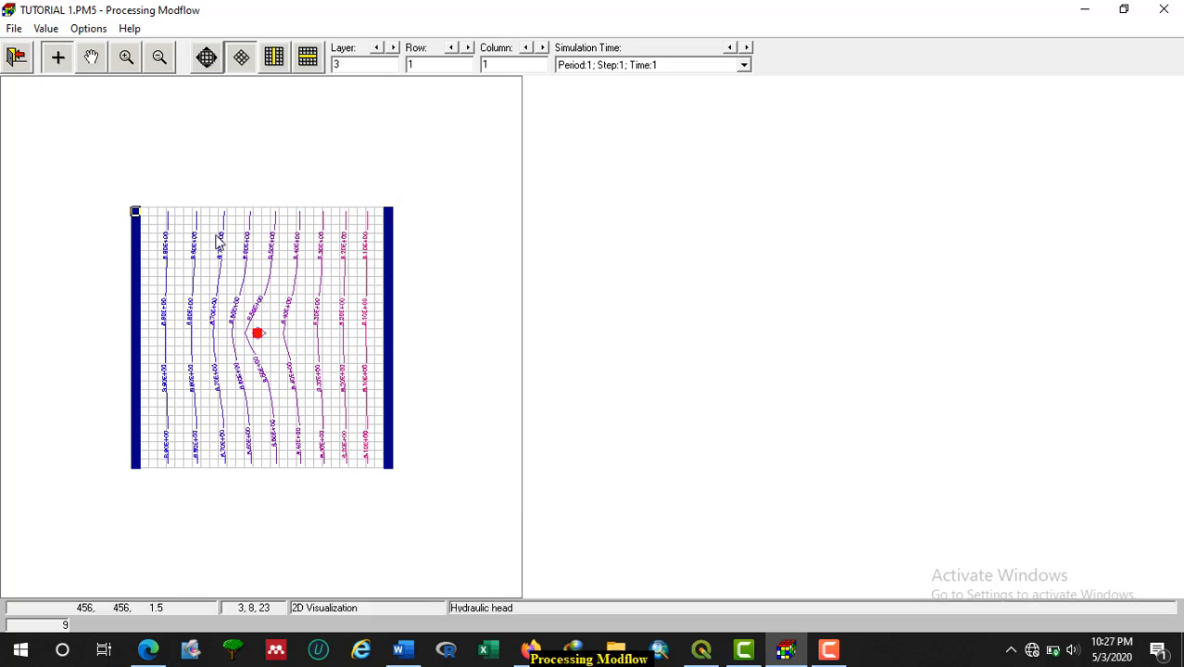
# View the colored hydraulic head contours back through layer 1, then leave the 2D visualization
pyautogui.click(377, 48)
pyautogui.click(377, 49)
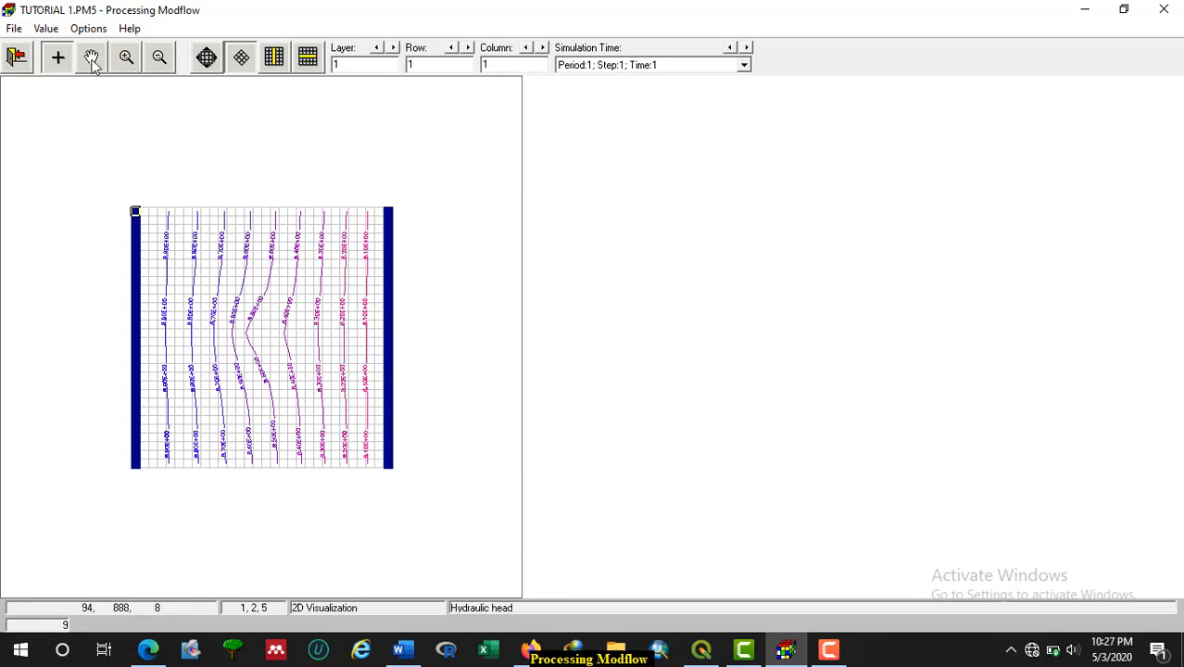
pyautogui.click(16, 57)
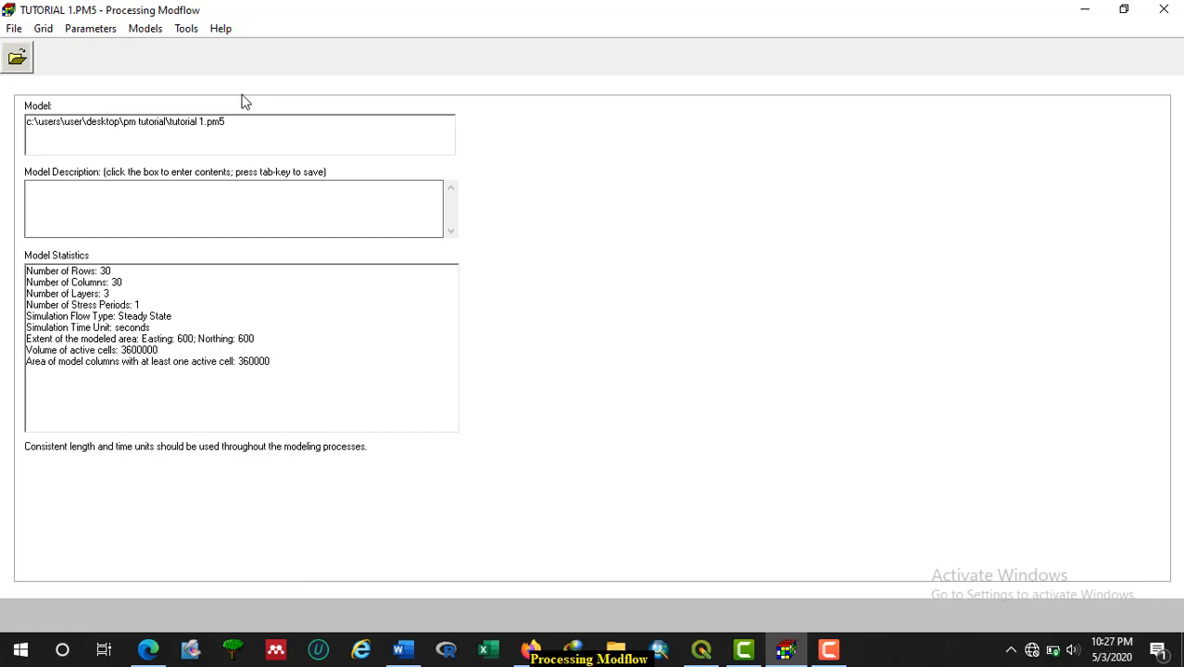
# Start the water budget calculation, open its subregion definition and assign subregion number 1 to all cells of layer 1
pyautogui.click(187, 29)
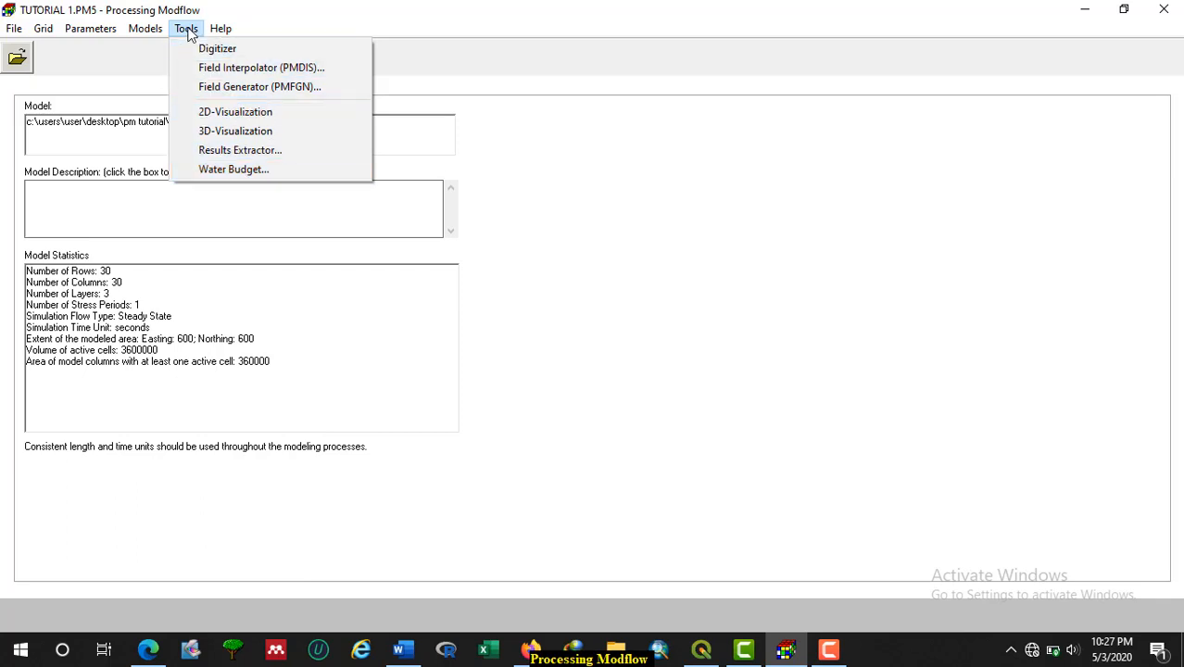
pyautogui.click(245, 171)
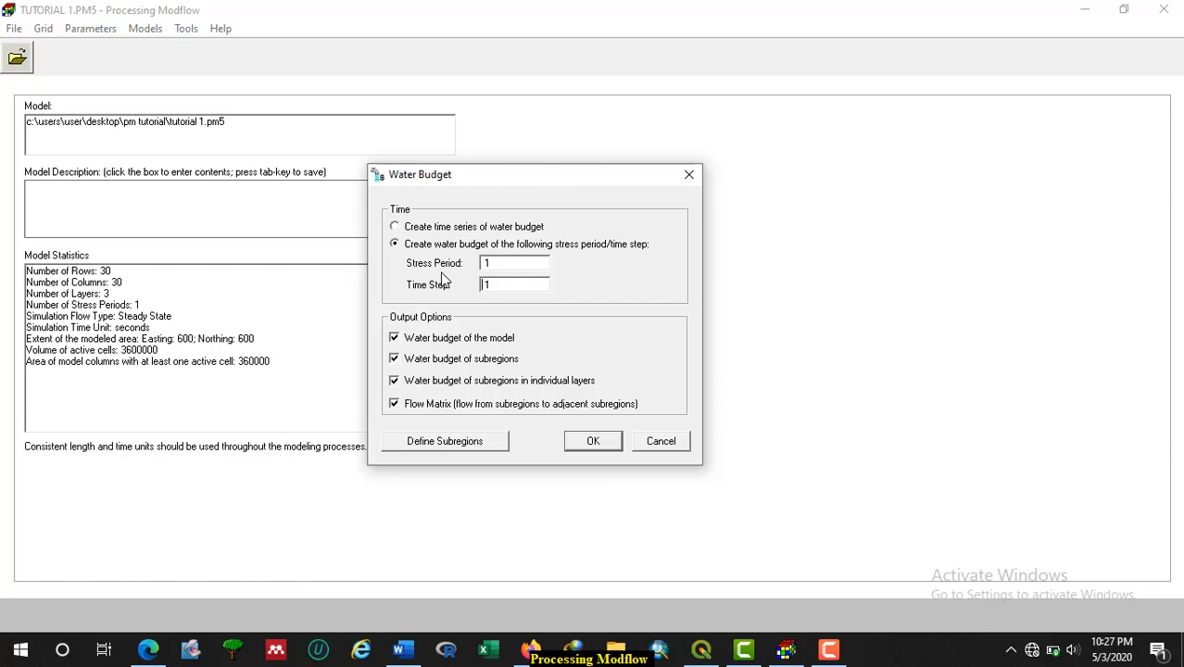
pyautogui.click(450, 443)
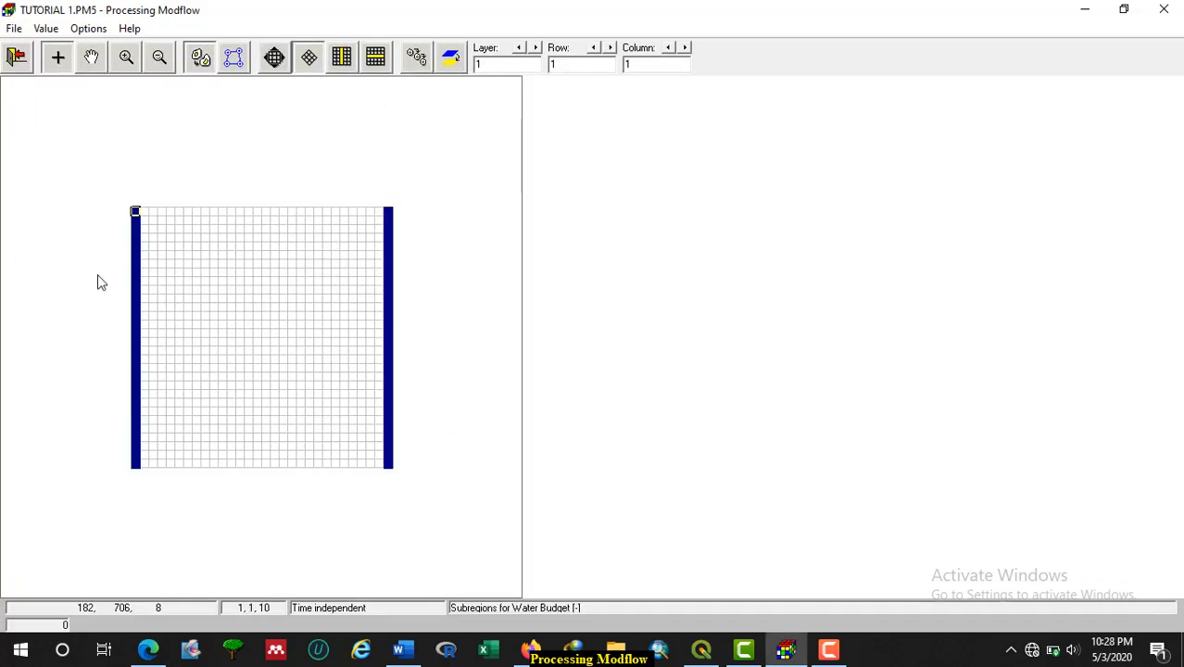
pyautogui.click(46, 29)
pyautogui.click(90, 67)
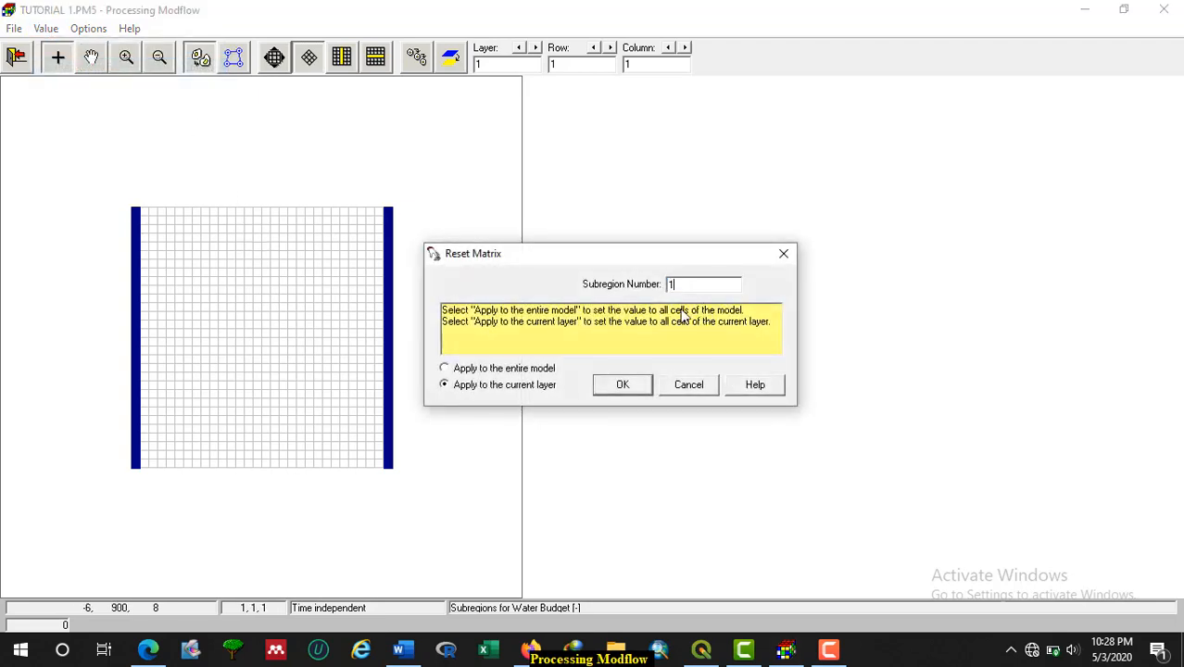
pyautogui.click(649, 384)
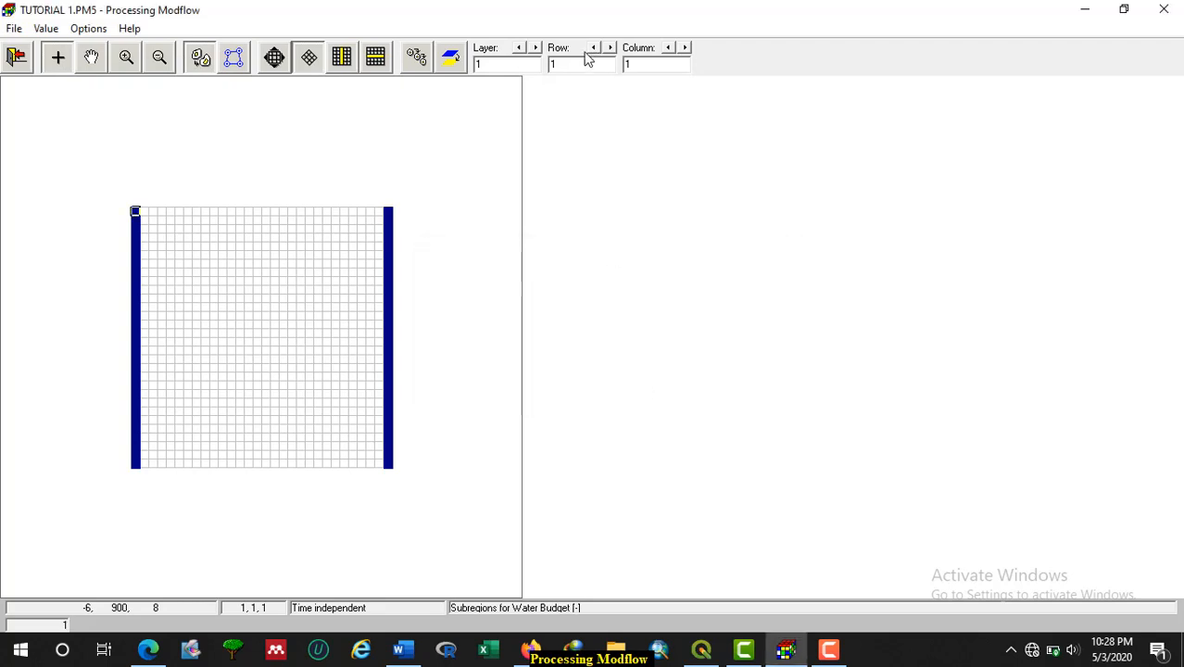
# Assign water budget subregion number 2 to all cells of layer 2
pyautogui.click(536, 47)
pyautogui.click(45, 29)
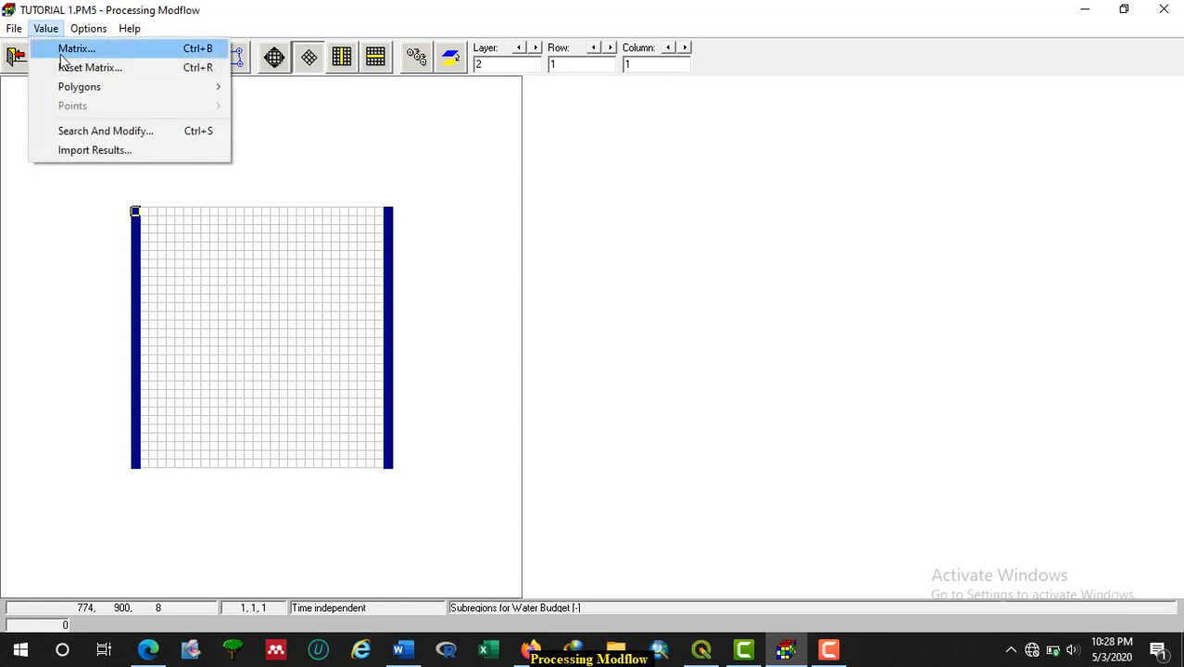
pyautogui.click(74, 68)
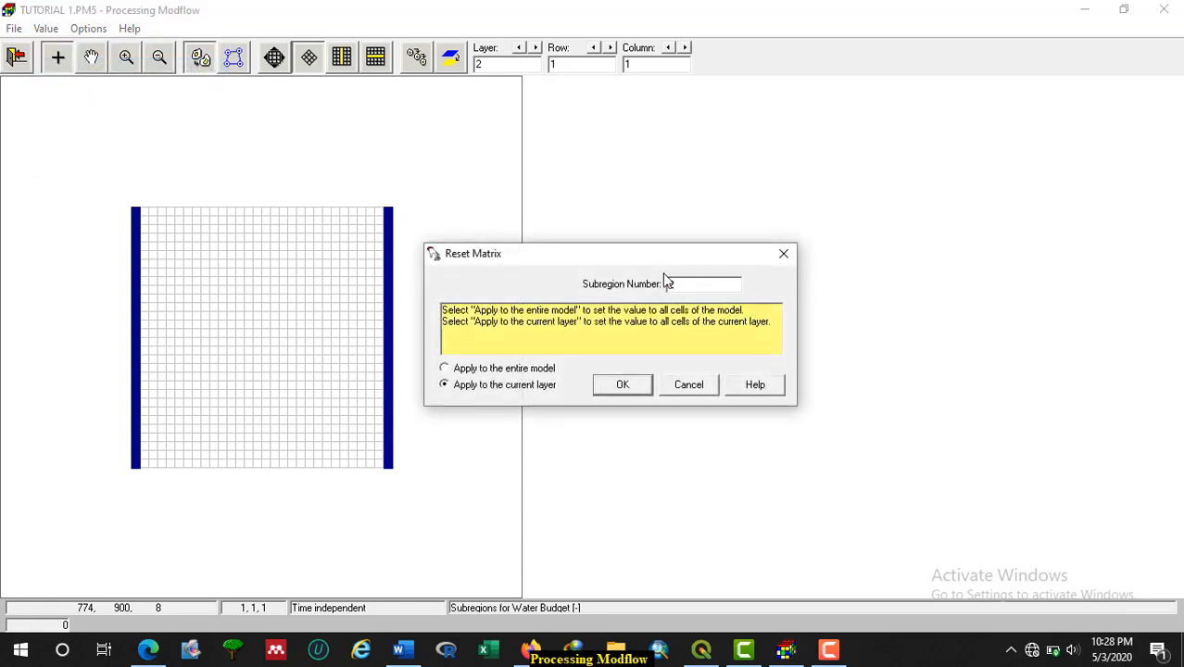
pyautogui.click(635, 384)
# Assign water budget subregion number 3 to all cells of layer 3
pyautogui.click(534, 47)
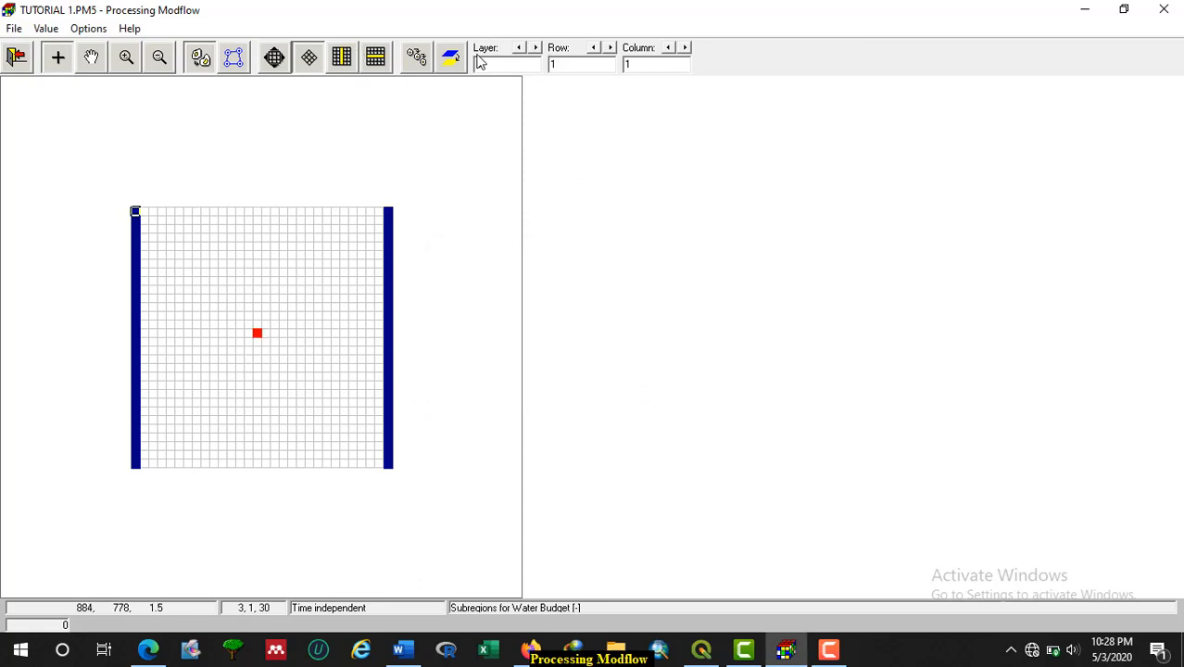
pyautogui.click(45, 29)
pyautogui.click(74, 65)
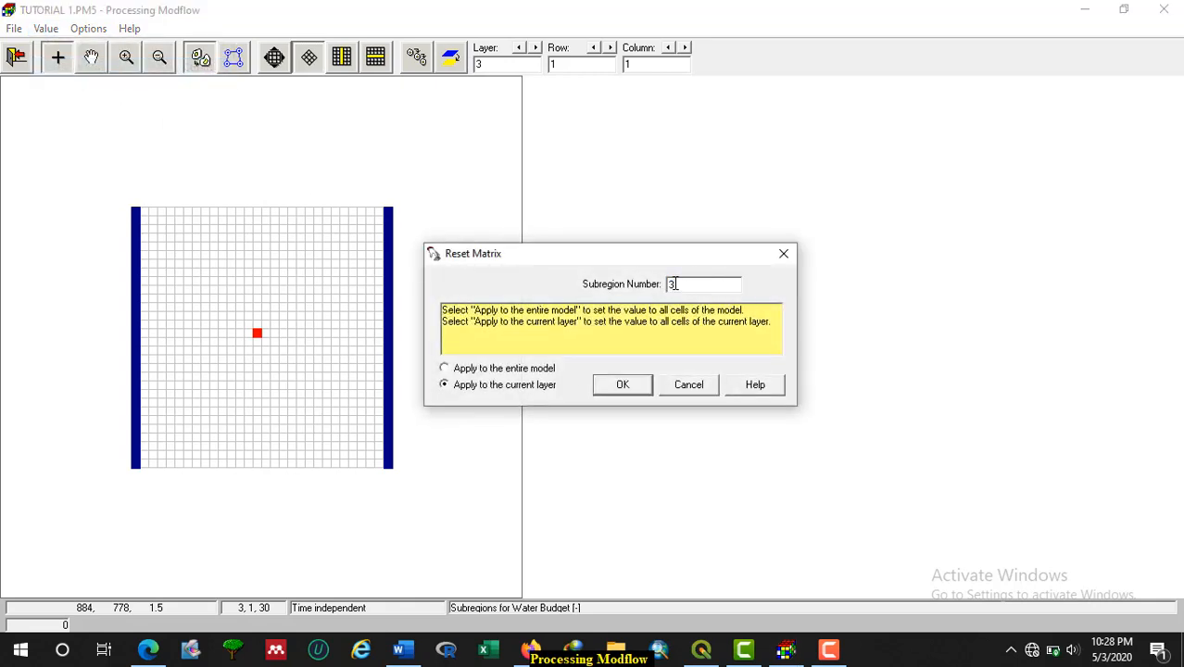
pyautogui.click(618, 384)
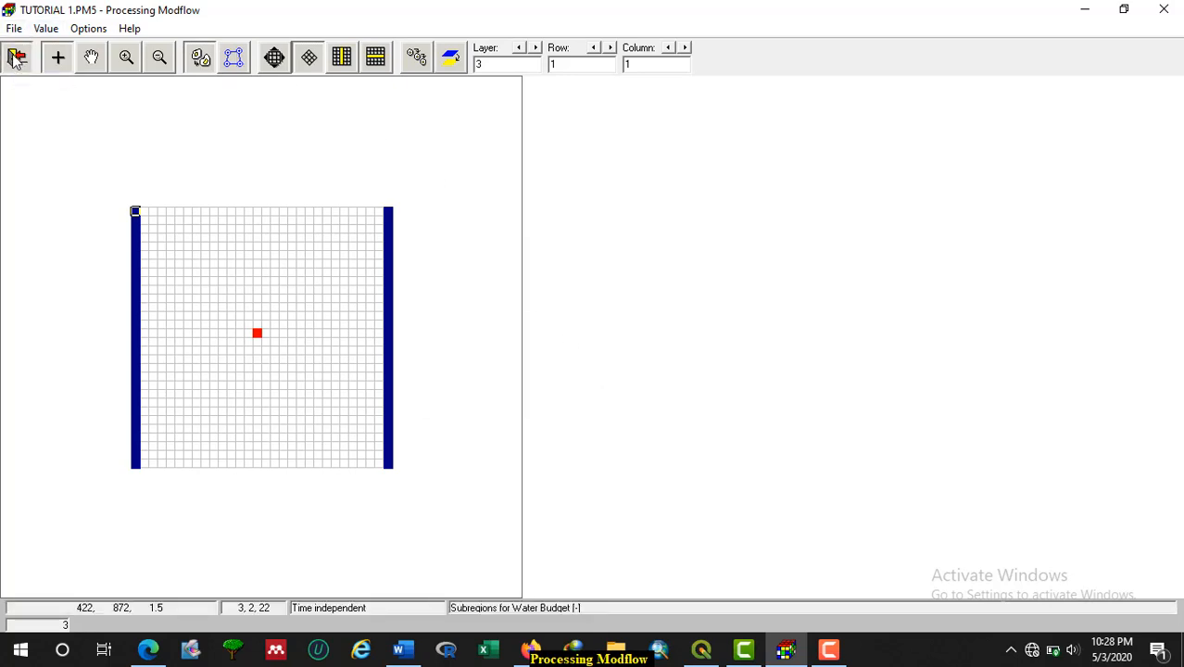
# Save the water budget subregions, then calculate the budget for stress period 1, time step 1, and open the WATERBDG.DAT report
pyautogui.click(16, 59)
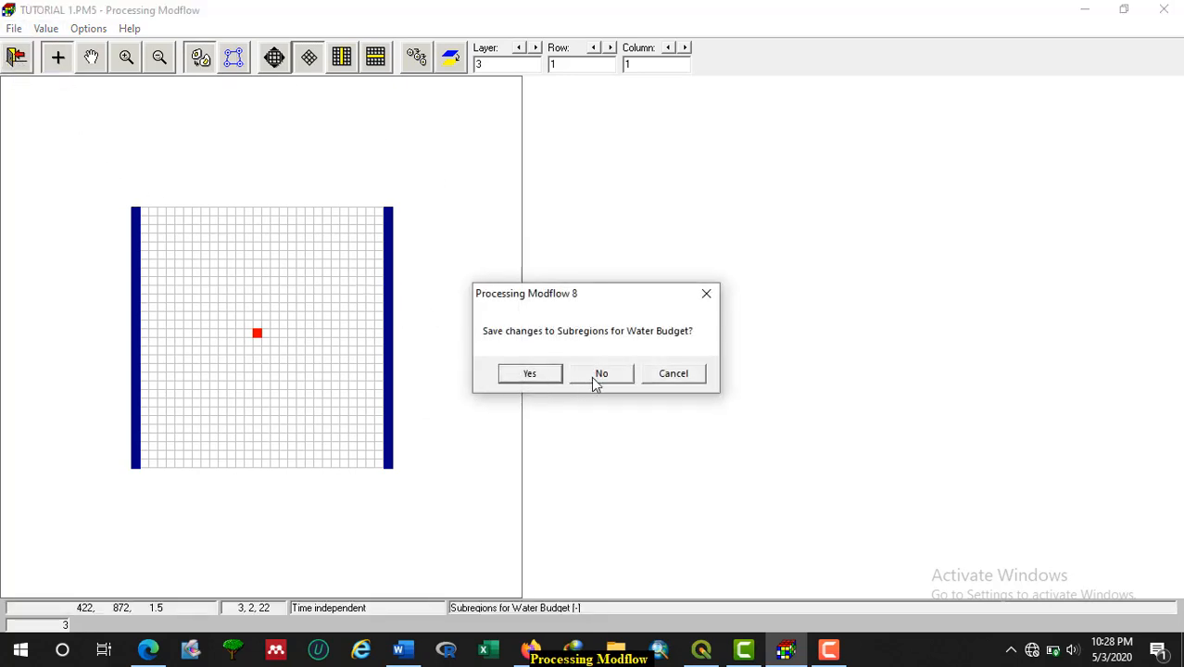
pyautogui.click(538, 377)
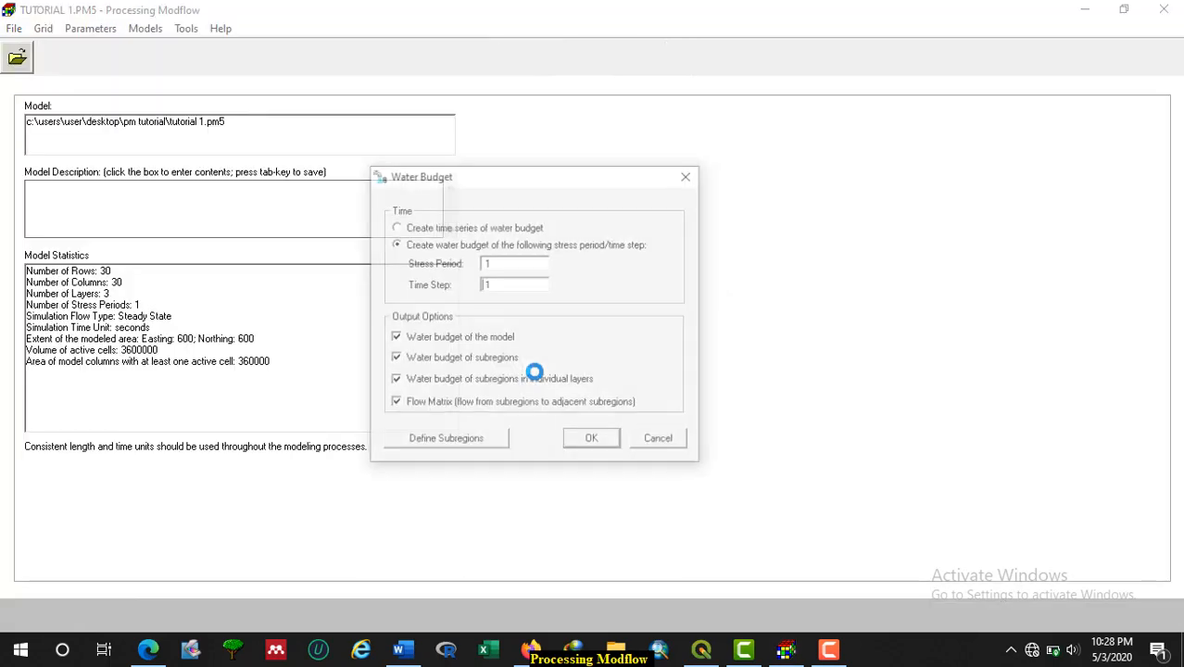
pyautogui.click(601, 442)
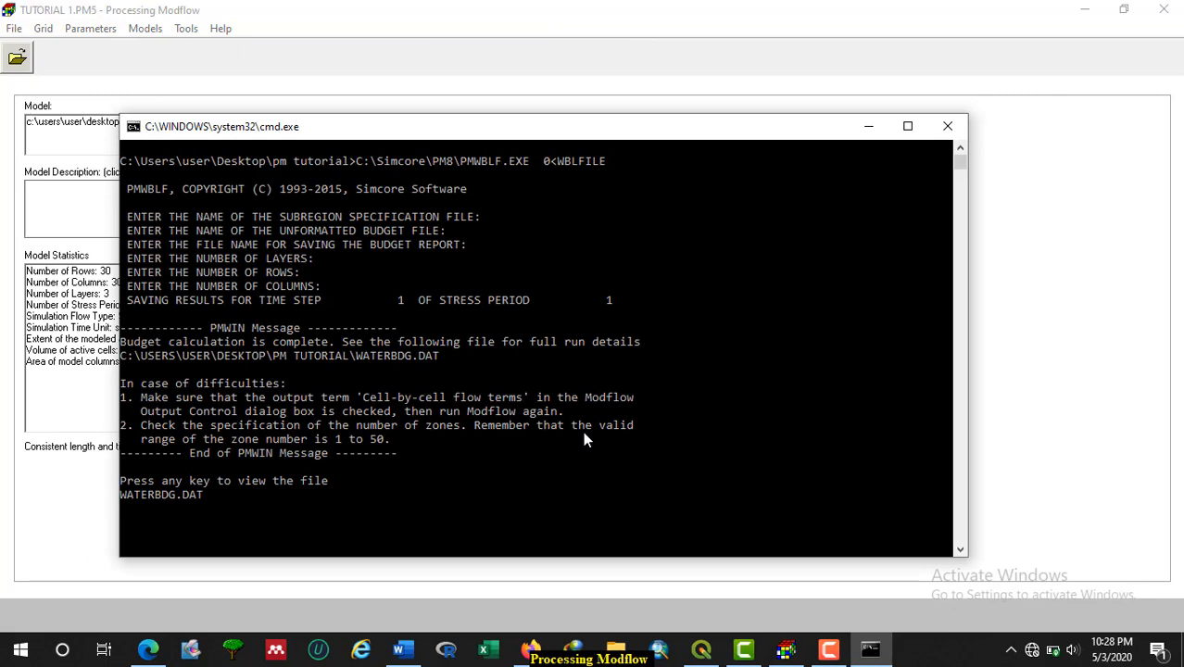
pyautogui.press('Return')
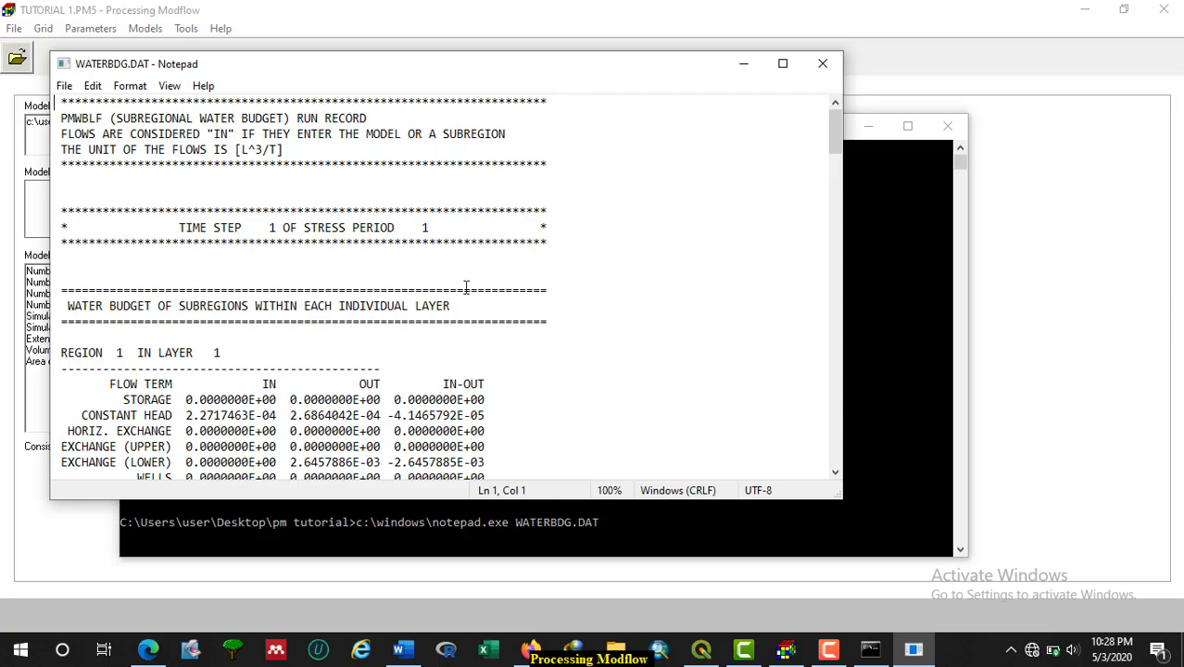
# Examine the report's water budgets of subregions 1, 2 and 3 within their individual layers
pyautogui.scroll(-1, 317, 278)
pyautogui.scroll(-2, 314, 278)
pyautogui.moveTo(136, 214); pyautogui.dragTo(232, 217)
pyautogui.scroll(-8, 184, 262)
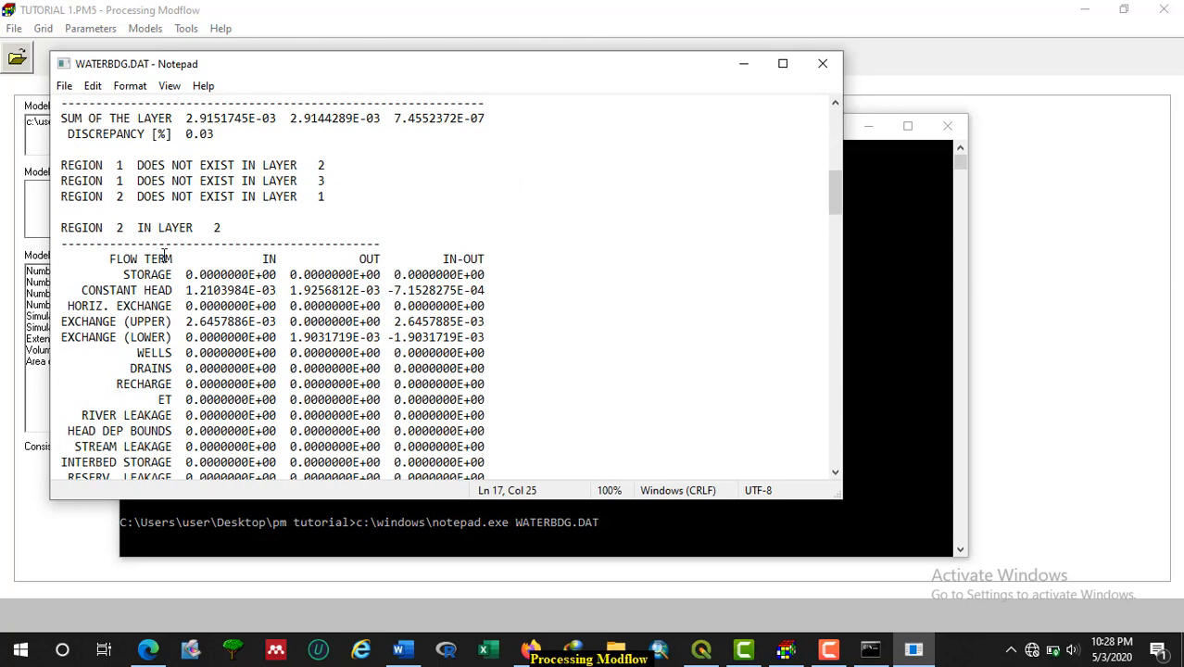
pyautogui.moveTo(136, 227); pyautogui.dragTo(235, 227)
pyautogui.scroll(-9, 235, 241)
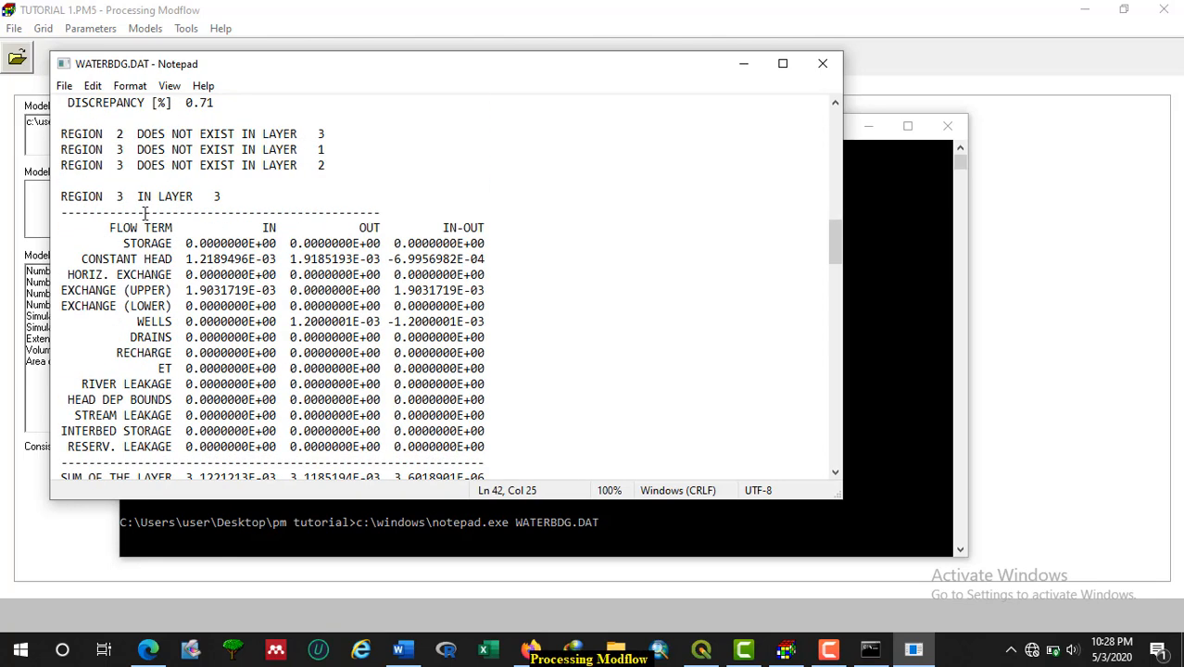
pyautogui.moveTo(135, 198); pyautogui.dragTo(257, 199)
pyautogui.scroll(-9, 236, 272)
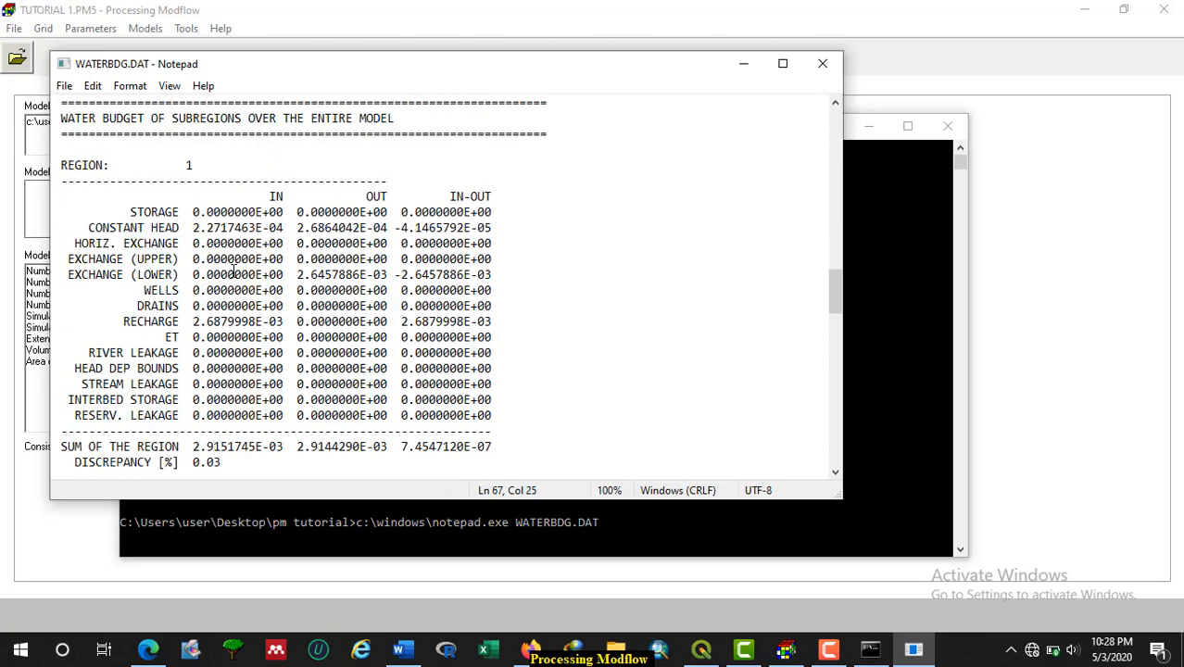
# Look through the water budgets of regions 1, 2 and 3 over the entire model
pyautogui.moveTo(164, 165); pyautogui.dragTo(233, 164)
pyautogui.scroll(-5, 182, 260)
pyautogui.moveTo(183, 260); pyautogui.dragTo(217, 259)
pyautogui.scroll(-5, 224, 260)
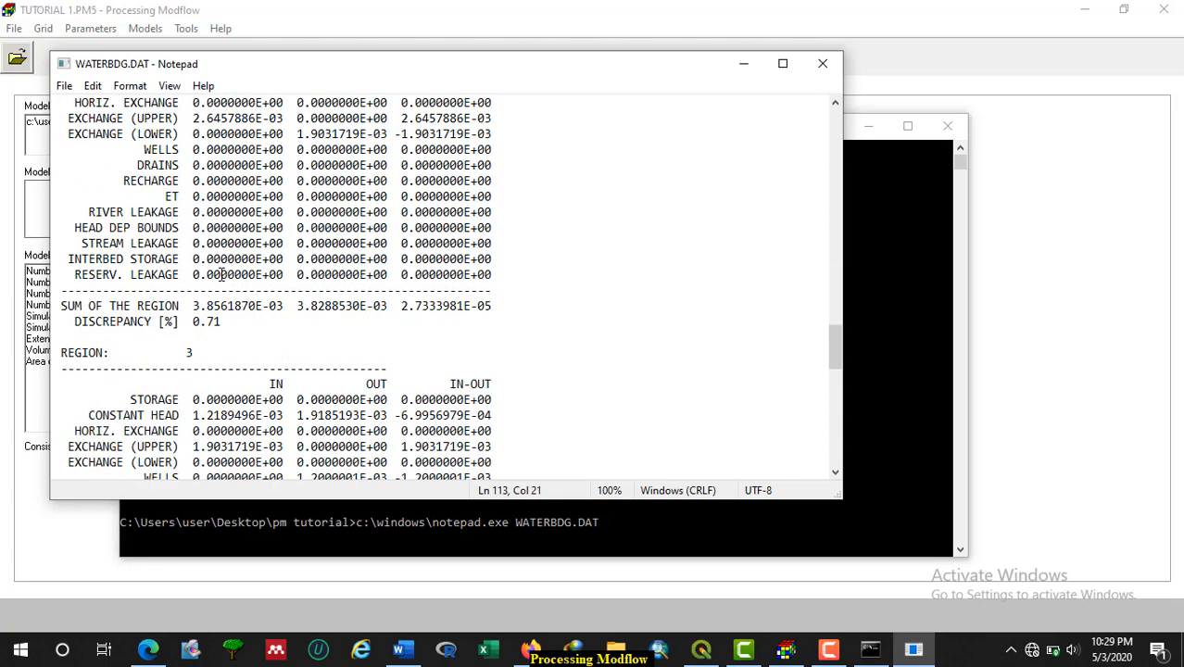
pyautogui.moveTo(179, 354); pyautogui.dragTo(271, 360)
pyautogui.scroll(14, 271, 360)
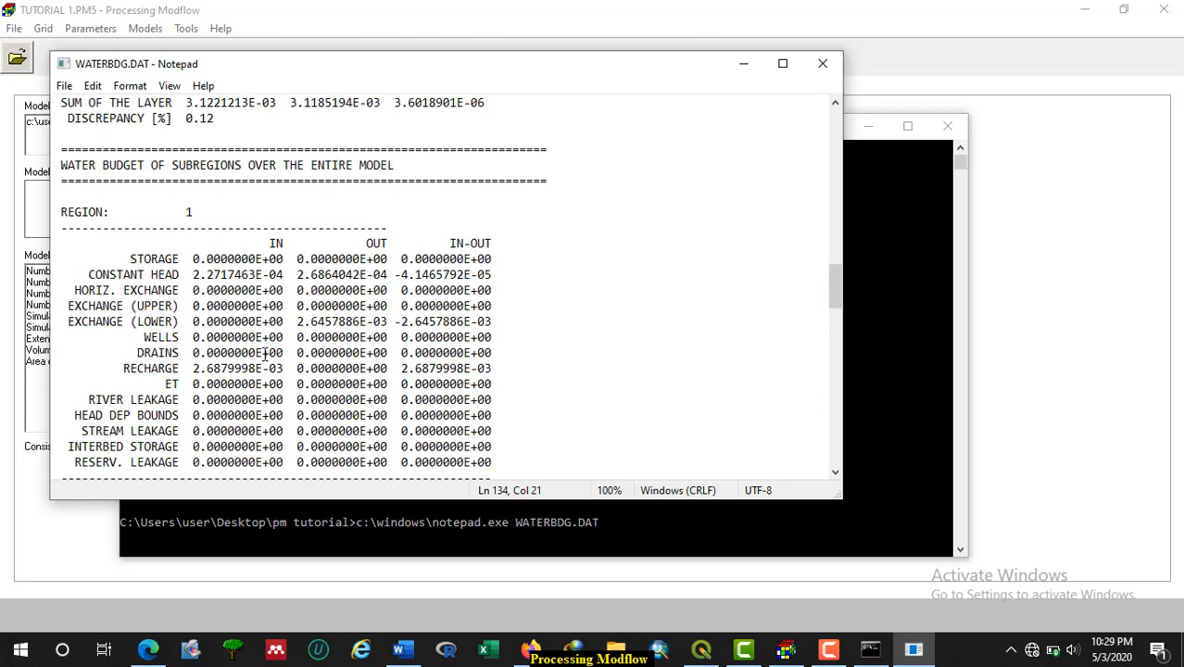
# Examine region 1's constant head inflow, outflow and net flow, consulting the river layout figure in the Word problem description
pyautogui.scroll(-2, 224, 340)
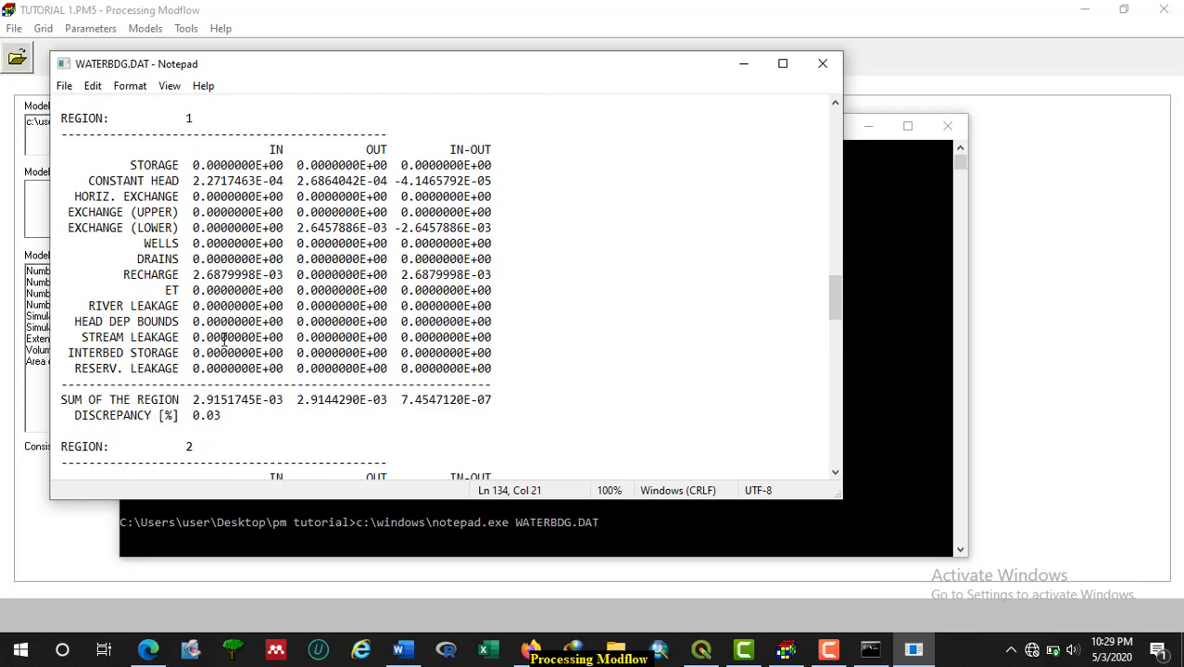
pyautogui.scroll(1, 224, 334)
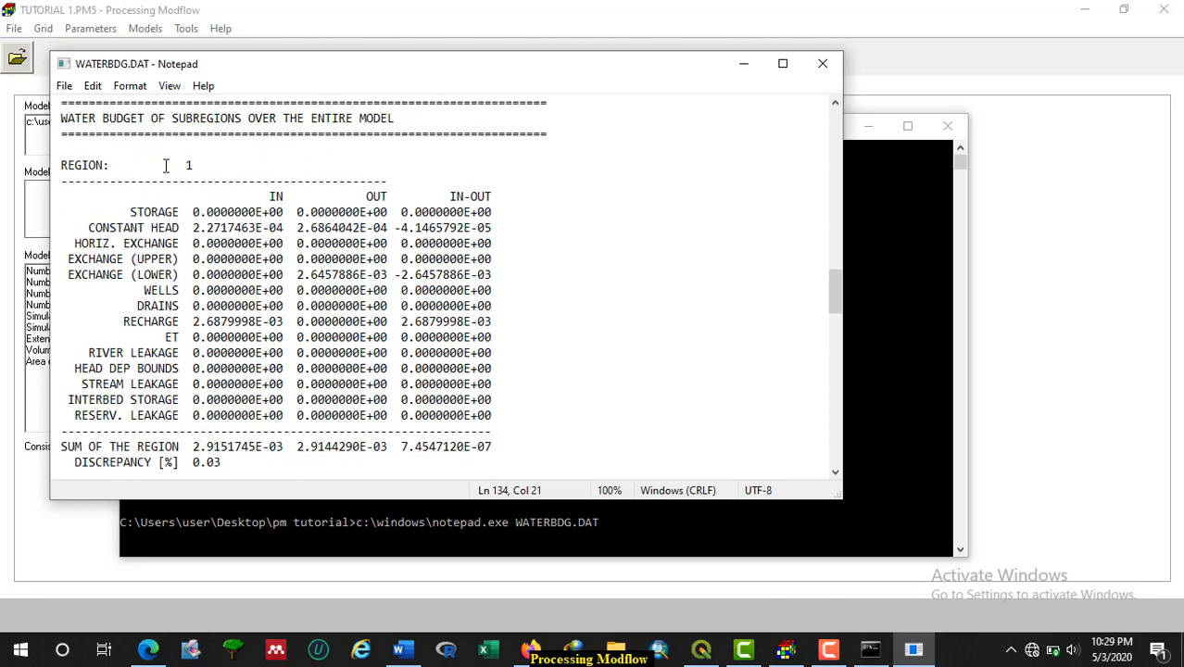
pyautogui.moveTo(165, 165); pyautogui.dragTo(198, 165)
pyautogui.moveTo(193, 230); pyautogui.dragTo(284, 227)
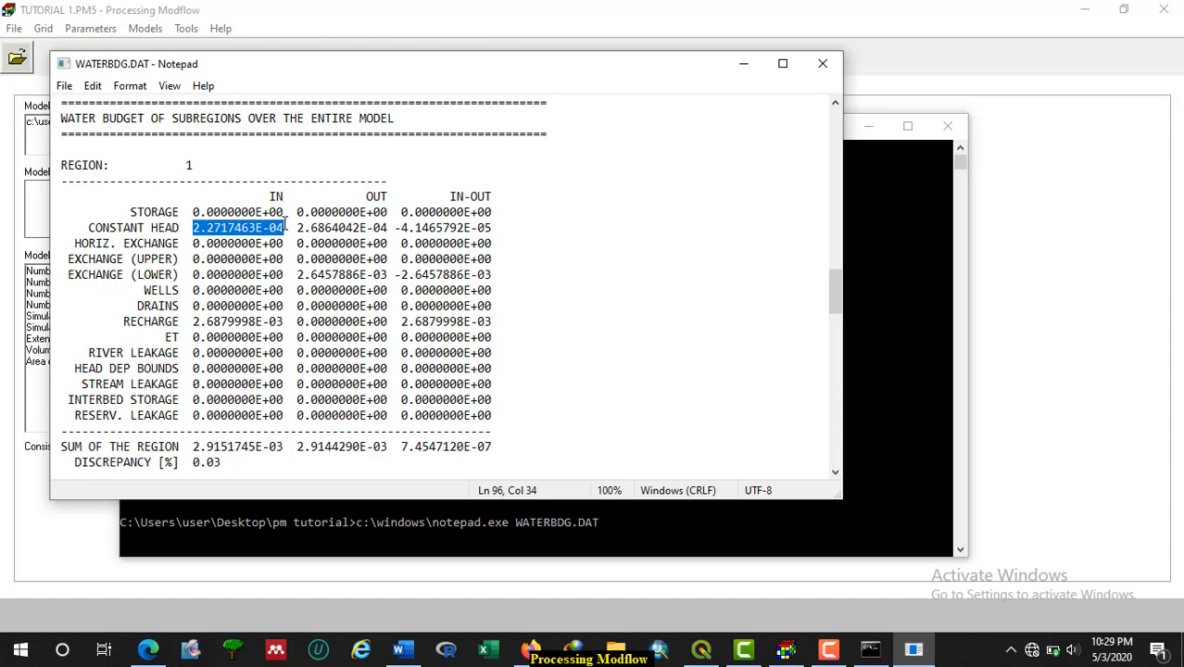
pyautogui.click(399, 649)
pyautogui.scroll(-2, 376, 452)
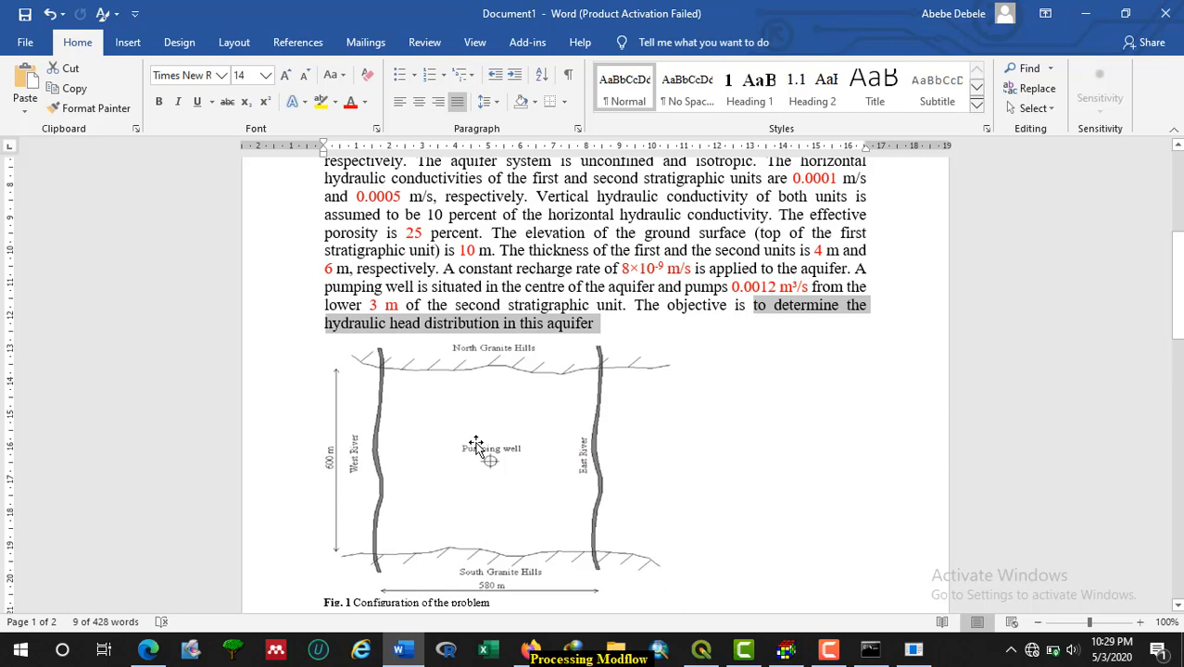
pyautogui.click(404, 653)
pyautogui.moveTo(296, 228); pyautogui.dragTo(388, 230)
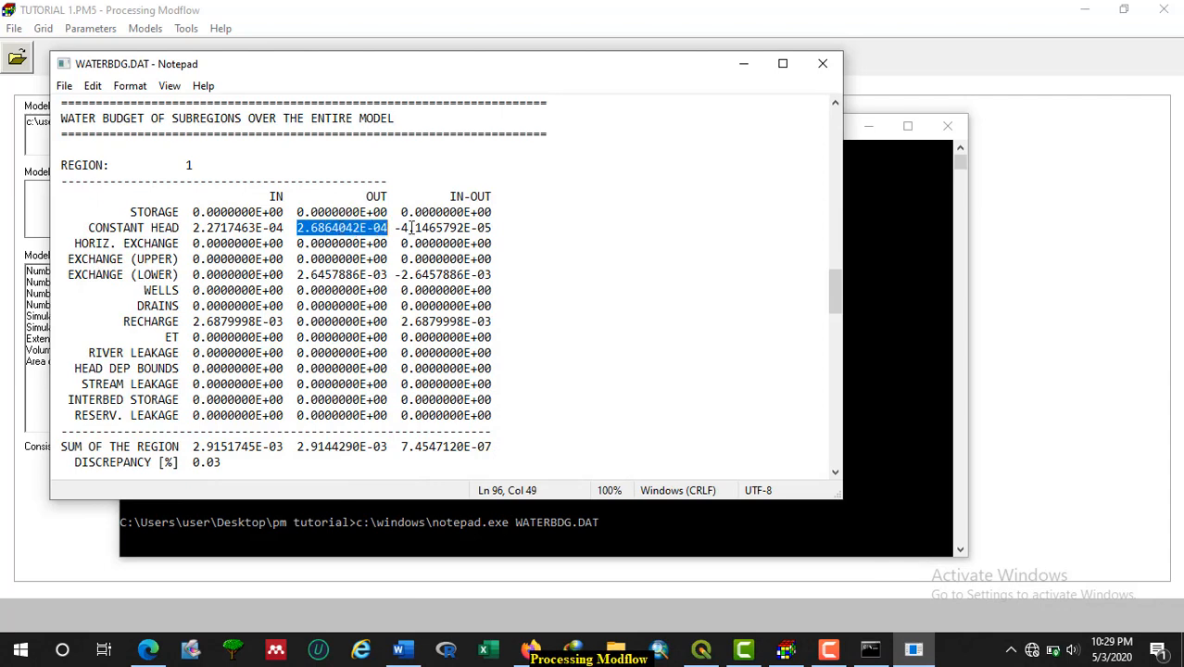
pyautogui.moveTo(396, 229); pyautogui.dragTo(496, 229)
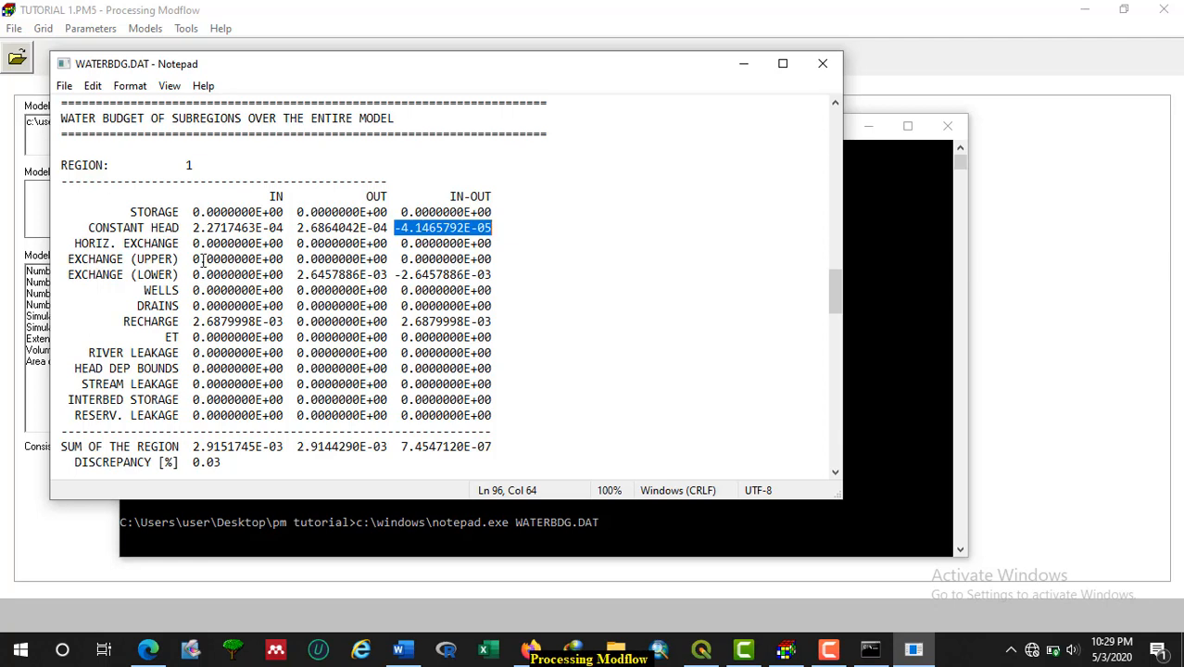
# Examine the outflow and net flow of region 1's exchange with the layer below
pyautogui.scroll(-1, 222, 251)
pyautogui.moveTo(299, 229); pyautogui.dragTo(387, 229)
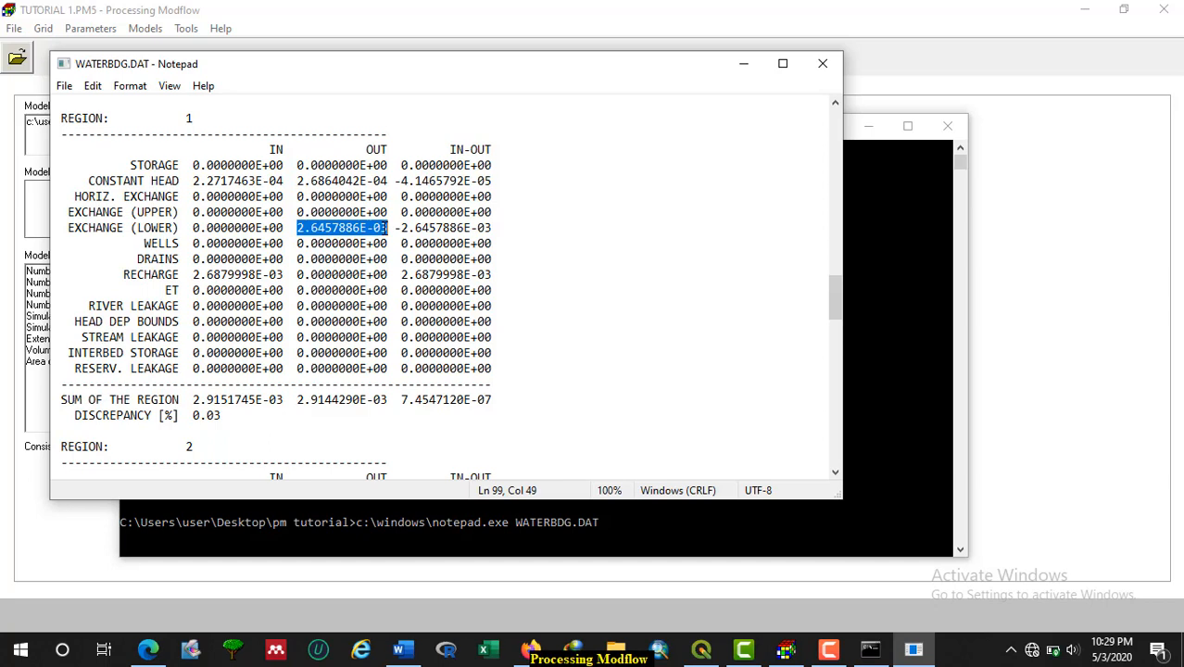
pyautogui.moveTo(391, 227); pyautogui.dragTo(300, 227)
pyautogui.moveTo(395, 227); pyautogui.dragTo(498, 228)
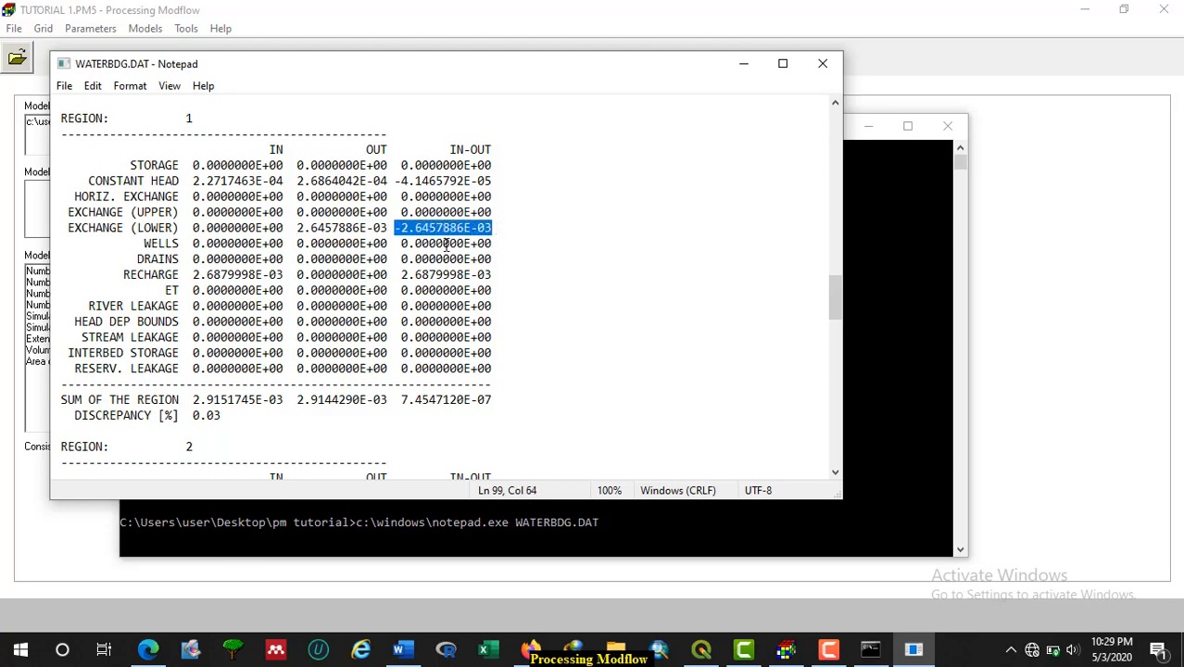
# Review the water budgets of regions 2 and 3 and of the whole model domain, then return to the report's beginning
pyautogui.scroll(-4, 382, 266)
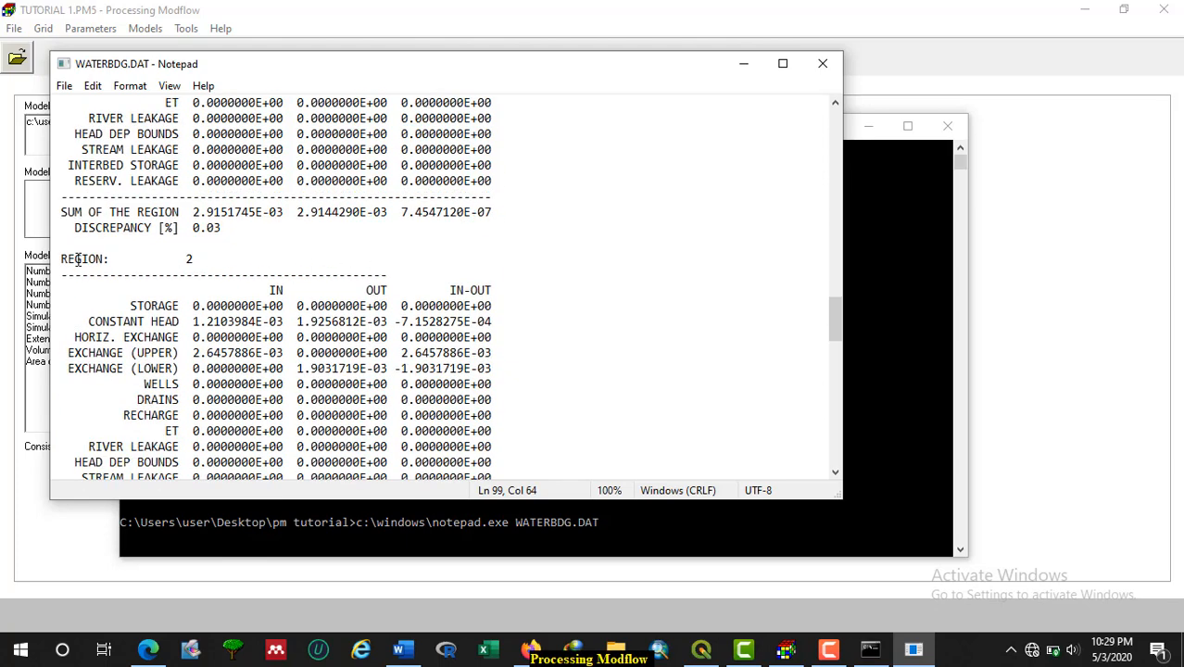
pyautogui.scroll(-1, 157, 260)
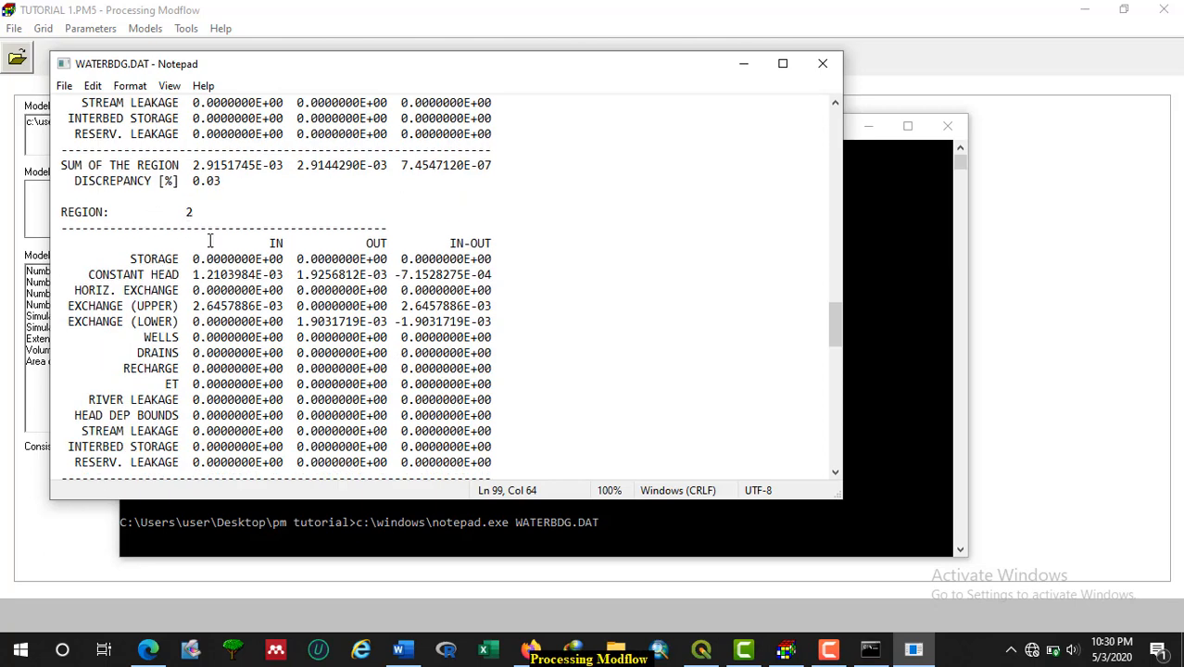
pyautogui.scroll(-8, 208, 234)
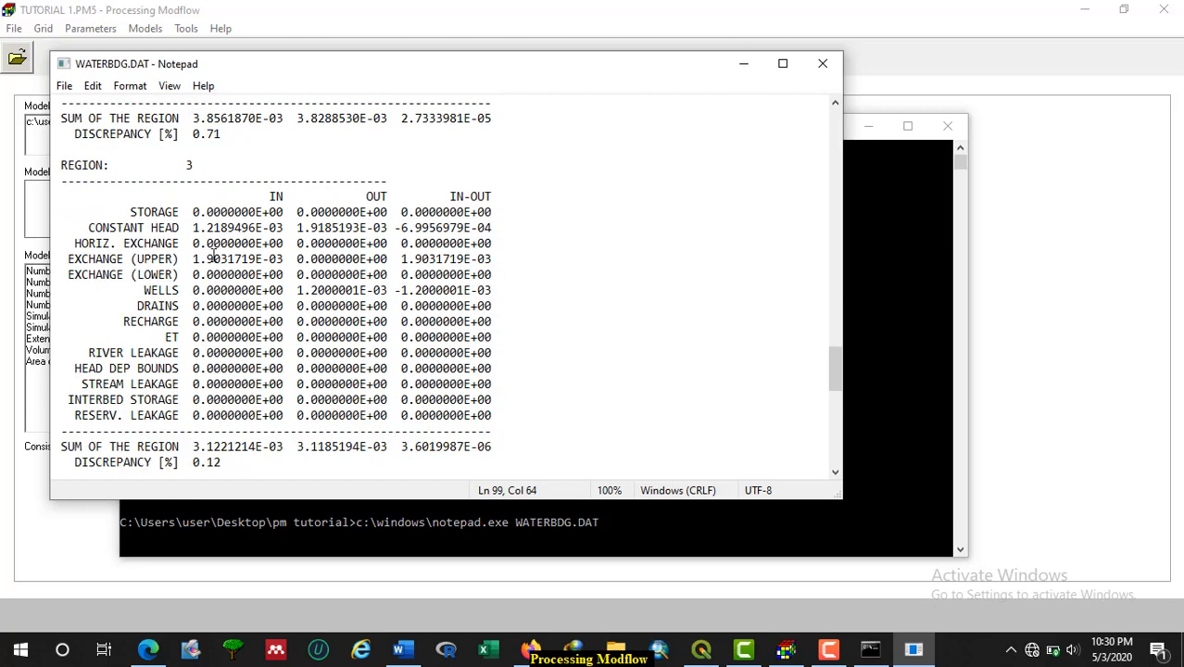
pyautogui.scroll(-6, 186, 181)
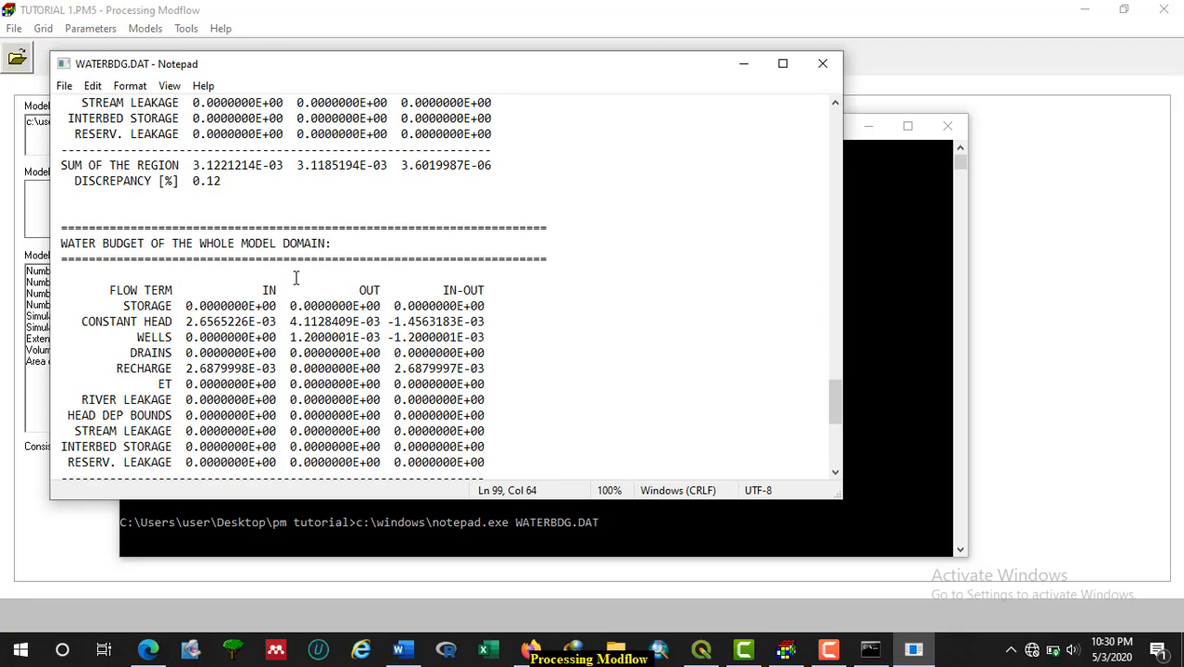
pyautogui.scroll(-7, 295, 278)
pyautogui.scroll(6, 295, 278)
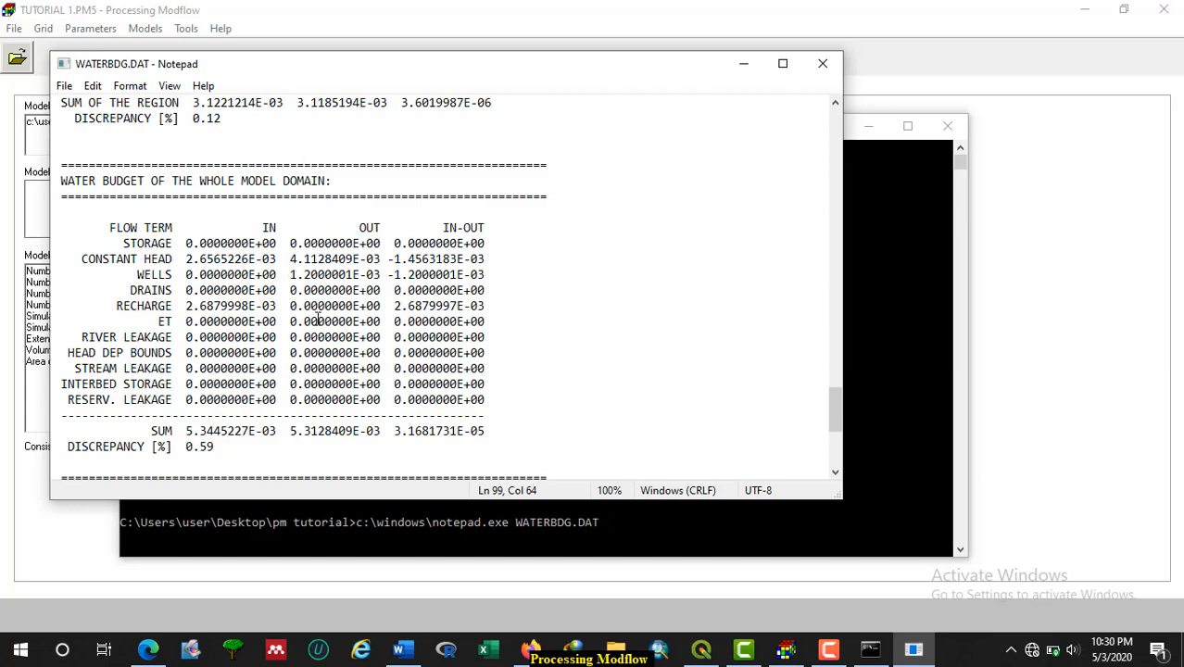
pyautogui.scroll(15, 318, 318)
pyautogui.scroll(8, 324, 295)
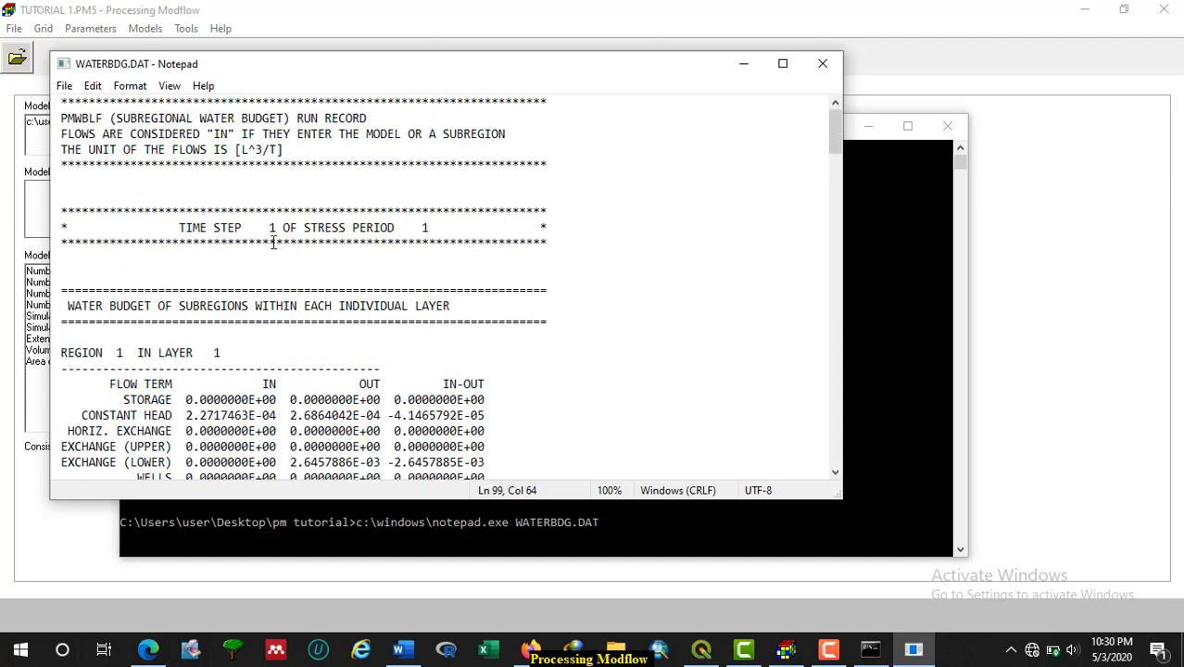